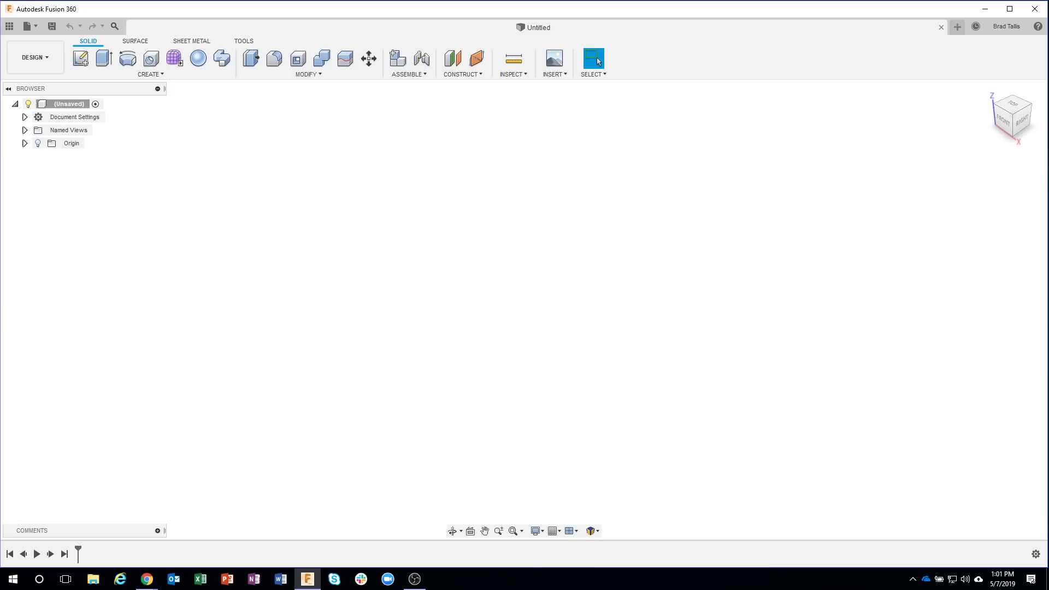
Switch to Chrome and open the Autodesk Fusion 360 YouTube channel from the product site's Learn & Support page.
{"action": "left_click", "coordinate": [146, 578]}
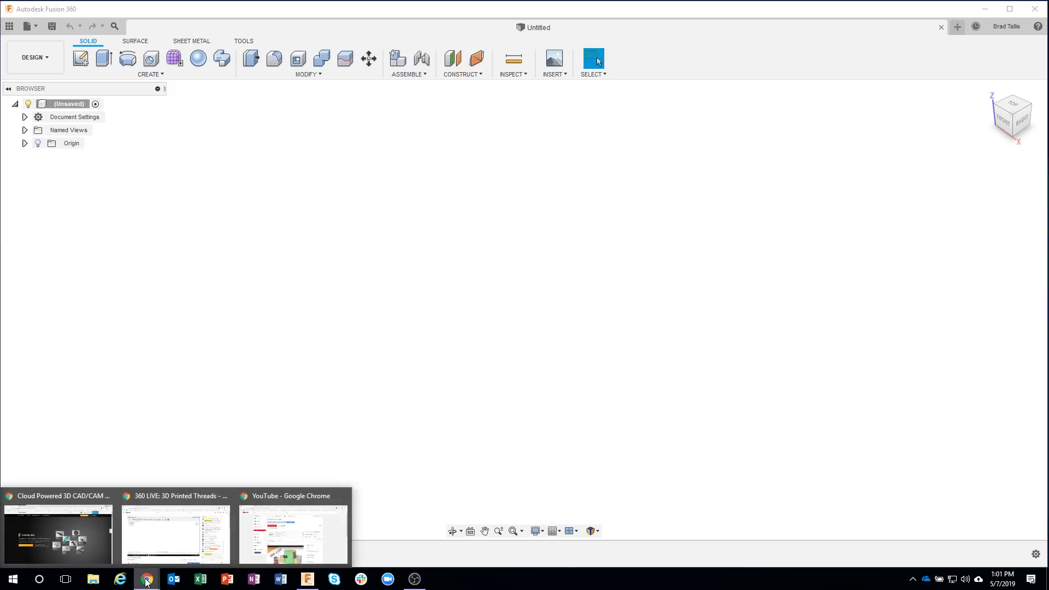
{"action": "left_click", "coordinate": [103, 535]}
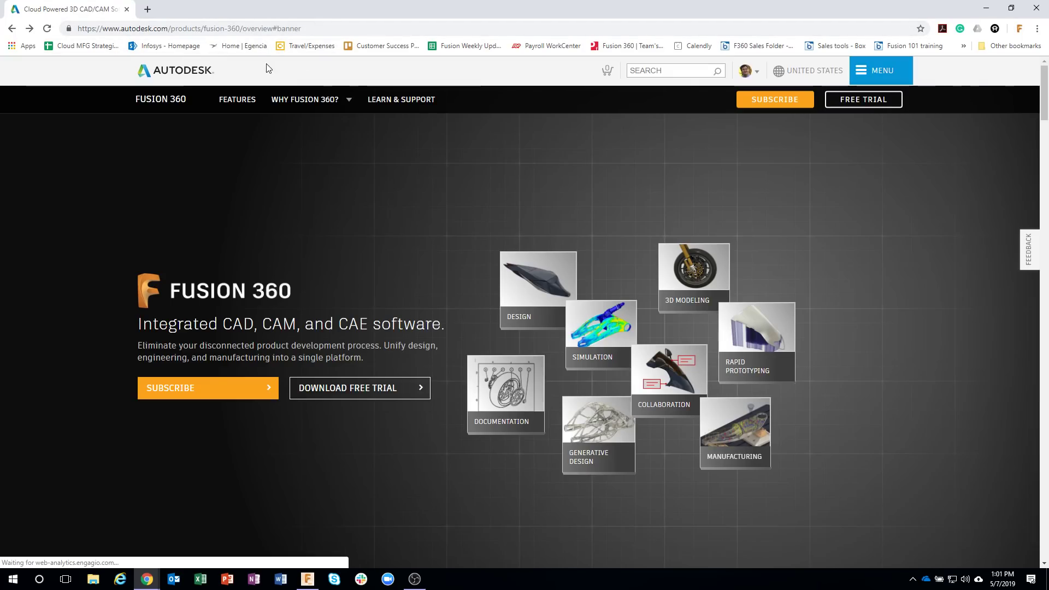
{"action": "left_click", "coordinate": [398, 101]}
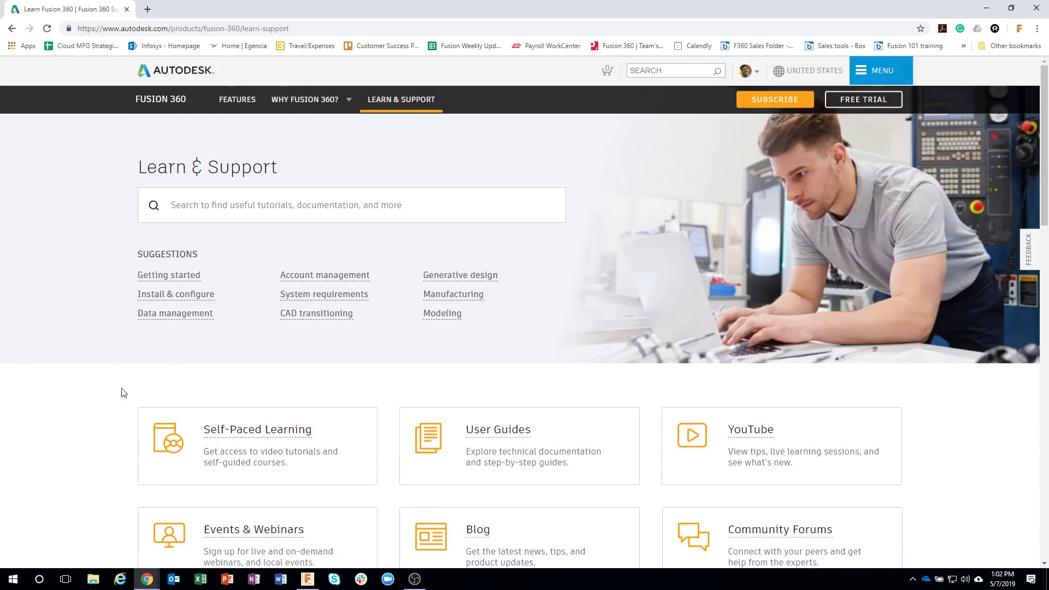
{"action": "left_click", "coordinate": [756, 440]}
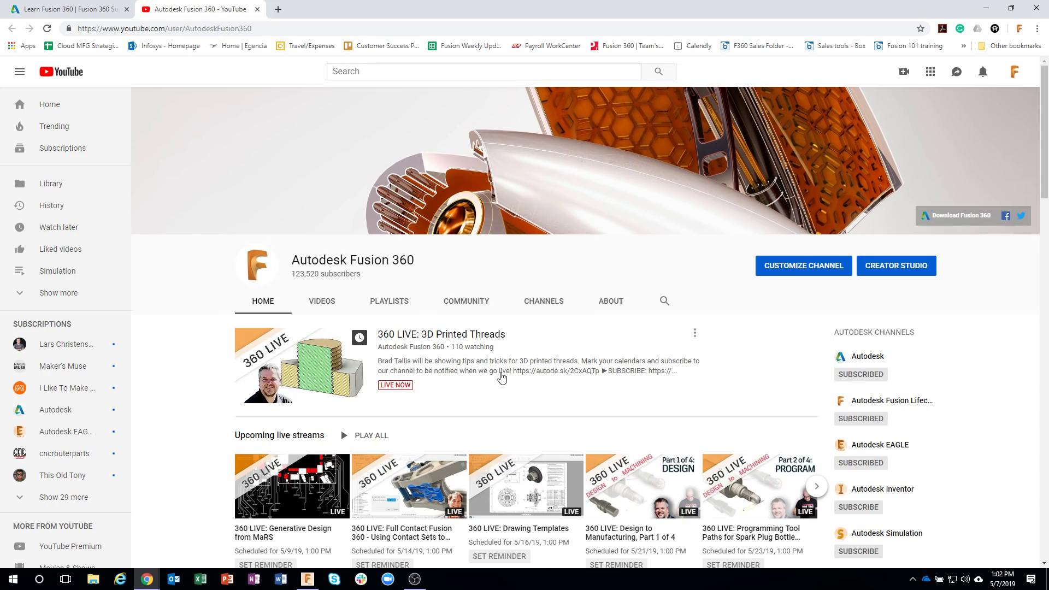
Look through the channel's upcoming live streams and video collections, and return to Fusion 360.
{"action": "scroll", "coordinate": [499, 375], "scroll_direction": "down", "scroll_amount": 4}
{"action": "scroll", "coordinate": [548, 338], "scroll_direction": "down", "scroll_amount": 9}
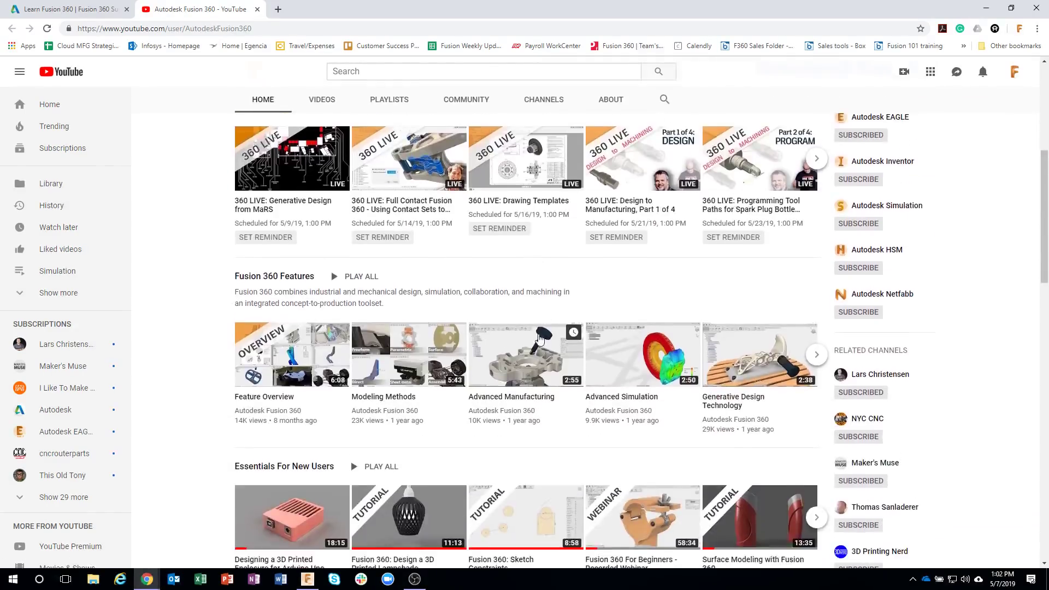
{"action": "scroll", "coordinate": [562, 305], "scroll_direction": "down", "scroll_amount": 2}
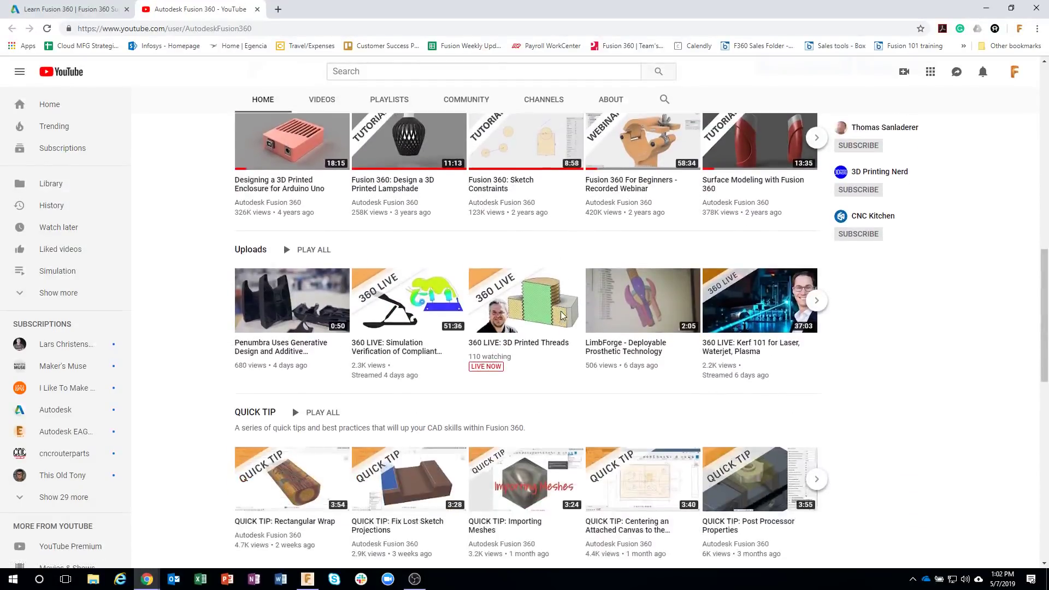
{"action": "scroll", "coordinate": [564, 293], "scroll_direction": "up", "scroll_amount": 10}
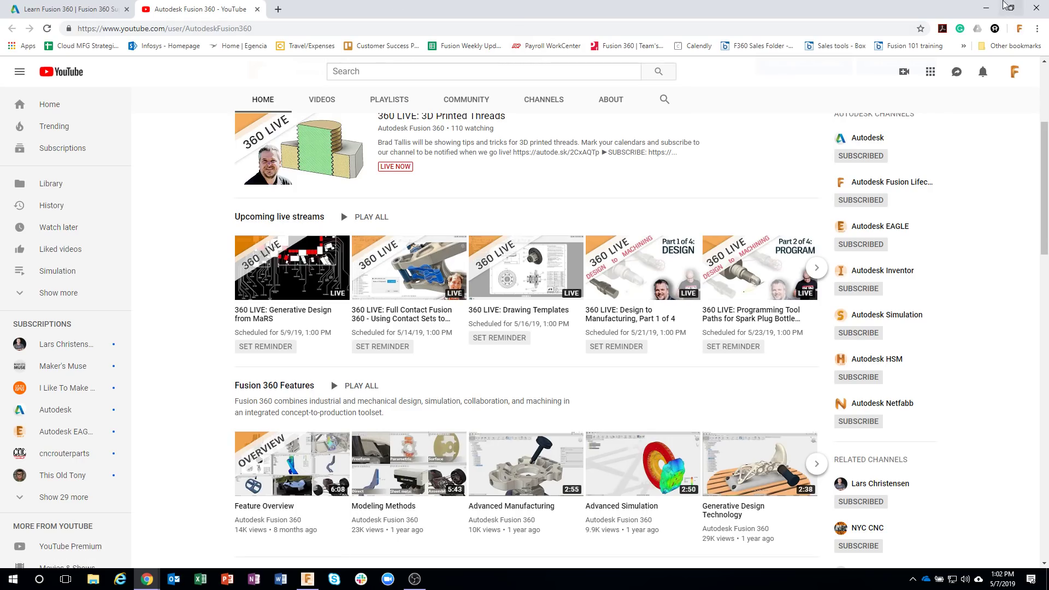
{"action": "left_click", "coordinate": [986, 8]}
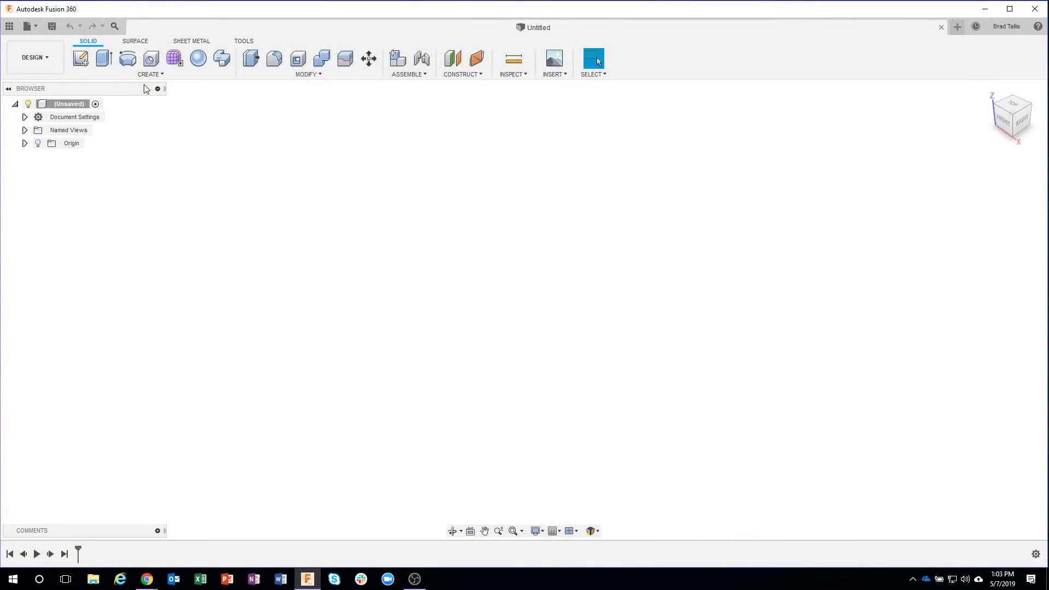
Sketch a 0.5 in diameter circle centred on the origin on the horizontal plane and finish the sketch.
{"action": "left_click", "coordinate": [81, 66]}
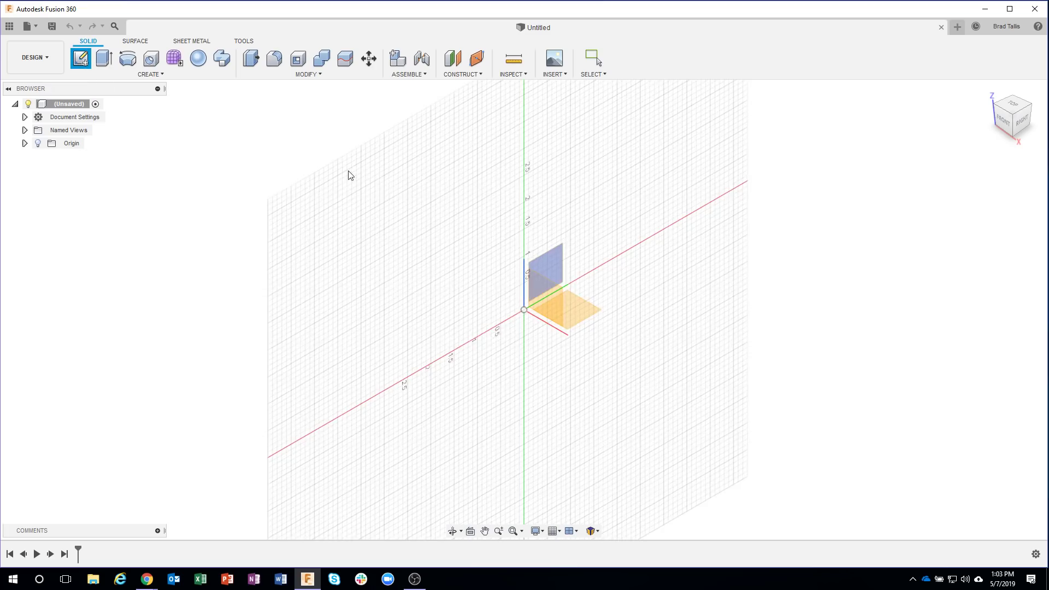
{"action": "left_click", "coordinate": [586, 305]}
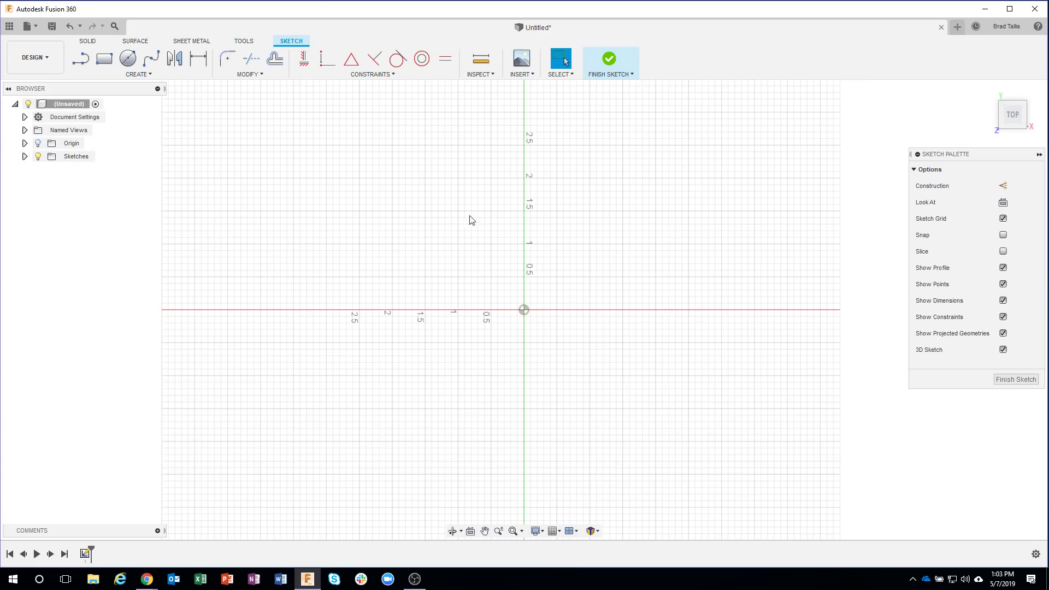
{"action": "left_click", "coordinate": [129, 58]}
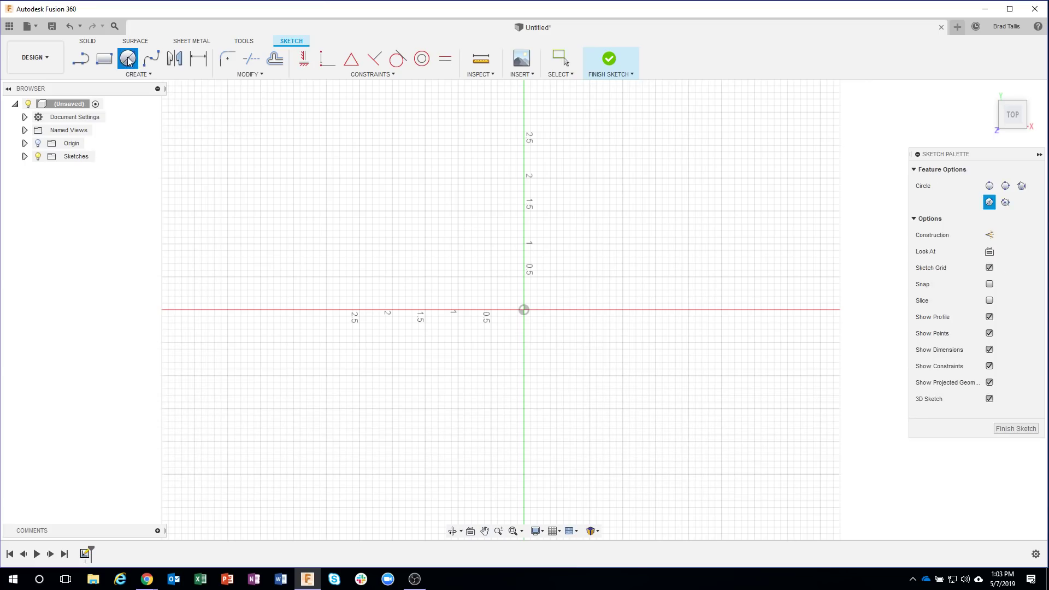
{"action": "left_click", "coordinate": [525, 310]}
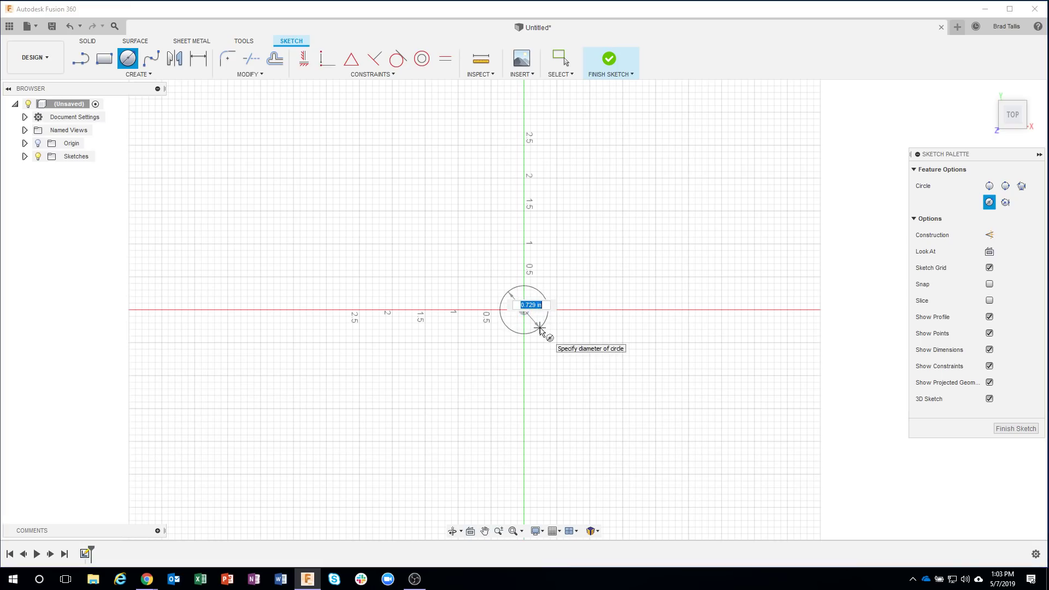
{"action": "type", "text": ".5"}
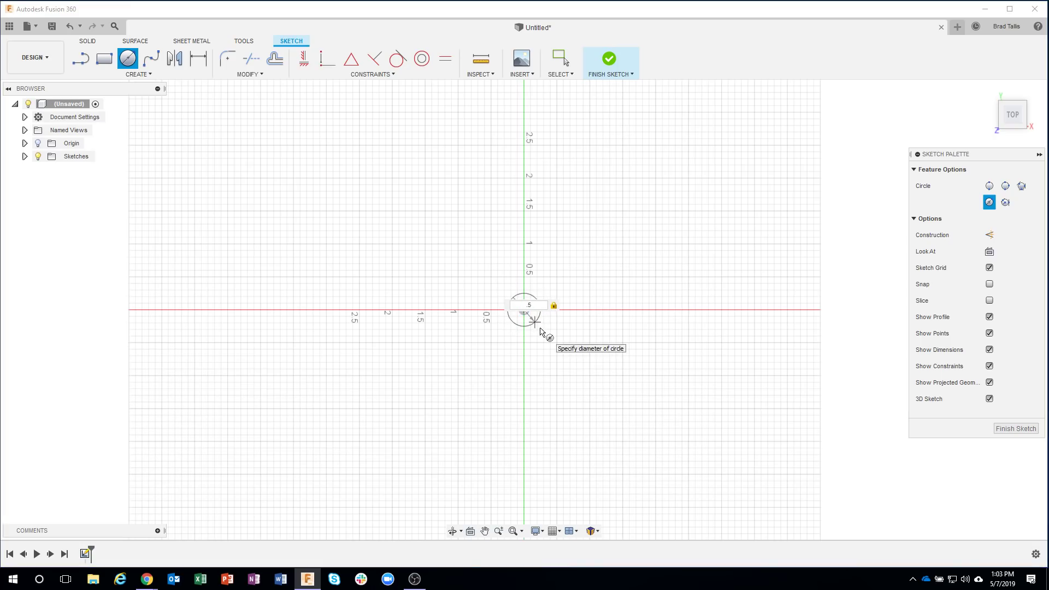
{"action": "key", "text": "Return"}
{"action": "key", "text": "Escape"}
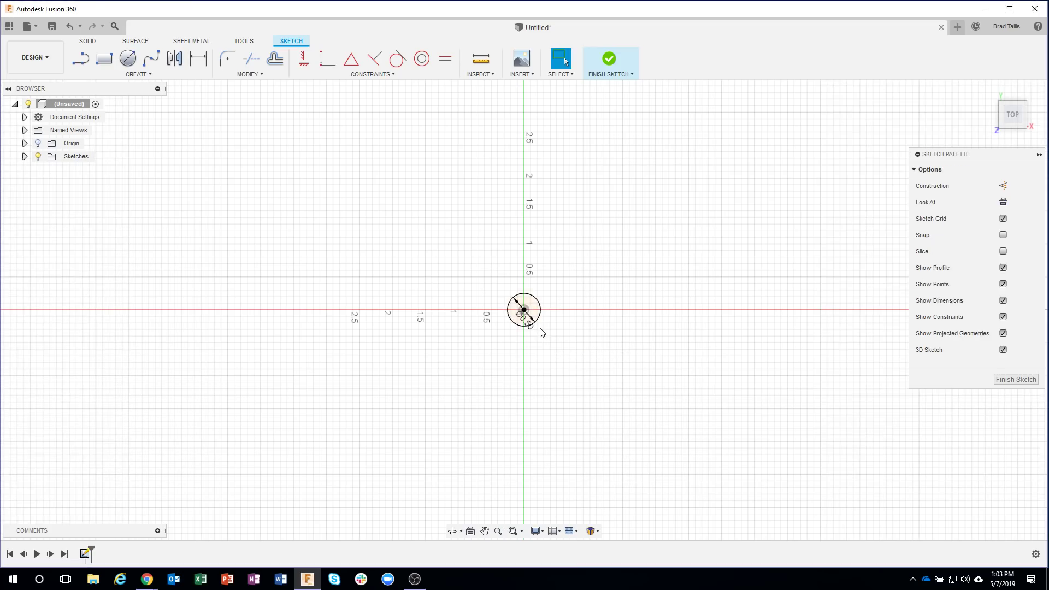
{"action": "left_click", "coordinate": [609, 59]}
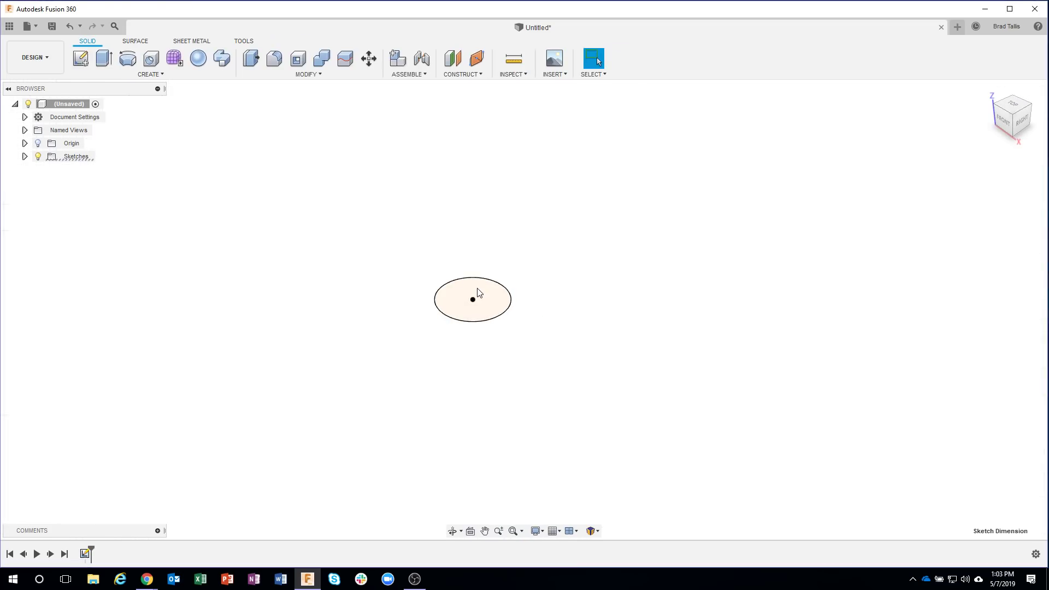
Extrude the circular profile upward 1 in as a new body.
{"action": "right_click", "coordinate": [478, 293]}
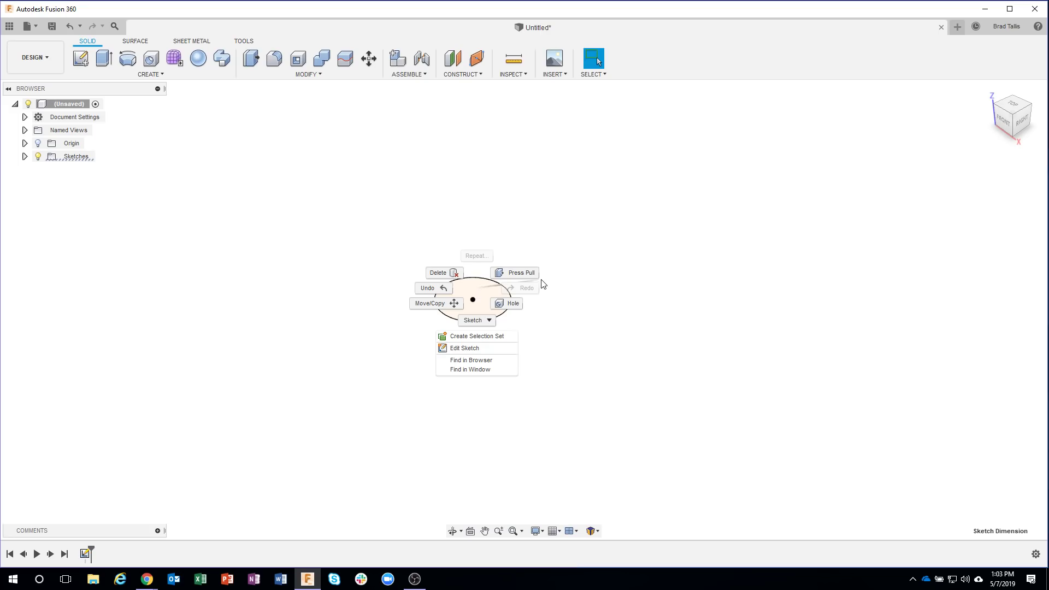
{"action": "left_click", "coordinate": [517, 273]}
{"action": "left_click", "coordinate": [477, 299]}
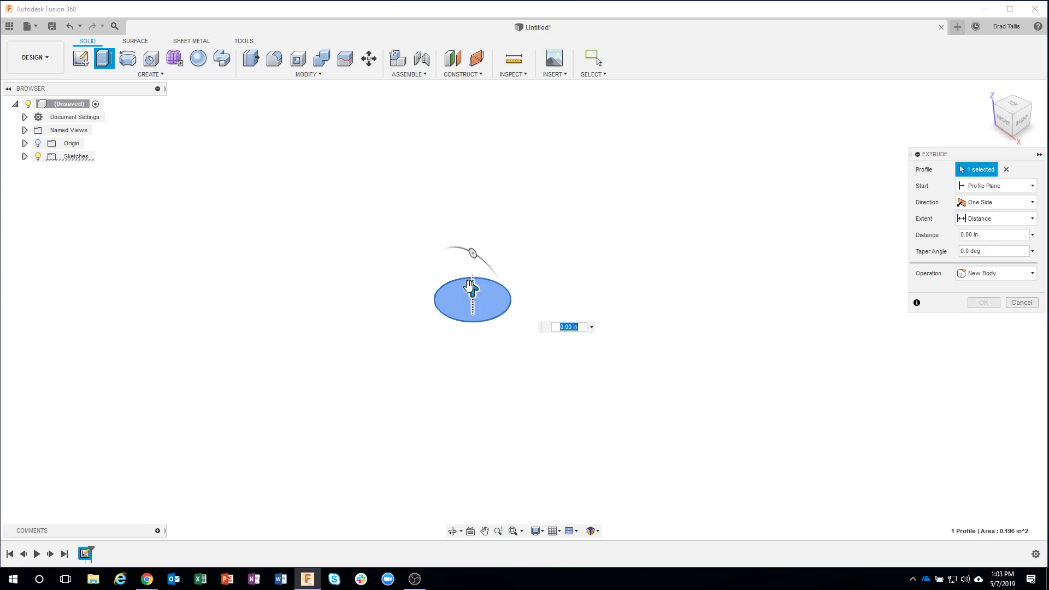
{"action": "left_click_drag", "start_coordinate": [469, 285], "coordinate": [473, 175]}
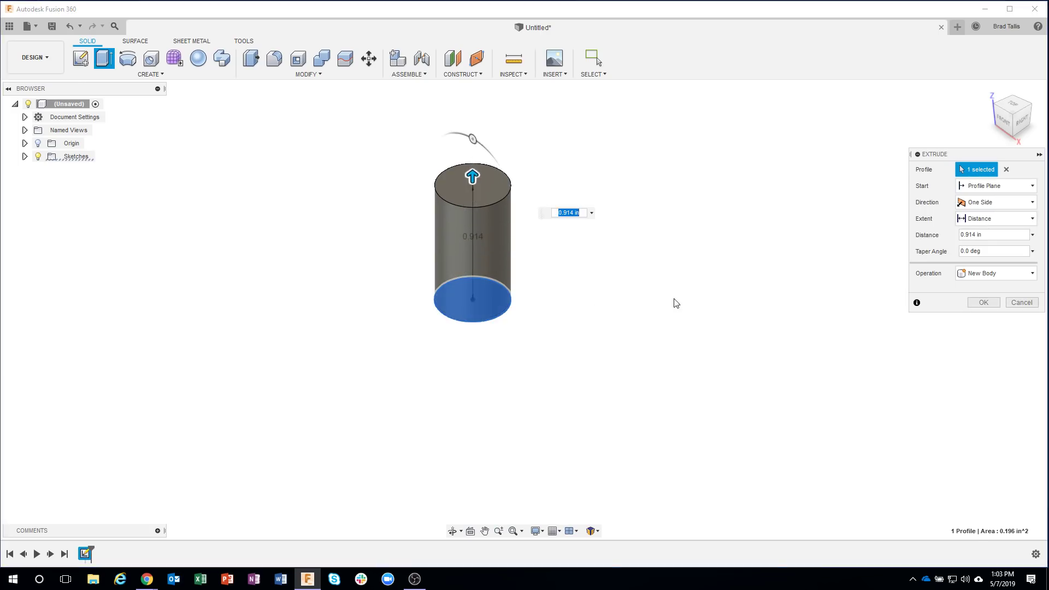
{"action": "type", "text": "1"}
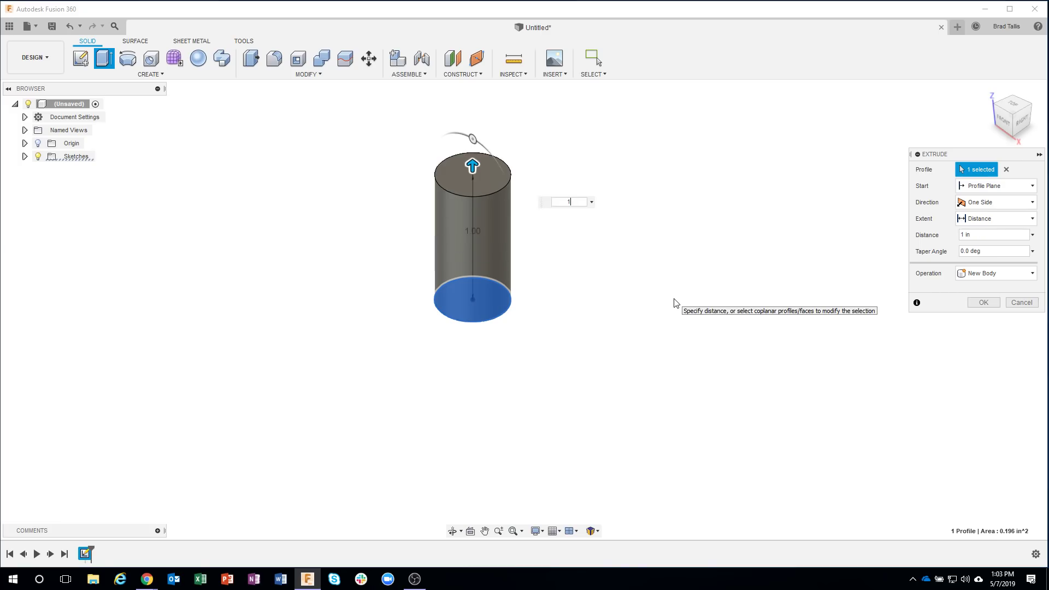
{"action": "key", "text": "Return"}
Set up a full-length ANSI Unified thread on the cylinder's side face with the 1/2-13 UNC designation.
{"action": "middle_click_drag", "start_coordinate": [834, 396], "coordinate": [353, 174], "text": "shift"}
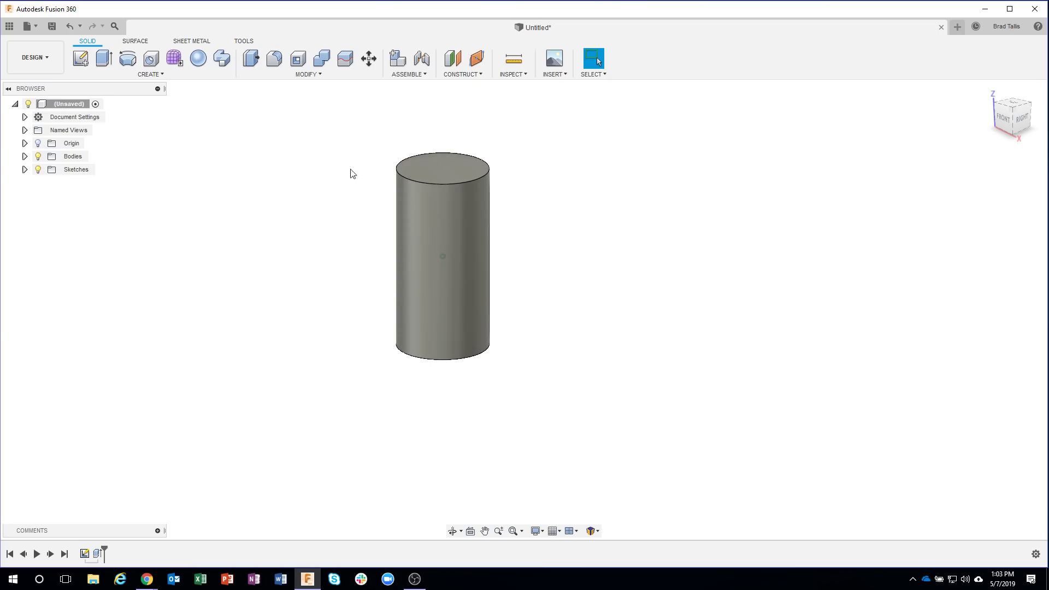
{"action": "left_click", "coordinate": [150, 74]}
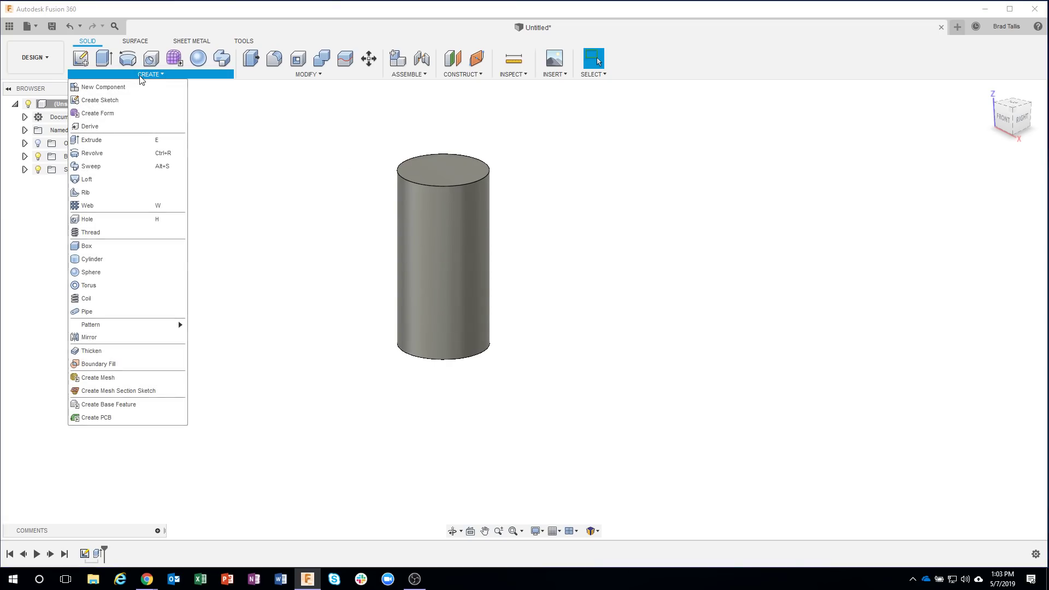
{"action": "left_click", "coordinate": [107, 234]}
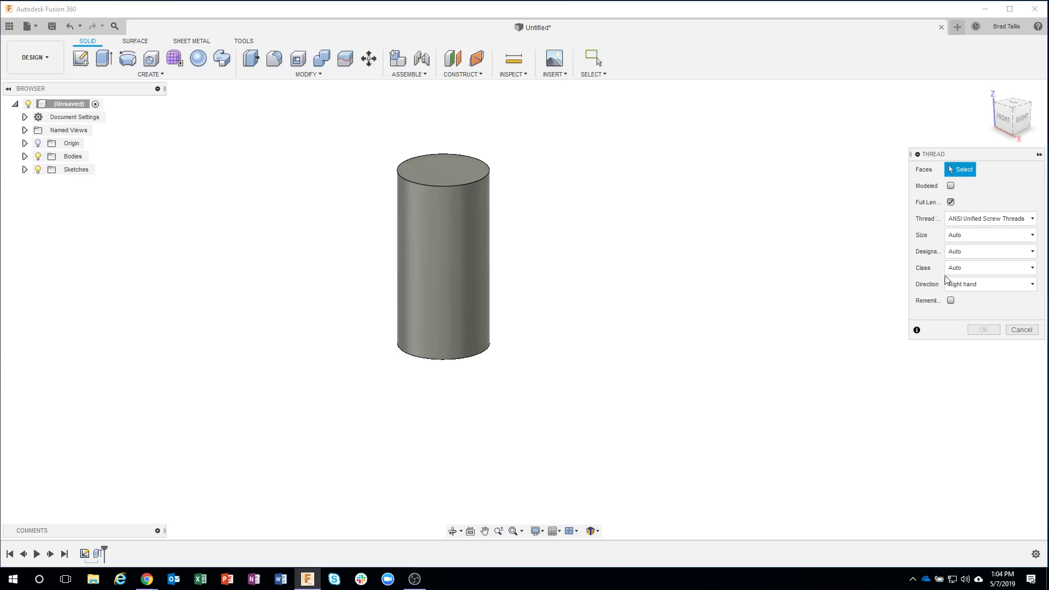
{"action": "left_click", "coordinate": [448, 248]}
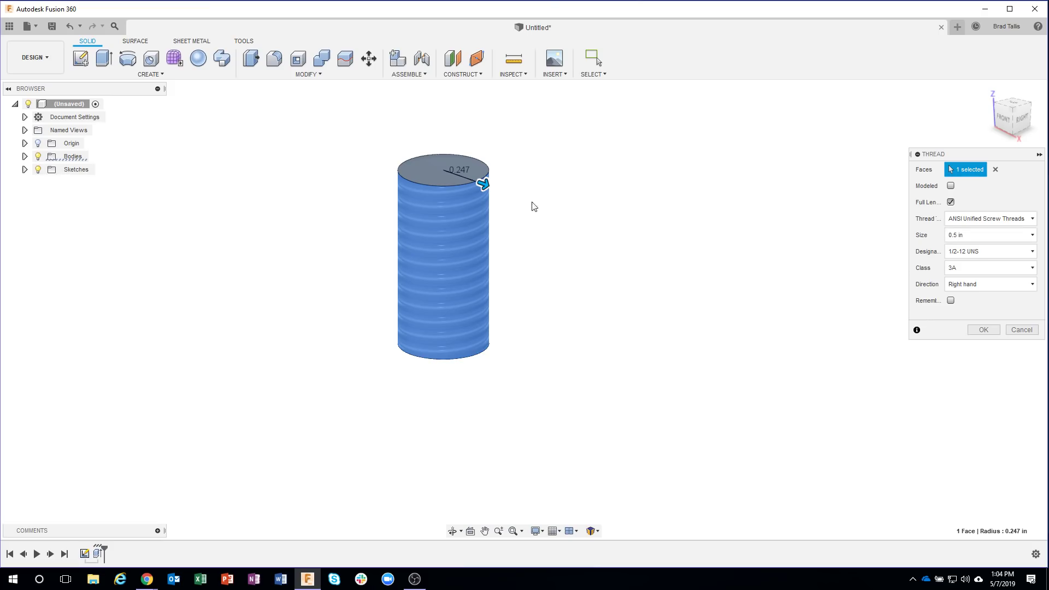
{"action": "left_click", "coordinate": [987, 221]}
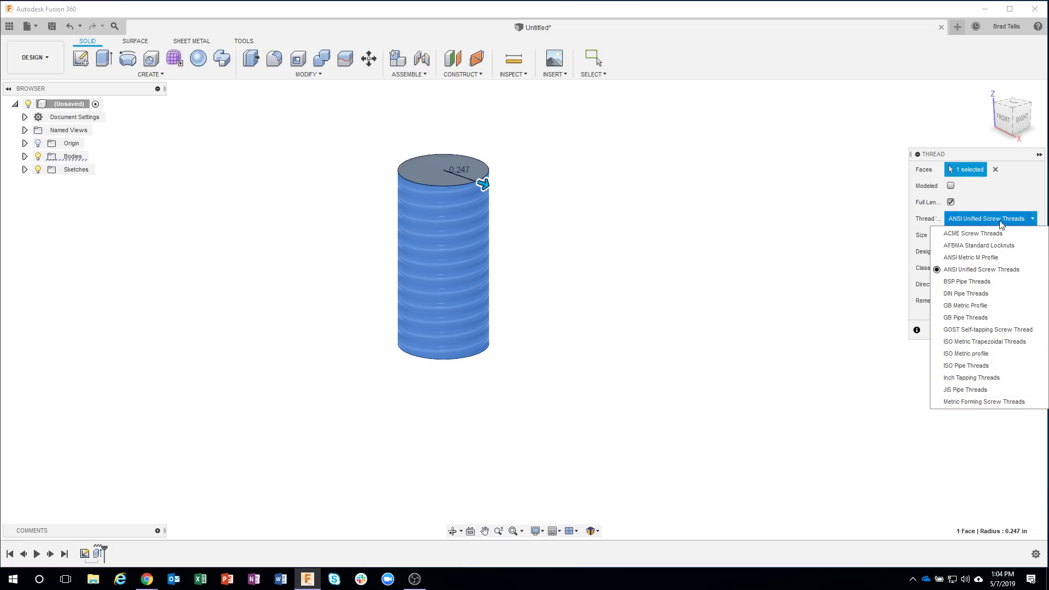
{"action": "left_click", "coordinate": [980, 219]}
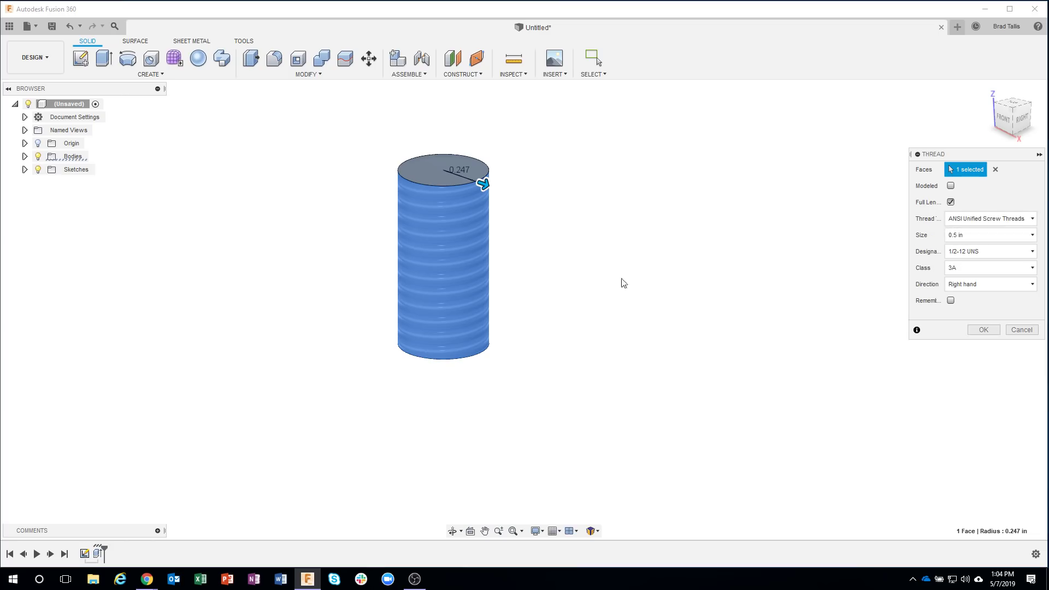
{"action": "left_click", "coordinate": [985, 252]}
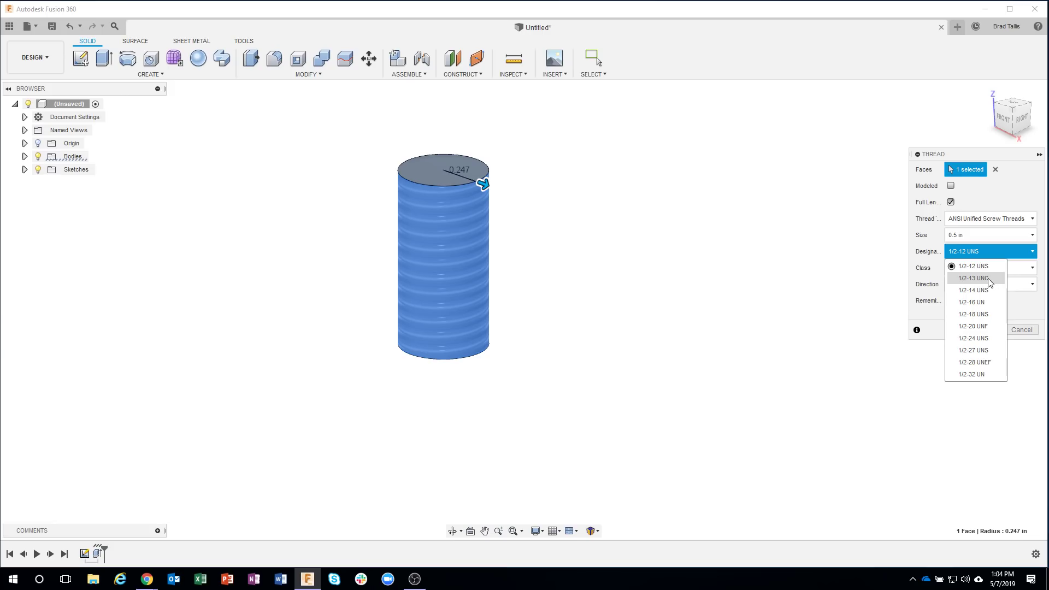
{"action": "left_click", "coordinate": [988, 279]}
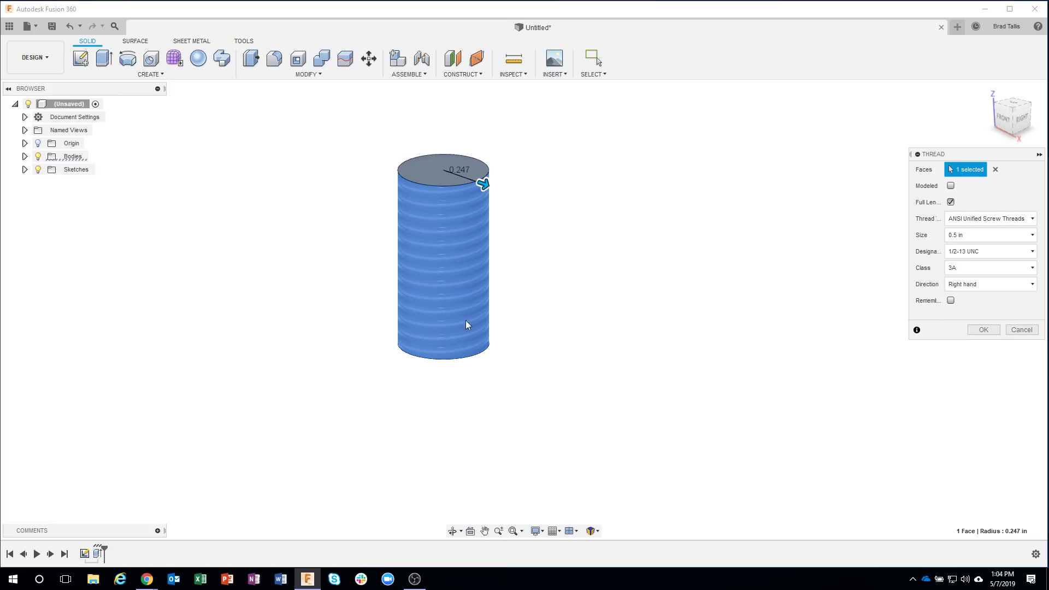
Preview the 1/2-20 UNF designation on the cylinder and apply the thread as 1/2-13 UNC without modeling it.
{"action": "left_click", "coordinate": [978, 256]}
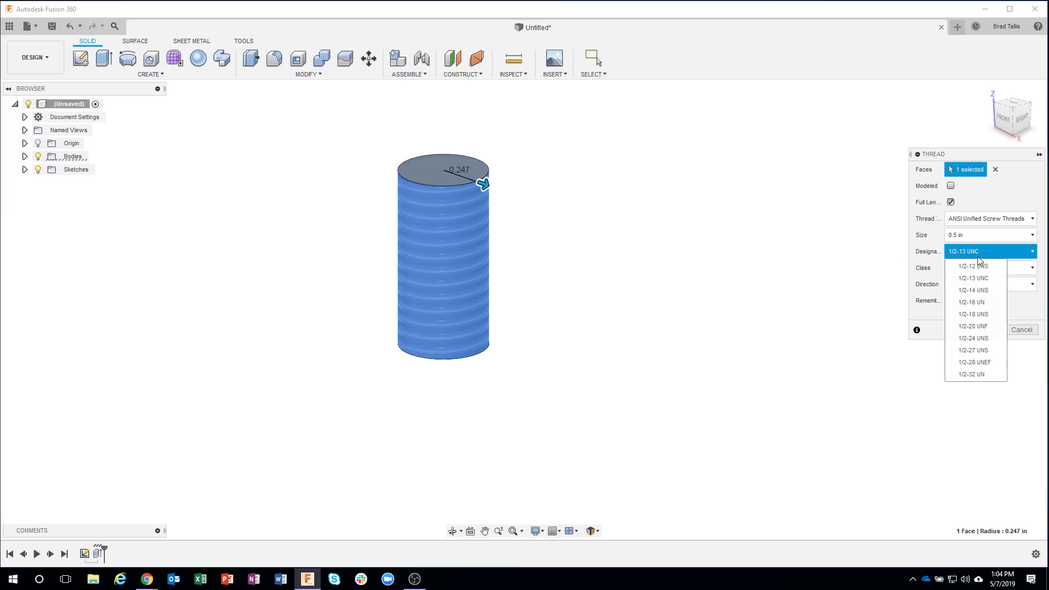
{"action": "left_click", "coordinate": [971, 327]}
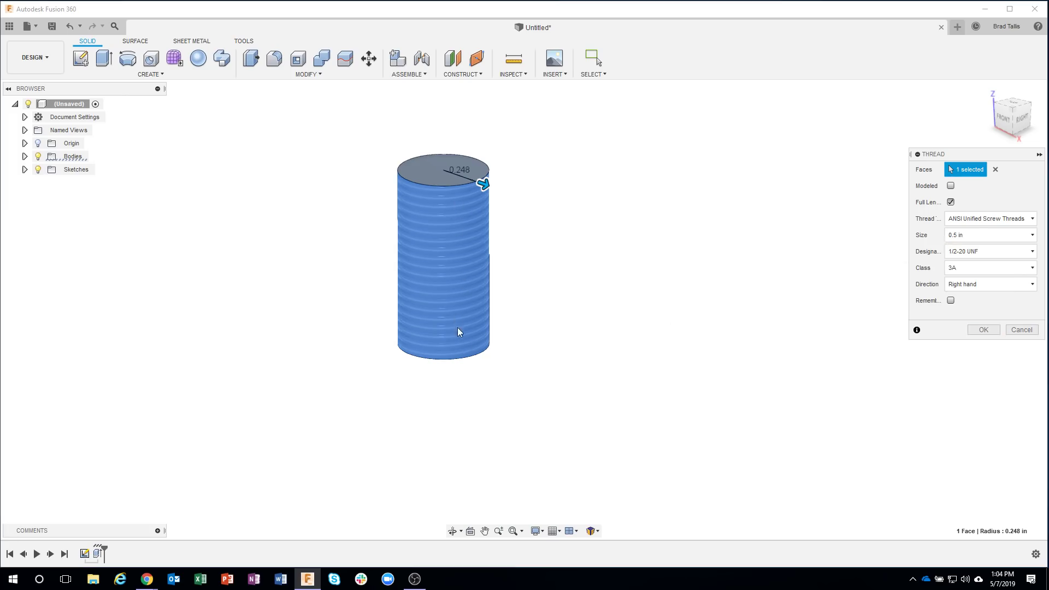
{"action": "left_click", "coordinate": [986, 250]}
{"action": "left_click", "coordinate": [982, 278]}
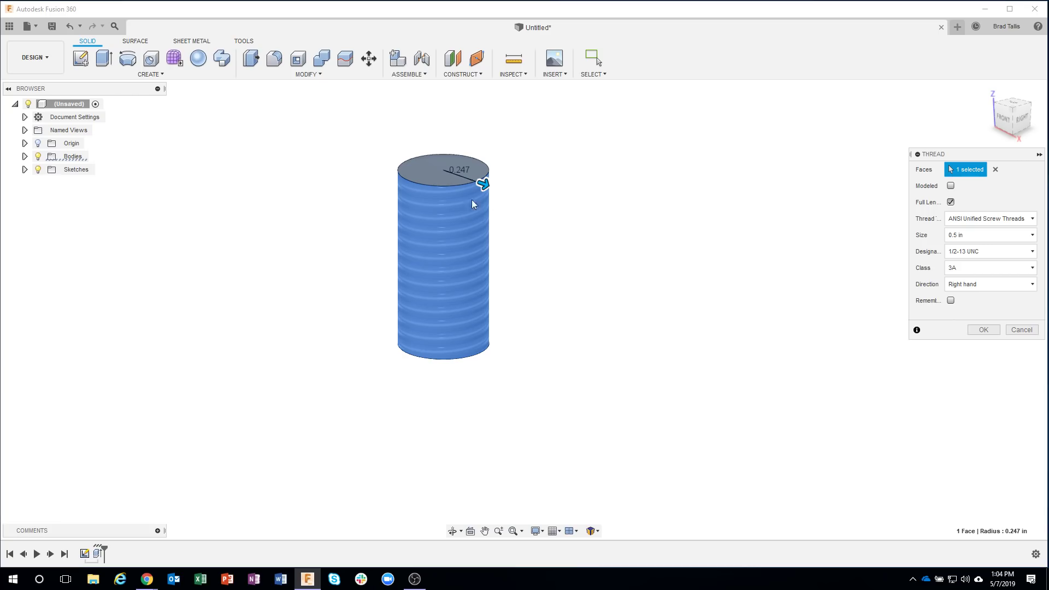
{"action": "left_click", "coordinate": [983, 329]}
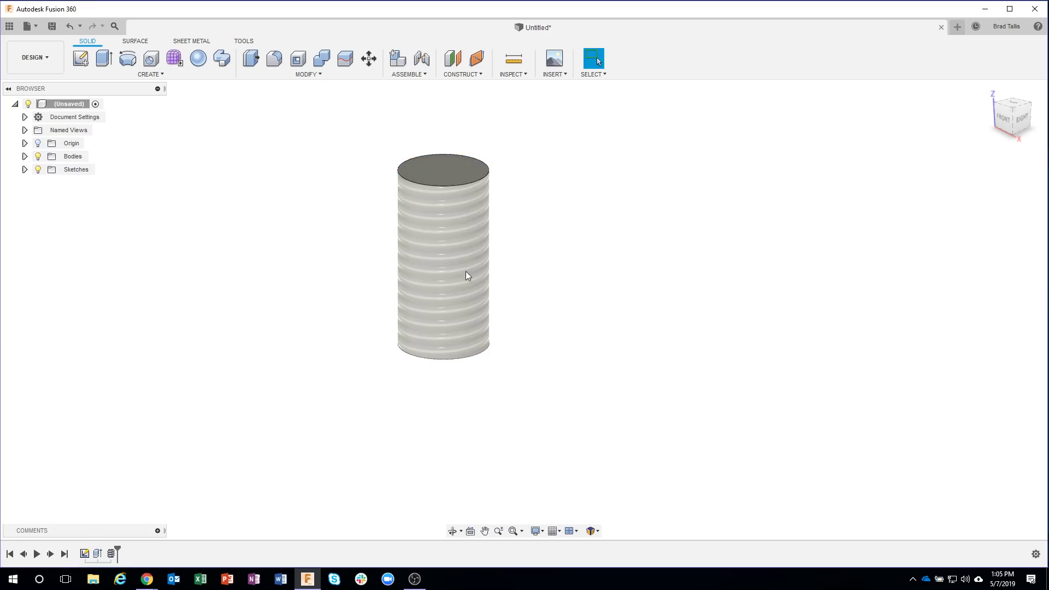
{"action": "middle_click_drag", "start_coordinate": [510, 224], "coordinate": [451, 167], "text": "shift"}
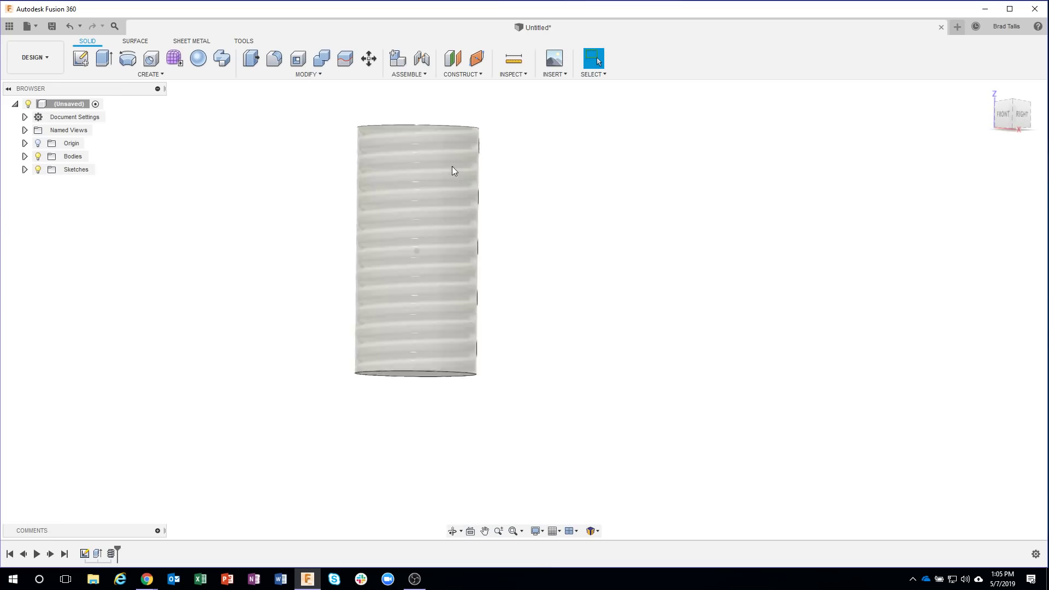
{"action": "mouse_move", "coordinate": [475, 227]}
{"action": "middle_mouse_down", "text": "shift"}
{"action": "mouse_move", "coordinate": [564, 246]}
{"action": "mouse_move", "coordinate": [451, 290]}
{"action": "middle_mouse_up", "text": "shift"}
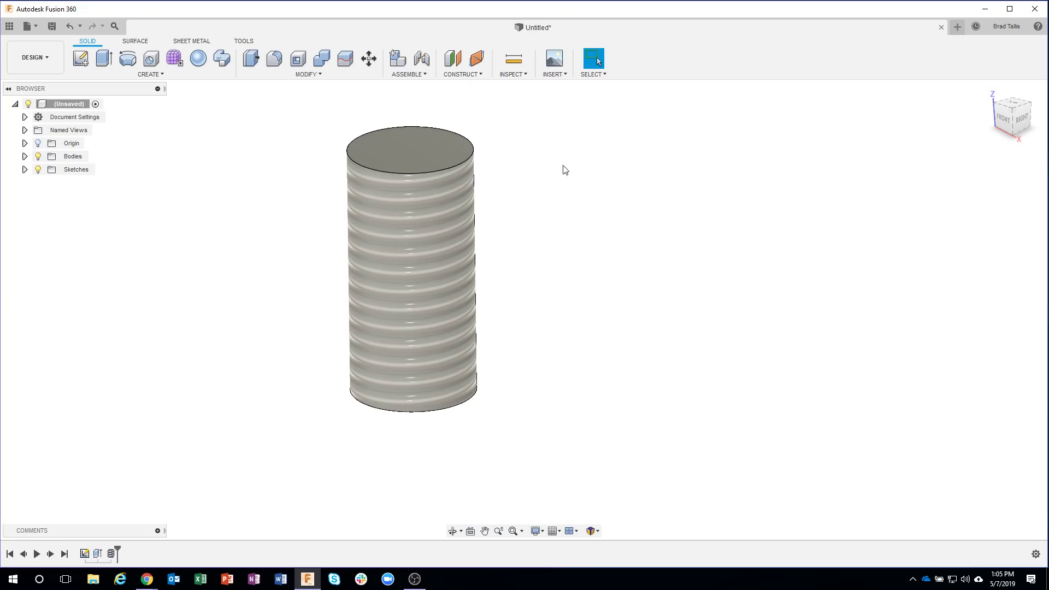
{"action": "left_click", "coordinate": [244, 41]}
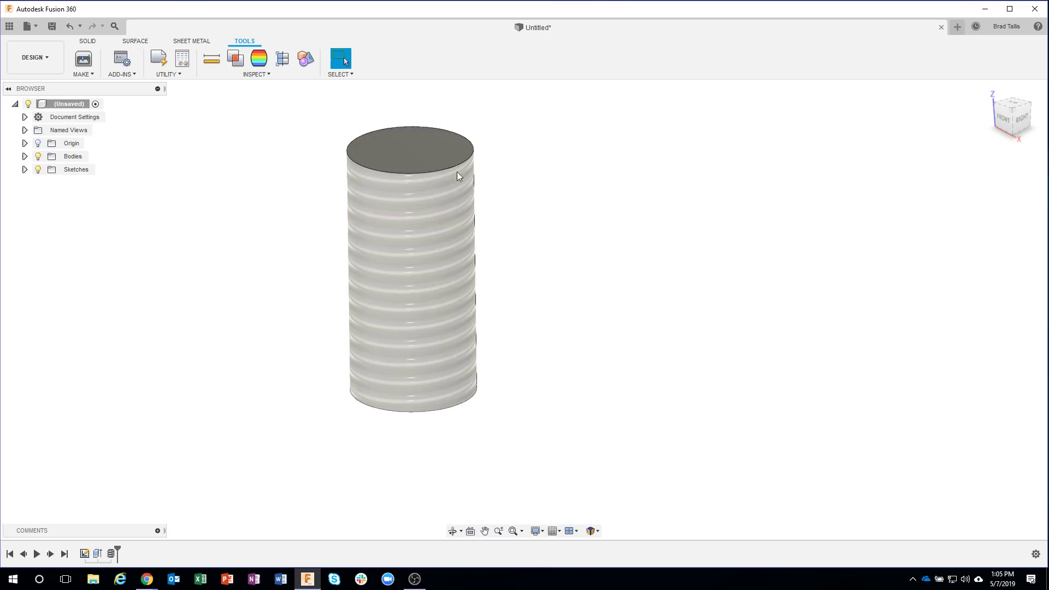
{"action": "left_click", "coordinate": [87, 41]}
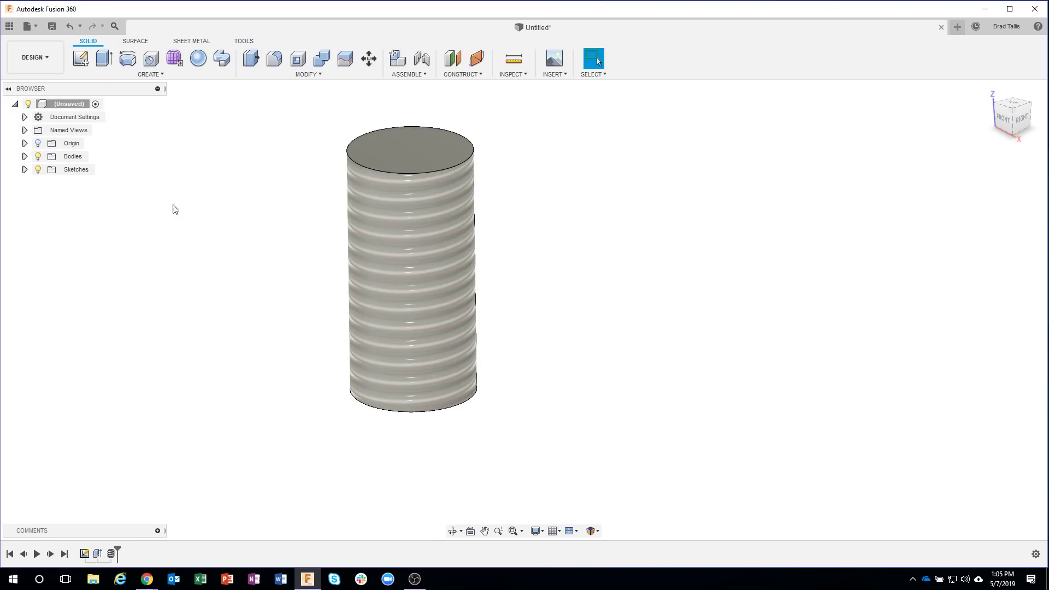
Edit the cylinder's existing thread so that it is physically modeled, keeping the full length and the 1/2-13 UNC designation.
{"action": "double_click", "coordinate": [111, 554]}
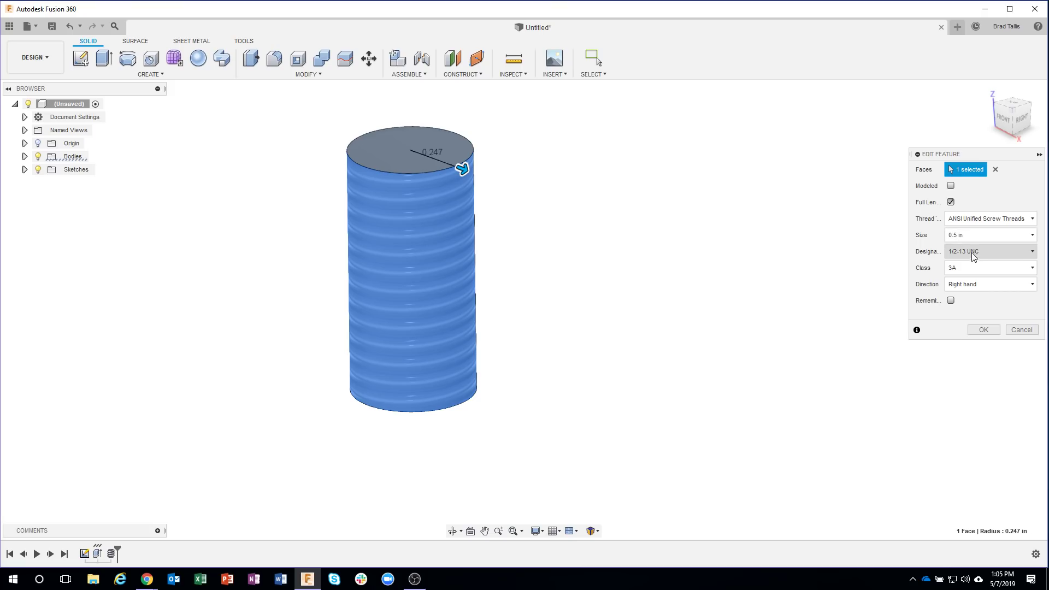
{"action": "left_click", "coordinate": [950, 187]}
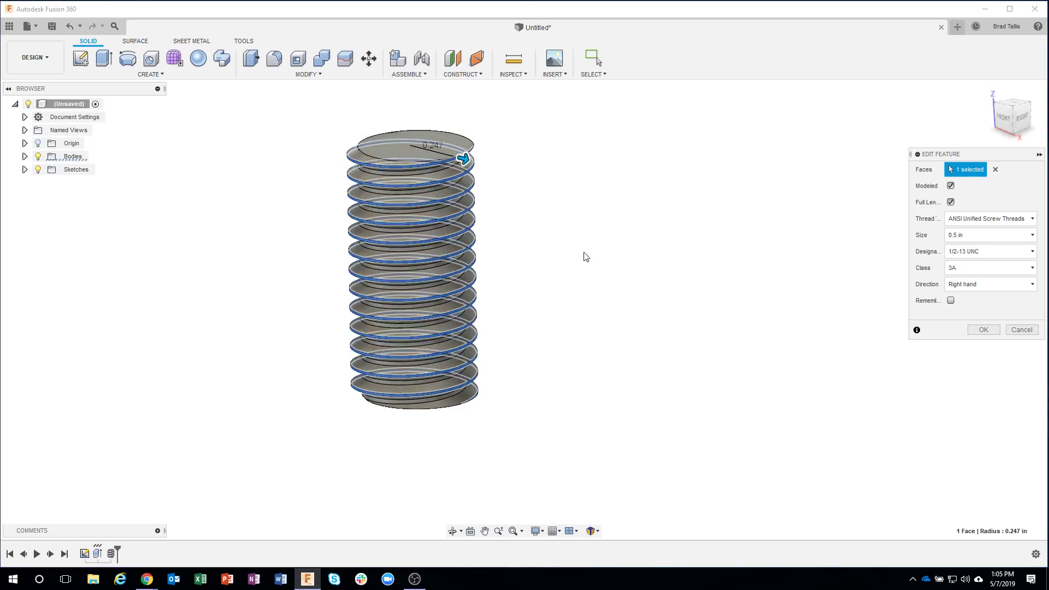
{"action": "middle_click_drag", "start_coordinate": [585, 255], "coordinate": [902, 317], "text": "shift"}
{"action": "left_click", "coordinate": [983, 330]}
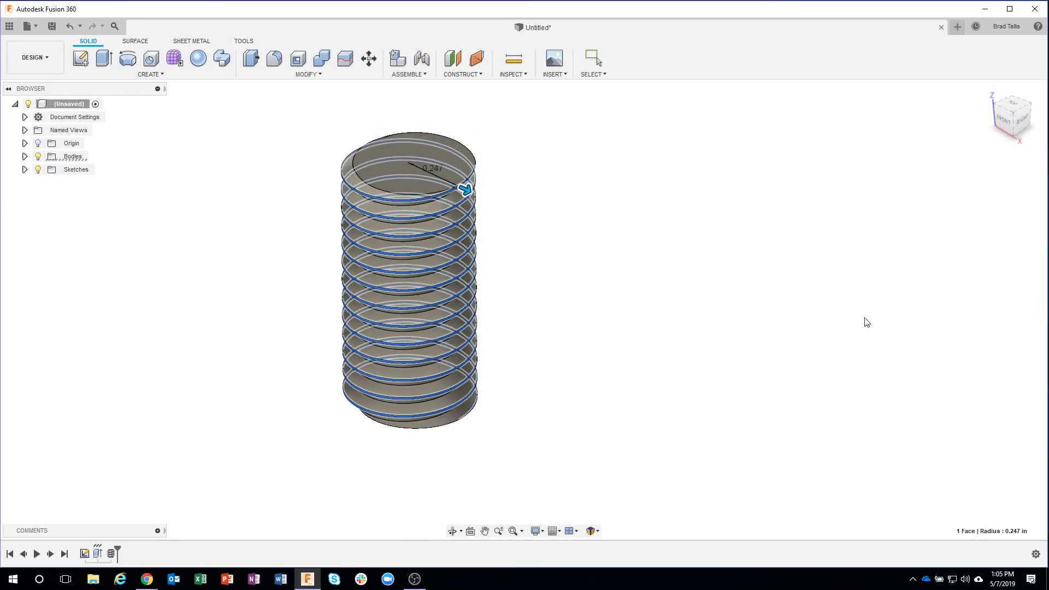
{"action": "mouse_move", "coordinate": [597, 248]}
{"action": "middle_mouse_down", "text": "shift"}
{"action": "mouse_move", "coordinate": [494, 247]}
{"action": "mouse_move", "coordinate": [462, 218]}
{"action": "mouse_move", "coordinate": [606, 234]}
{"action": "middle_mouse_up", "text": "shift"}
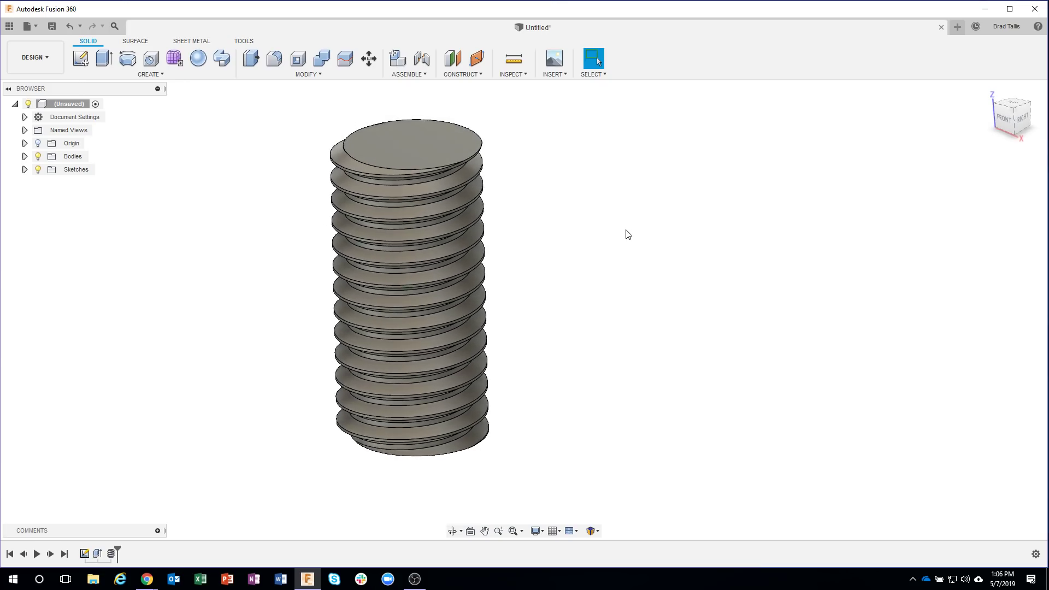
Start a sketch on the horizontal plane at the cylinder's base and draw a 0.5 in diameter circle centred on the origin.
{"action": "left_click", "coordinate": [80, 58]}
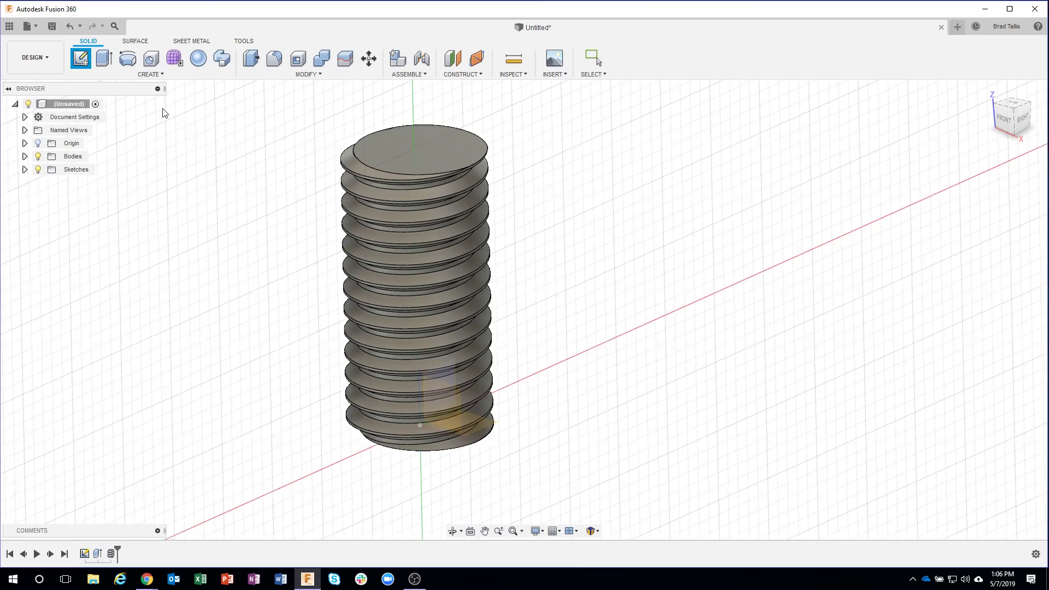
{"action": "left_click", "coordinate": [481, 423]}
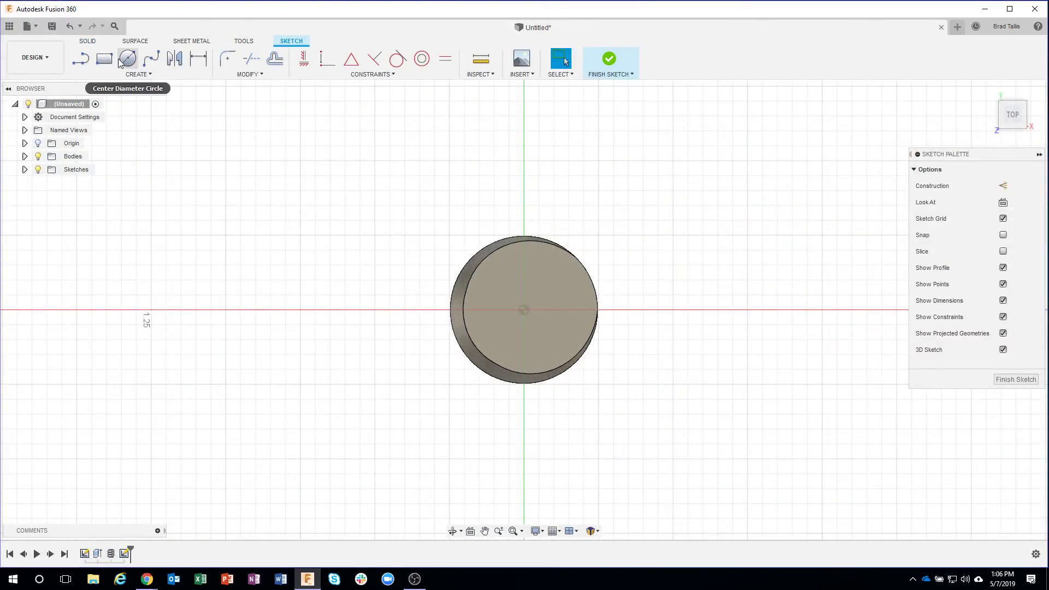
{"action": "left_click", "coordinate": [127, 58]}
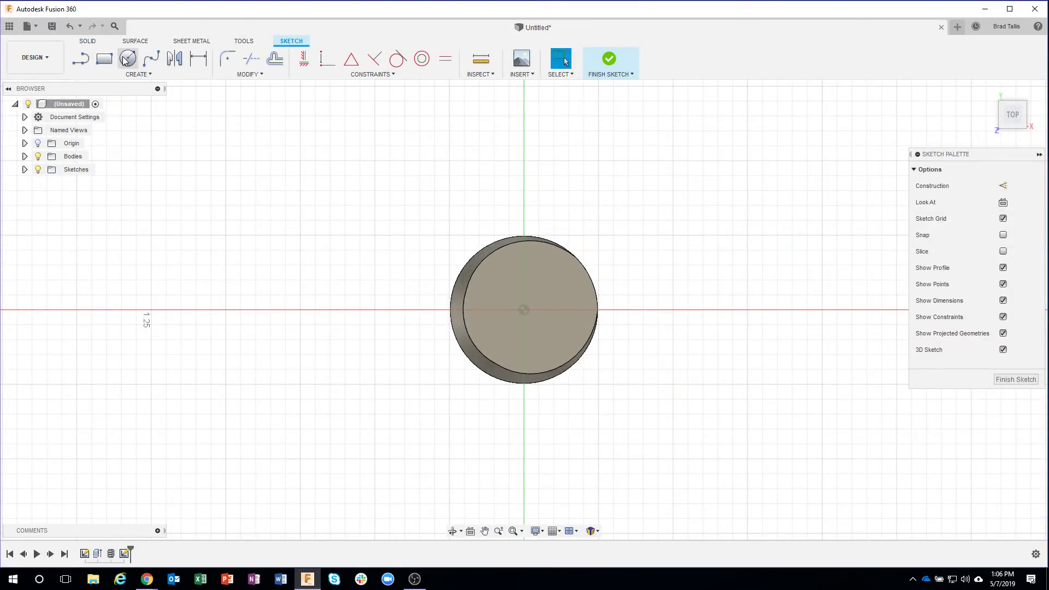
{"action": "left_click", "coordinate": [524, 310]}
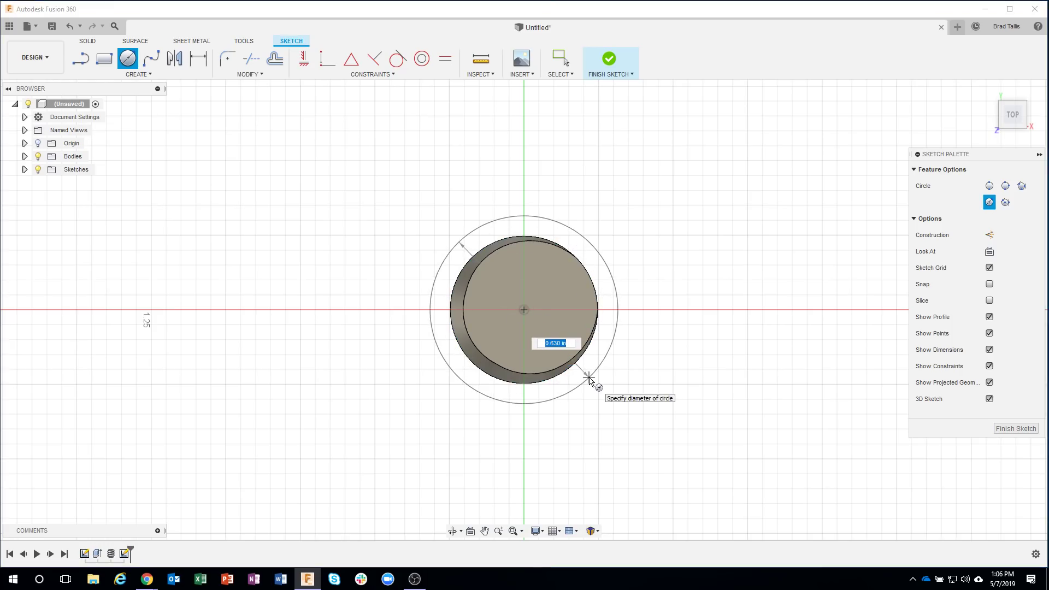
{"action": "key", "text": "BackSpace"}
{"action": "type", "text": ".5"}
{"action": "key", "text": "Return"}
{"action": "key", "text": "Escape"}
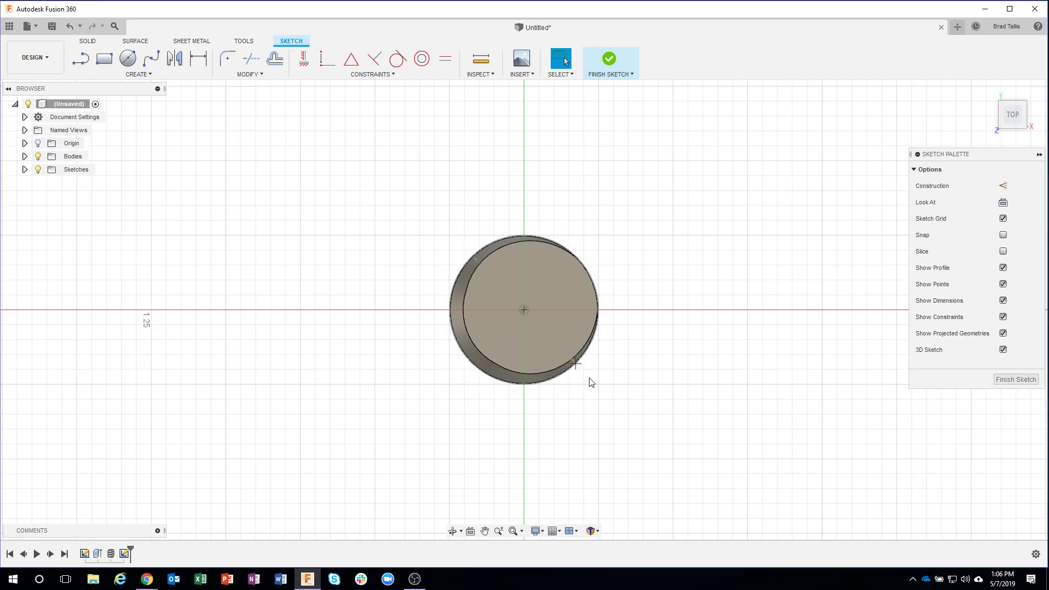
Draw a six-sided circumscribed polygon centred on the origin with a 0.4 in centre-to-edge distance.
{"action": "left_click", "coordinate": [137, 75]}
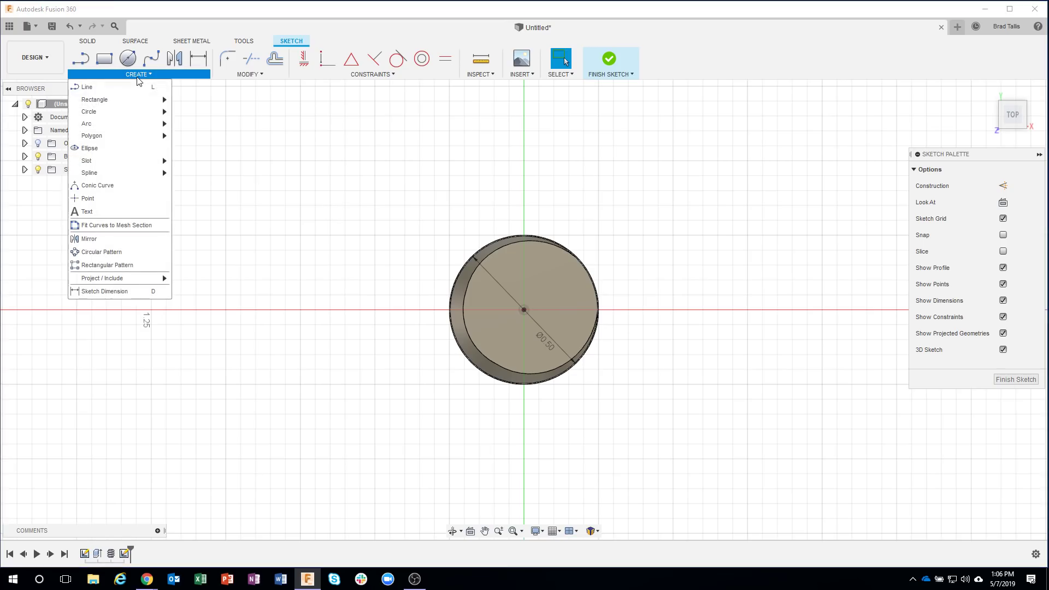
{"action": "mouse_move", "coordinate": [123, 136]}
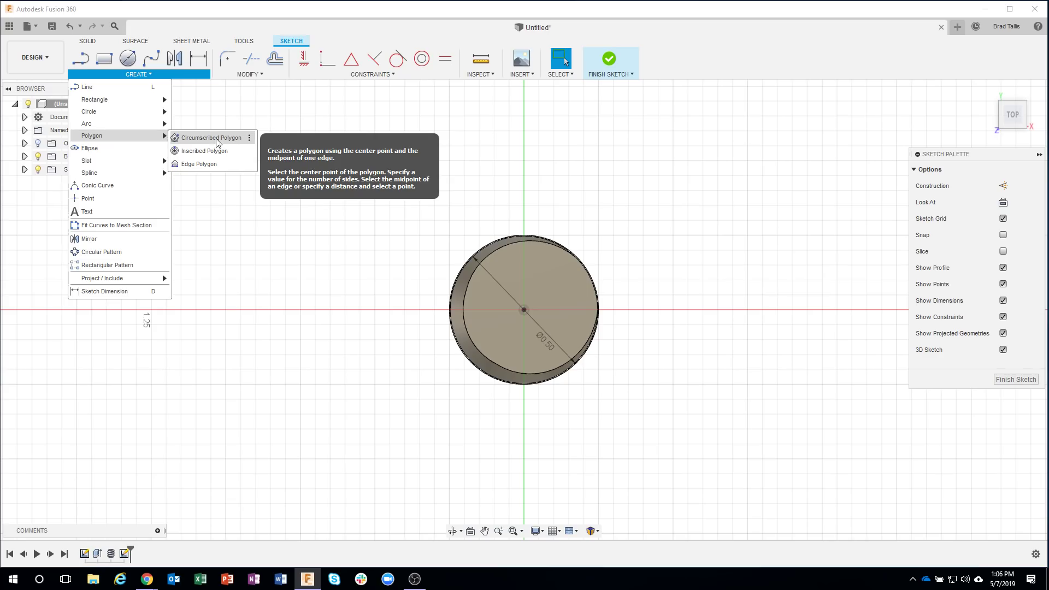
{"action": "left_click", "coordinate": [209, 141]}
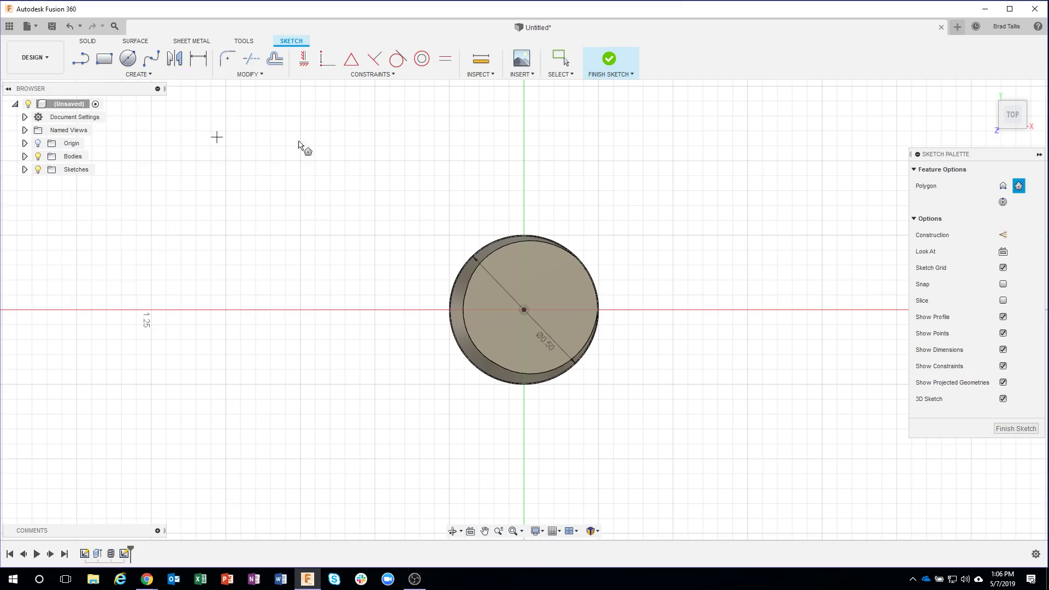
{"action": "left_click", "coordinate": [525, 313]}
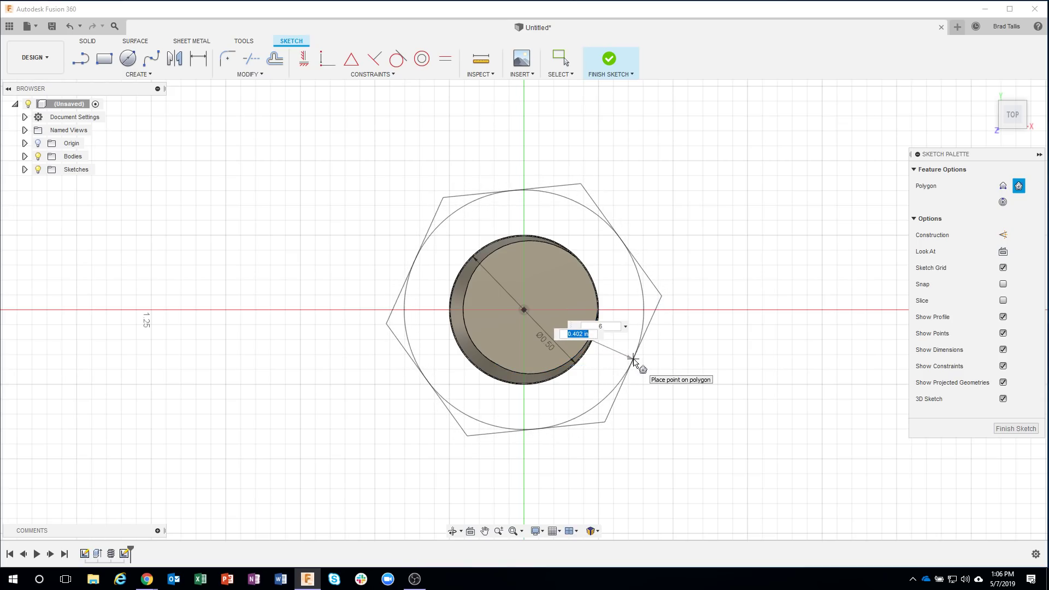
{"action": "key", "text": "BackSpace"}
{"action": "key", "text": "Tab"}
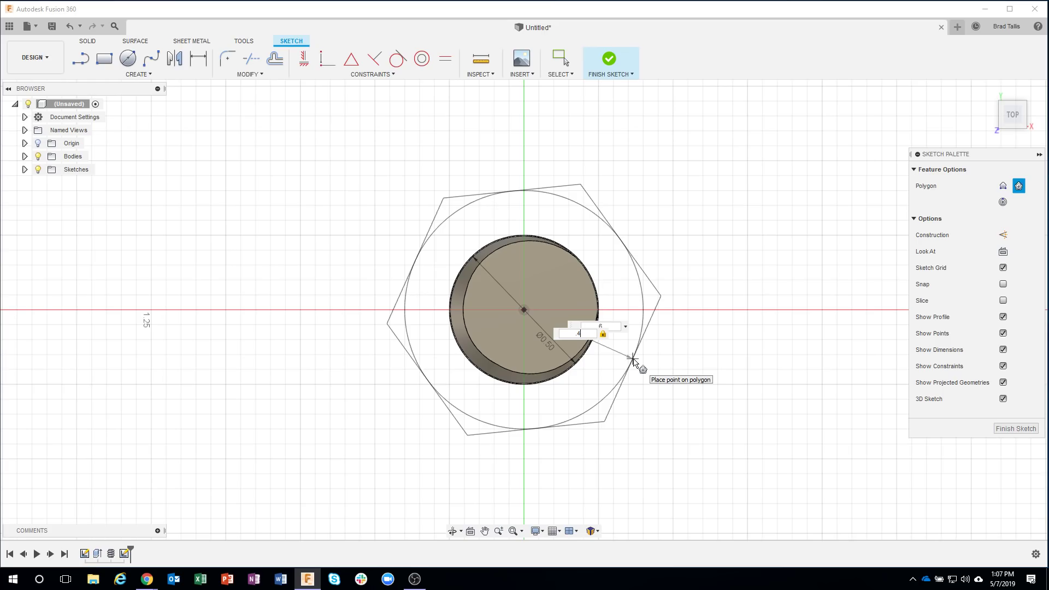
{"action": "key", "text": "Return"}
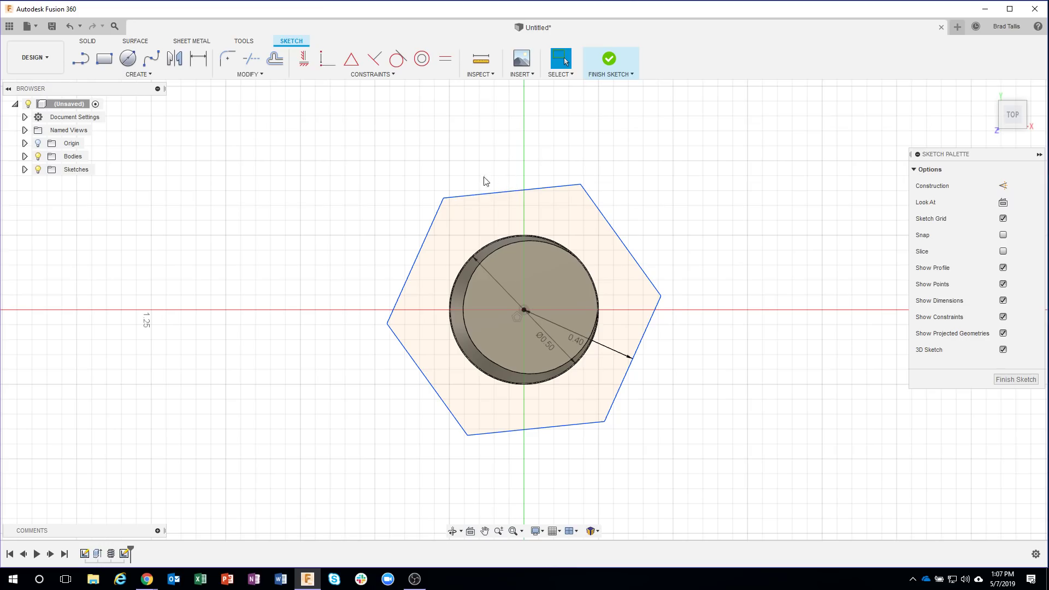
Constrain the hexagon's upper edge to be horizontal and finish the sketch.
{"action": "left_click", "coordinate": [304, 59]}
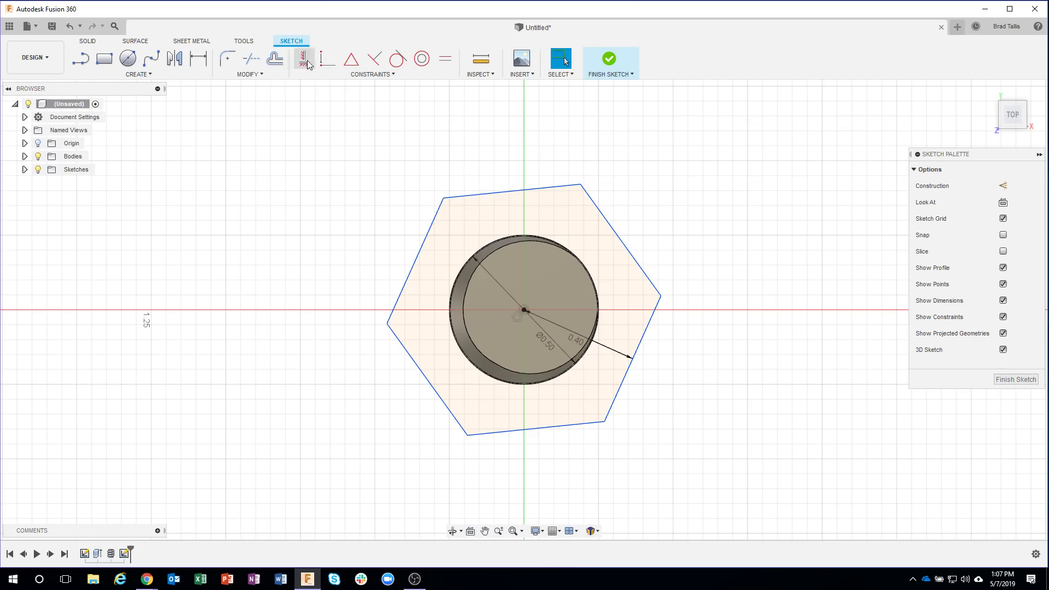
{"action": "left_click", "coordinate": [509, 192]}
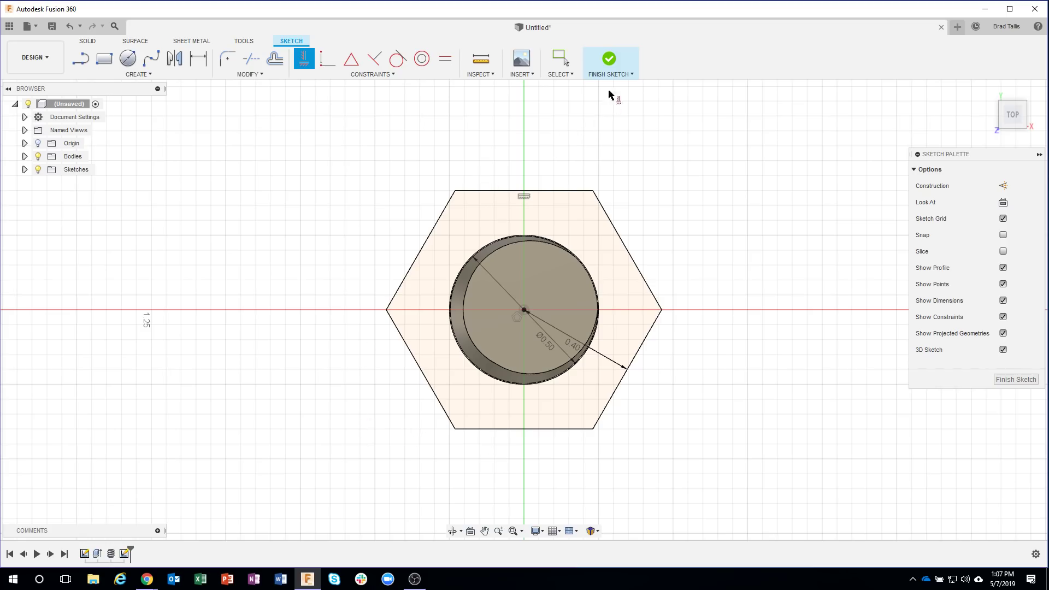
{"action": "left_click", "coordinate": [609, 61]}
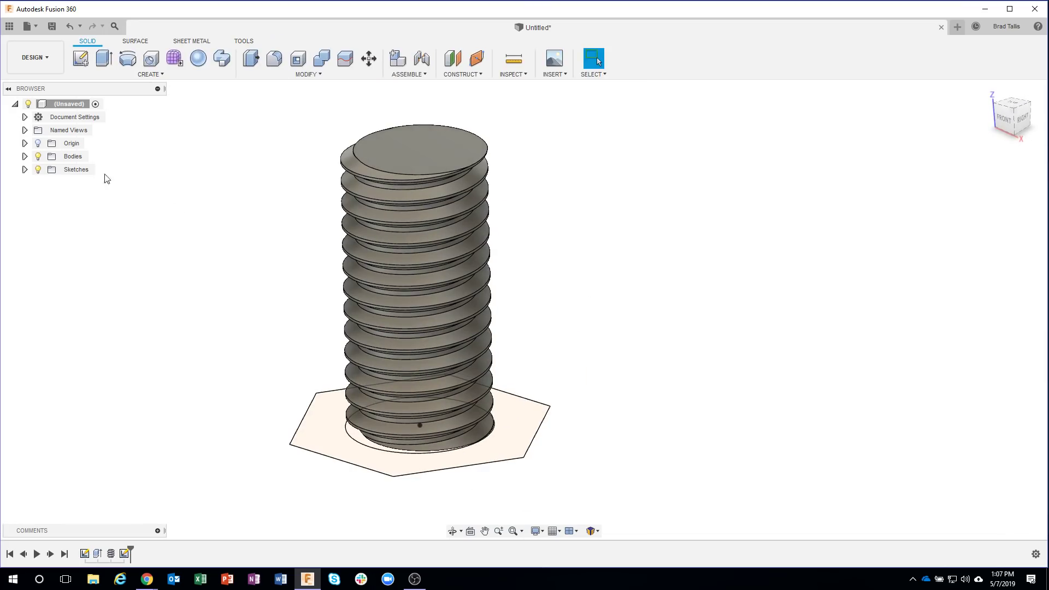
Hide the threaded cylinder body and extrude the hexagonal ring profile 0.375 in upward as a new body.
{"action": "left_click", "coordinate": [24, 156]}
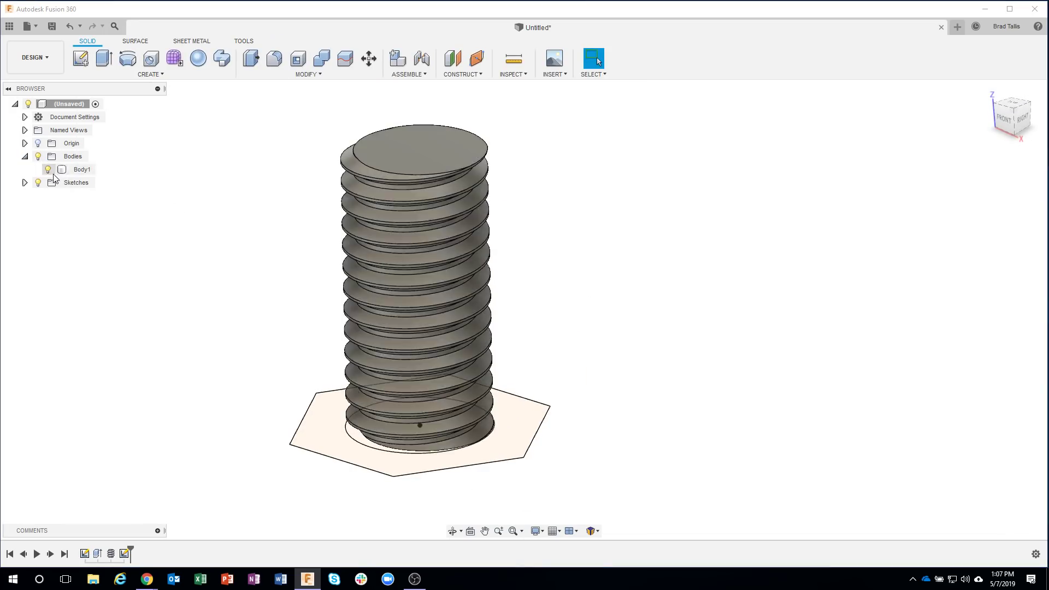
{"action": "left_click", "coordinate": [48, 169]}
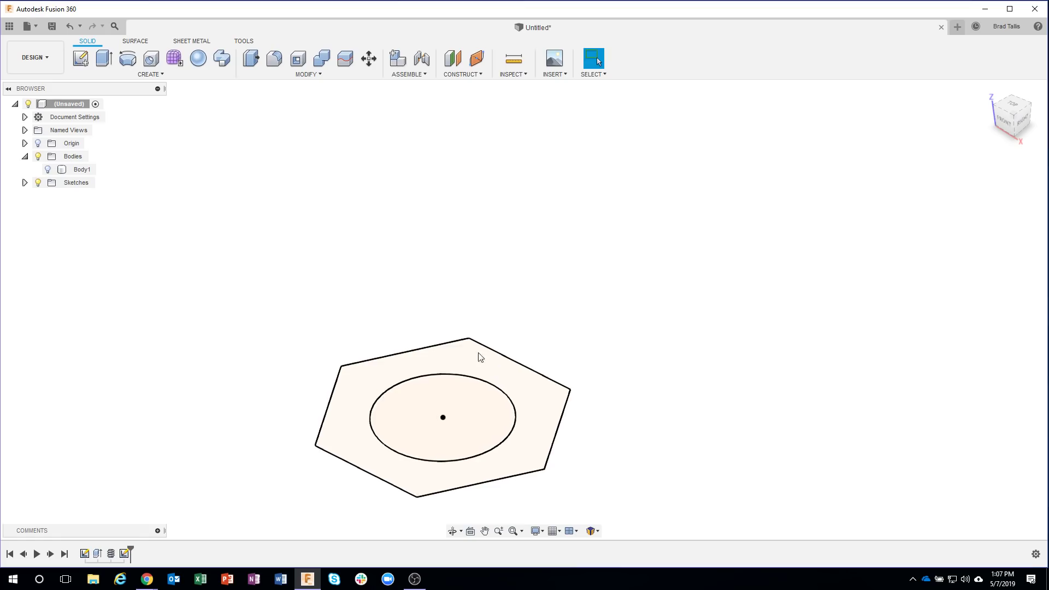
{"action": "left_click", "coordinate": [472, 356]}
{"action": "right_click", "coordinate": [471, 352]}
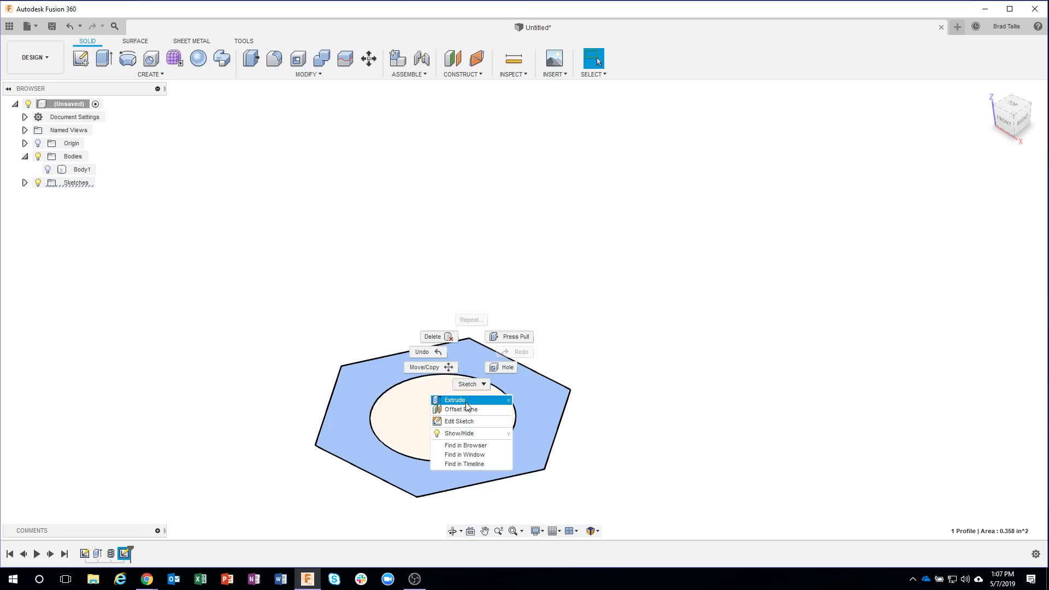
{"action": "left_click", "coordinate": [464, 398]}
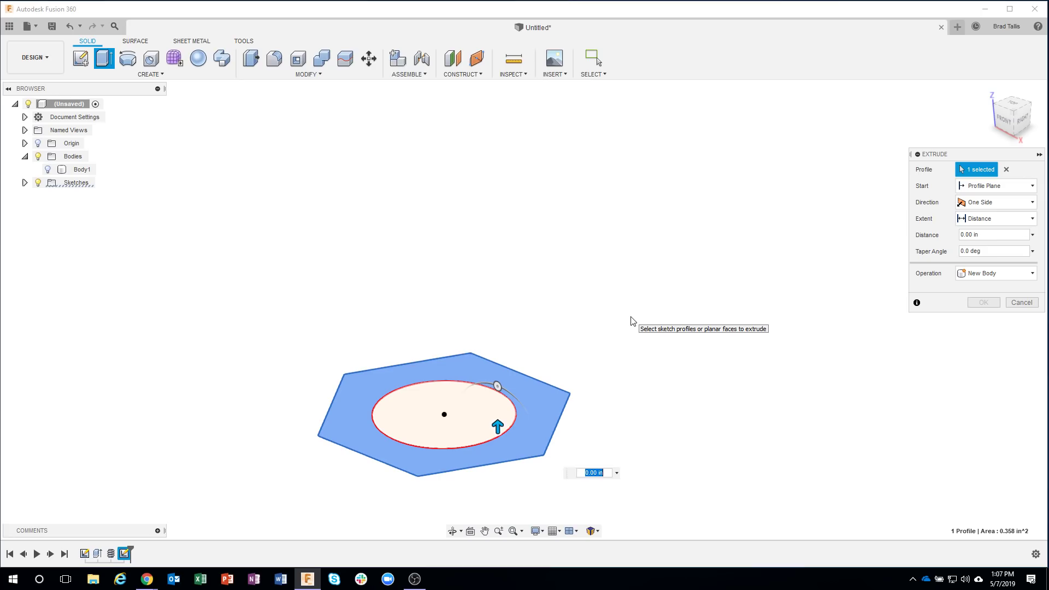
{"action": "key", "text": "BackSpace"}
{"action": "type", "text": ".375"}
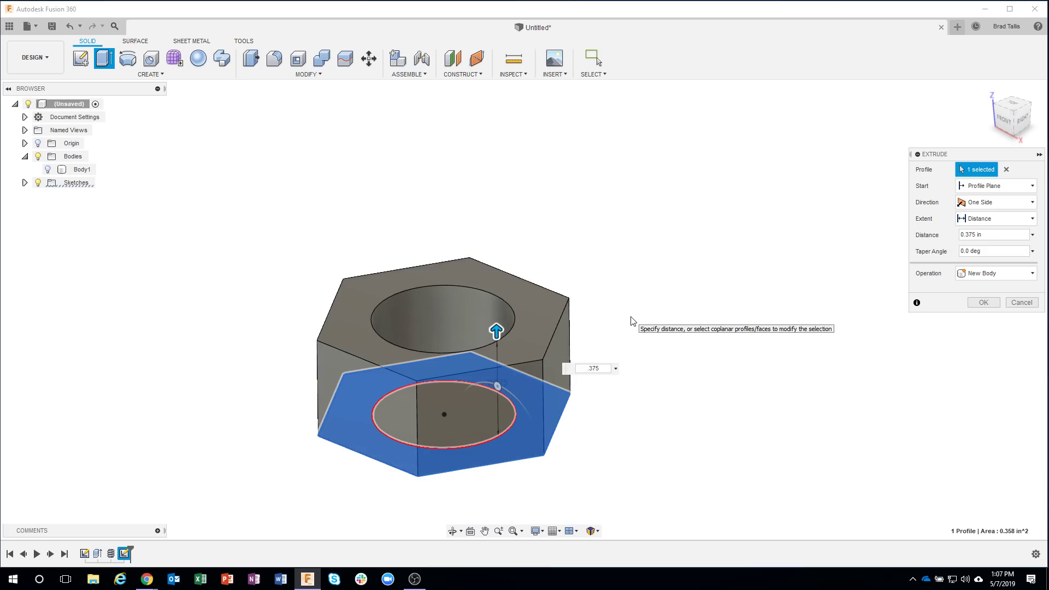
{"action": "left_click", "coordinate": [982, 302]}
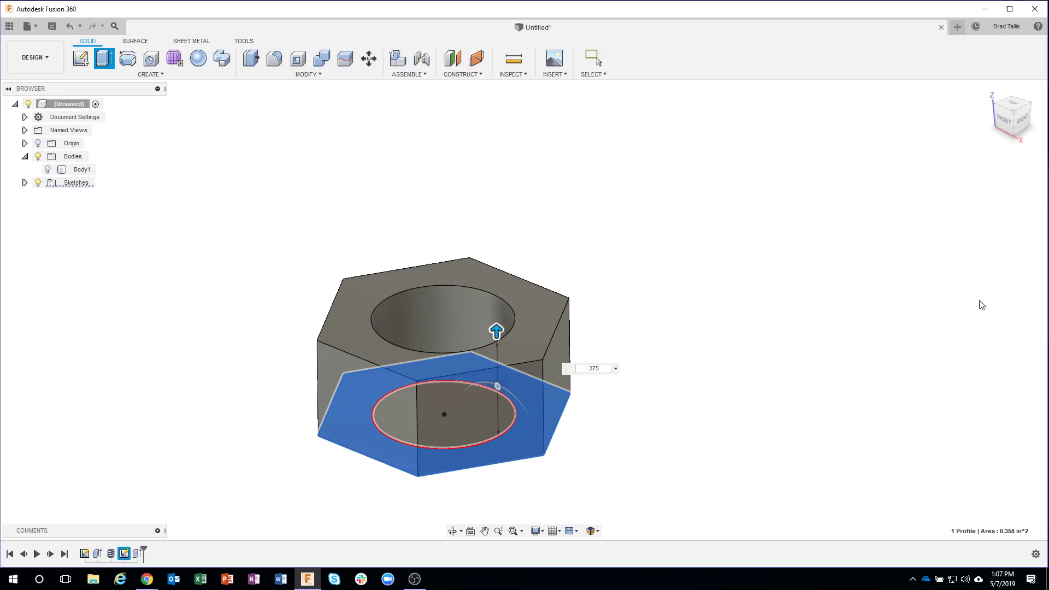
Show the threaded cylinder, examine its fit in the nut with a section analysis offset -0.315 in from a hex side face, and hide the cylinder again.
{"action": "left_click", "coordinate": [48, 170]}
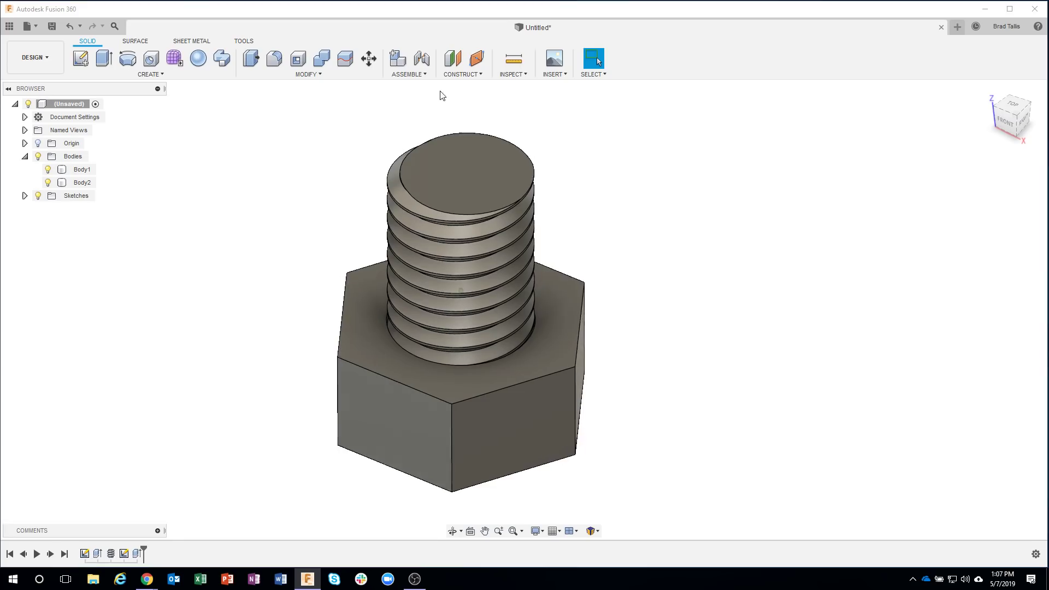
{"action": "left_click", "coordinate": [504, 74]}
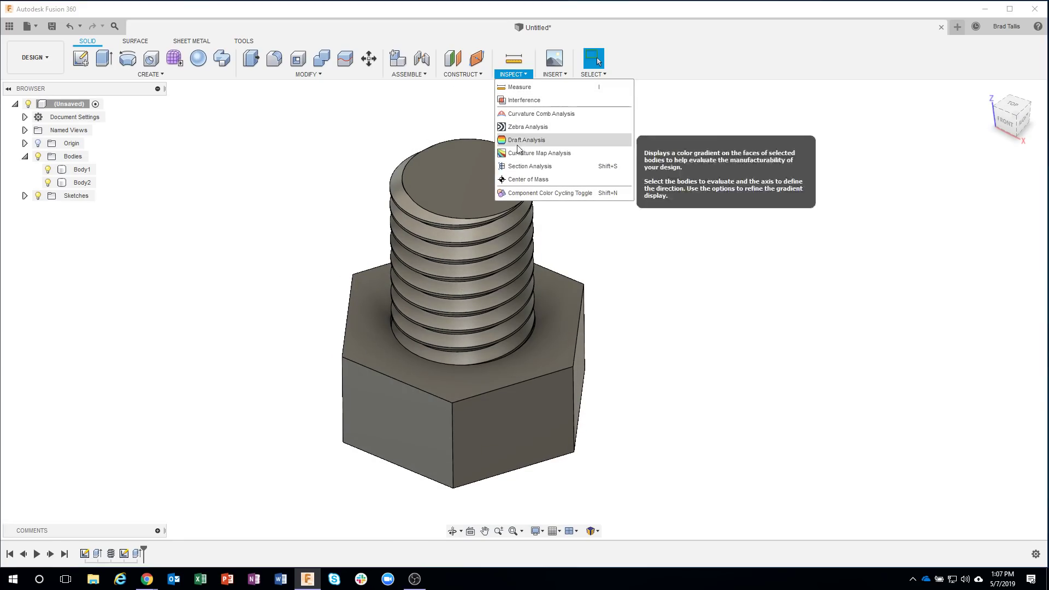
{"action": "left_click", "coordinate": [386, 431]}
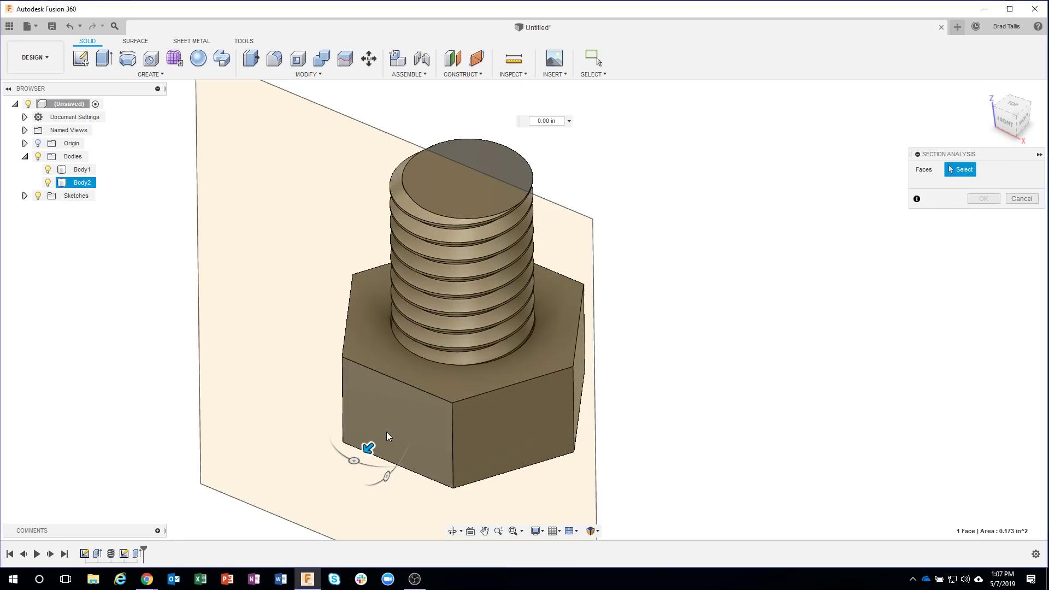
{"action": "left_click_drag", "start_coordinate": [385, 446], "coordinate": [421, 404]}
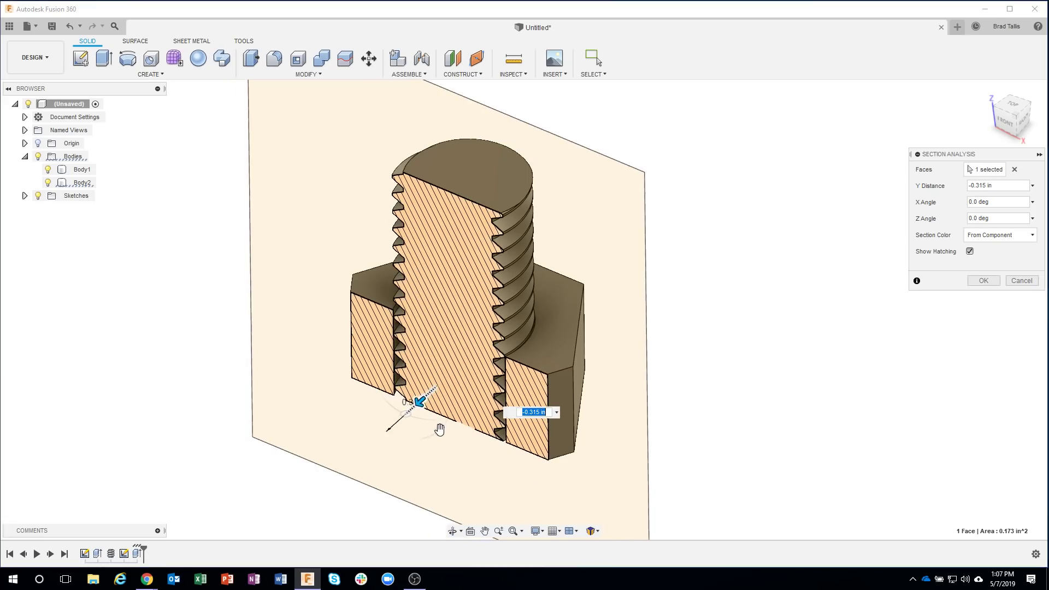
{"action": "middle_click_drag", "start_coordinate": [421, 405], "coordinate": [521, 109], "text": "shift"}
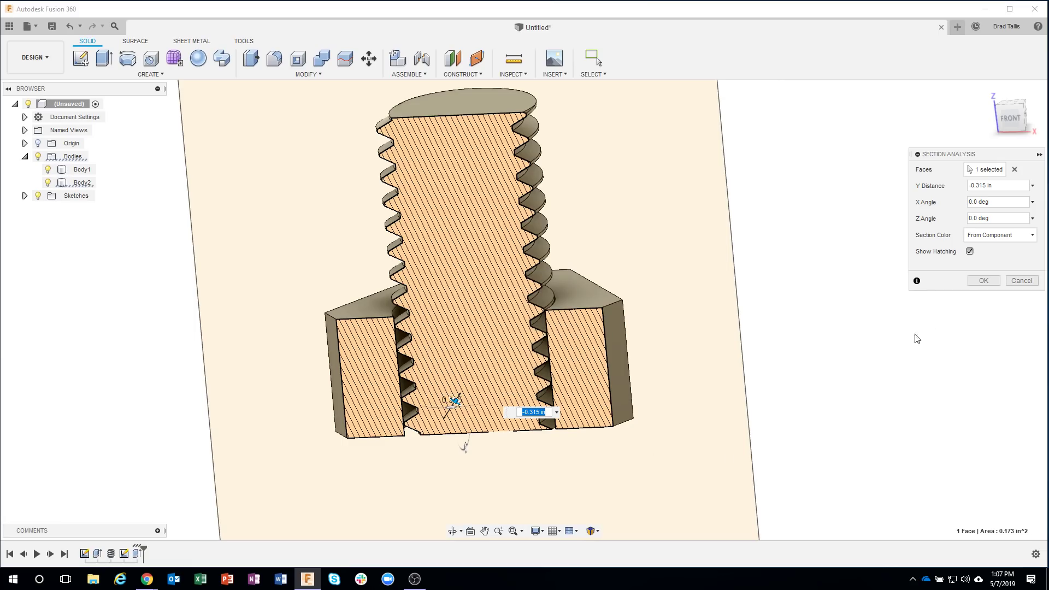
{"action": "left_click", "coordinate": [1016, 280]}
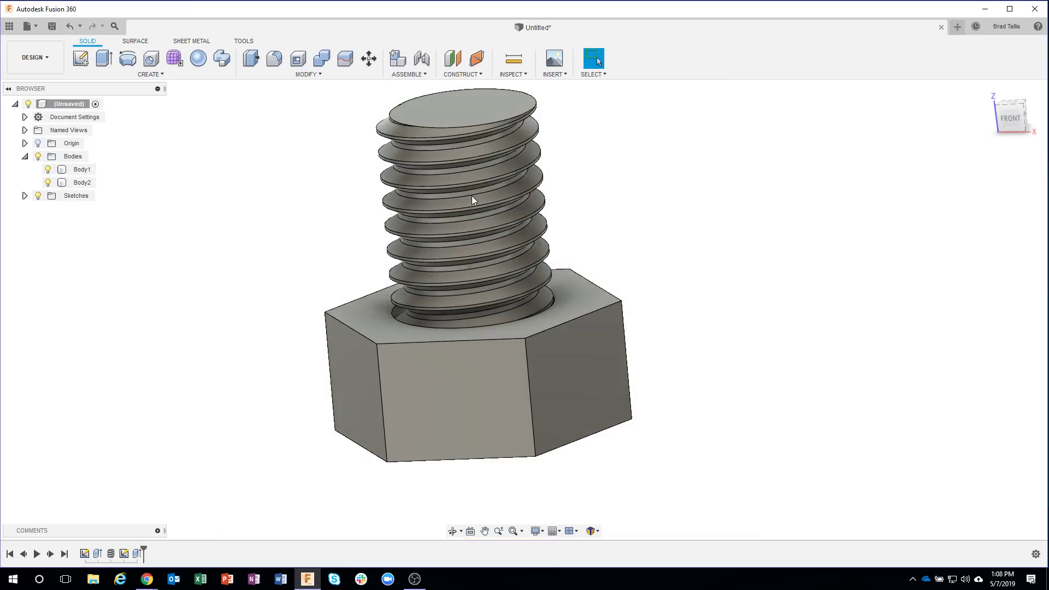
{"action": "left_click", "coordinate": [48, 169]}
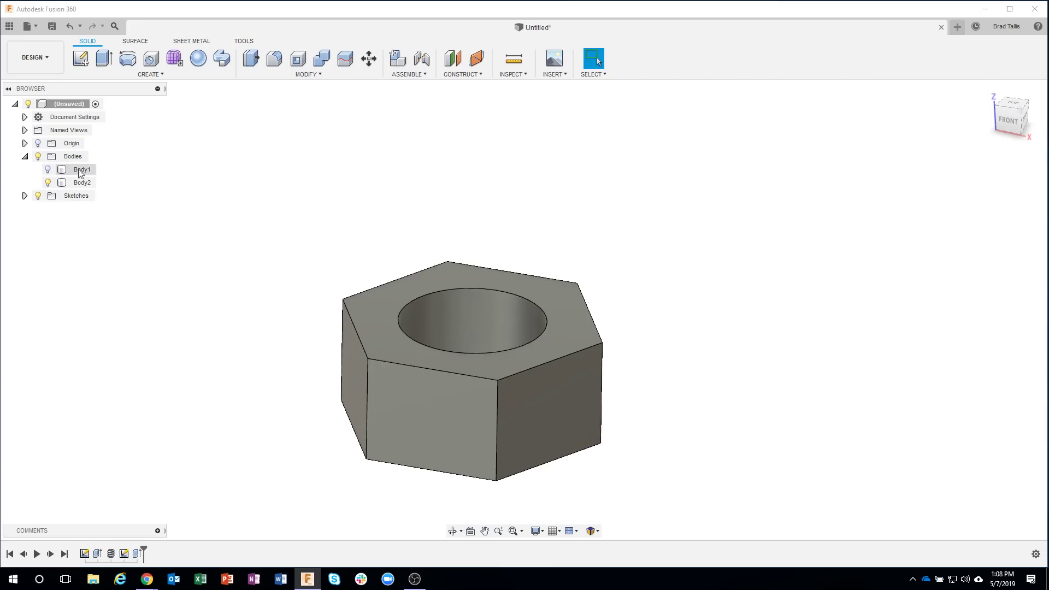
{"action": "left_click", "coordinate": [151, 74]}
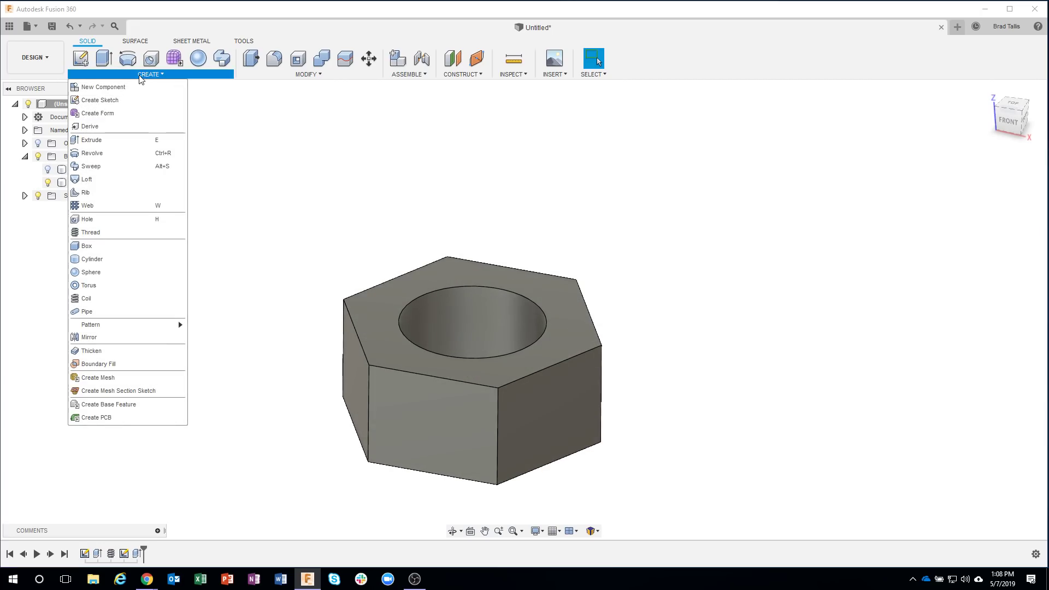
{"action": "left_click", "coordinate": [106, 231]}
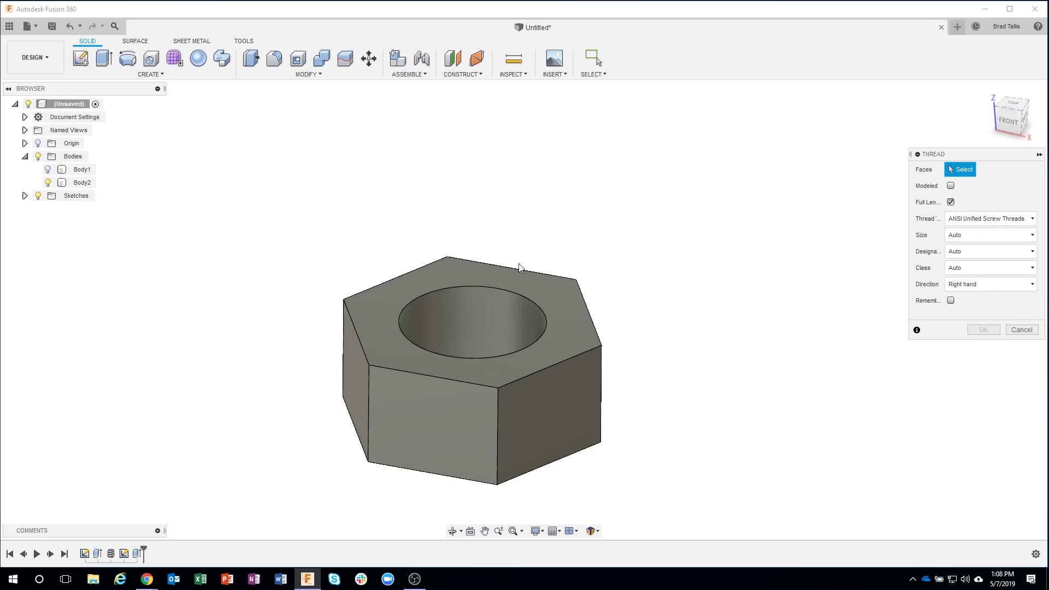
{"action": "left_click", "coordinate": [475, 317]}
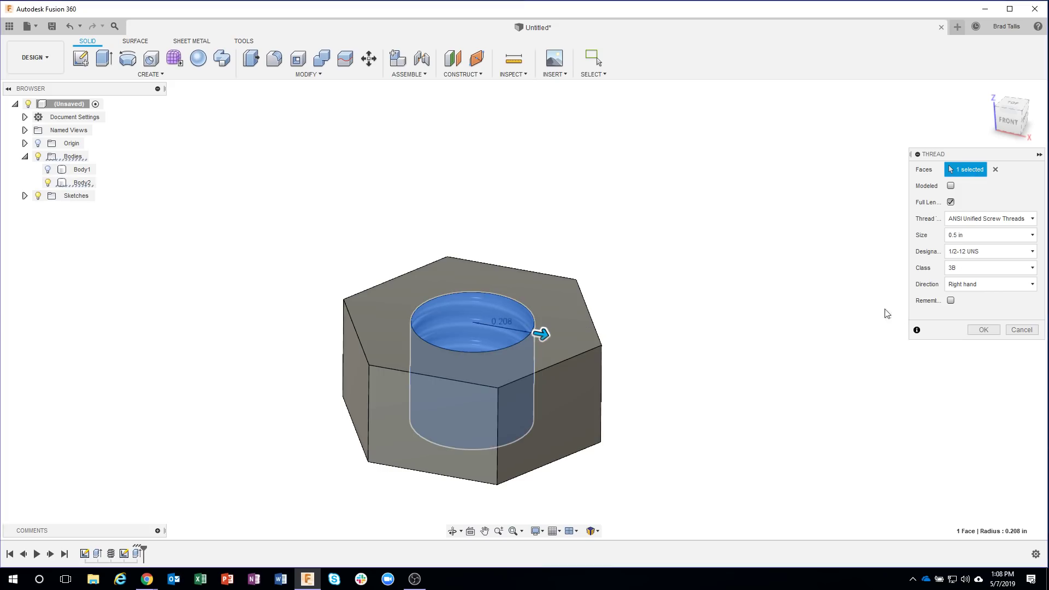
{"action": "left_click", "coordinate": [1019, 330]}
Cut a full-length modeled thread into the nut's hole with size 0.5 in, designation 1/2-13 UNC, class 3B, right hand.
{"action": "left_click", "coordinate": [123, 75]}
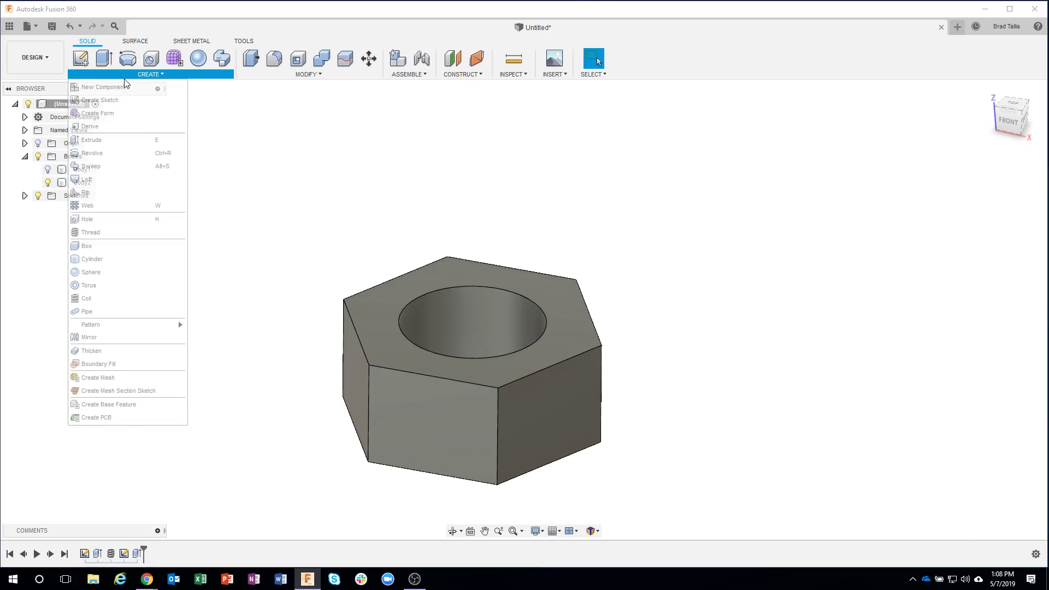
{"action": "left_click", "coordinate": [103, 297]}
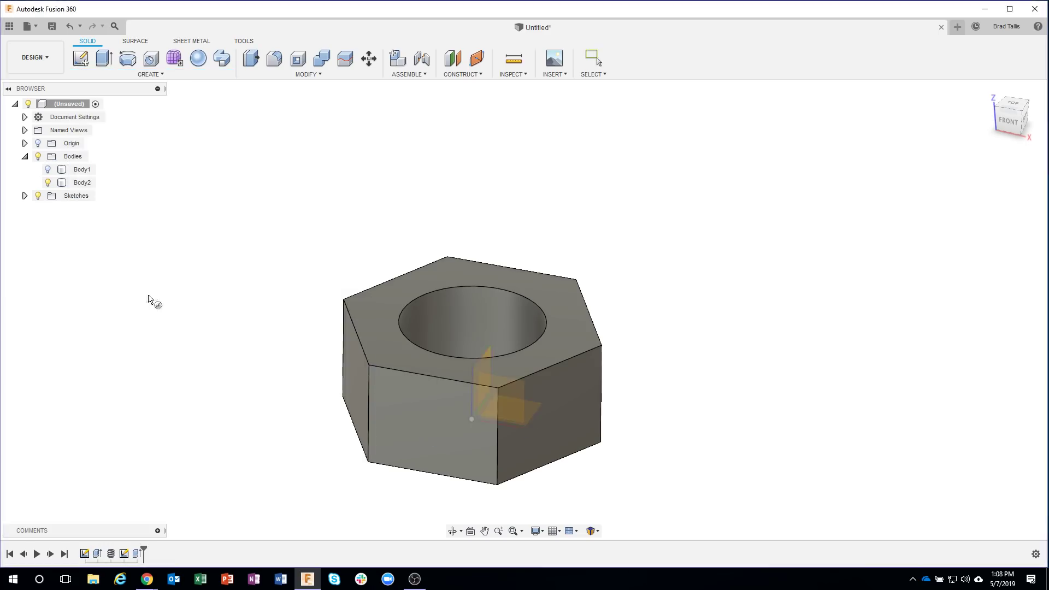
{"action": "left_click", "coordinate": [144, 76]}
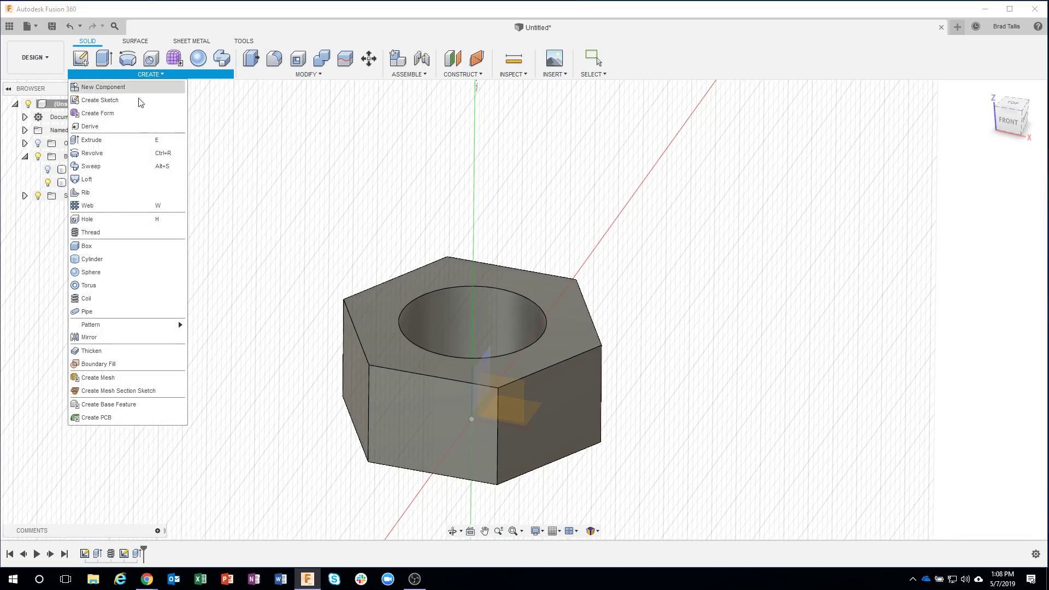
{"action": "left_click", "coordinate": [104, 233]}
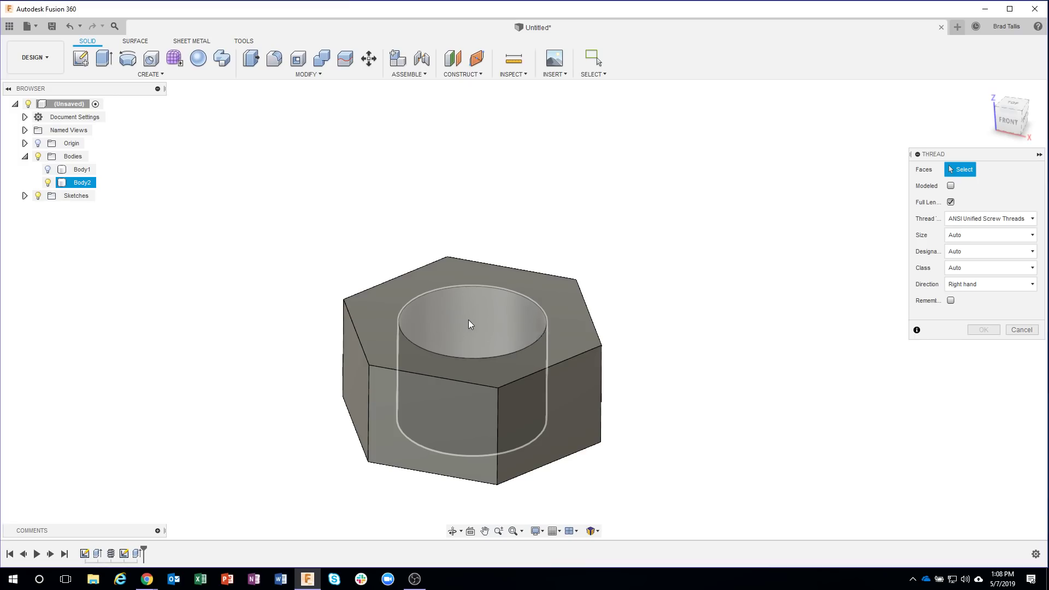
{"action": "left_click", "coordinate": [468, 324]}
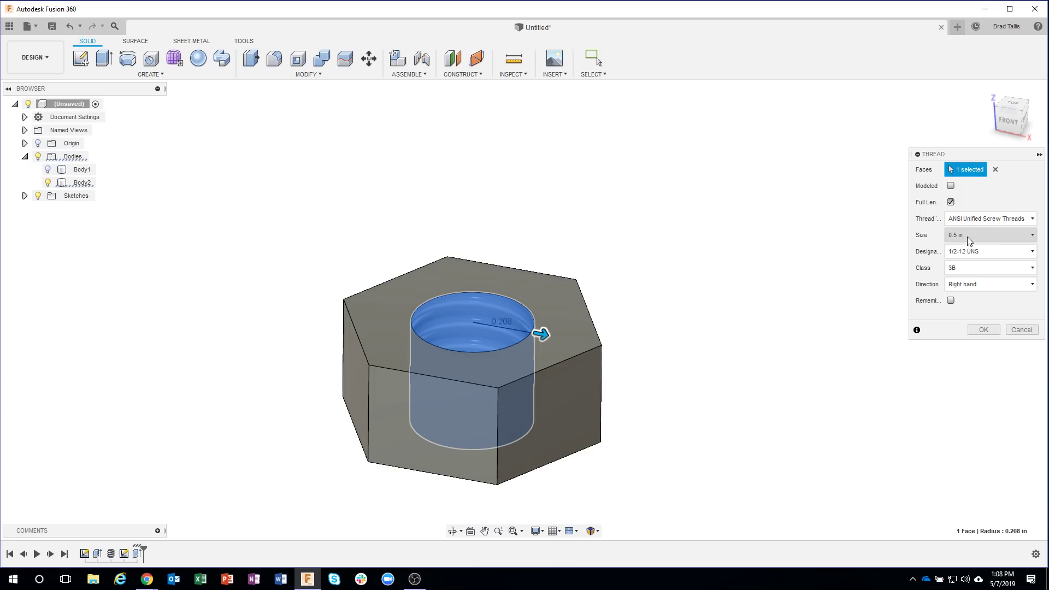
{"action": "left_click", "coordinate": [984, 252]}
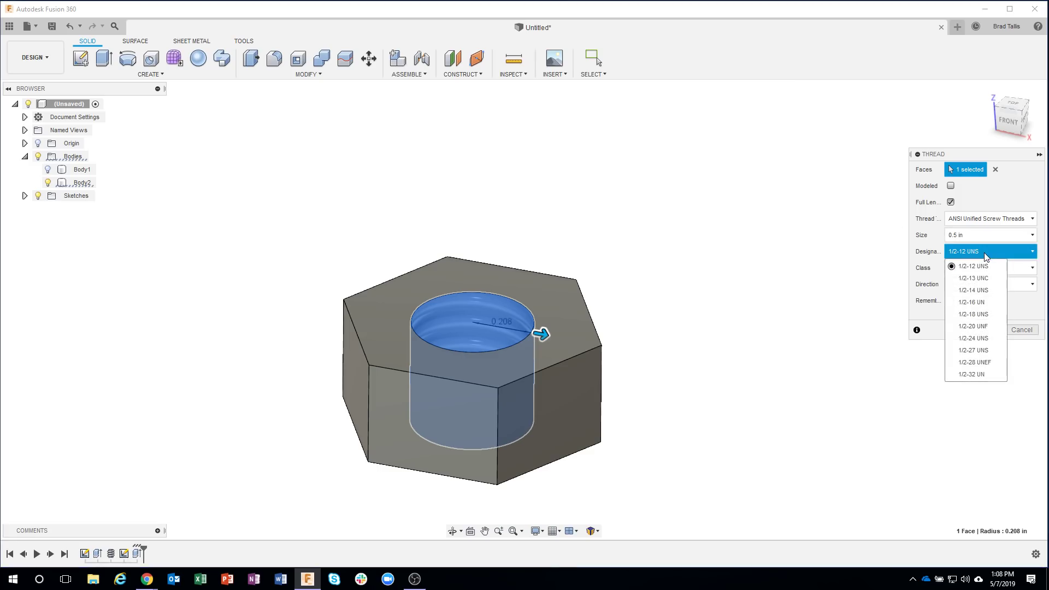
{"action": "left_click", "coordinate": [978, 279]}
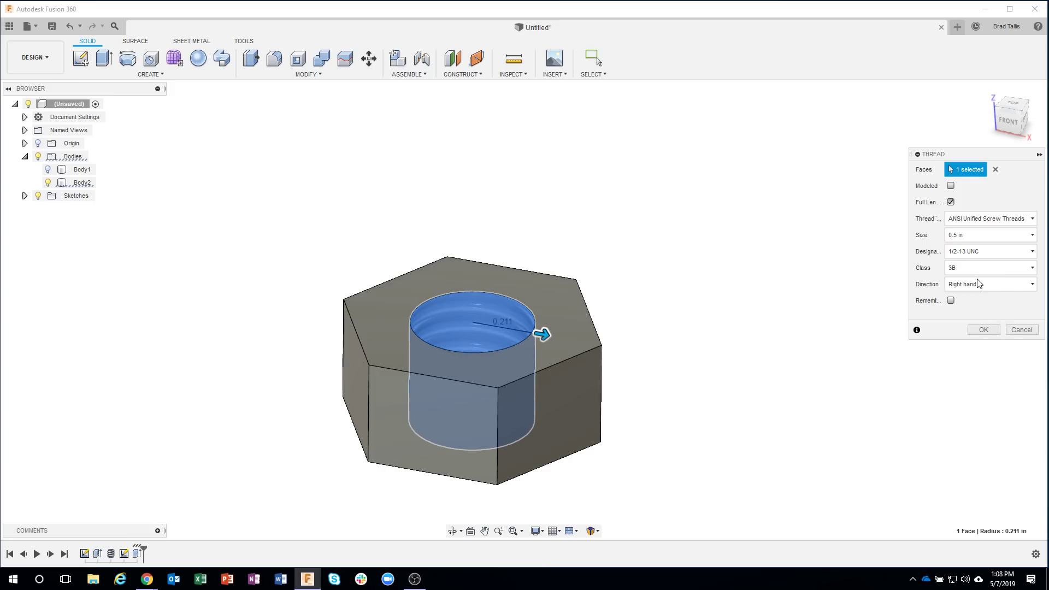
{"action": "left_click", "coordinate": [950, 186]}
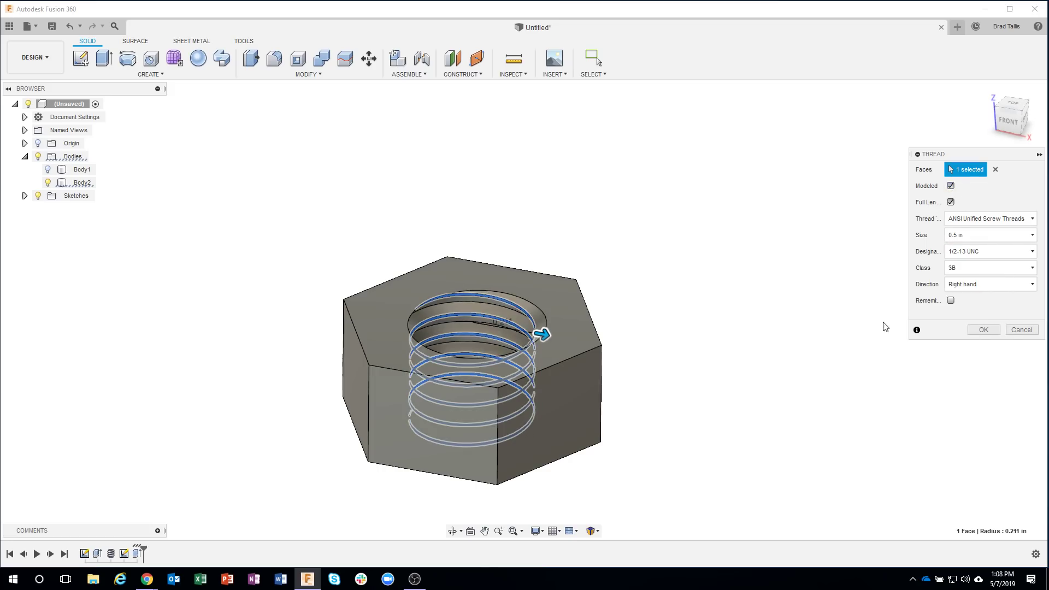
{"action": "left_click", "coordinate": [983, 330]}
Show the hidden threaded cylinder body inside the nut.
{"action": "mouse_move", "coordinate": [705, 155]}
{"action": "middle_mouse_down", "text": "shift"}
{"action": "mouse_move", "coordinate": [702, 218]}
{"action": "mouse_move", "coordinate": [733, 239]}
{"action": "mouse_move", "coordinate": [306, 213]}
{"action": "mouse_move", "coordinate": [62, 178]}
{"action": "middle_mouse_up", "text": "shift"}
{"action": "left_click", "coordinate": [62, 172]}
{"action": "key", "text": "v"}
{"action": "left_click", "coordinate": [358, 164]}
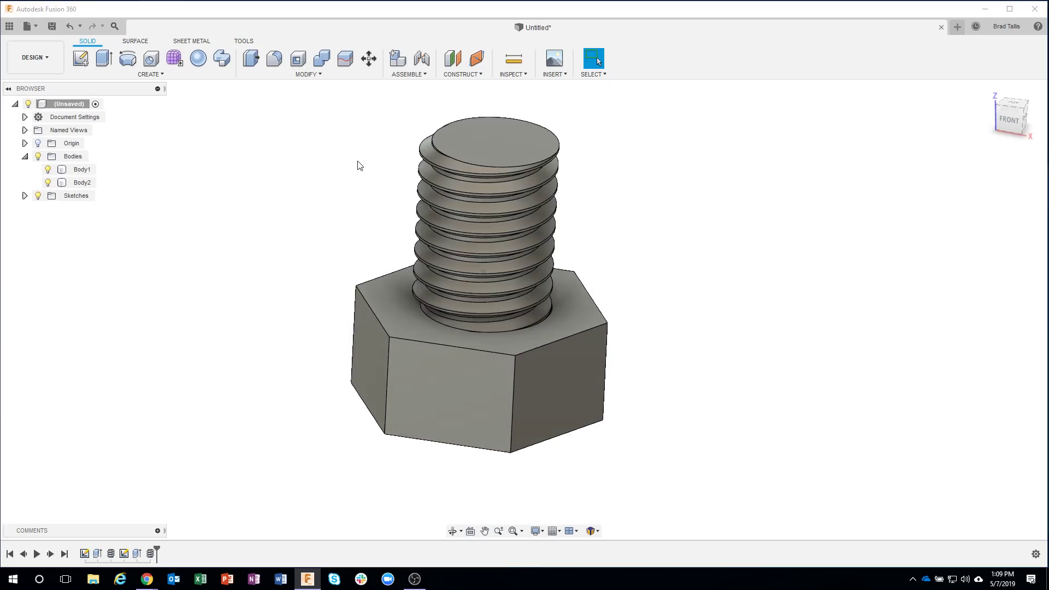
Create a section analysis through the cylinder and nut, offset about -0.318 in from the nut's front side face.
{"action": "left_click", "coordinate": [512, 74]}
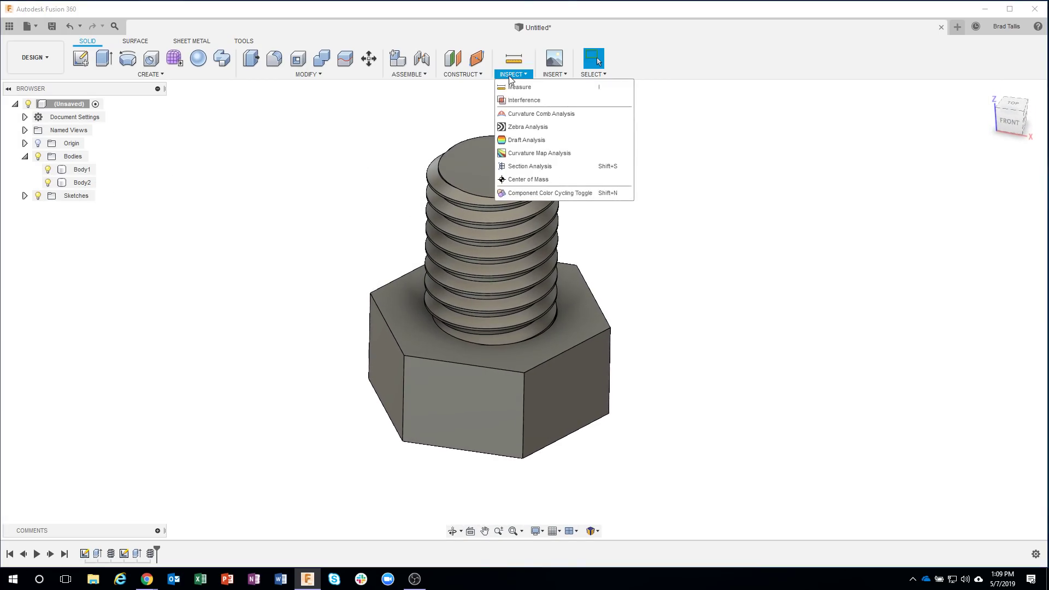
{"action": "left_click", "coordinate": [527, 166]}
{"action": "left_click", "coordinate": [473, 382]}
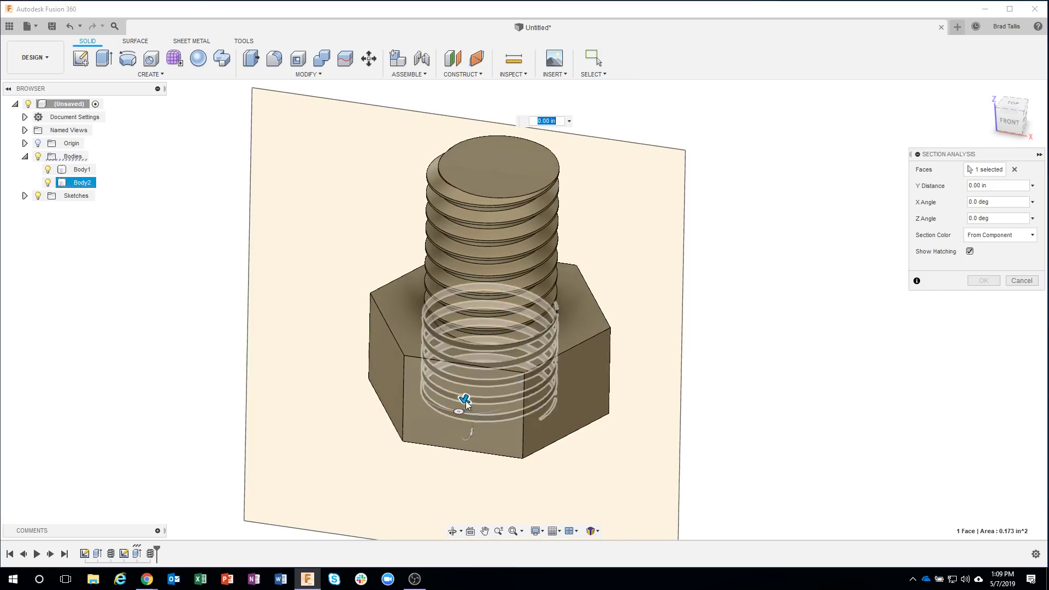
{"action": "mouse_move", "coordinate": [453, 407]}
{"action": "left_mouse_down"}
{"action": "mouse_move", "coordinate": [473, 361]}
{"action": "mouse_move", "coordinate": [504, 376]}
{"action": "left_mouse_up"}
{"action": "left_click", "coordinate": [1008, 121]}
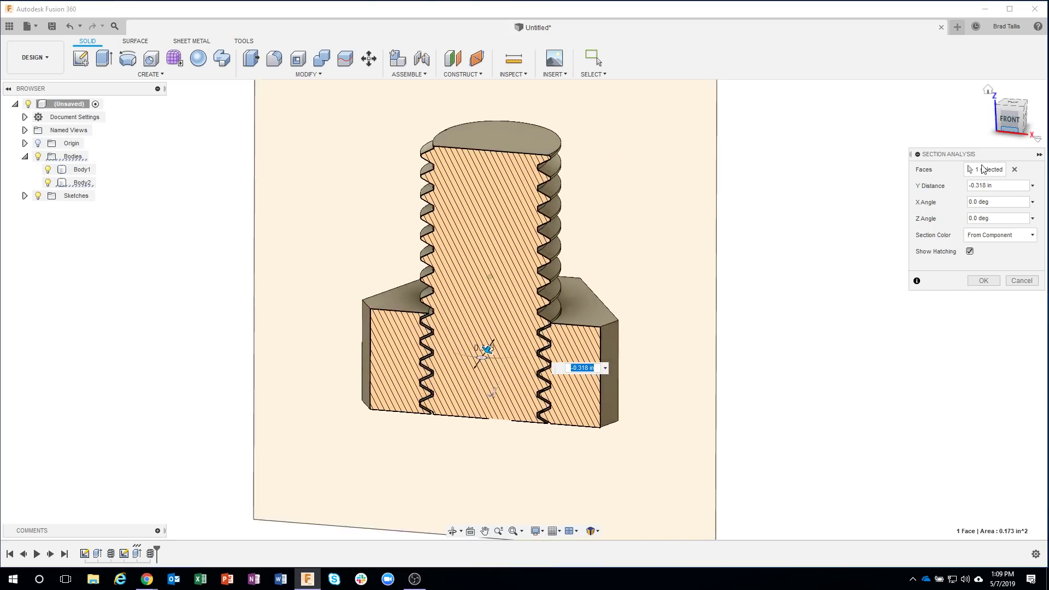
{"action": "left_click", "coordinate": [983, 280]}
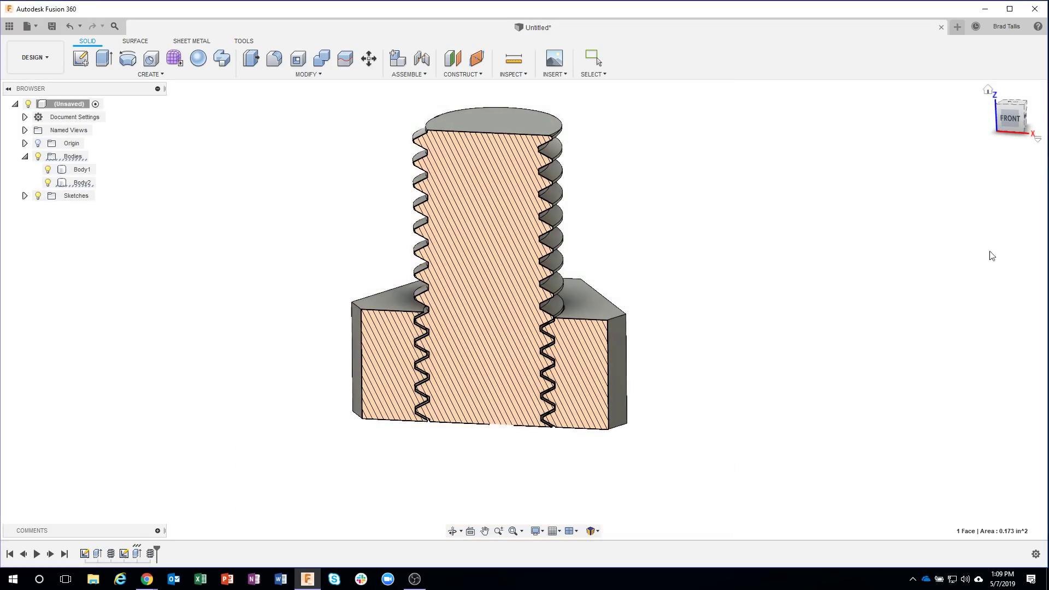
Examine the clearance between the cylinder and nut threads in the front view of the section, and hide the analysis.
{"action": "left_click", "coordinate": [1004, 120]}
{"action": "scroll", "coordinate": [592, 370], "scroll_direction": "up", "scroll_amount": 8}
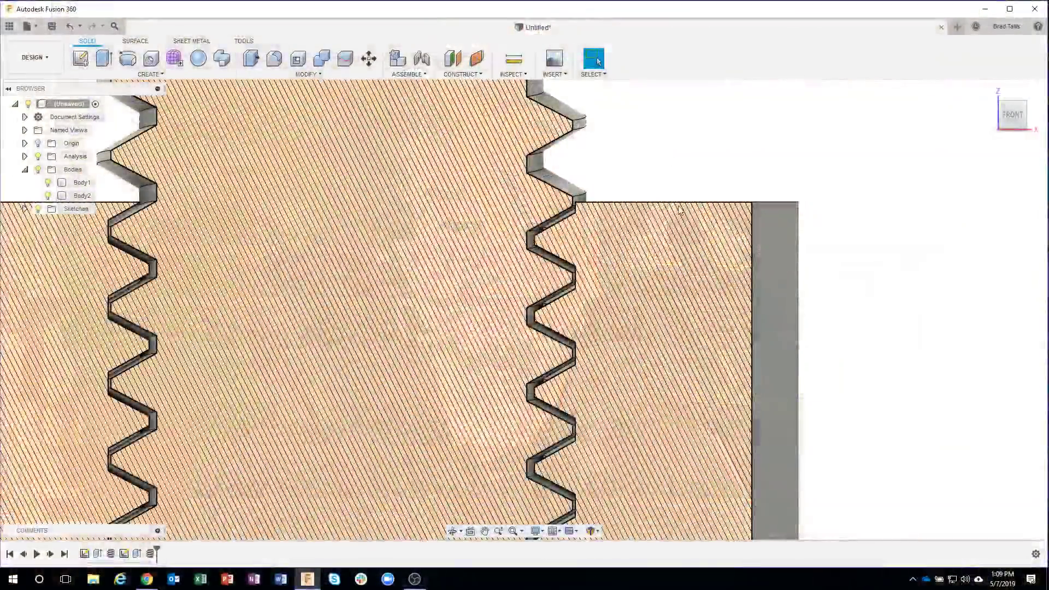
{"action": "scroll", "coordinate": [679, 283], "scroll_direction": "down", "scroll_amount": 5}
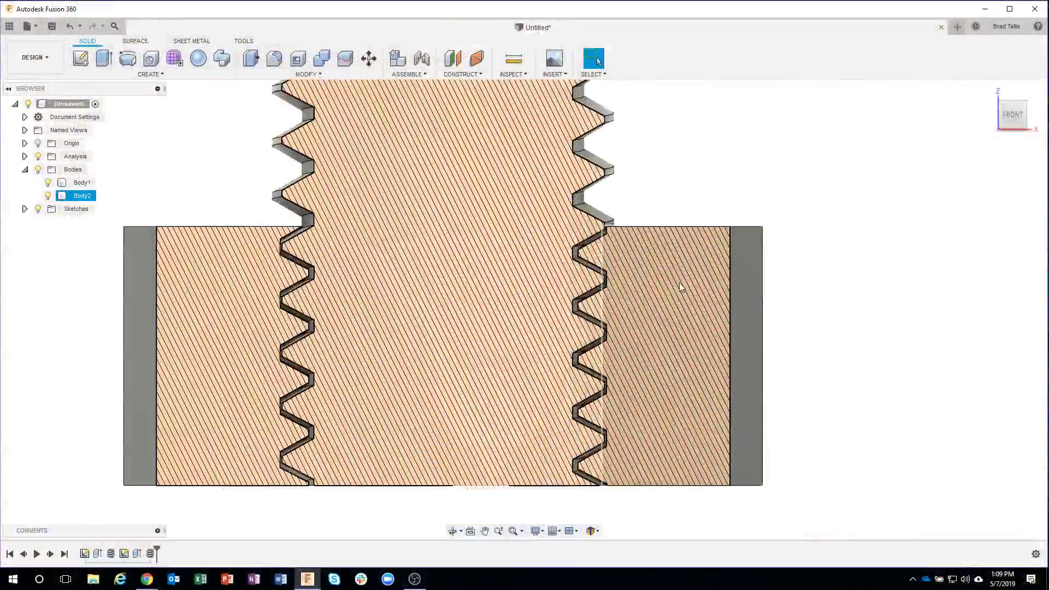
{"action": "scroll", "coordinate": [679, 207], "scroll_direction": "down", "scroll_amount": 3}
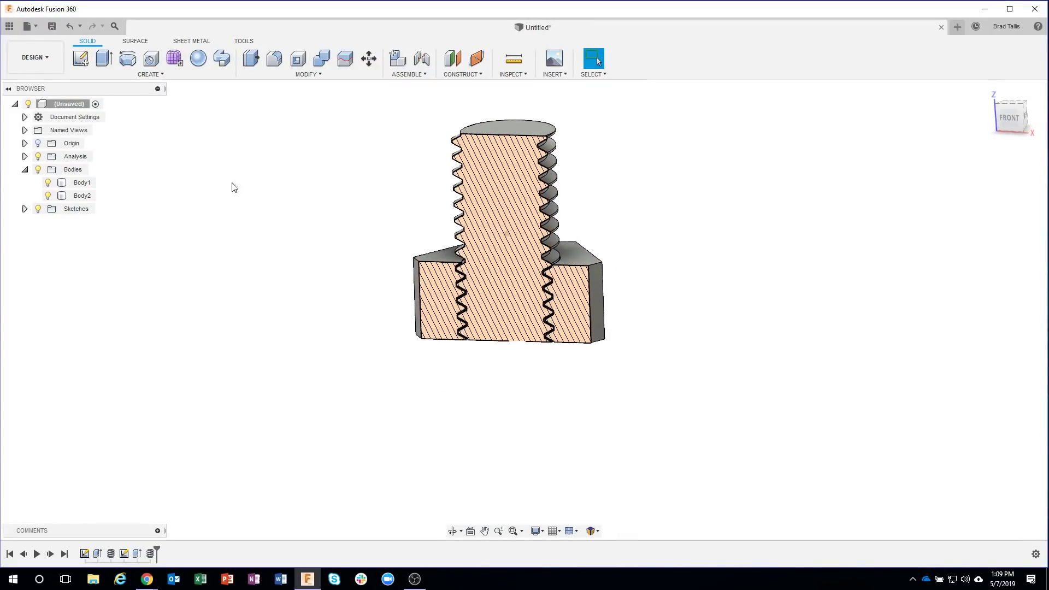
{"action": "left_click", "coordinate": [39, 157]}
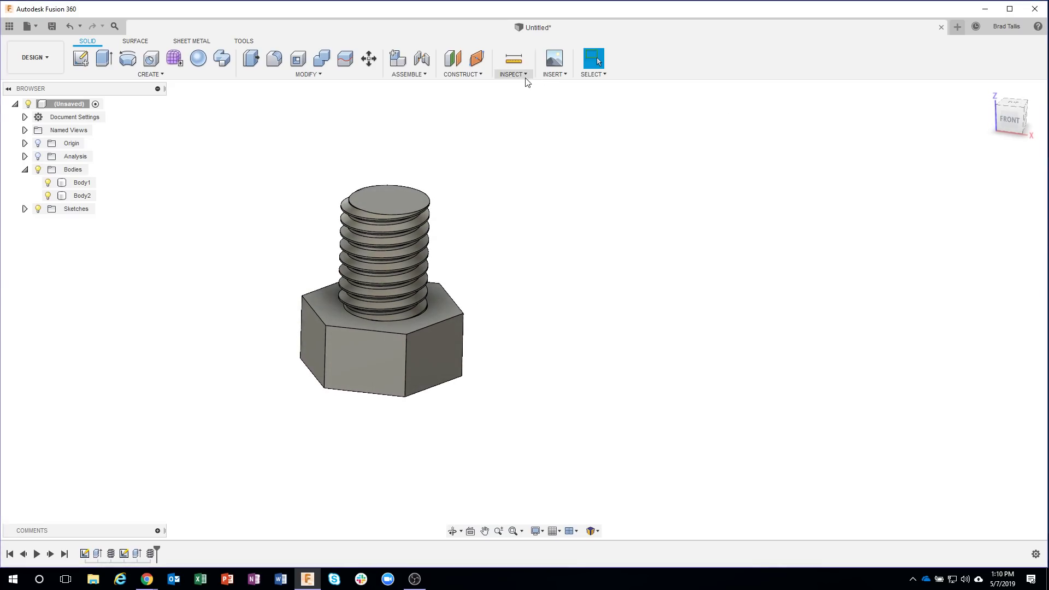
Open the McMaster-Carr component catalog in a larger window and filter its screws and bolts by thread size 1/2"-13.
{"action": "left_click", "coordinate": [552, 74]}
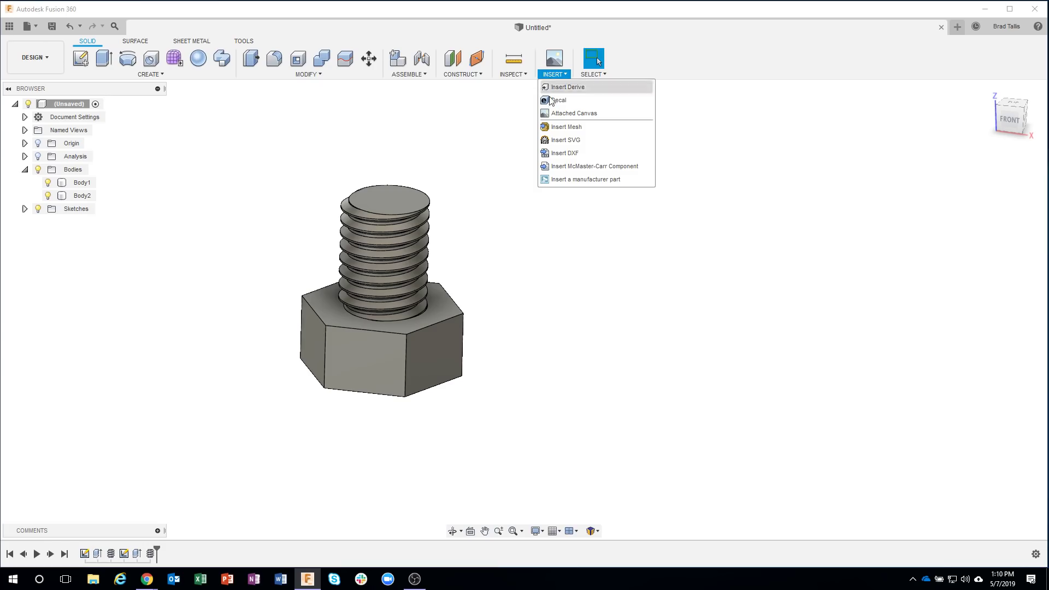
{"action": "left_click", "coordinate": [569, 165]}
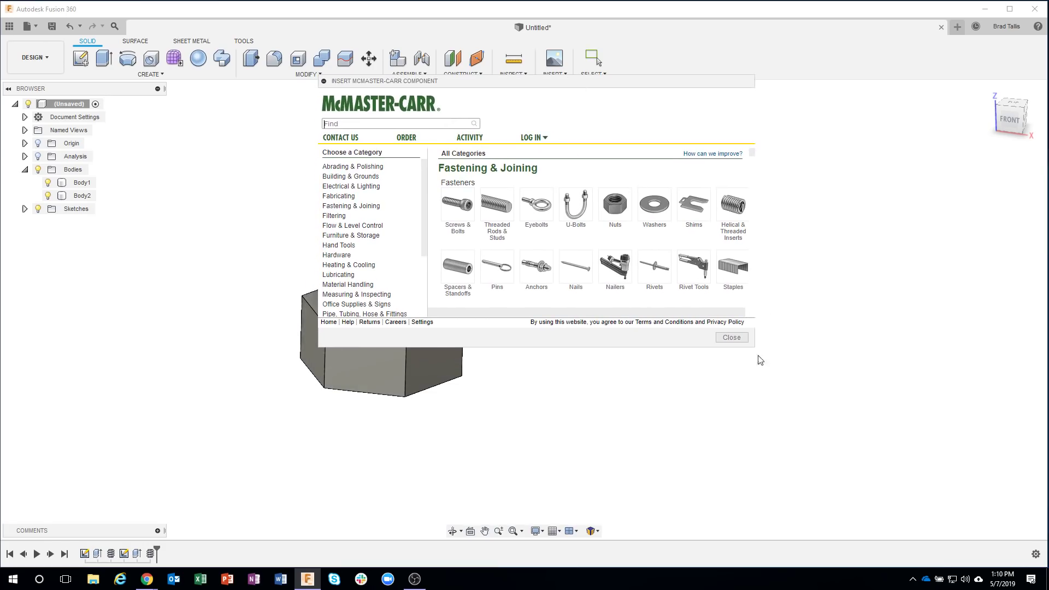
{"action": "left_click_drag", "start_coordinate": [753, 347], "coordinate": [919, 490]}
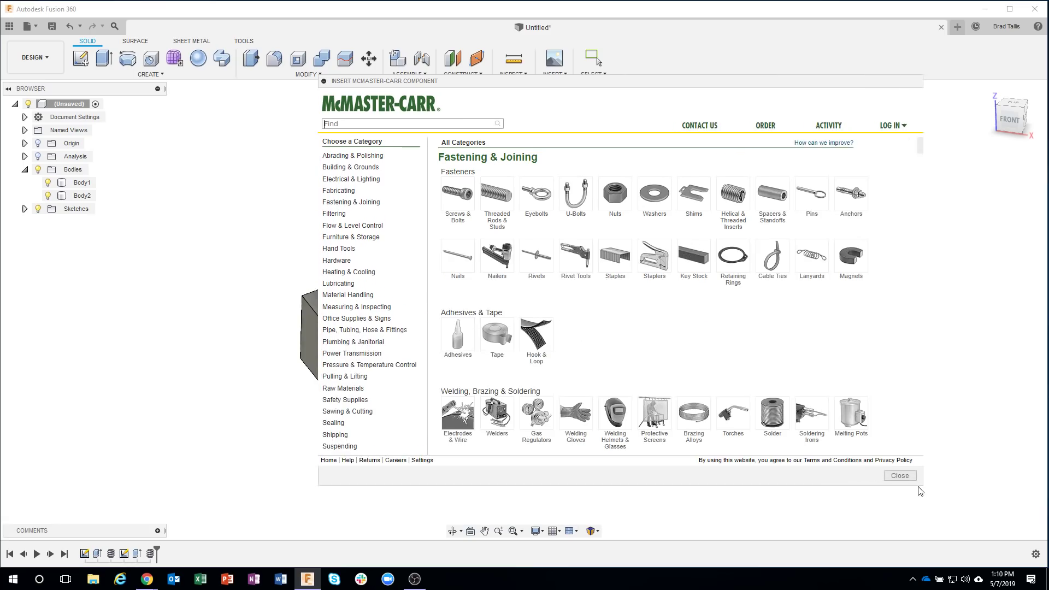
{"action": "left_click", "coordinate": [462, 200]}
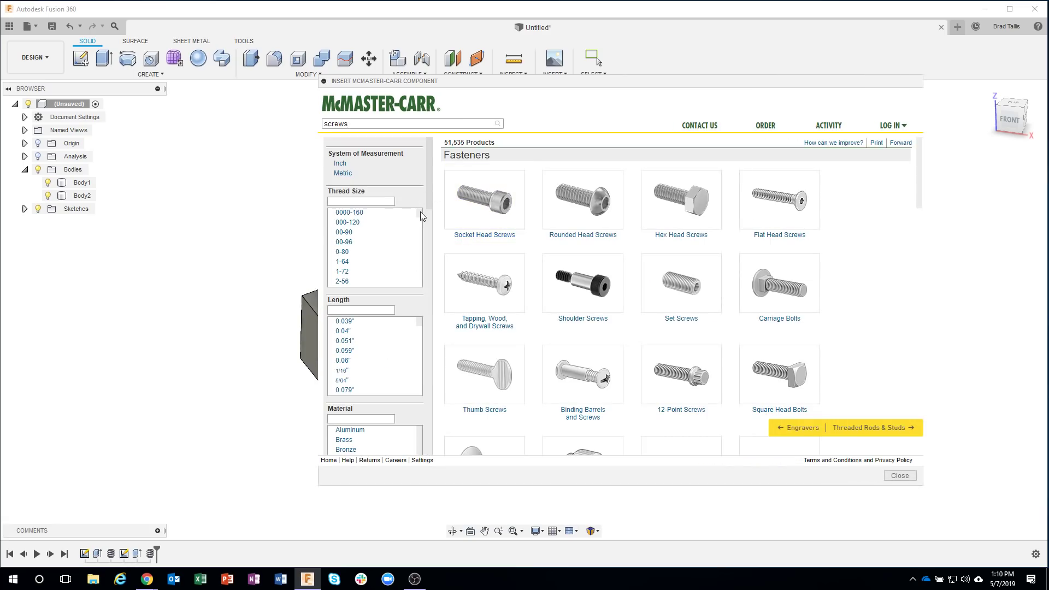
{"action": "left_click_drag", "start_coordinate": [420, 211], "coordinate": [422, 234]}
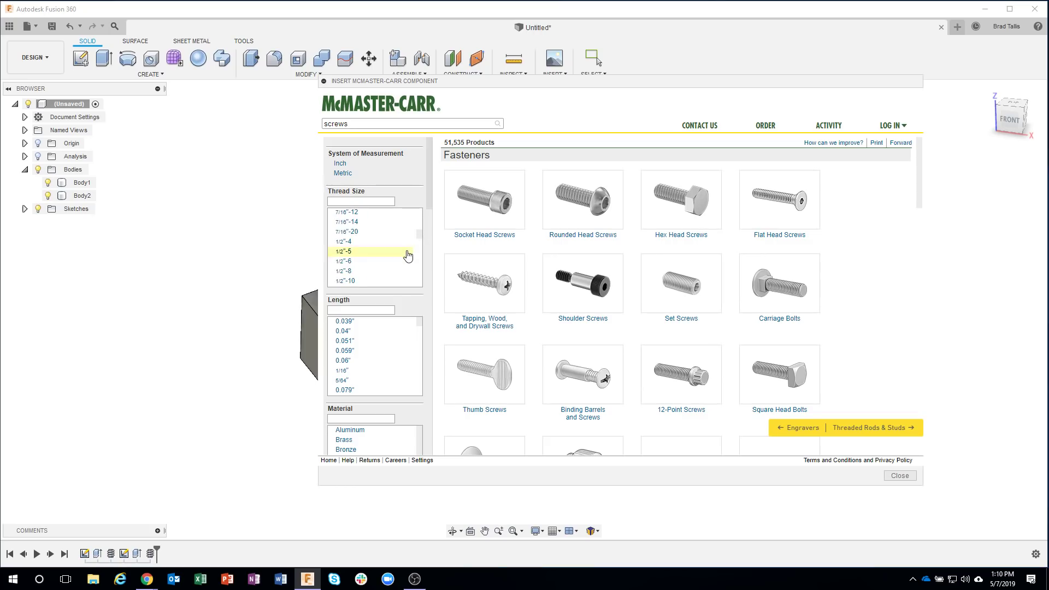
{"action": "scroll", "coordinate": [407, 246], "scroll_direction": "down", "scroll_amount": 1}
{"action": "left_click", "coordinate": [372, 244]}
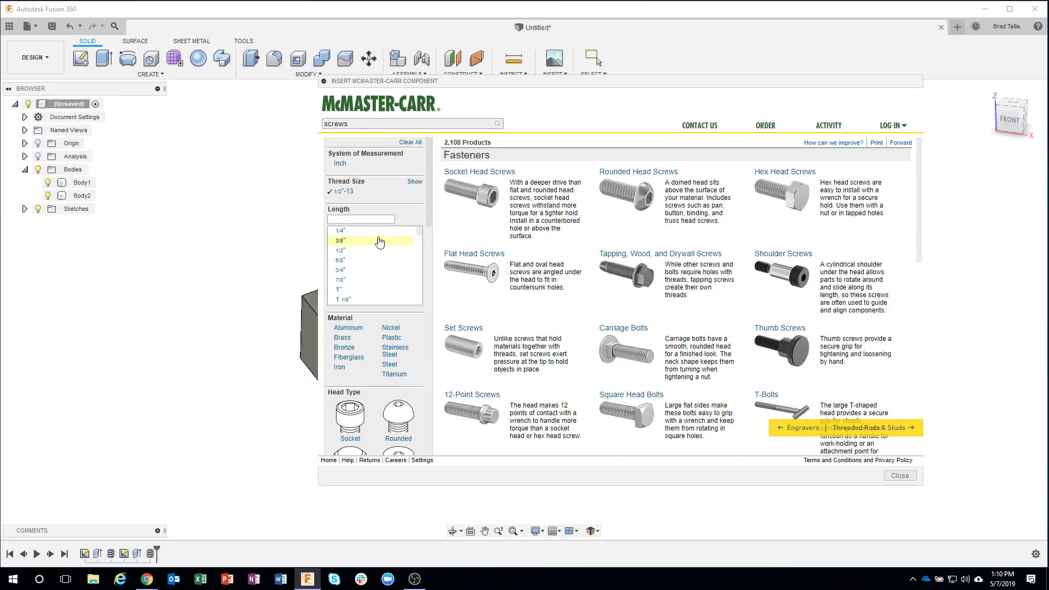
Narrow the results to 1 1/4" hex head screws and open the product details of zinc yellow-chromate plated Grade 8 screw 92620A714.
{"action": "left_click", "coordinate": [792, 183]}
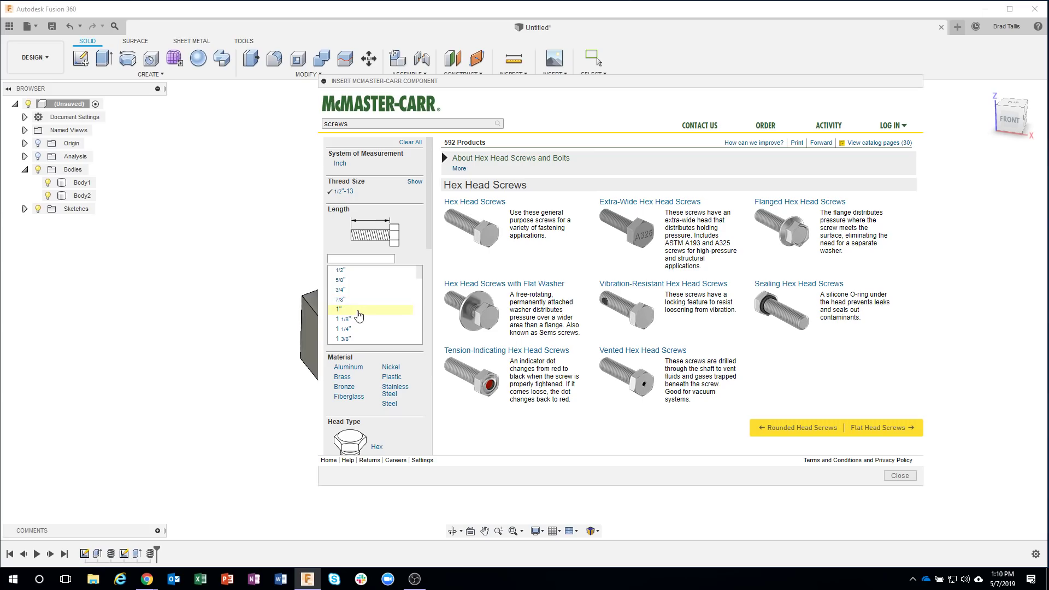
{"action": "left_click", "coordinate": [361, 329]}
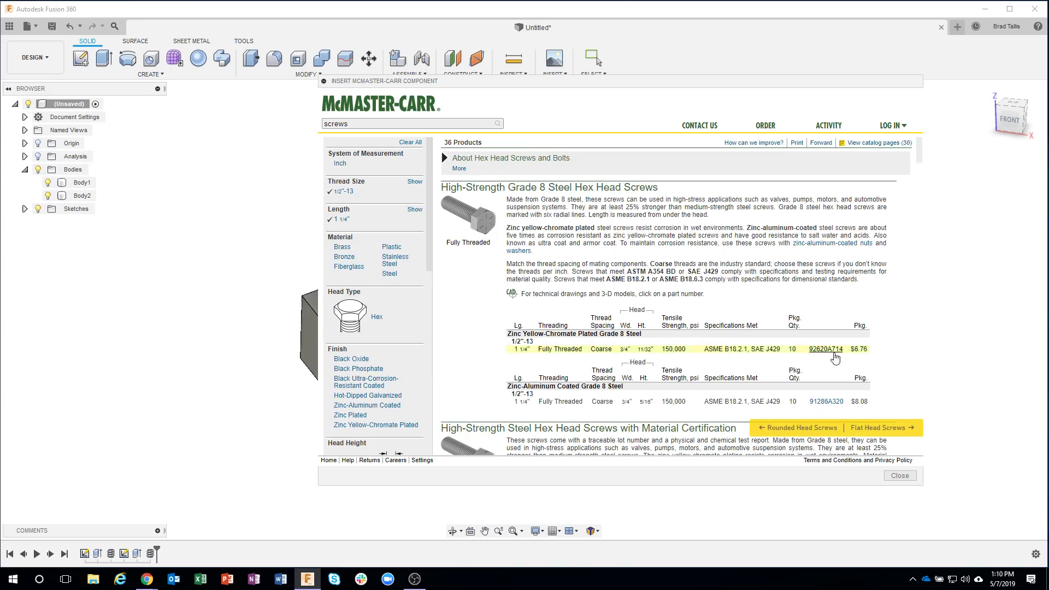
{"action": "left_click", "coordinate": [828, 352]}
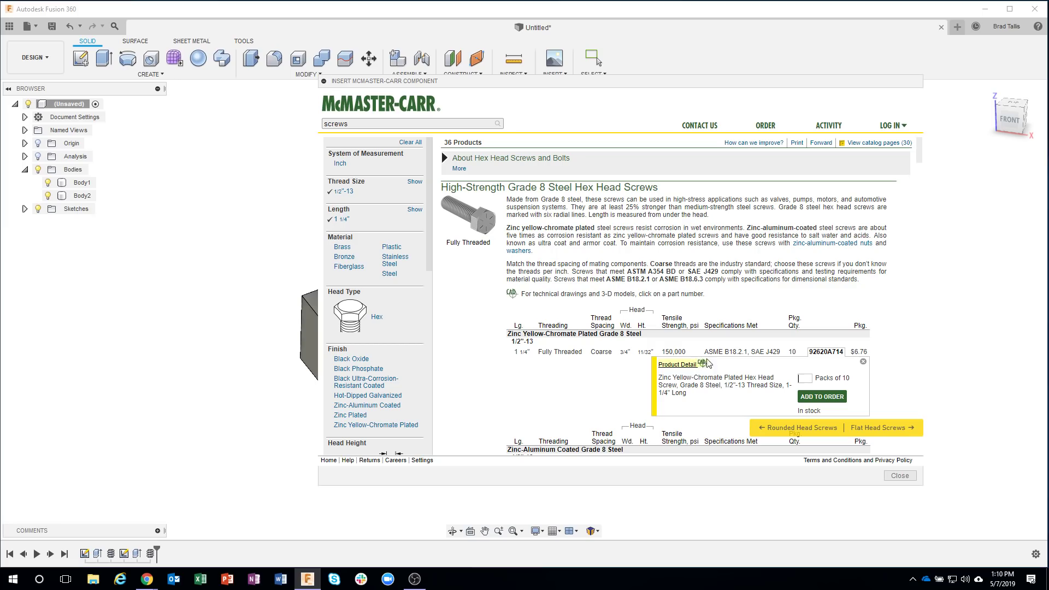
{"action": "left_click", "coordinate": [684, 364]}
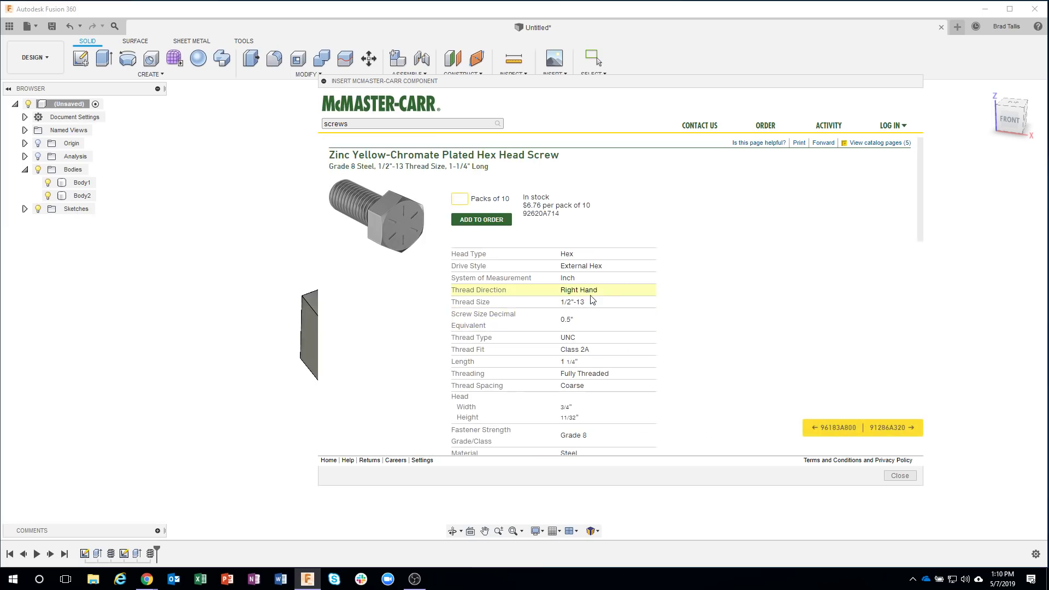
Insert the hex head screw's 3-D STEP model into the design.
{"action": "scroll", "coordinate": [595, 297], "scroll_direction": "down", "scroll_amount": 3}
{"action": "scroll", "coordinate": [595, 297], "scroll_direction": "down", "scroll_amount": 8}
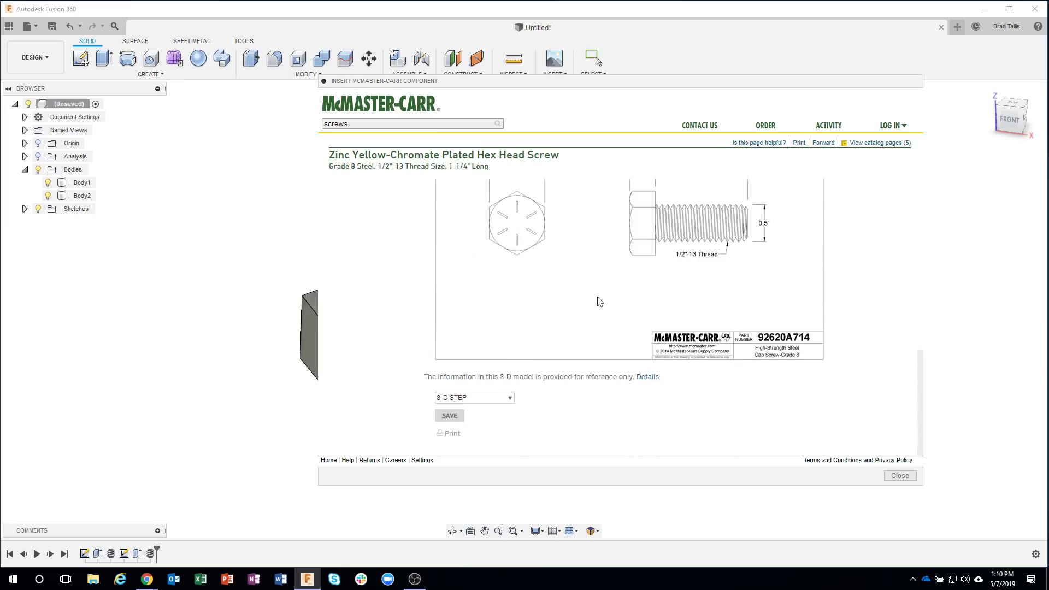
{"action": "left_click", "coordinate": [508, 398]}
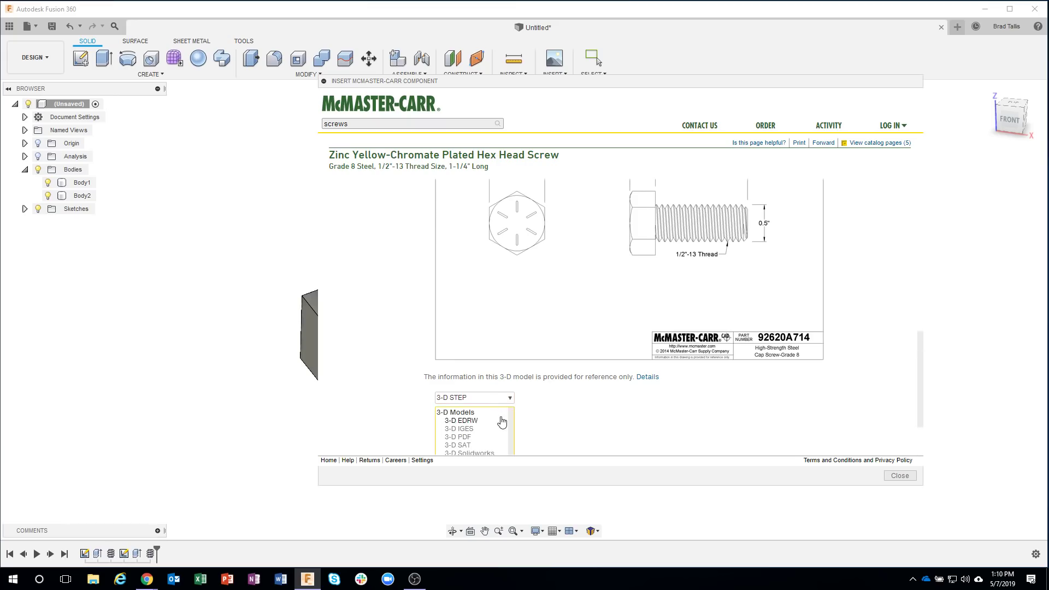
{"action": "scroll", "coordinate": [501, 420], "scroll_direction": "down", "scroll_amount": 1}
{"action": "scroll", "coordinate": [491, 422], "scroll_direction": "down", "scroll_amount": 1}
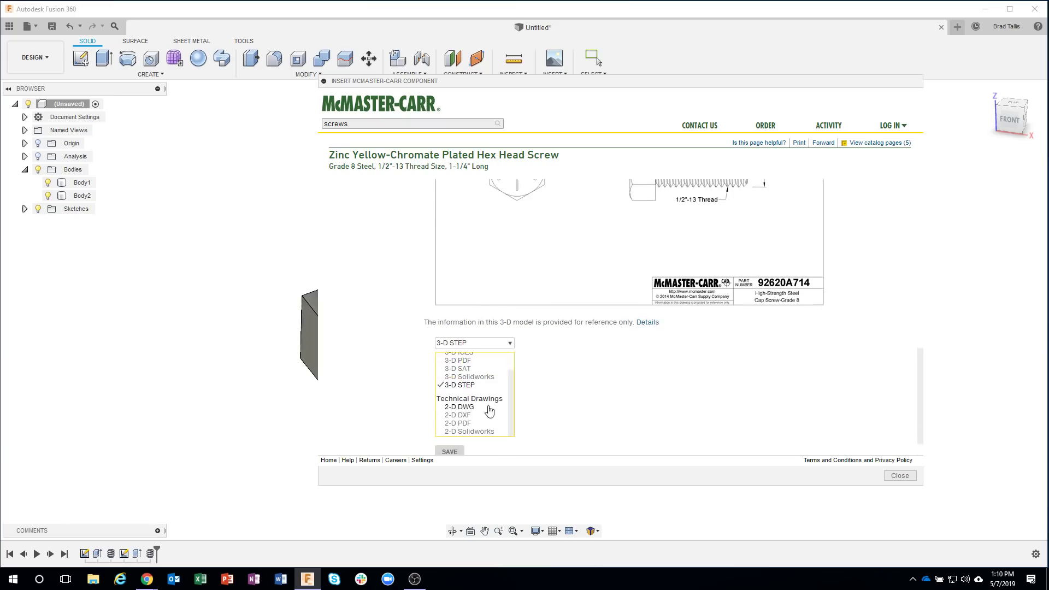
{"action": "left_click", "coordinate": [479, 386]}
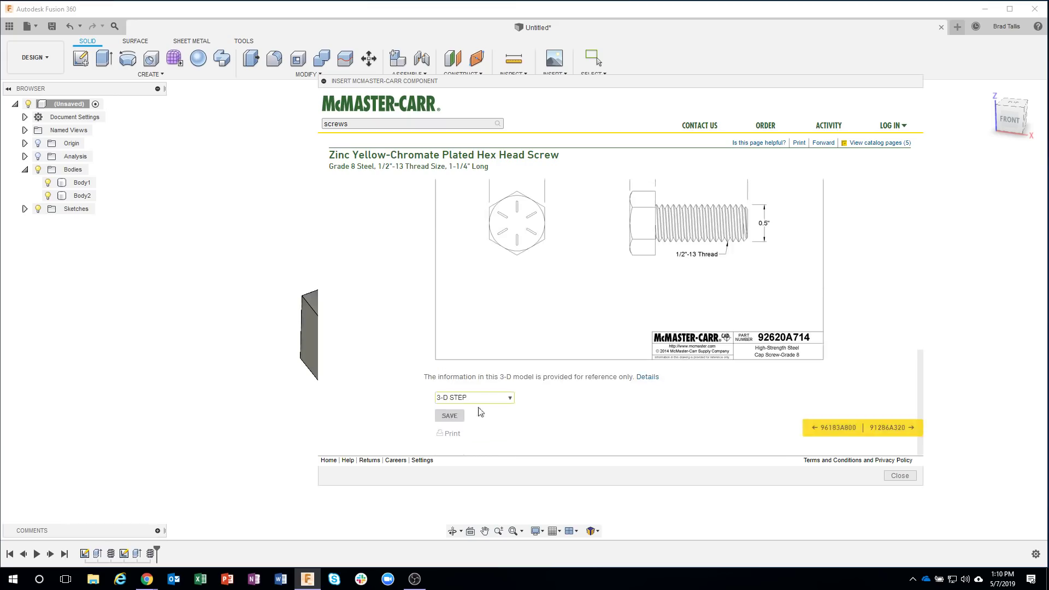
{"action": "left_click", "coordinate": [455, 418]}
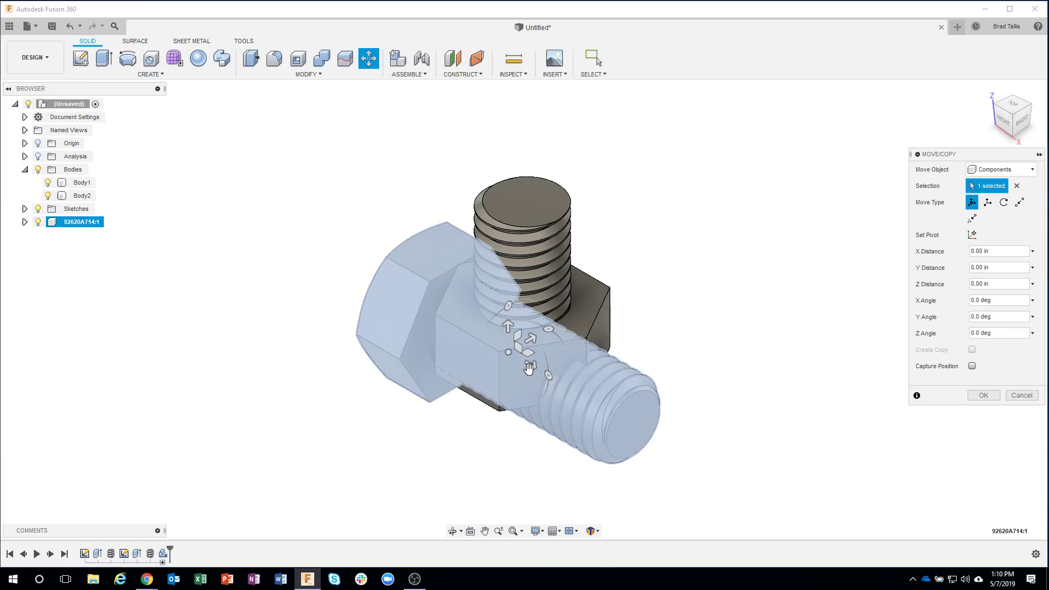
Move the inserted screw about -1.634 in along X, clear of the nut and threaded cylinder.
{"action": "left_click_drag", "start_coordinate": [532, 364], "coordinate": [306, 232]}
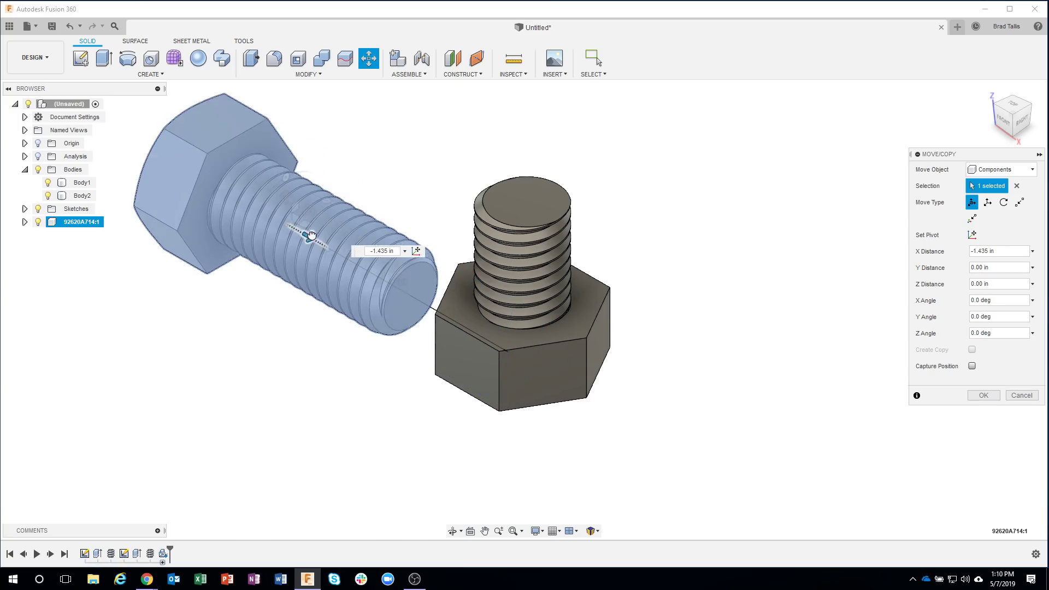
{"action": "middle_click_drag", "start_coordinate": [343, 198], "coordinate": [309, 405], "text": "shift"}
{"action": "middle_click_drag", "start_coordinate": [713, 362], "coordinate": [597, 370], "text": "shift"}
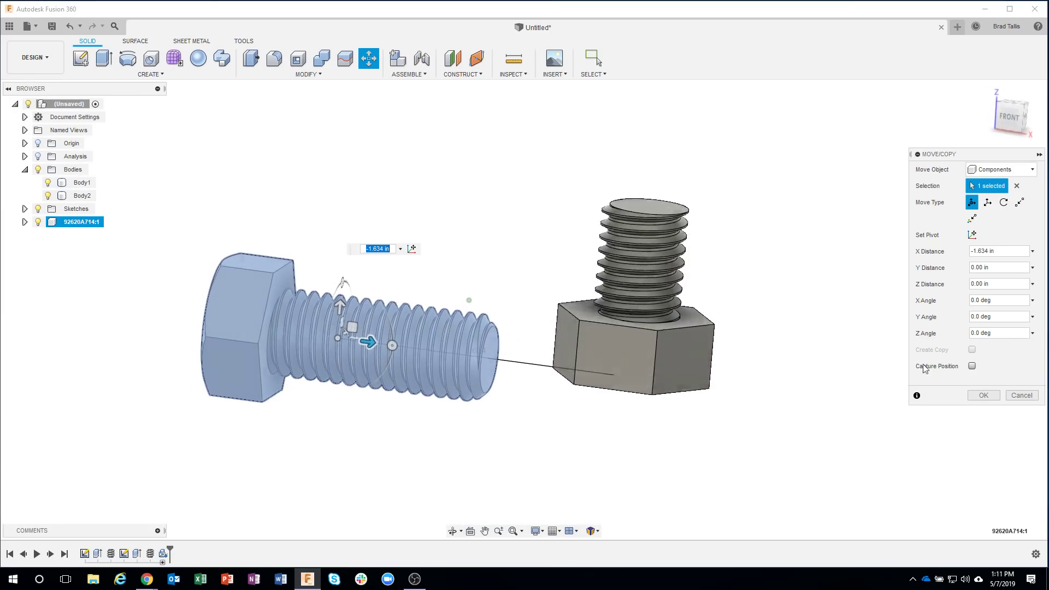
{"action": "left_click", "coordinate": [983, 396]}
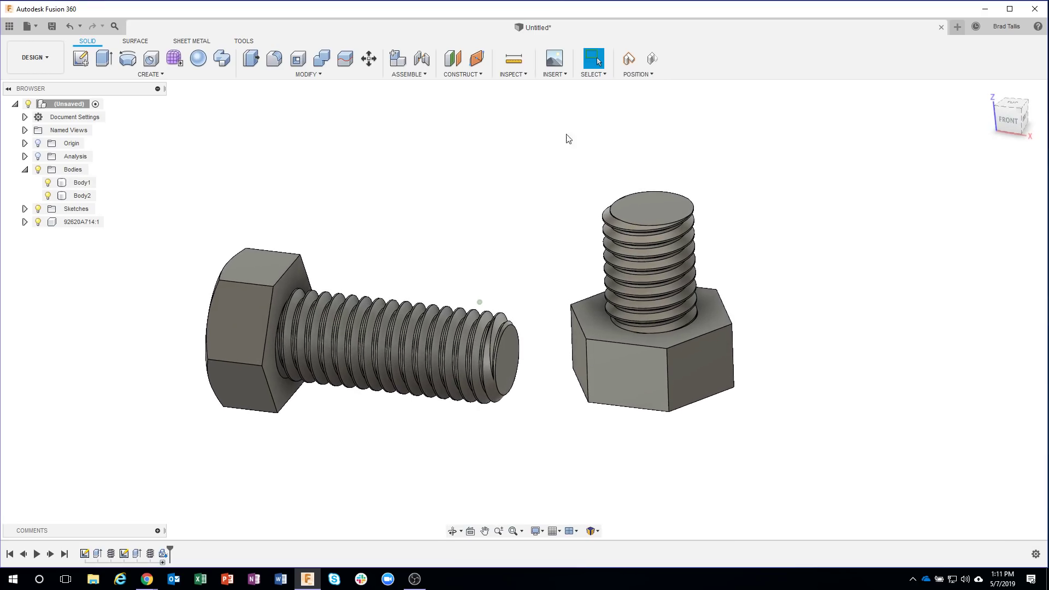
Open the McMaster-Carr component catalog in a larger window and bring up its nuts category.
{"action": "left_click", "coordinate": [554, 74]}
{"action": "left_click", "coordinate": [577, 166]}
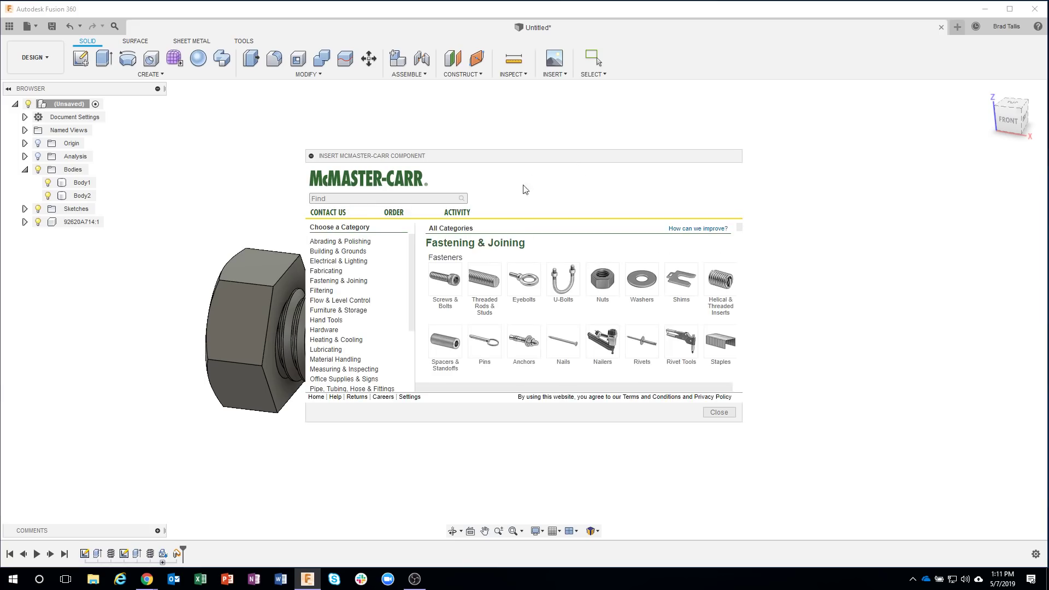
{"action": "left_click", "coordinate": [595, 284]}
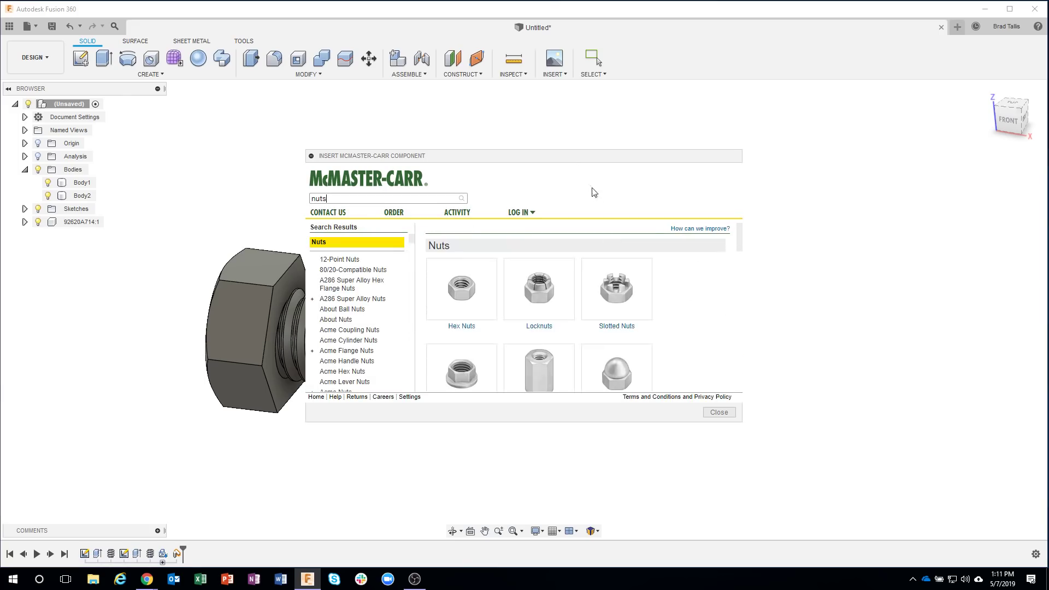
{"action": "left_click_drag", "start_coordinate": [592, 156], "coordinate": [692, 89]}
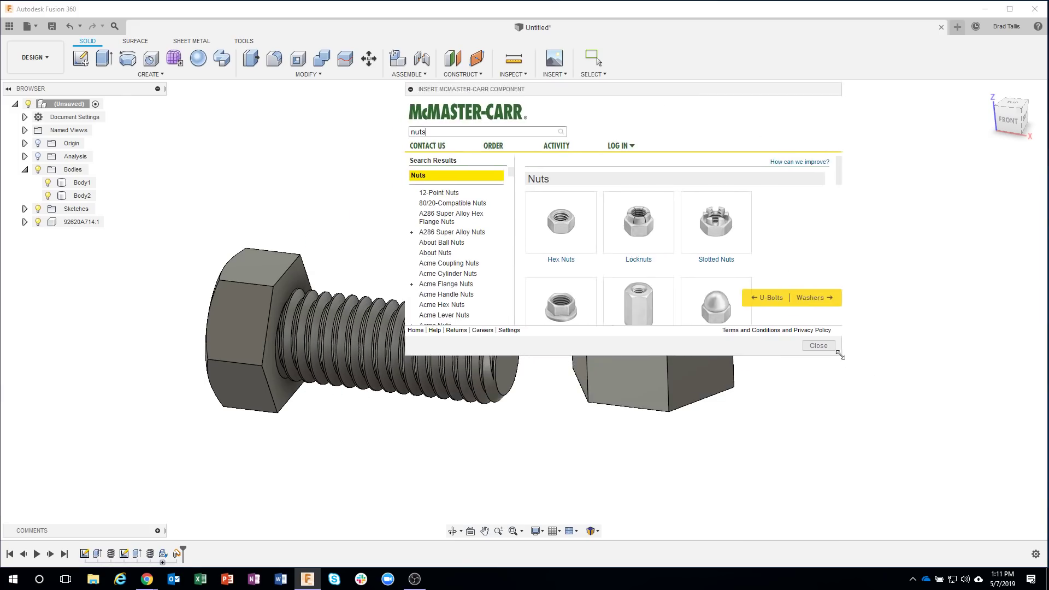
{"action": "left_click_drag", "start_coordinate": [840, 356], "coordinate": [1019, 526]}
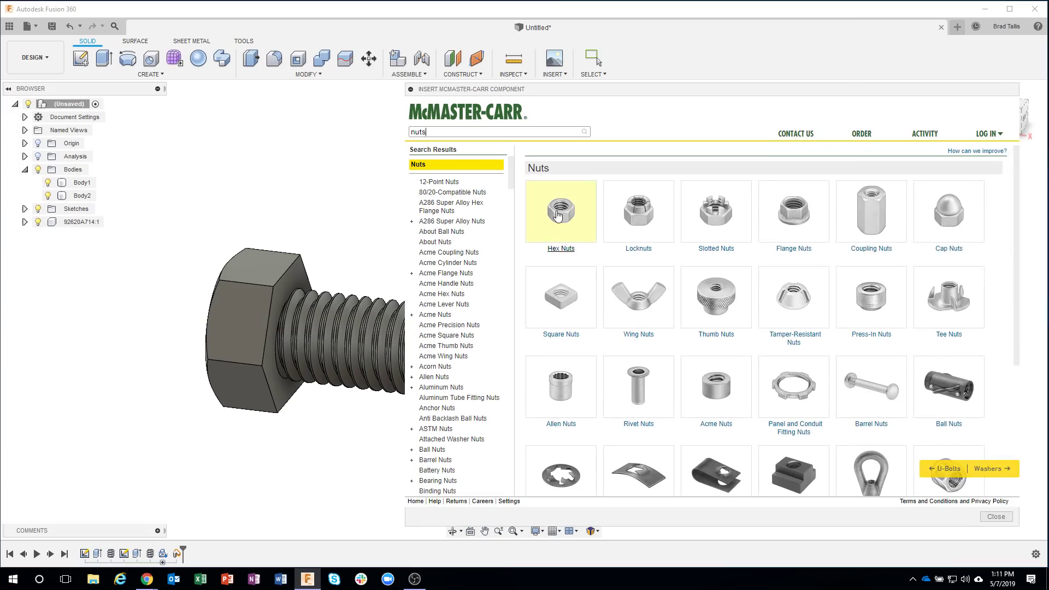
Narrow the catalog to hex nuts with thread size 1/2"-13.
{"action": "left_click", "coordinate": [558, 216]}
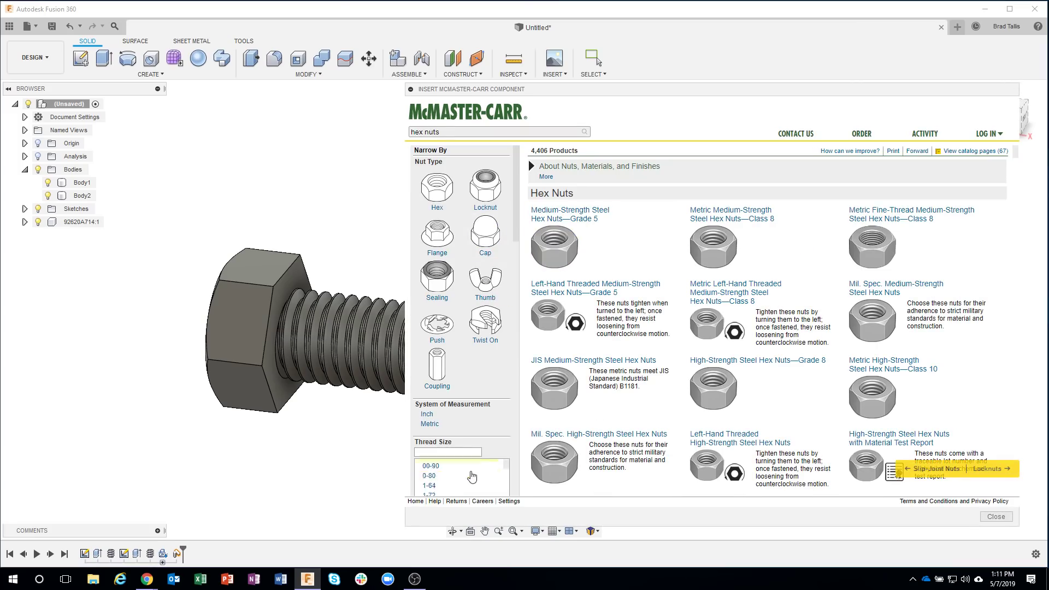
{"action": "scroll", "coordinate": [472, 477], "scroll_direction": "down", "scroll_amount": 5}
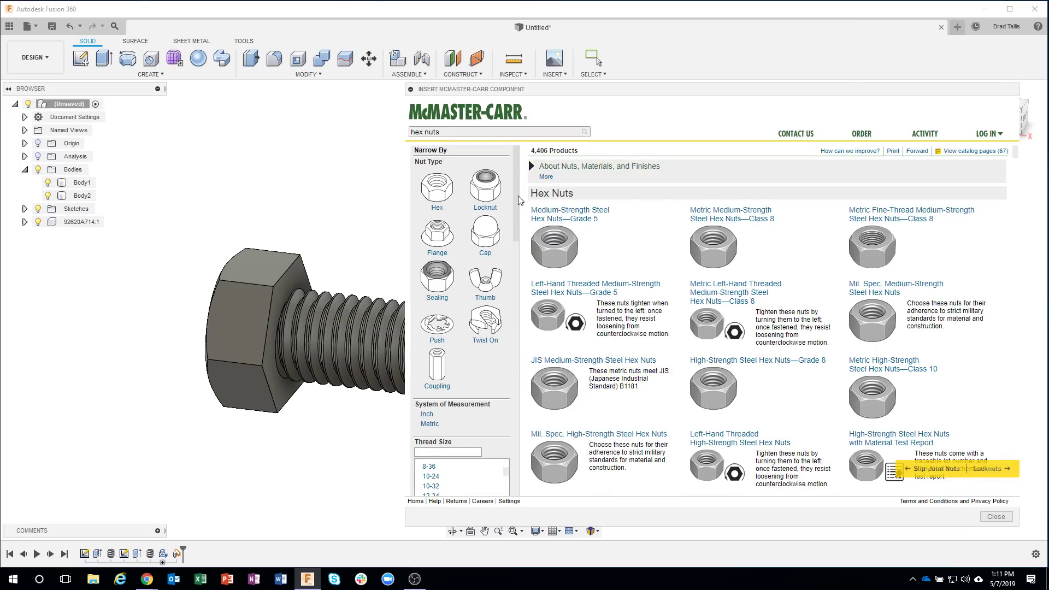
{"action": "scroll", "coordinate": [517, 218], "scroll_direction": "down", "scroll_amount": 3}
{"action": "scroll", "coordinate": [507, 298], "scroll_direction": "down", "scroll_amount": 3}
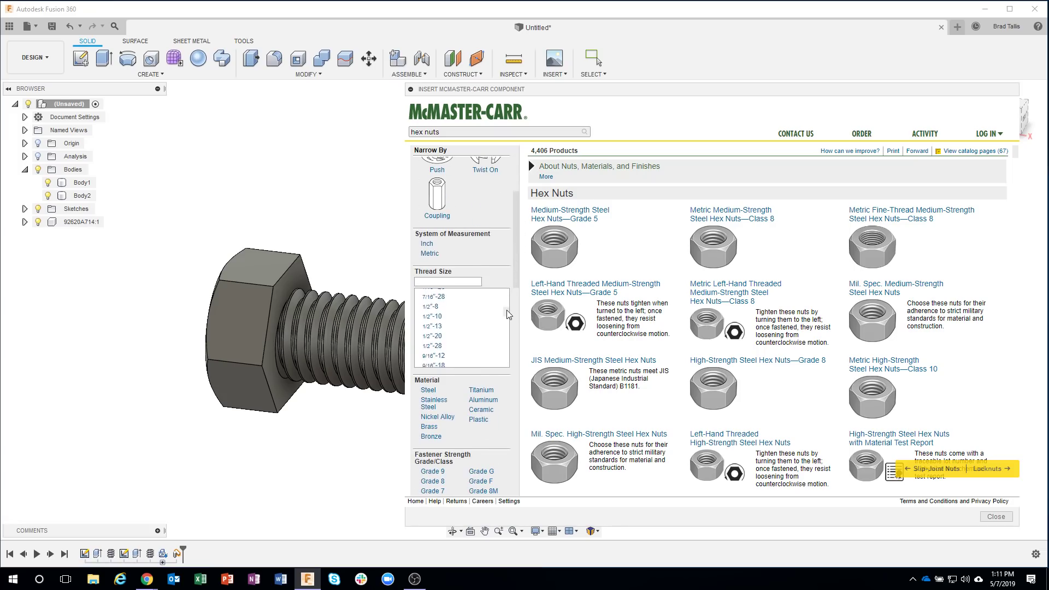
{"action": "left_click", "coordinate": [456, 327]}
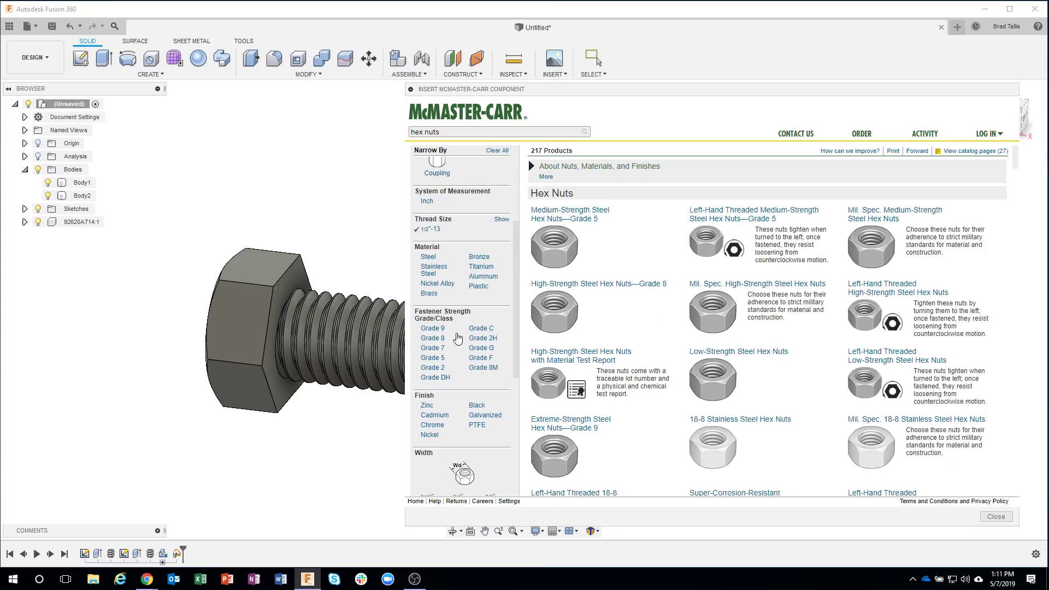
Open the details of zinc-plated Grade 5 medium-strength steel hex nut 95462A033 and insert its 3-D STEP model into the design.
{"action": "left_click", "coordinate": [564, 245]}
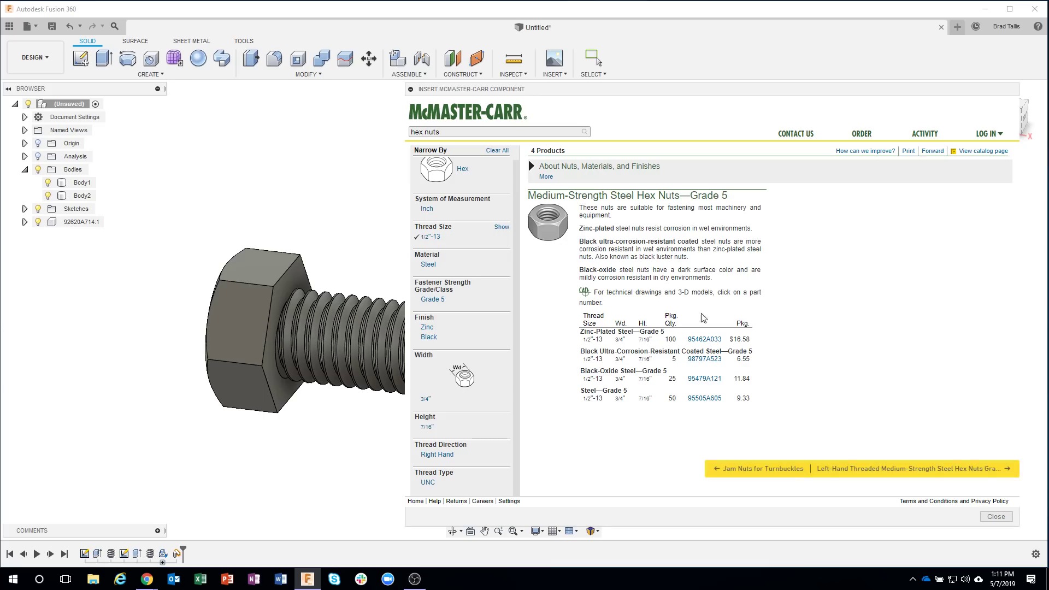
{"action": "left_click", "coordinate": [698, 339]}
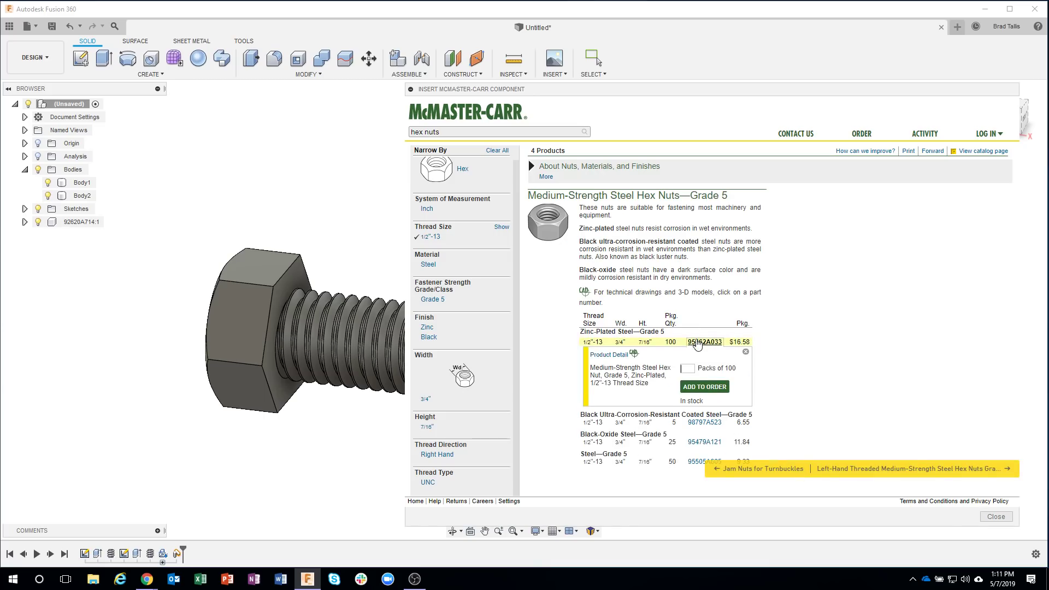
{"action": "left_click", "coordinate": [612, 358]}
{"action": "scroll", "coordinate": [648, 335], "scroll_direction": "down", "scroll_amount": 6}
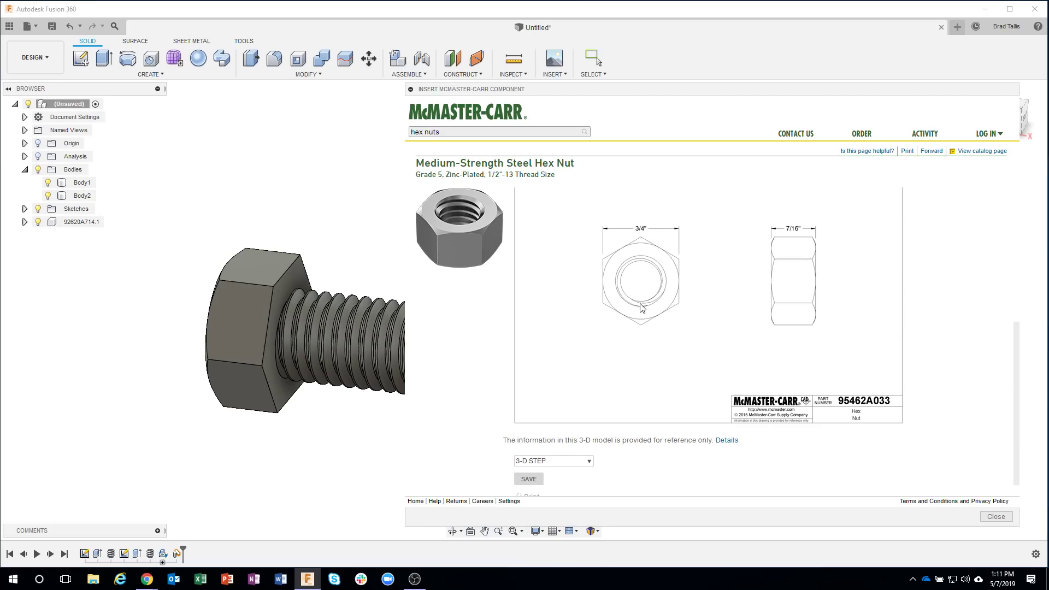
{"action": "scroll", "coordinate": [642, 308], "scroll_direction": "down", "scroll_amount": 1}
{"action": "left_click", "coordinate": [533, 453]}
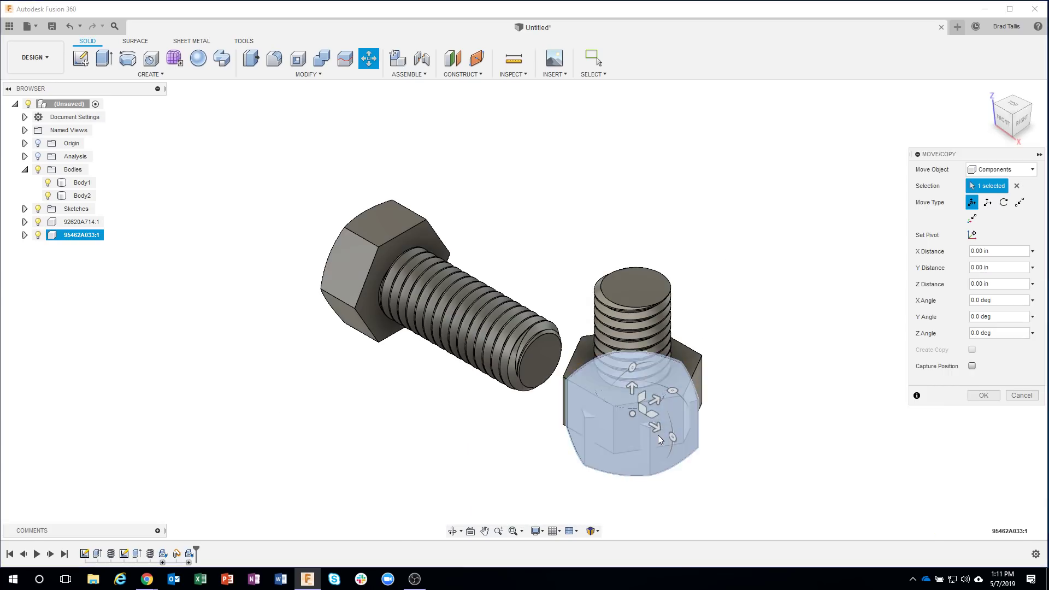
Move the inserted nut 1.56 in along X, clear of the threaded cylinder, and rotate it -90 degrees about Y.
{"action": "left_click_drag", "start_coordinate": [651, 431], "coordinate": [832, 494]}
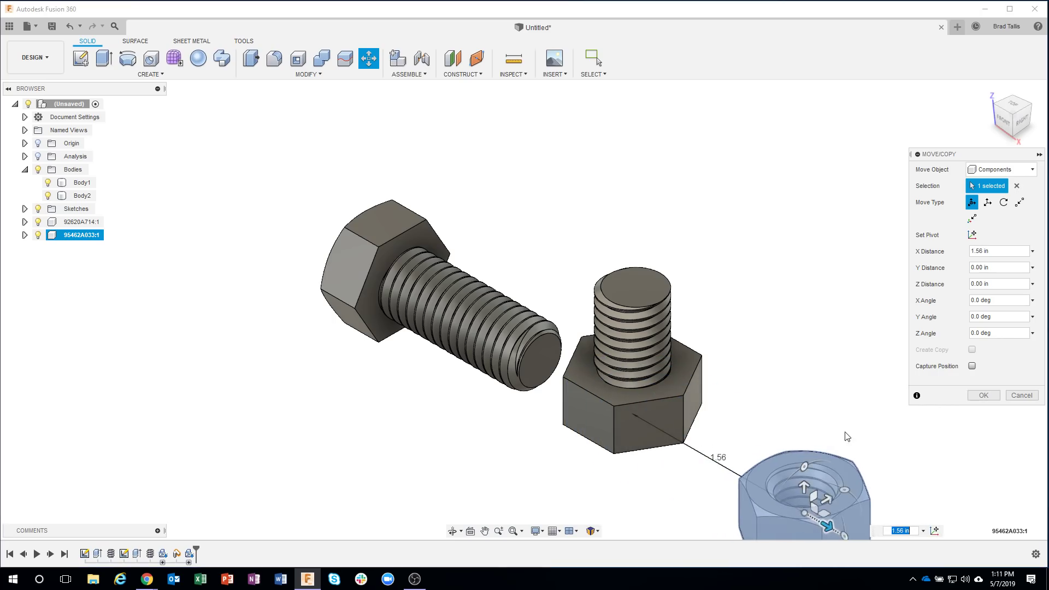
{"action": "middle_click_drag", "start_coordinate": [811, 303], "coordinate": [835, 265], "text": "shift"}
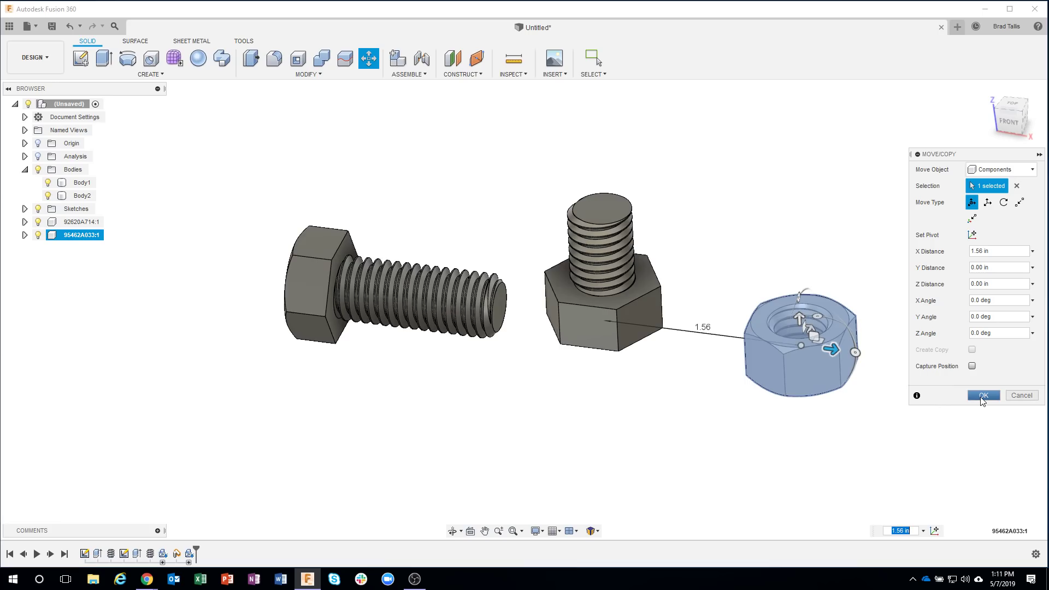
{"action": "middle_click_drag", "start_coordinate": [982, 400], "coordinate": [863, 352], "text": "shift"}
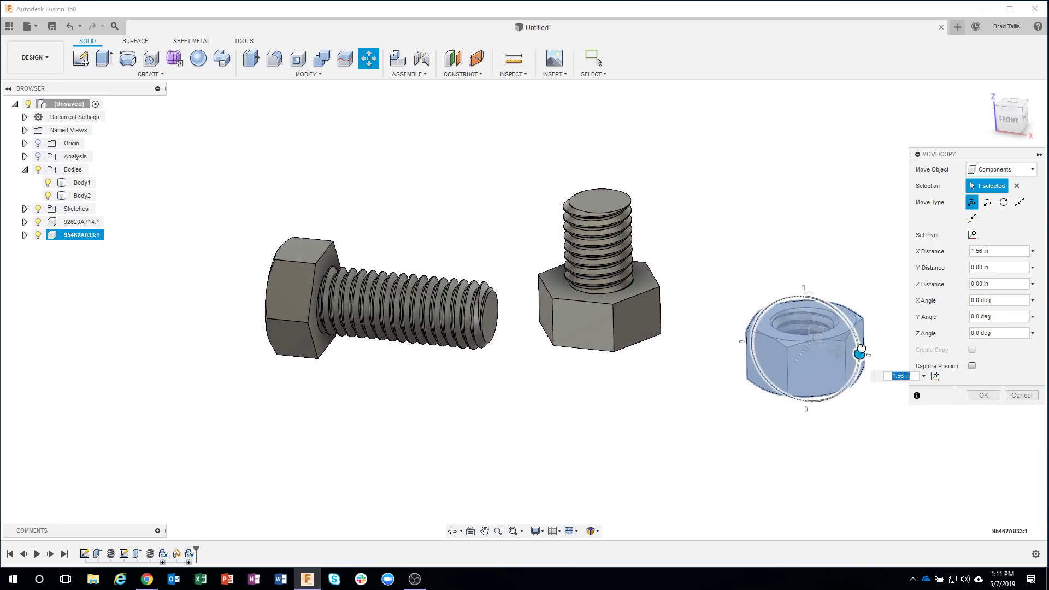
{"action": "left_click_drag", "start_coordinate": [860, 352], "coordinate": [805, 286]}
{"action": "middle_click_drag", "start_coordinate": [902, 292], "coordinate": [1011, 211], "text": "shift"}
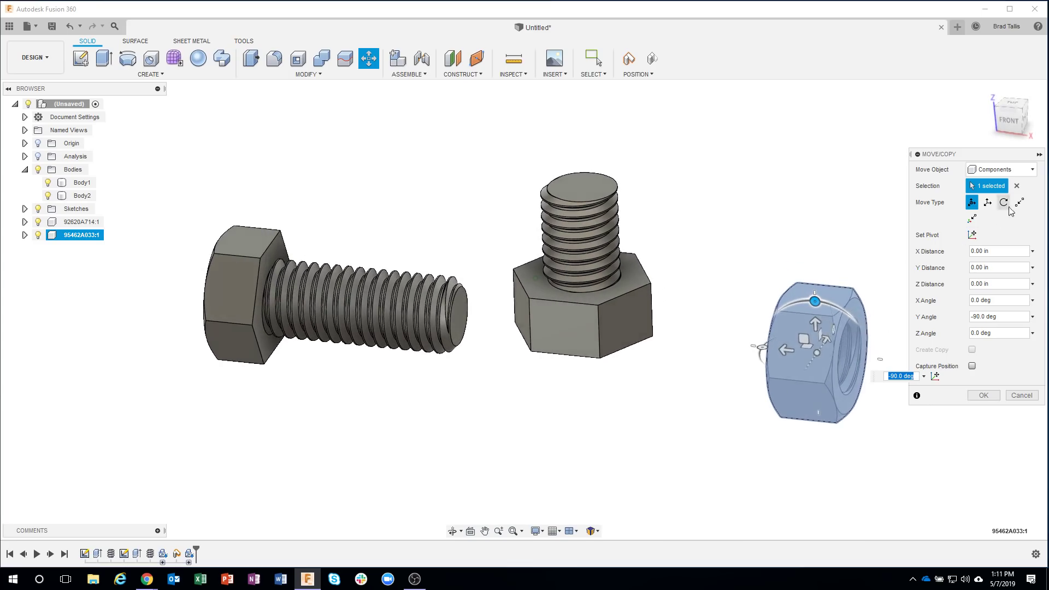
Move the nut point to point from the center of its end face to the center of the screw head's underside.
{"action": "left_click", "coordinate": [1019, 202]}
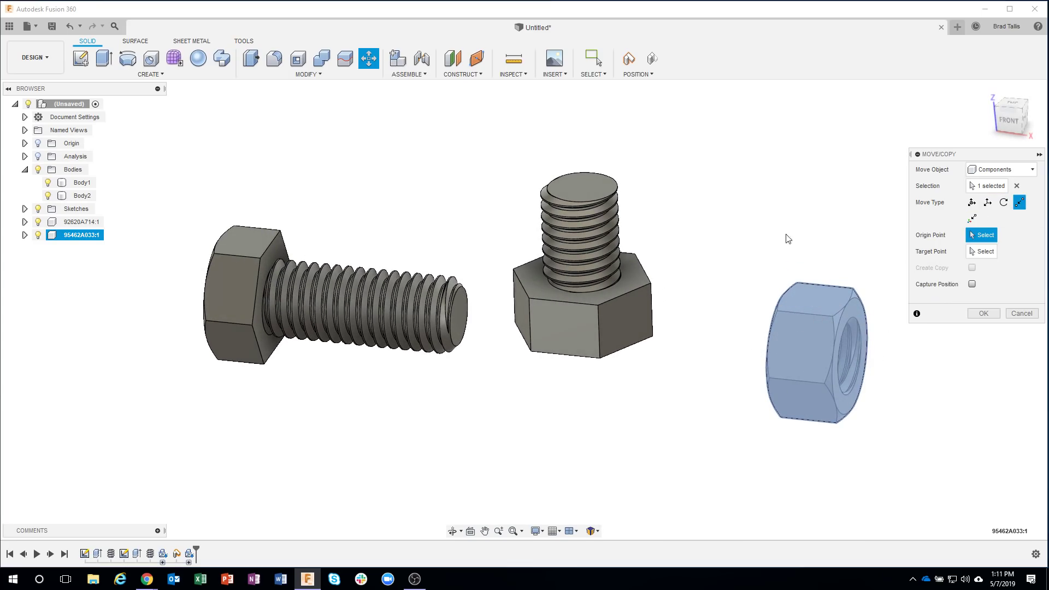
{"action": "middle_click_drag", "start_coordinate": [786, 235], "coordinate": [452, 120], "text": "shift"}
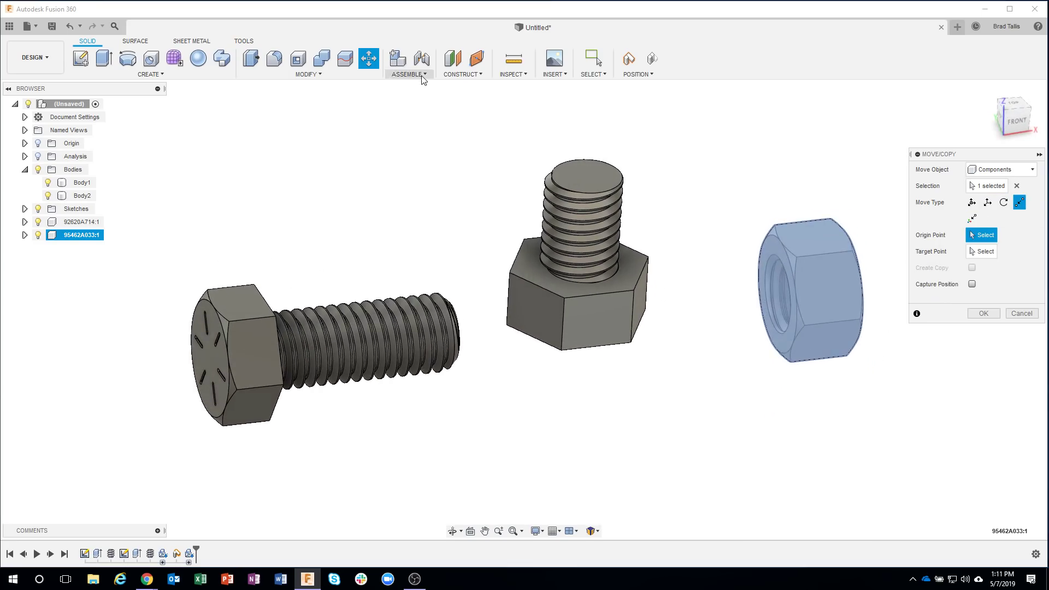
{"action": "scroll", "coordinate": [747, 199], "scroll_direction": "up", "scroll_amount": 3}
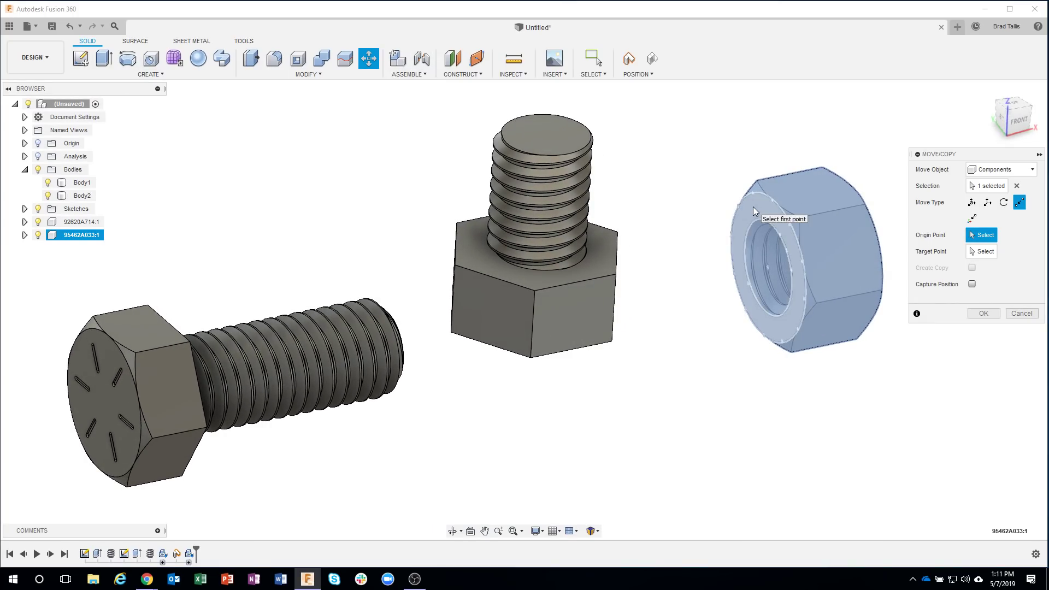
{"action": "left_click", "coordinate": [768, 272]}
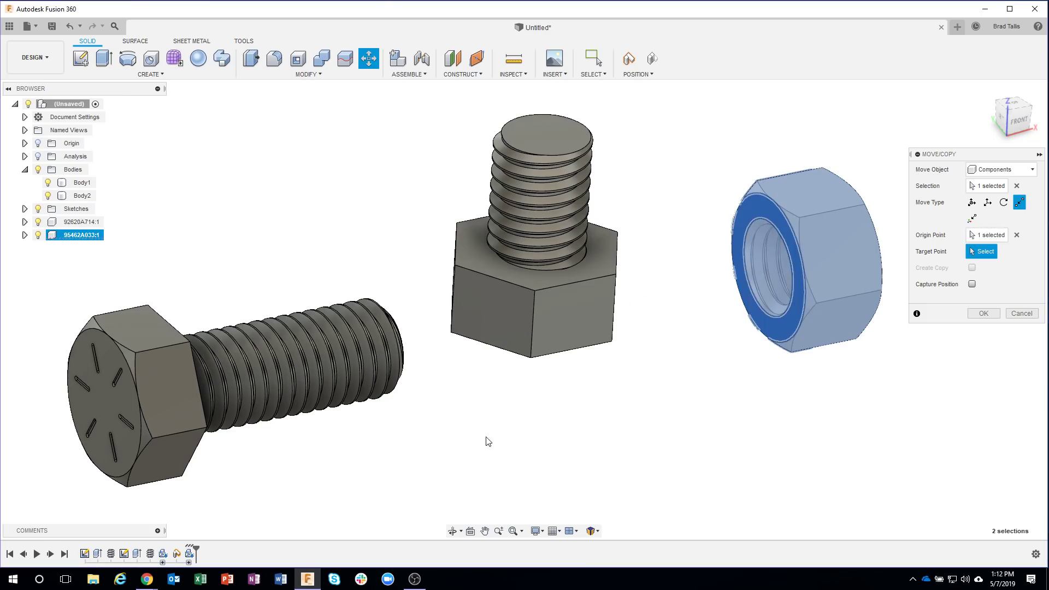
{"action": "middle_click_drag", "start_coordinate": [488, 442], "coordinate": [281, 183], "text": "shift"}
{"action": "scroll", "coordinate": [282, 182], "scroll_direction": "up", "scroll_amount": 3}
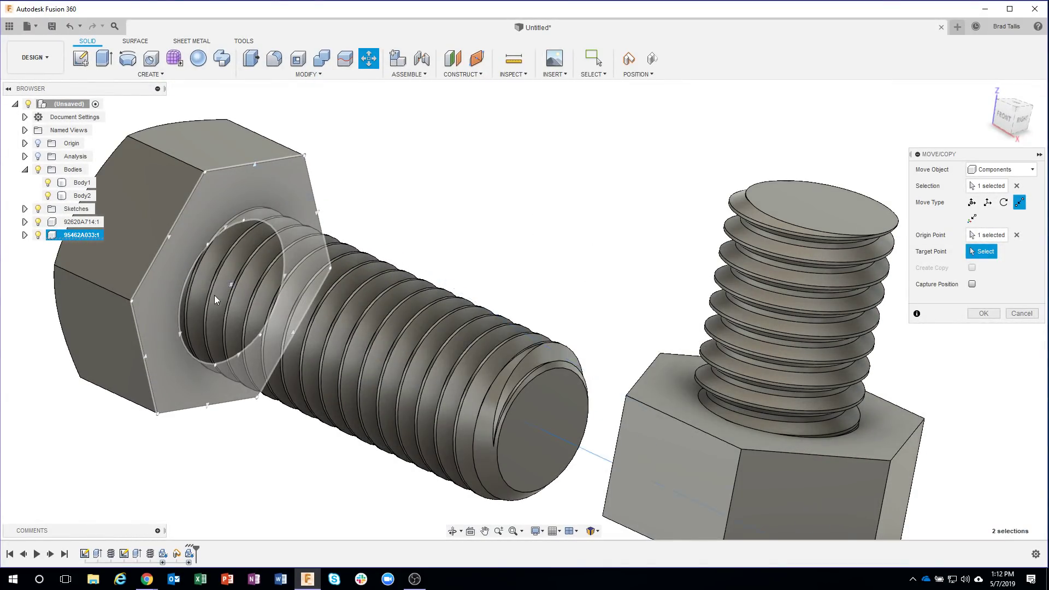
{"action": "left_click", "coordinate": [232, 285]}
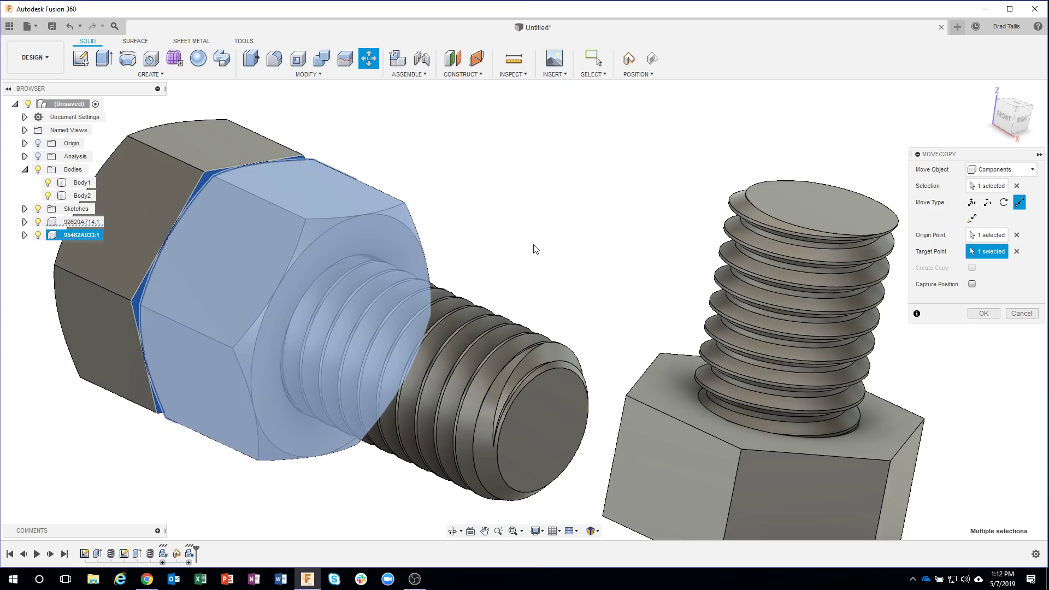
{"action": "scroll", "coordinate": [537, 256], "scroll_direction": "down", "scroll_amount": 4}
{"action": "middle_click_drag", "start_coordinate": [537, 256], "coordinate": [405, 342], "text": "shift"}
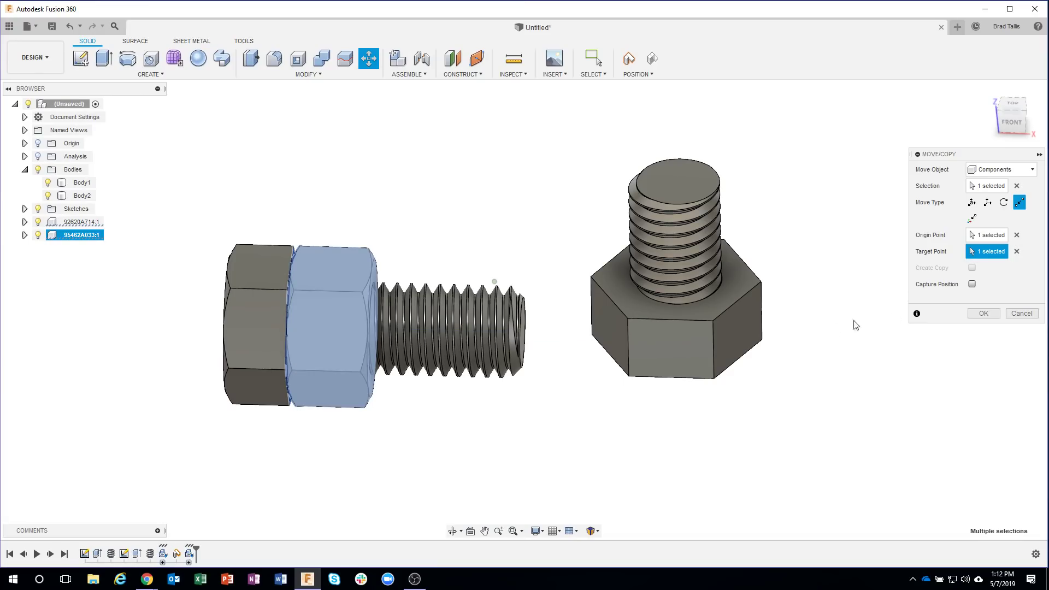
{"action": "left_click", "coordinate": [981, 314]}
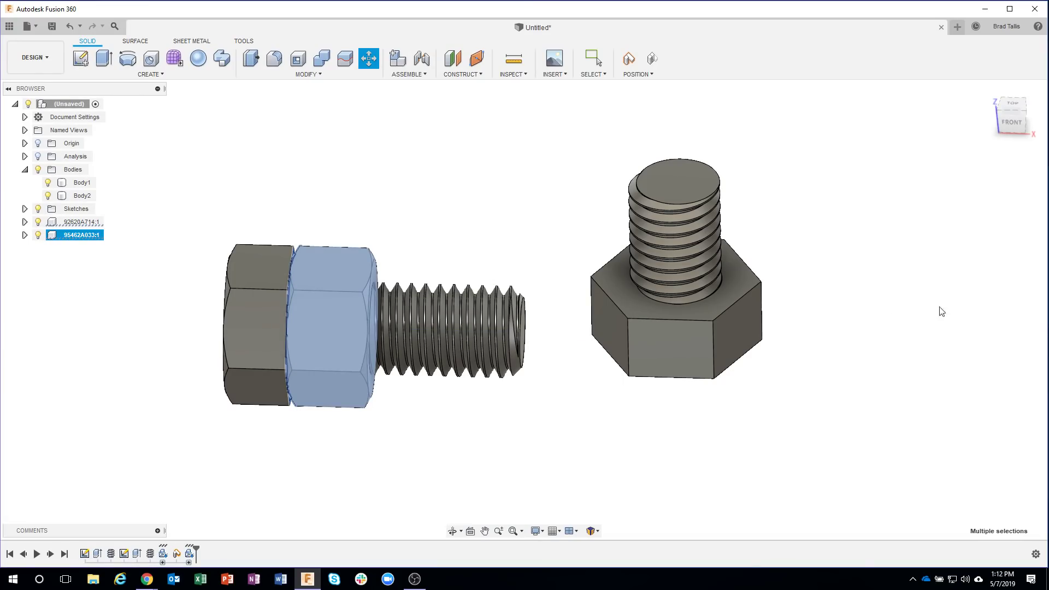
Turn on the section analysis to cut through the assembled screw and nut.
{"action": "middle_click_drag", "start_coordinate": [450, 192], "coordinate": [86, 147], "text": "shift"}
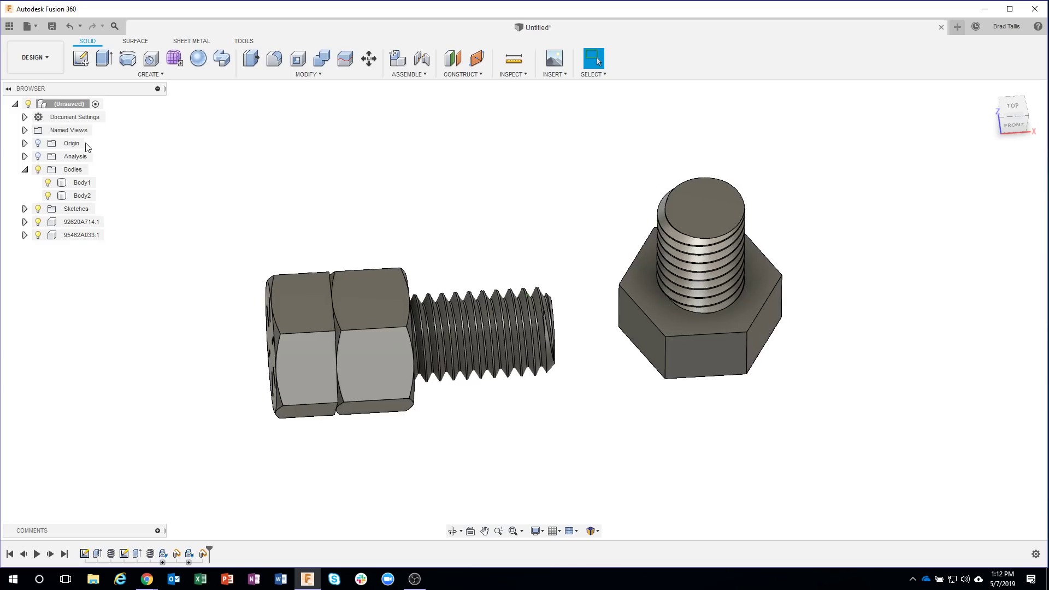
{"action": "left_click", "coordinate": [38, 158]}
{"action": "scroll", "coordinate": [344, 137], "scroll_direction": "up", "scroll_amount": 5}
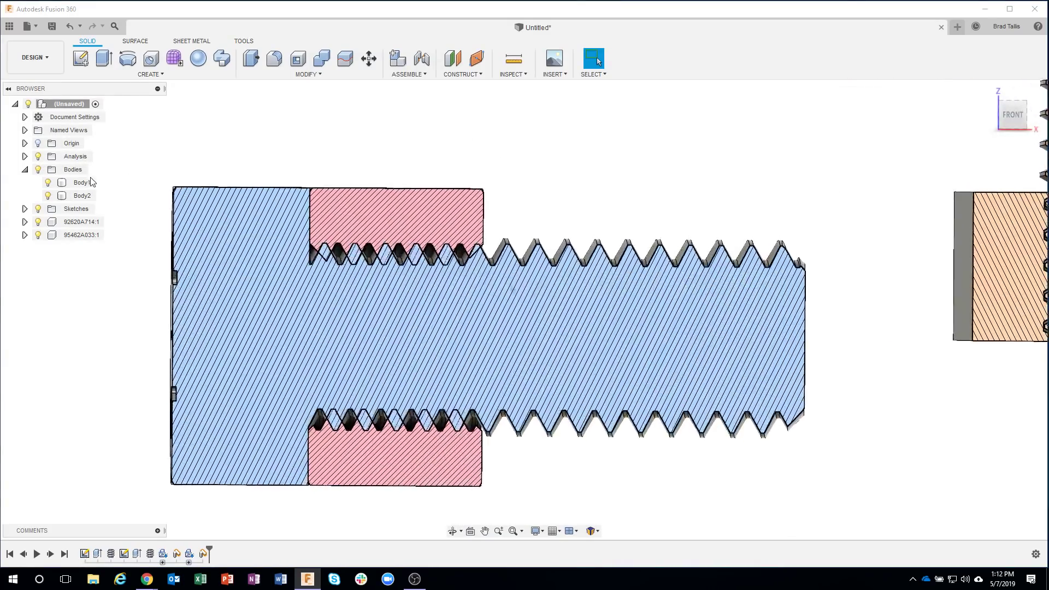
Move the inserted nut -0.043 in along Z so its threads mesh with the screw's, and check the fit in section.
{"action": "right_click", "coordinate": [78, 234]}
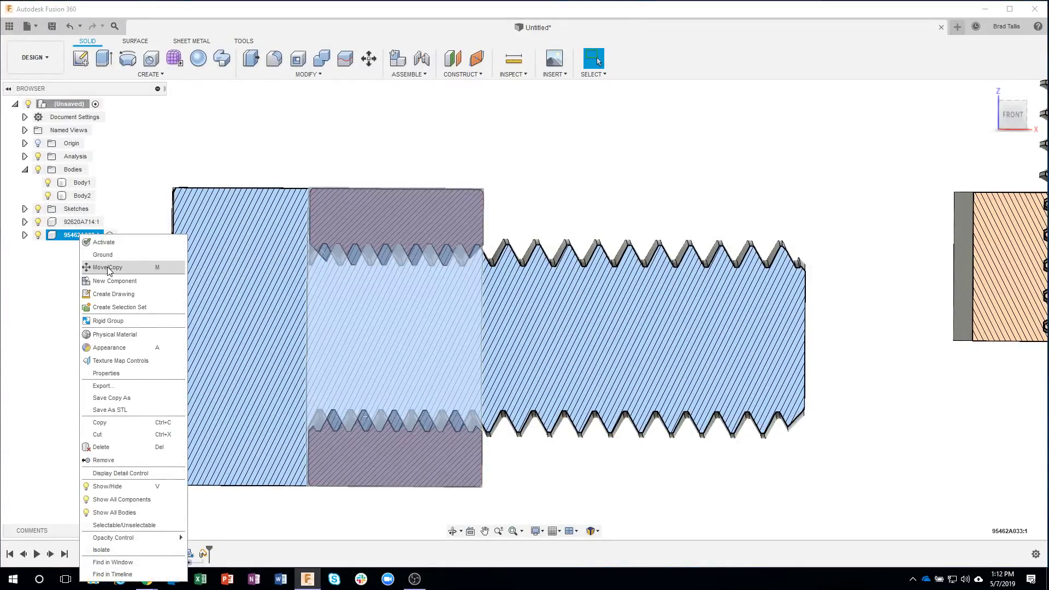
{"action": "left_click", "coordinate": [108, 267]}
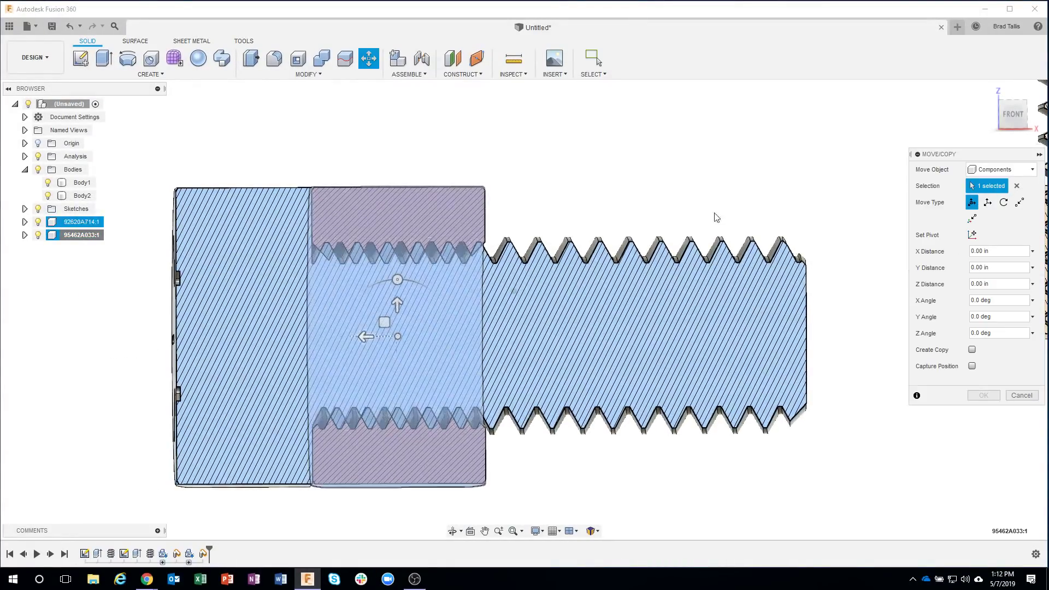
{"action": "left_click", "coordinate": [1017, 119]}
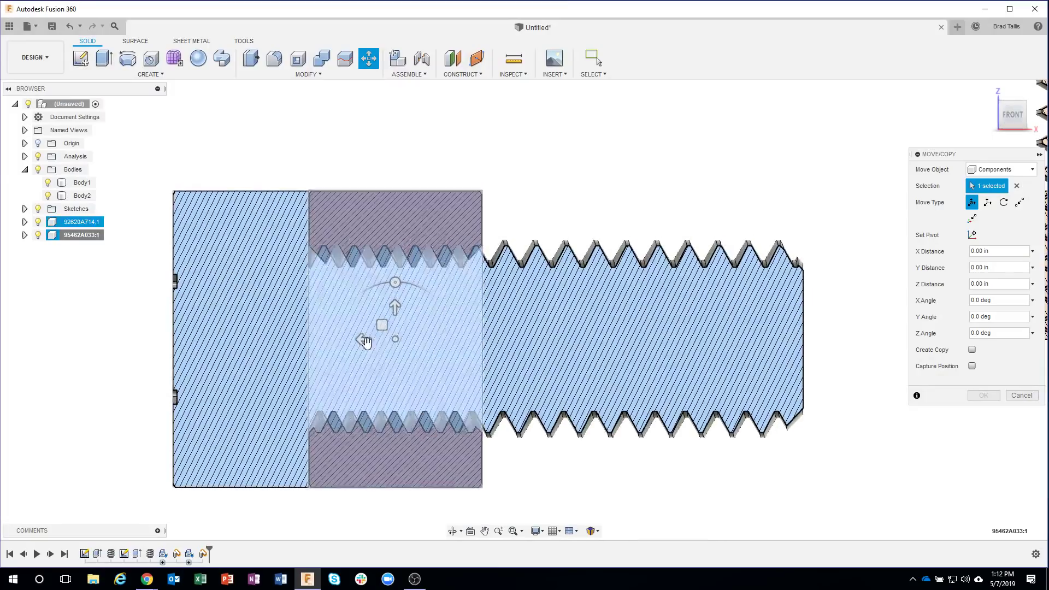
{"action": "left_click_drag", "start_coordinate": [359, 340], "coordinate": [375, 342]}
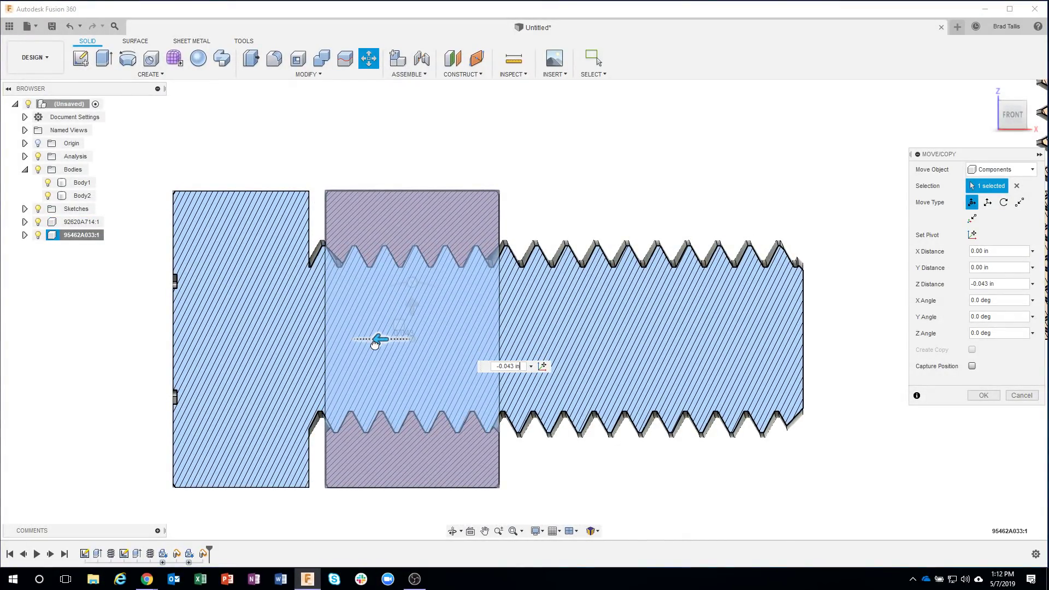
{"action": "left_click", "coordinate": [983, 396]}
{"action": "scroll", "coordinate": [361, 215], "scroll_direction": "up", "scroll_amount": 5}
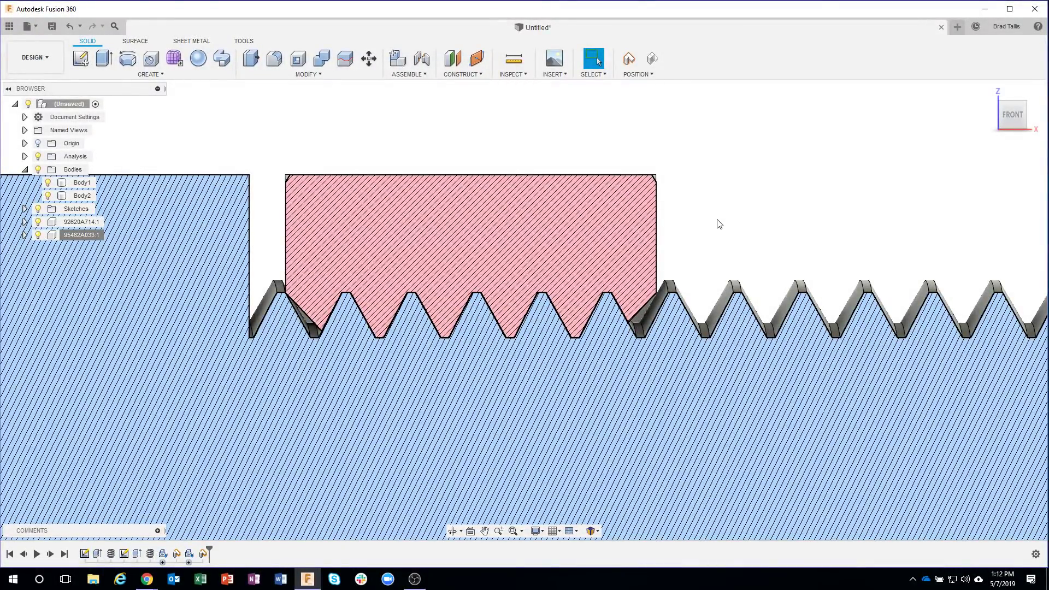
{"action": "scroll", "coordinate": [719, 224], "scroll_direction": "down", "scroll_amount": 6}
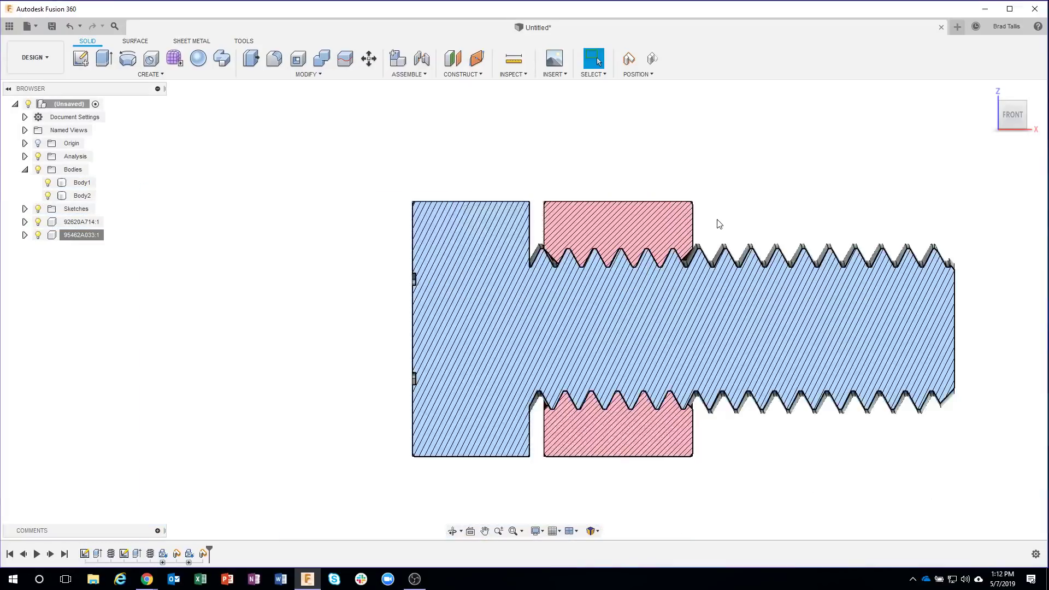
{"action": "middle_click_drag", "start_coordinate": [887, 447], "coordinate": [609, 444]}
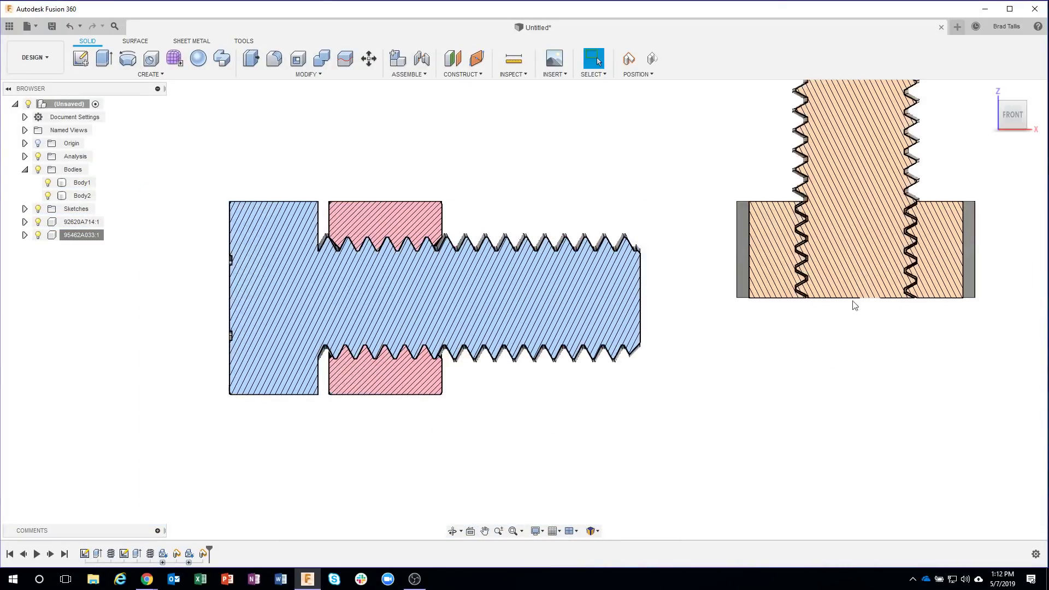
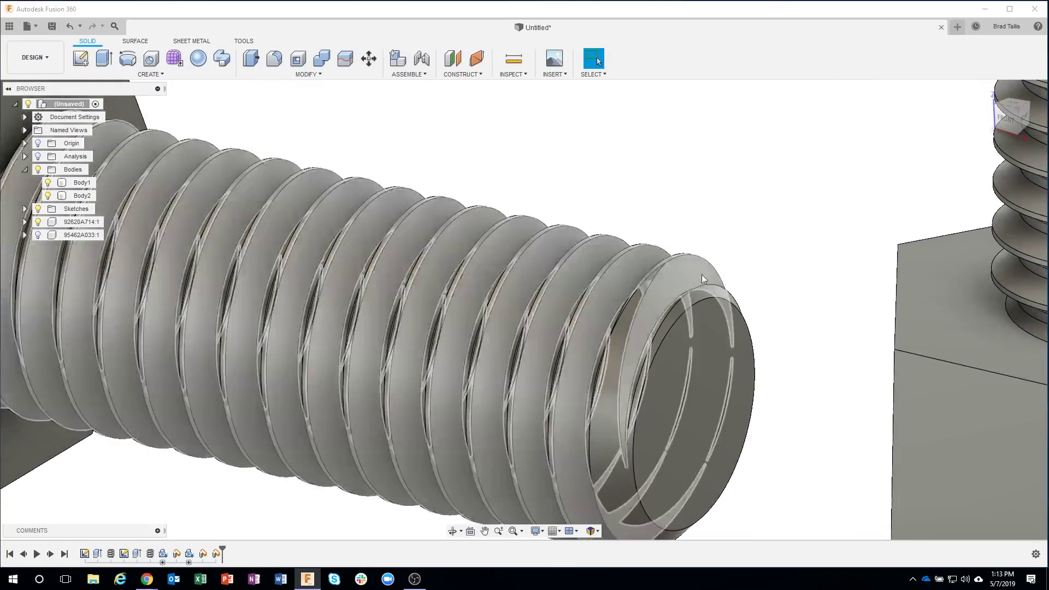
Delete all the modeled thread faces of the inserted screw, leaving a plain cylindrical shank.
{"action": "left_click", "coordinate": [689, 278]}
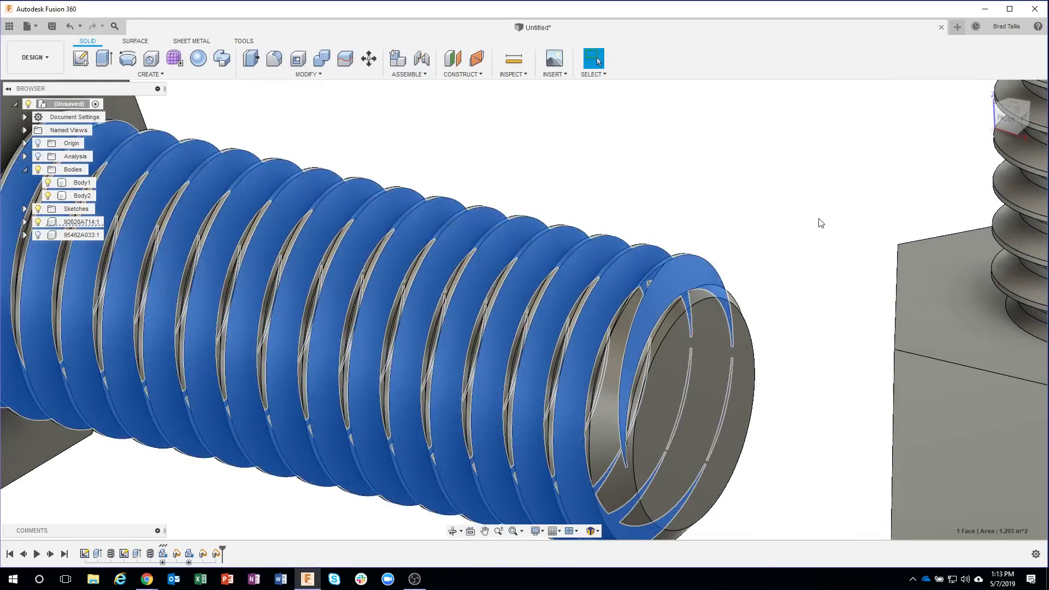
{"action": "middle_click_drag", "start_coordinate": [819, 220], "coordinate": [819, 220], "text": "shift"}
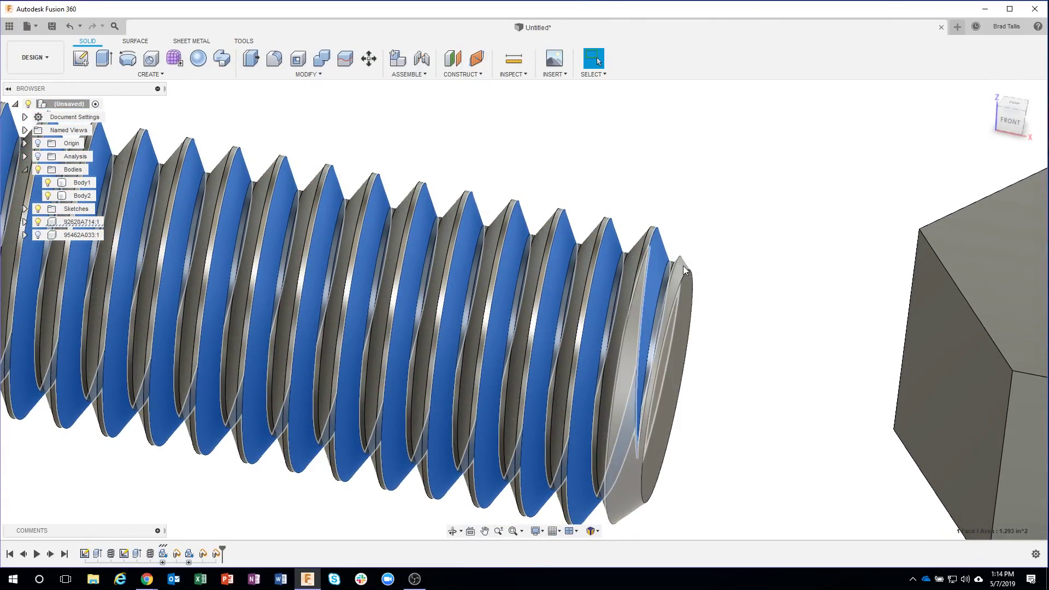
{"action": "left_click", "coordinate": [683, 265], "text": "ctrl"}
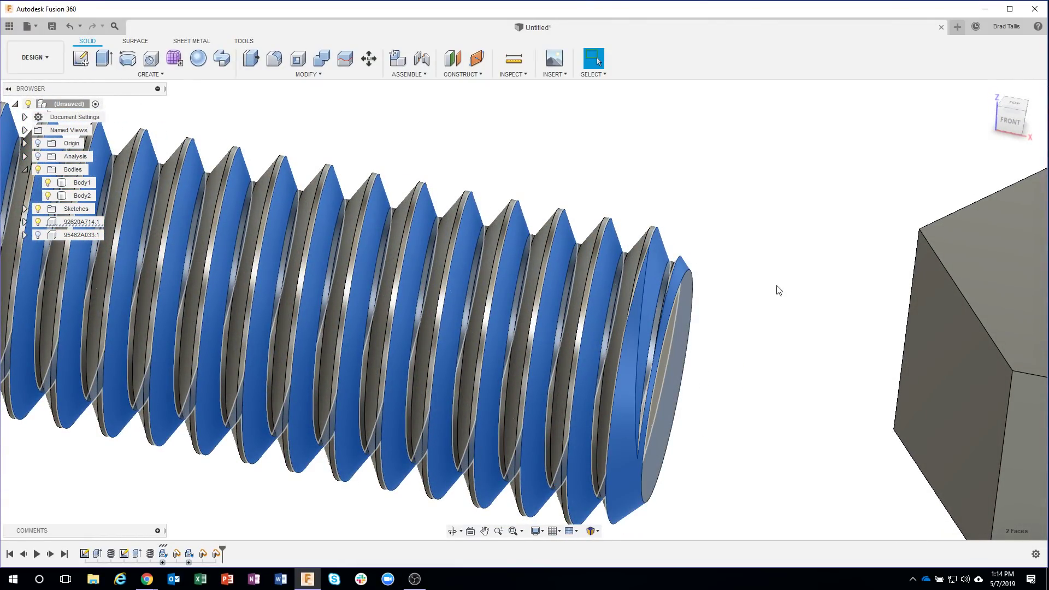
{"action": "middle_click_drag", "start_coordinate": [778, 289], "coordinate": [721, 278], "text": "shift"}
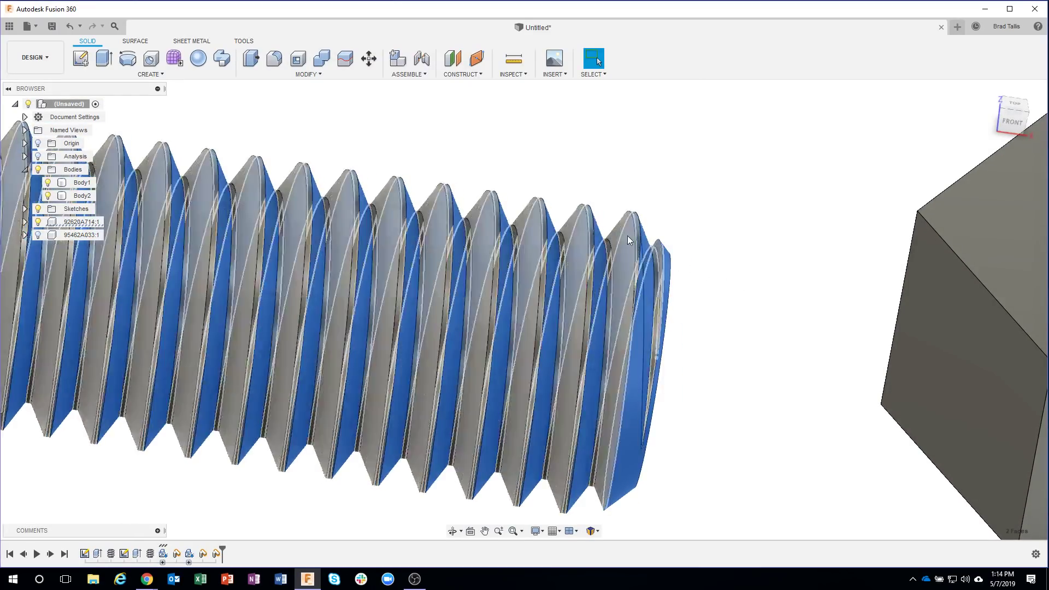
{"action": "left_click", "coordinate": [627, 236], "text": "ctrl"}
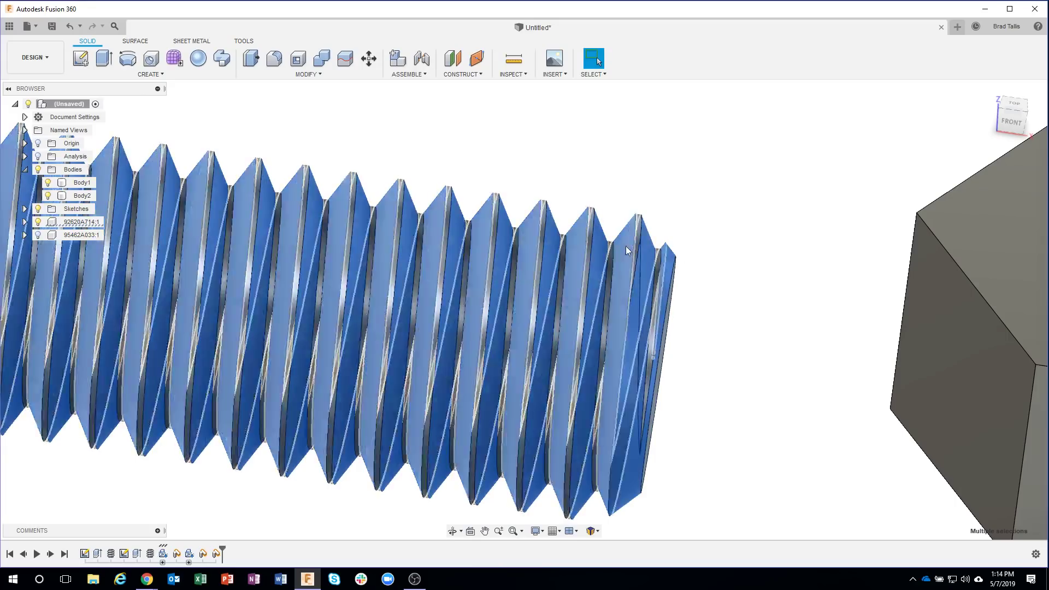
{"action": "scroll", "coordinate": [611, 240], "scroll_direction": "up", "scroll_amount": 3}
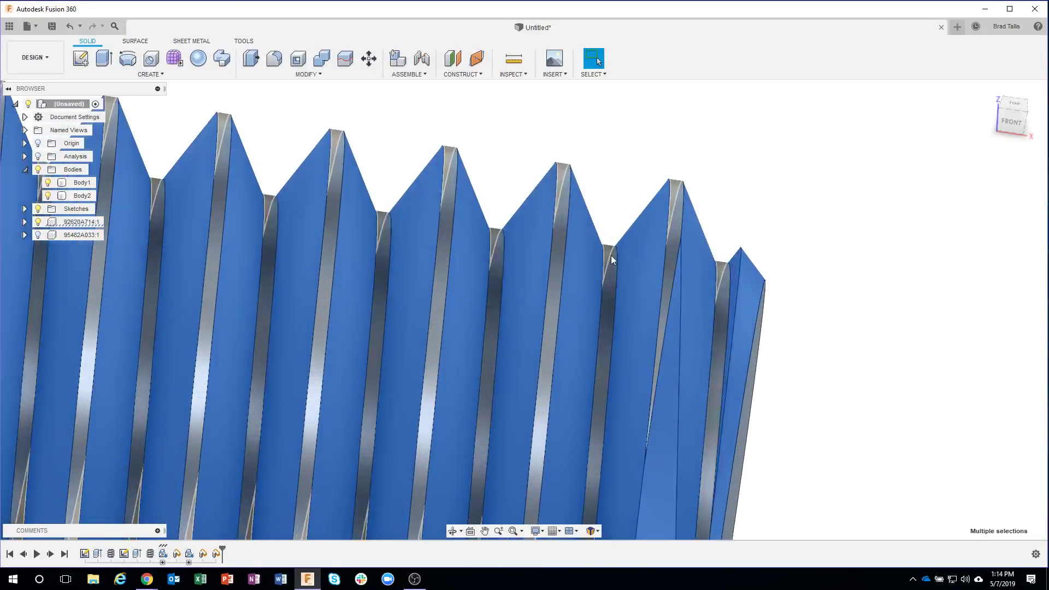
{"action": "scroll", "coordinate": [878, 344], "scroll_direction": "down", "scroll_amount": 2}
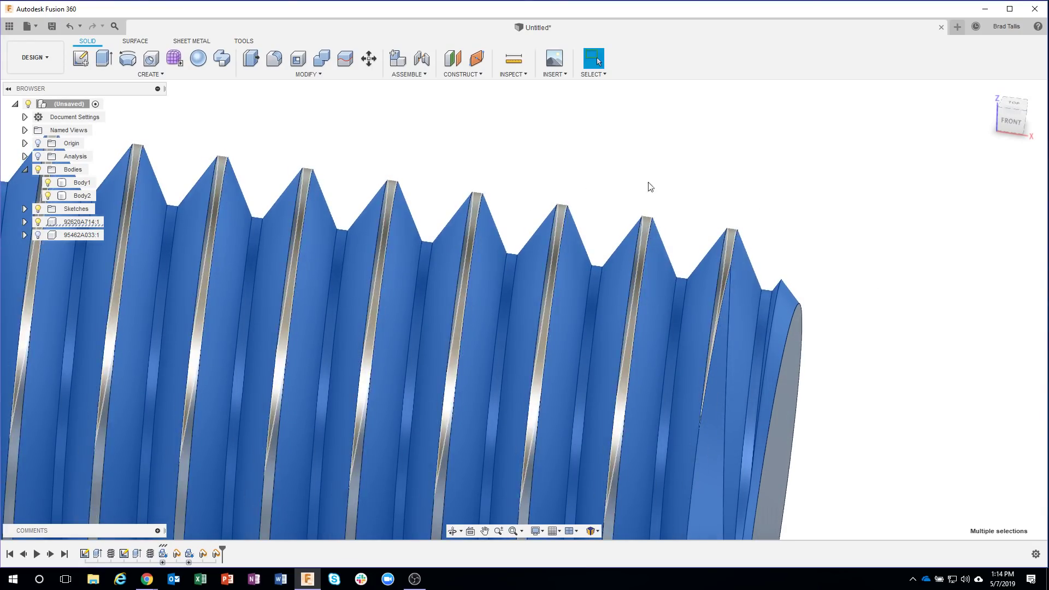
{"action": "scroll", "coordinate": [650, 186], "scroll_direction": "down", "scroll_amount": 5}
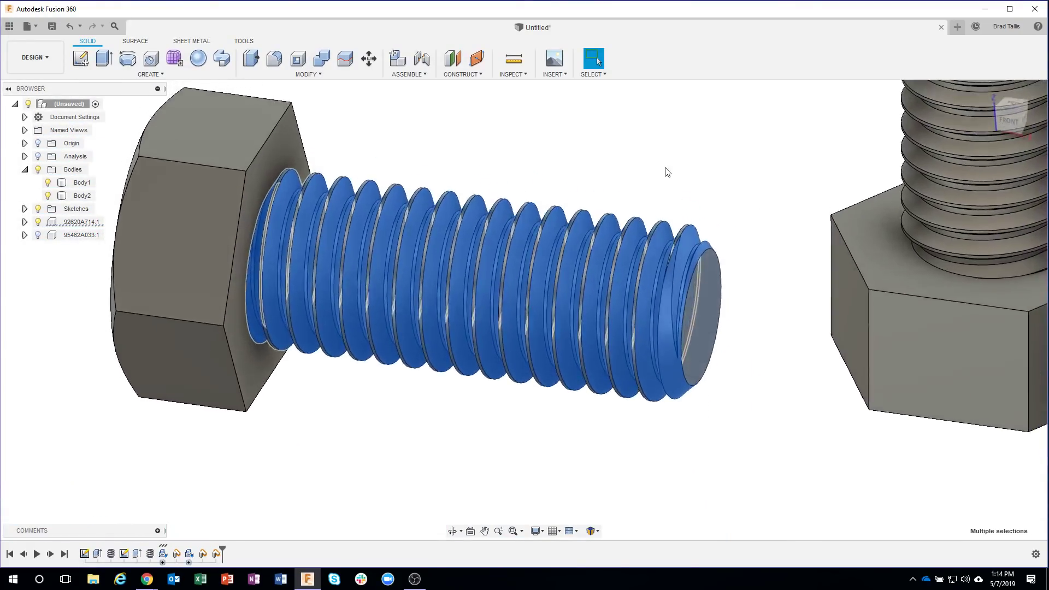
{"action": "right_click", "coordinate": [653, 163]}
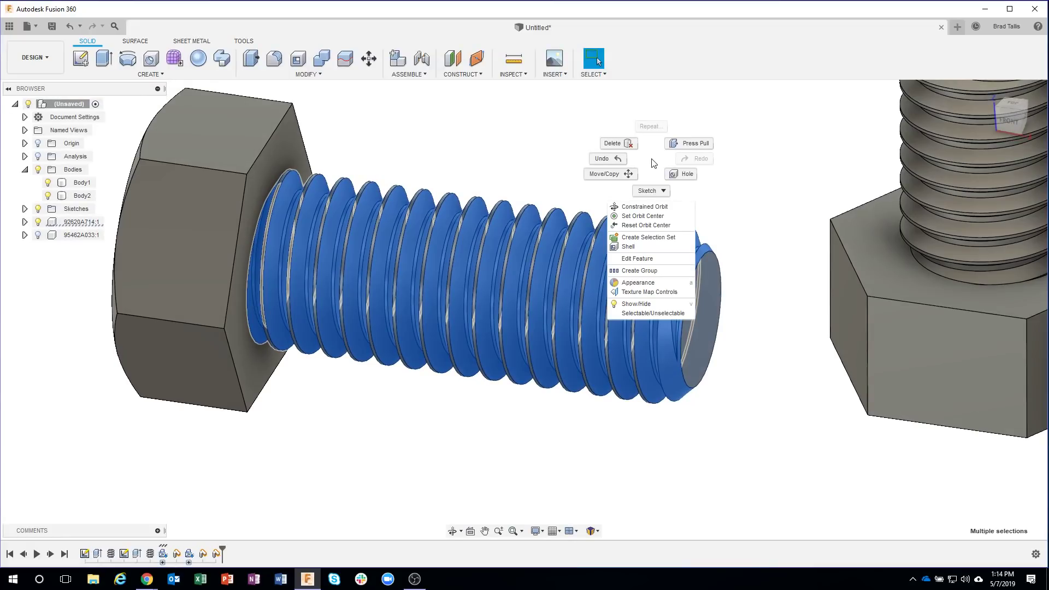
{"action": "left_click", "coordinate": [614, 143]}
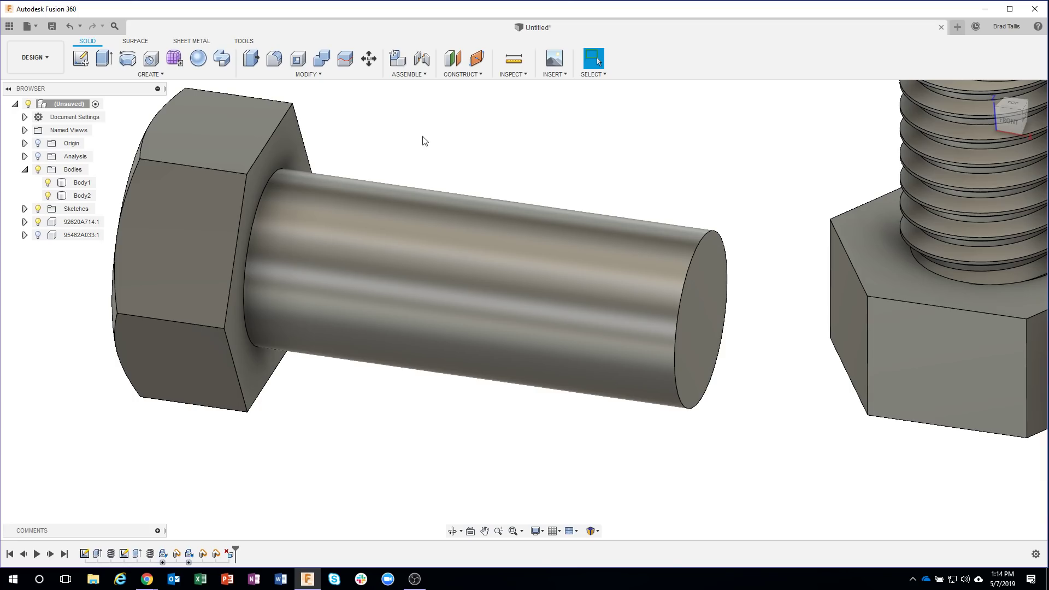
Add a modeled, full-length right-hand ANSI Unified 1/2-13 UNC thread, size 0.5 in, class 3A, to the screw's plain shank.
{"action": "left_click", "coordinate": [149, 74]}
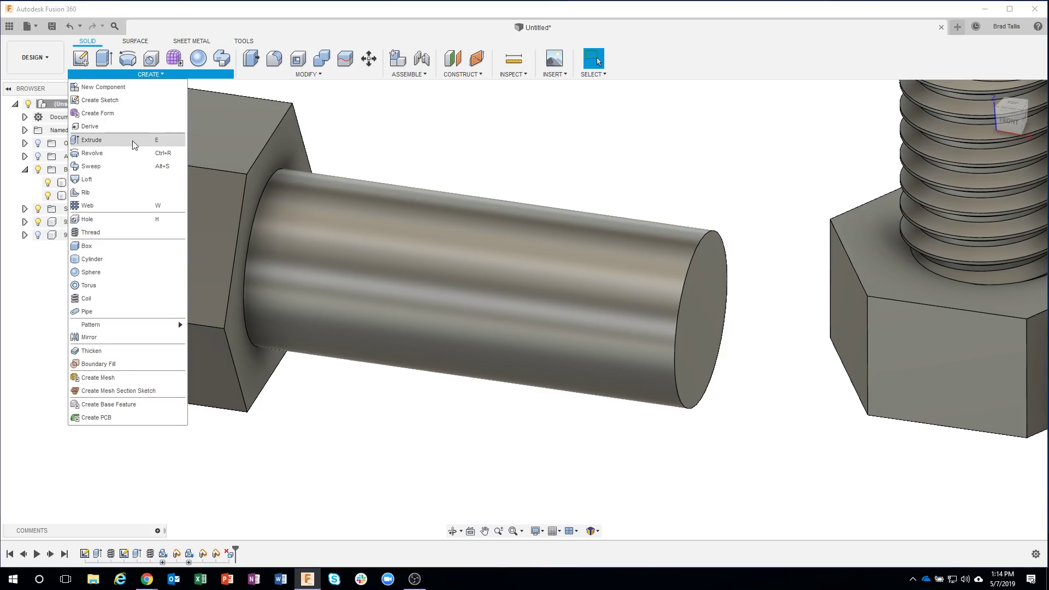
{"action": "left_click", "coordinate": [109, 232]}
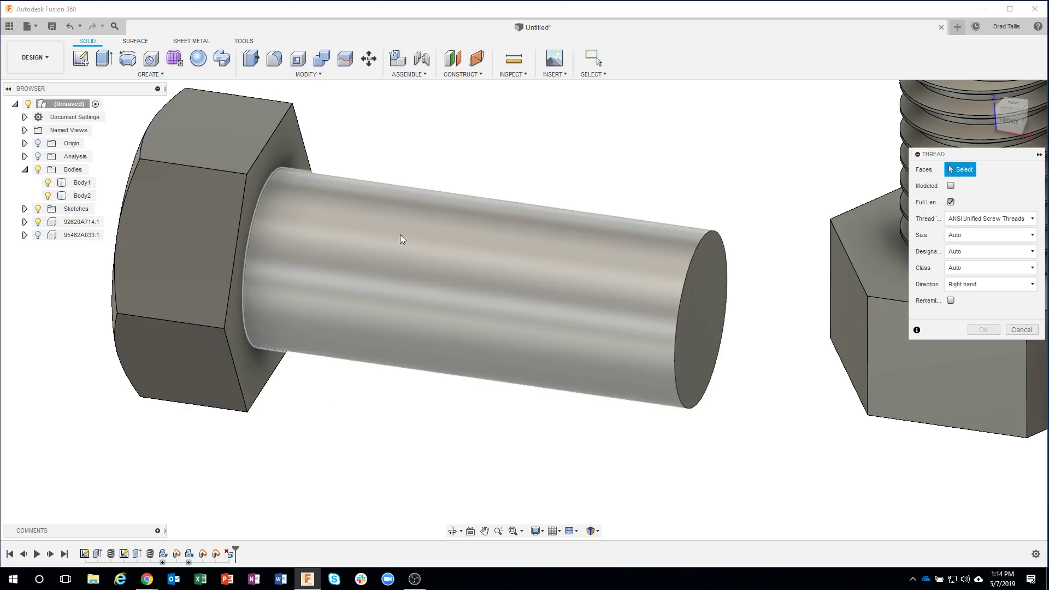
{"action": "left_click", "coordinate": [398, 240]}
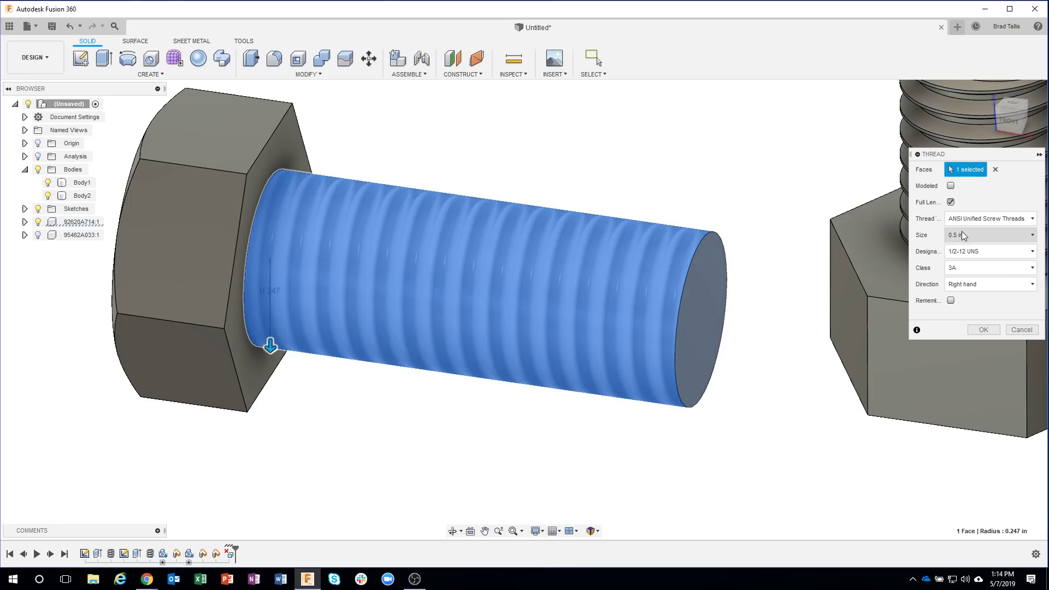
{"action": "left_click", "coordinate": [988, 252]}
{"action": "left_click", "coordinate": [974, 278]}
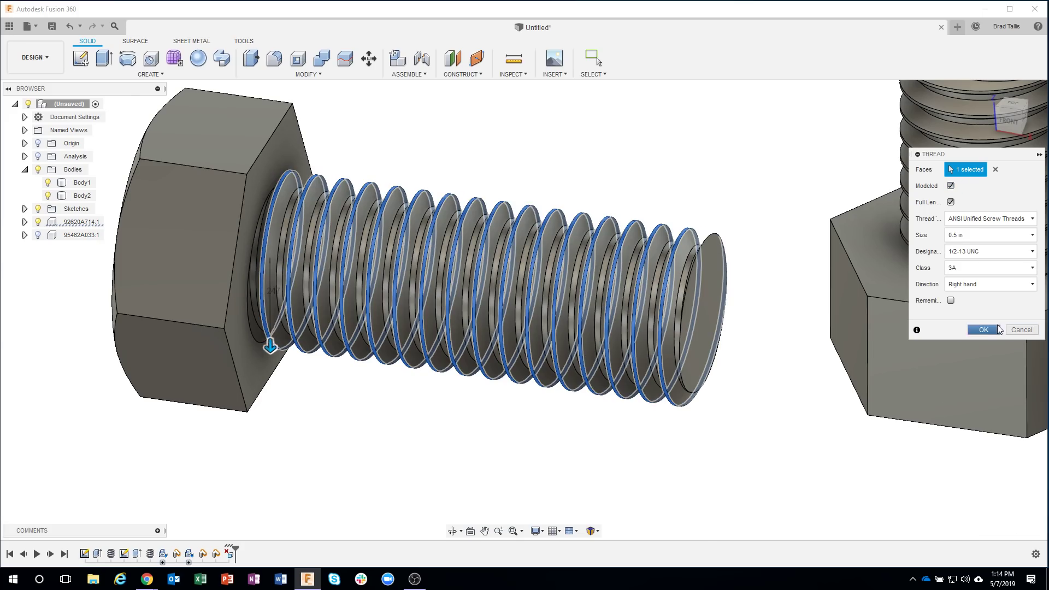
{"action": "left_click", "coordinate": [990, 329]}
{"action": "middle_click_drag", "start_coordinate": [747, 143], "coordinate": [253, 247], "text": "shift"}
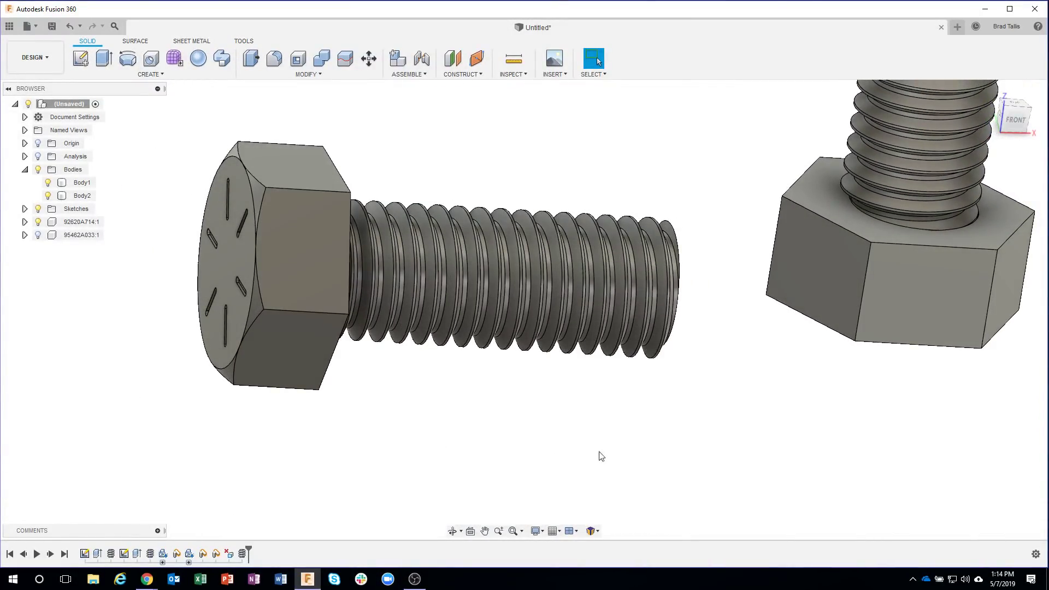
{"action": "middle_click_drag", "start_coordinate": [613, 459], "coordinate": [126, 244], "text": "shift"}
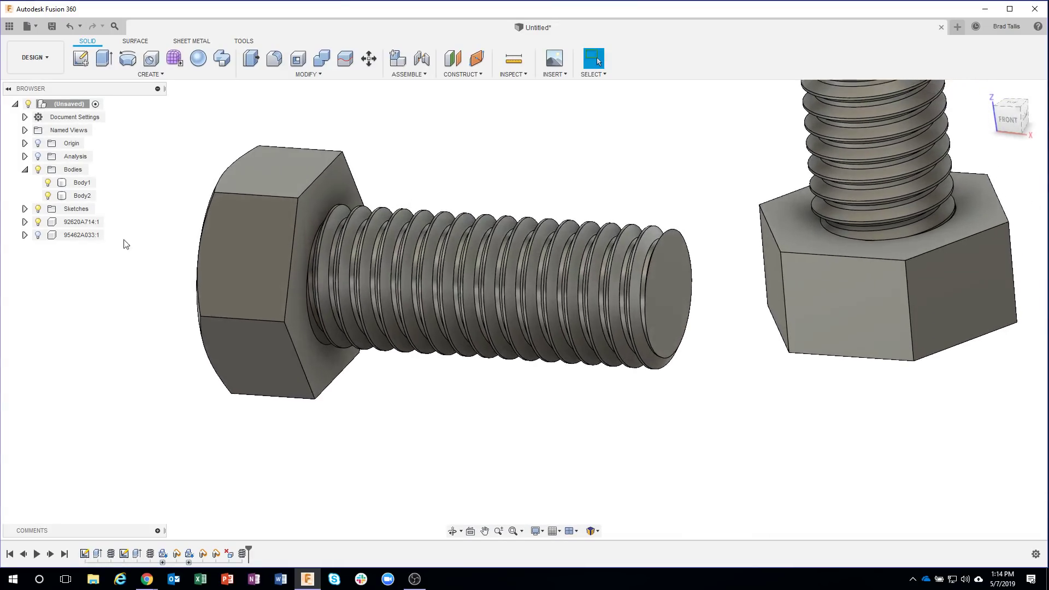
Hide the screw, show the inserted nut, and delete the thread faces inside the nut to leave a smooth bore.
{"action": "left_click", "coordinate": [39, 222]}
{"action": "left_click", "coordinate": [38, 235]}
{"action": "middle_click_drag", "start_coordinate": [627, 248], "coordinate": [467, 313], "text": "shift"}
{"action": "scroll", "coordinate": [467, 313], "scroll_direction": "up", "scroll_amount": 5}
{"action": "scroll", "coordinate": [466, 316], "scroll_direction": "up", "scroll_amount": 3}
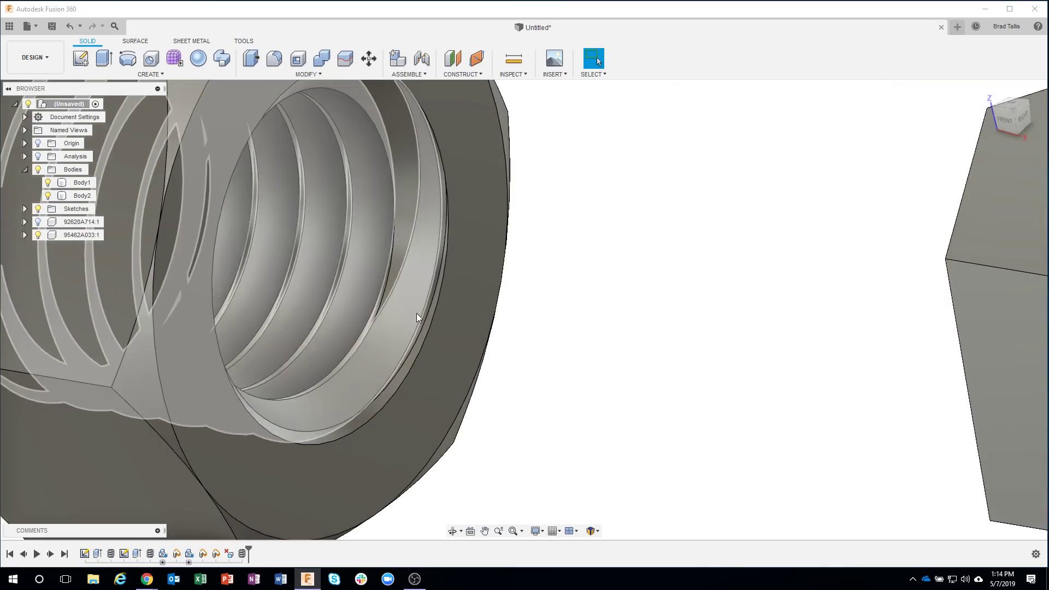
{"action": "left_click", "coordinate": [421, 191]}
{"action": "middle_click_drag", "start_coordinate": [554, 250], "coordinate": [588, 264], "text": "shift"}
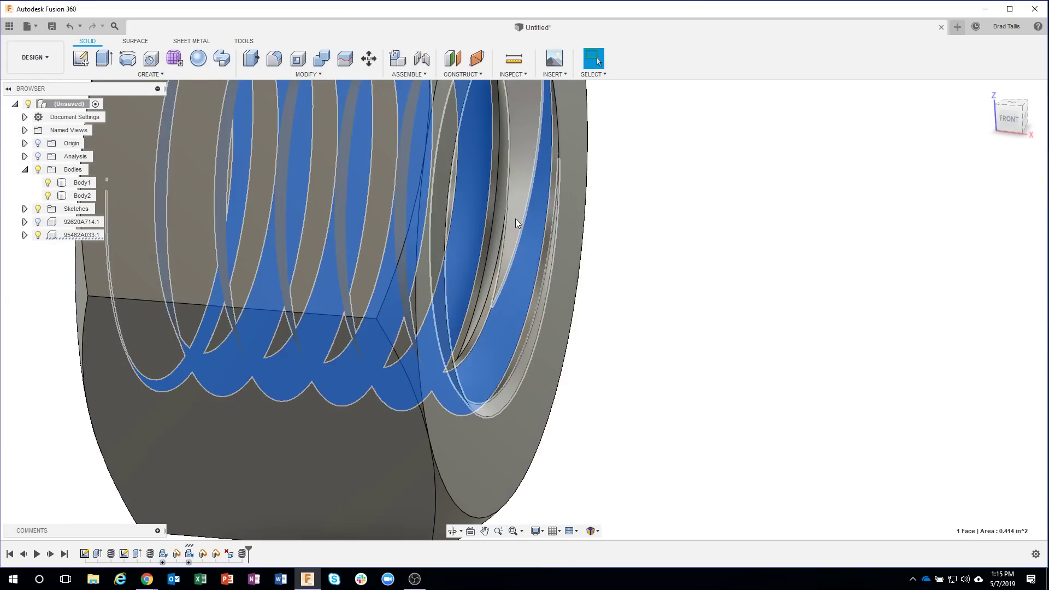
{"action": "left_click", "coordinate": [502, 223]}
{"action": "left_click", "coordinate": [499, 222]}
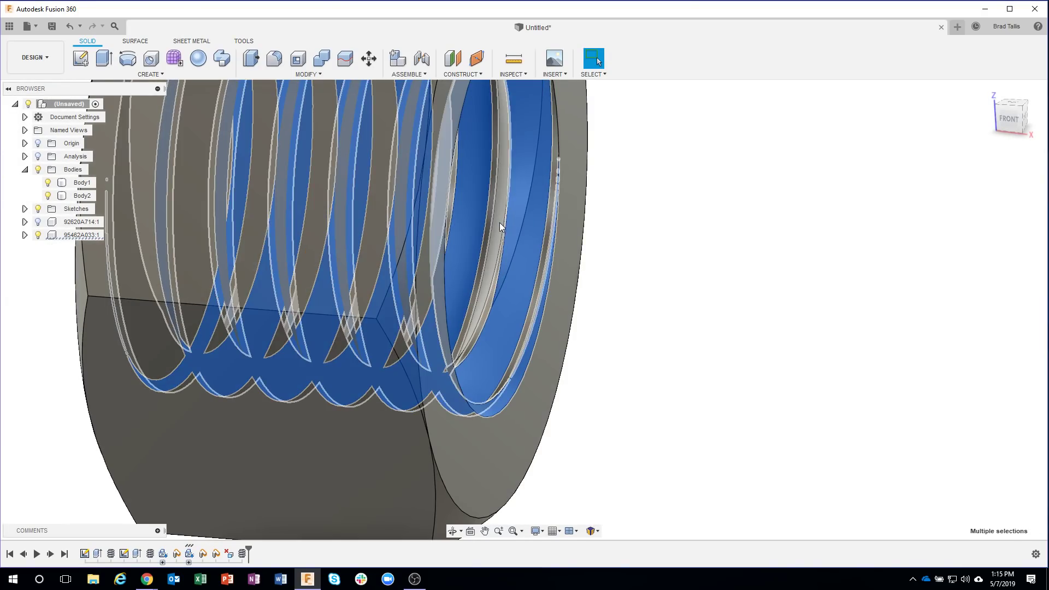
{"action": "middle_click_drag", "start_coordinate": [800, 401], "coordinate": [490, 266], "text": "shift"}
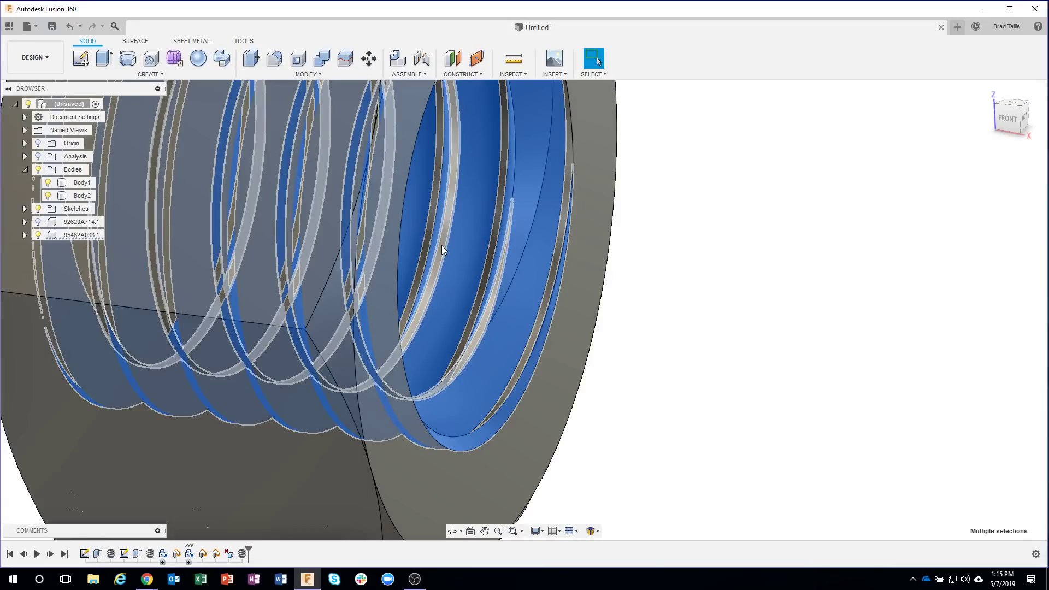
{"action": "middle_click_drag", "start_coordinate": [804, 314], "coordinate": [817, 354], "text": "shift"}
{"action": "key", "text": "Delete"}
{"action": "middle_click_drag", "start_coordinate": [834, 415], "coordinate": [178, 136], "text": "shift"}
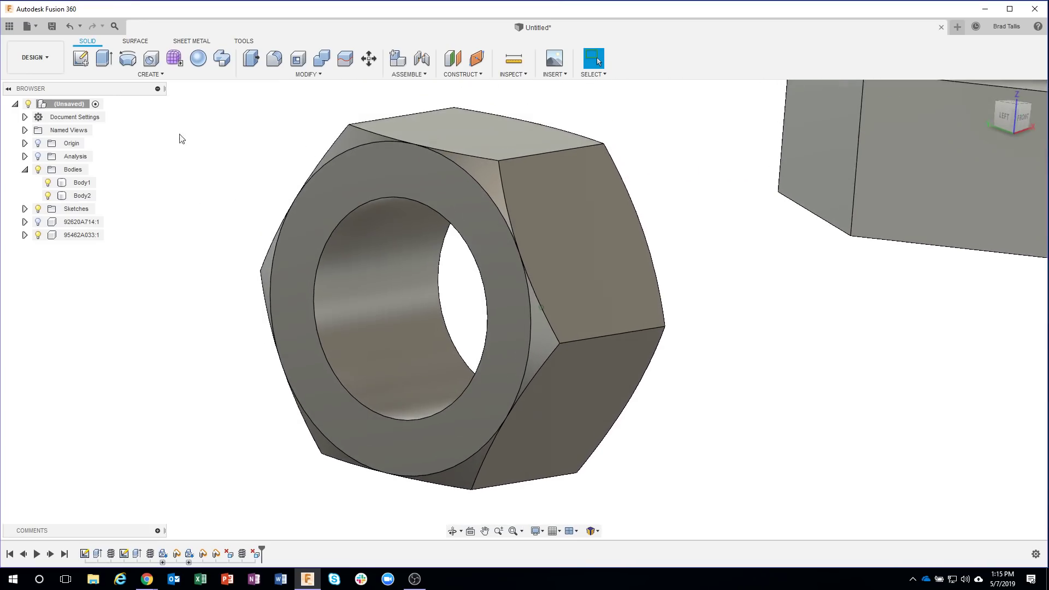
Add a modeled, full-length right-hand ANSI Unified 1/2-13 UNC thread, size 0.5 in, class 3B, to the nut's bore.
{"action": "left_click", "coordinate": [126, 75]}
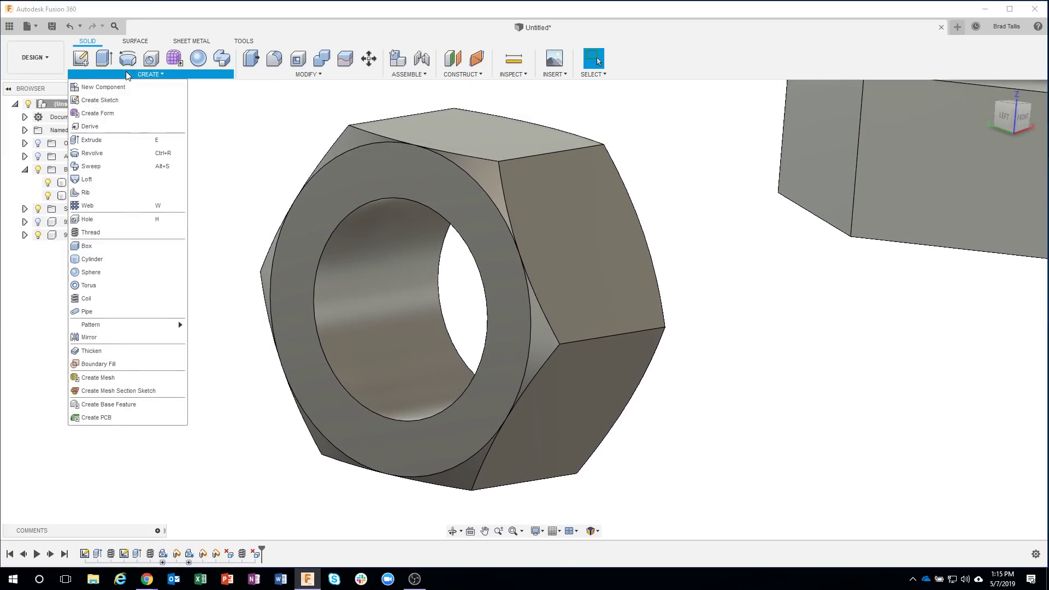
{"action": "left_click", "coordinate": [96, 232]}
{"action": "left_click", "coordinate": [390, 299]}
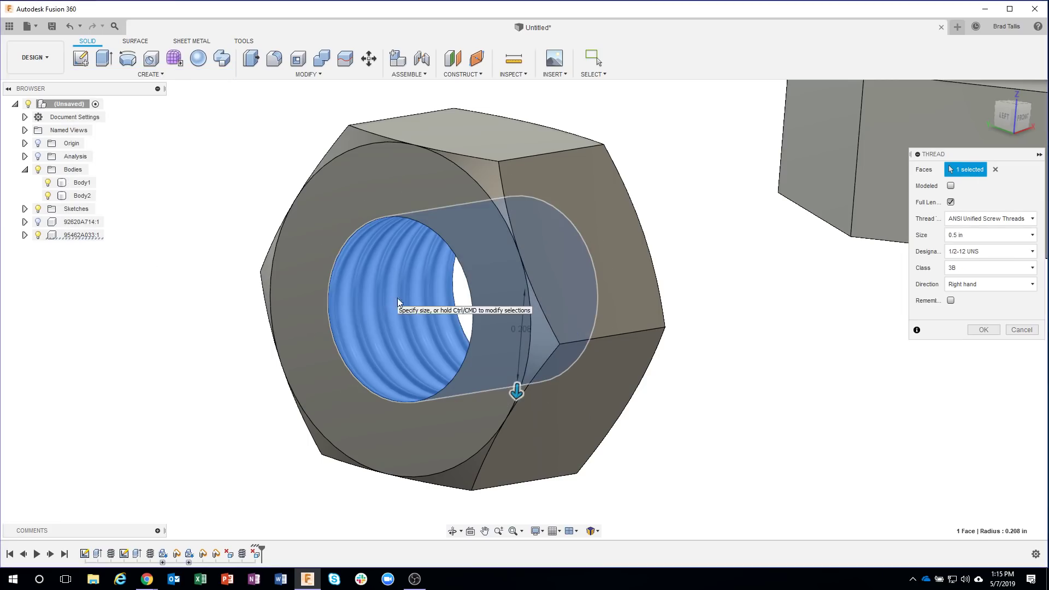
{"action": "left_click", "coordinate": [989, 254]}
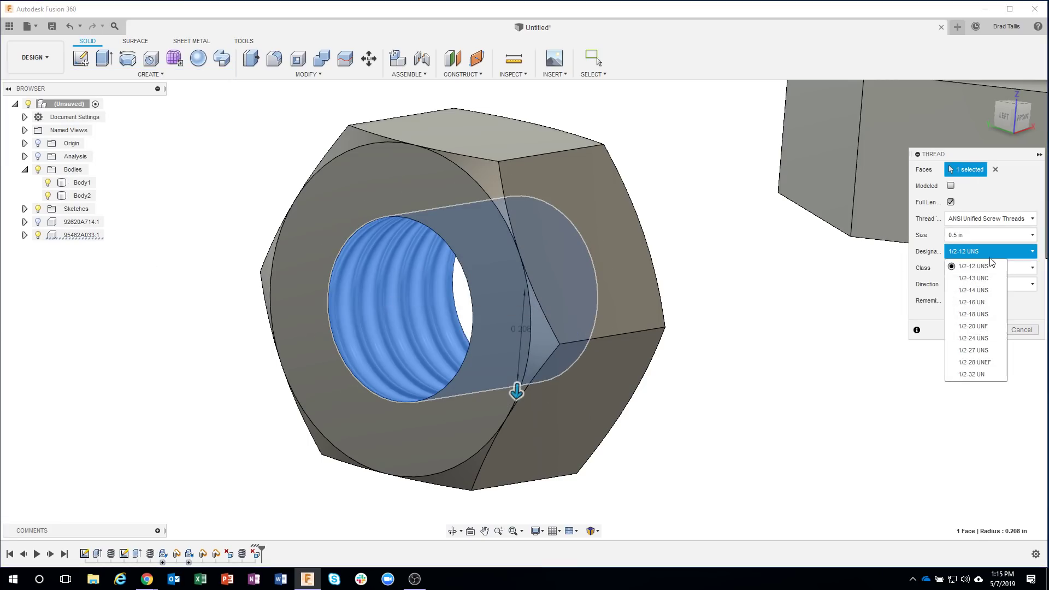
{"action": "left_click", "coordinate": [986, 279]}
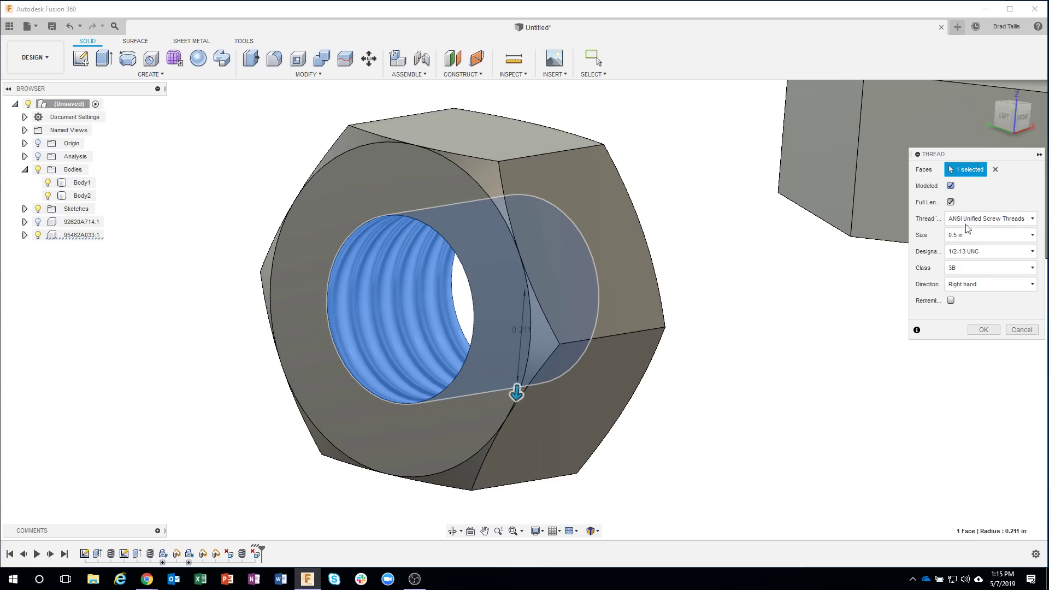
{"action": "left_click", "coordinate": [991, 335]}
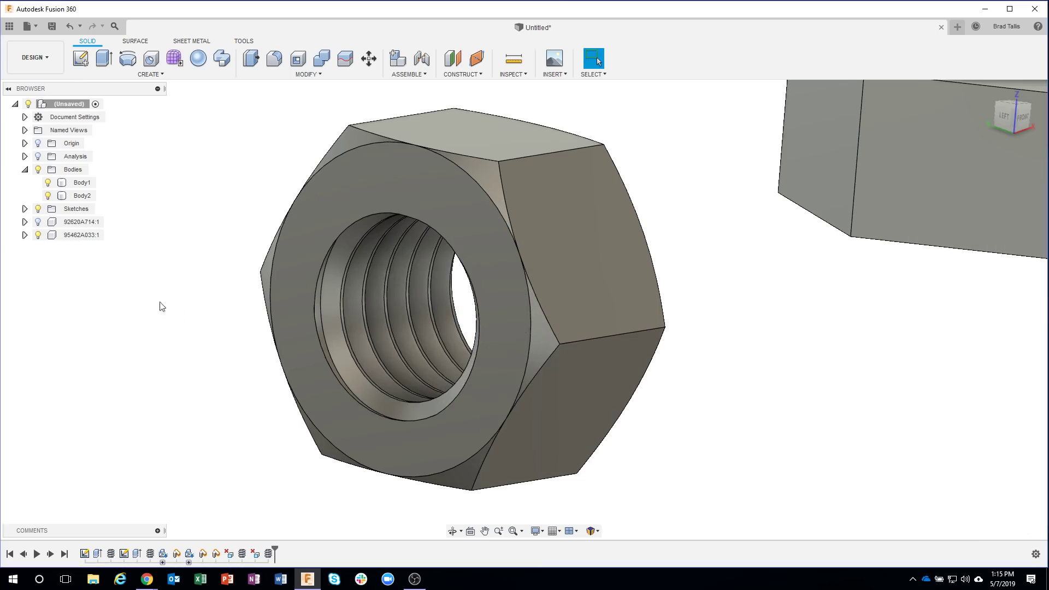
Show the screw together with the nut and turn on the section analysis through both parts.
{"action": "left_click", "coordinate": [39, 221]}
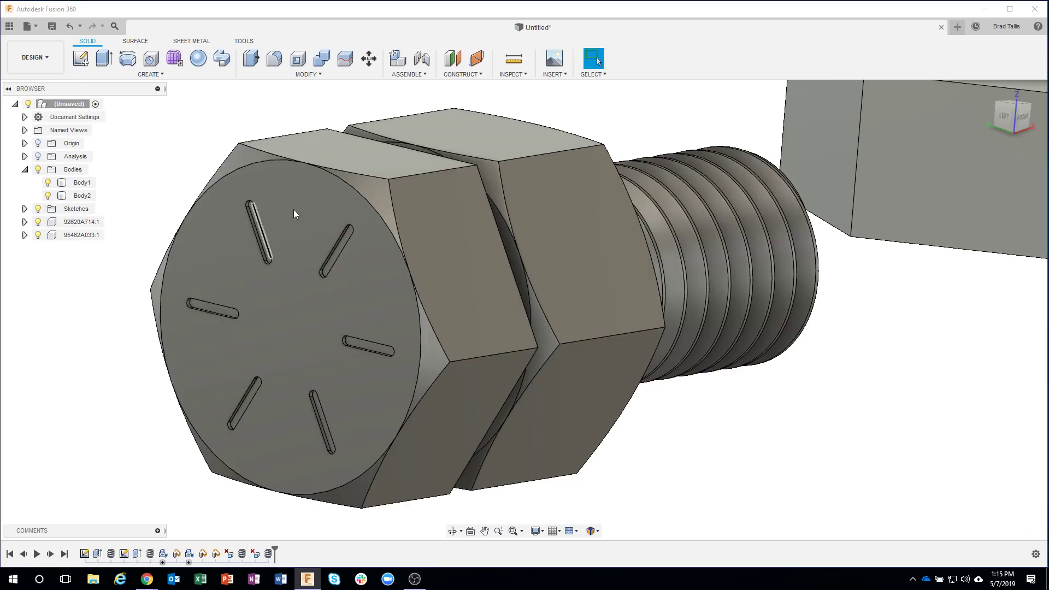
{"action": "middle_click_drag", "start_coordinate": [293, 208], "coordinate": [87, 161], "text": "shift"}
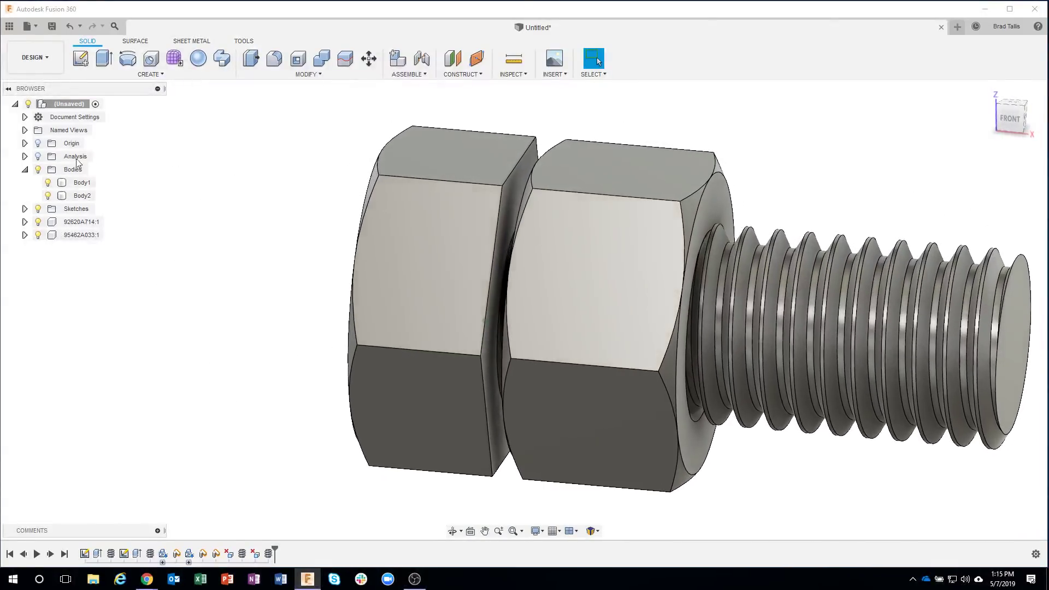
{"action": "left_click", "coordinate": [38, 157]}
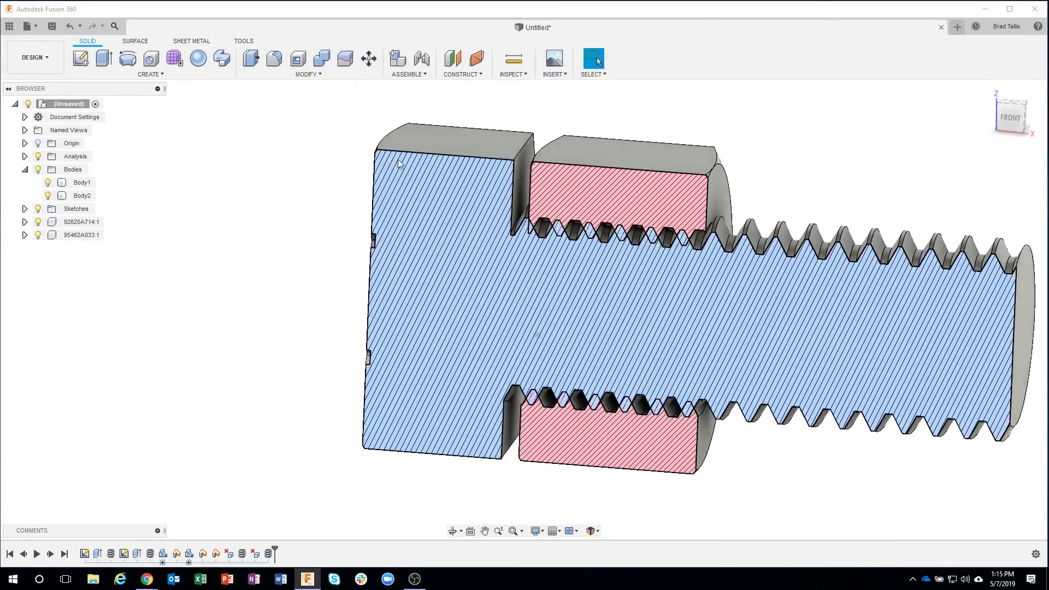
Move the nut -0.036 in along Z so its threads mesh with the screw's, and examine the thread clearance in section.
{"action": "left_click", "coordinate": [75, 236]}
{"action": "right_click", "coordinate": [77, 236]}
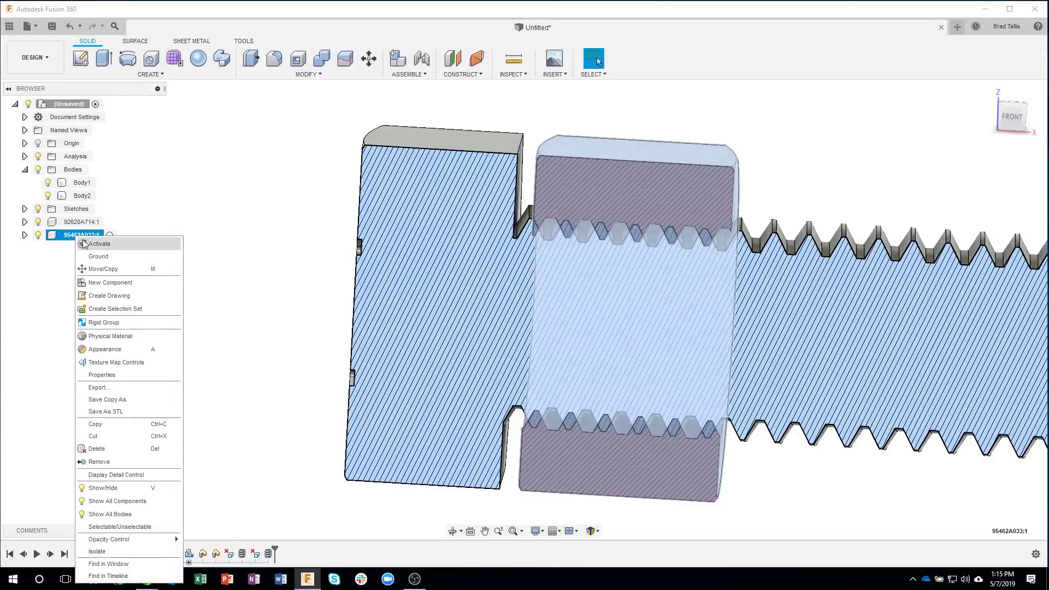
{"action": "key", "text": "Escape"}
{"action": "key", "text": "m"}
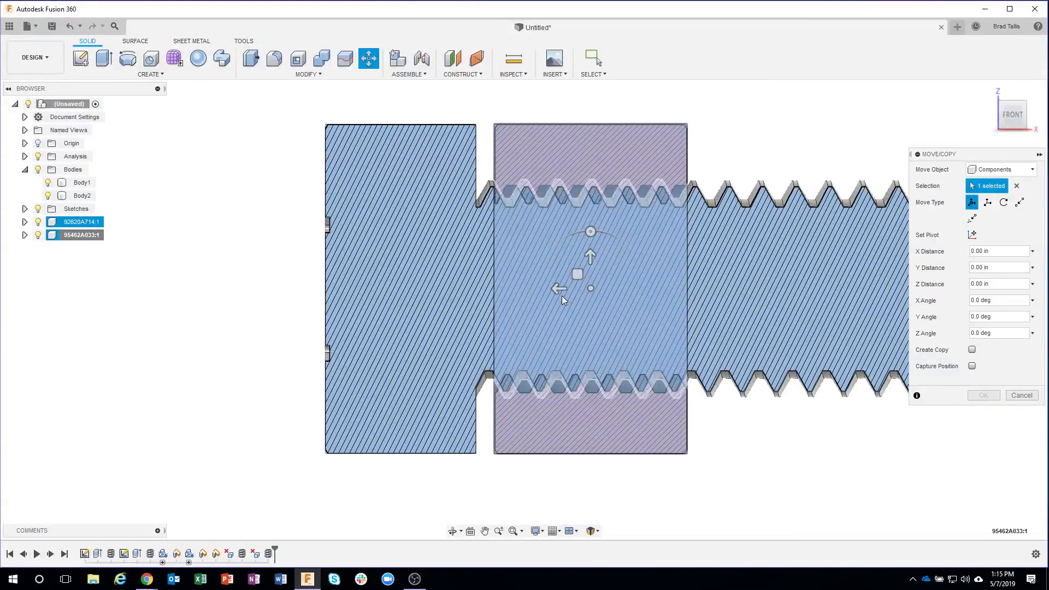
{"action": "left_click_drag", "start_coordinate": [553, 289], "coordinate": [570, 294]}
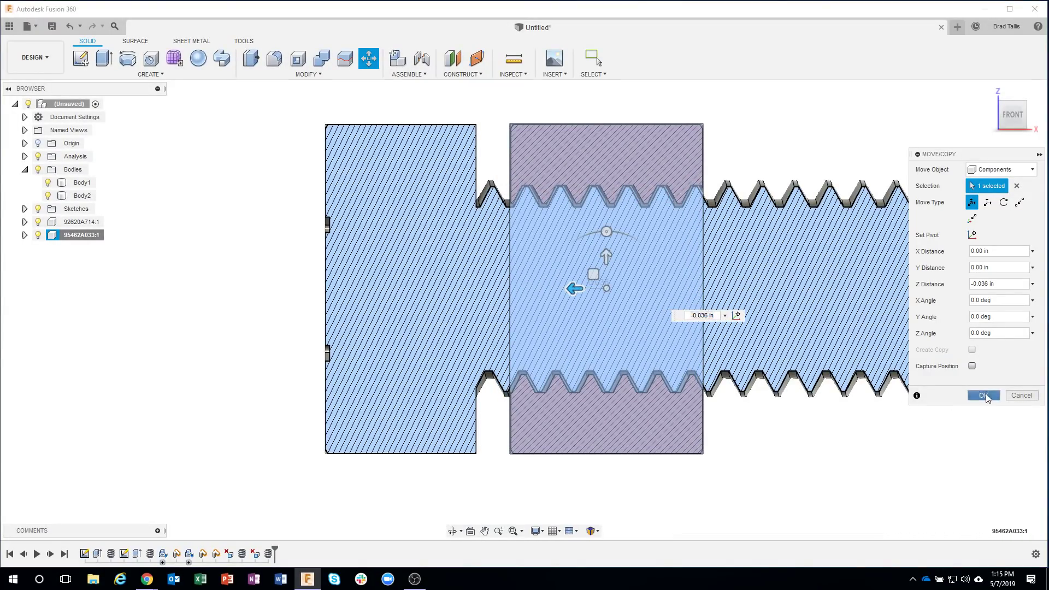
{"action": "left_click", "coordinate": [984, 395]}
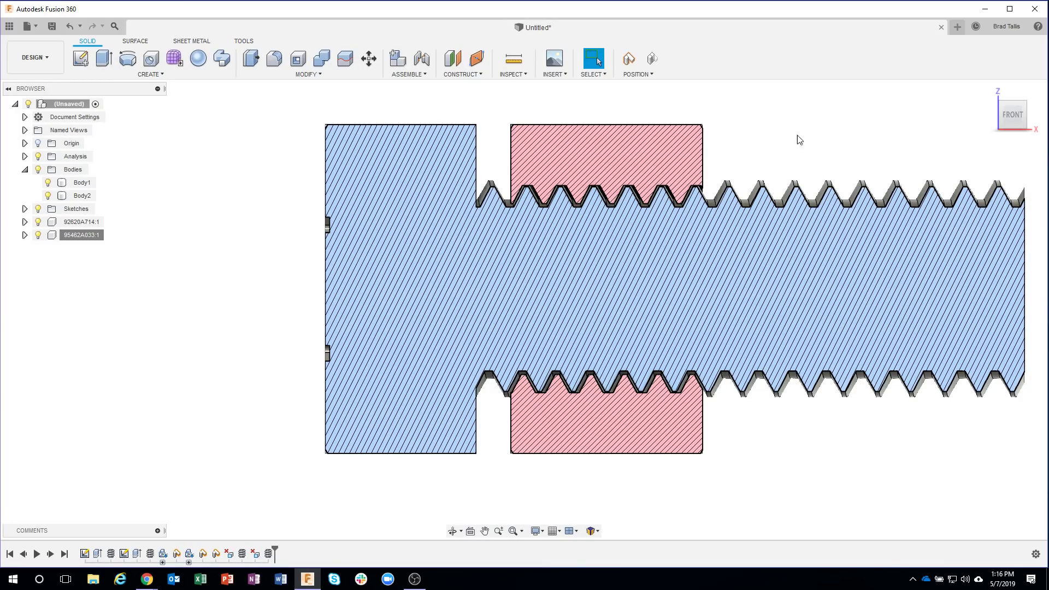
{"action": "scroll", "coordinate": [759, 169], "scroll_direction": "up", "scroll_amount": 5}
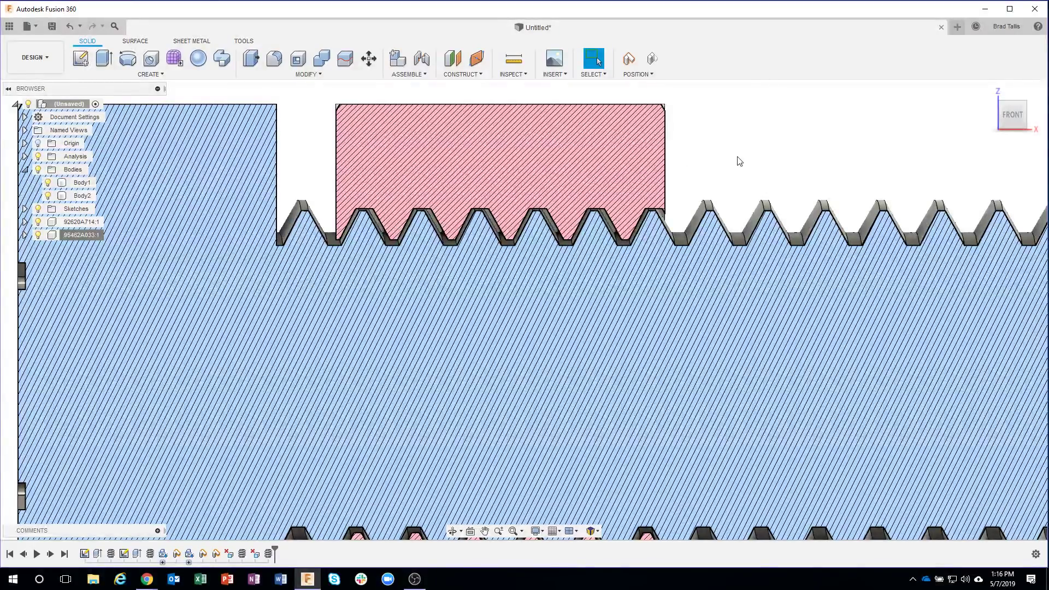
{"action": "mouse_move", "coordinate": [732, 165]}
{"action": "middle_mouse_down", "text": "shift"}
{"action": "mouse_move", "coordinate": [597, 190]}
{"action": "mouse_move", "coordinate": [716, 136]}
{"action": "mouse_move", "coordinate": [777, 140]}
{"action": "mouse_move", "coordinate": [564, 142]}
{"action": "middle_mouse_up", "text": "shift"}
{"action": "scroll", "coordinate": [565, 143], "scroll_direction": "up", "scroll_amount": 5}
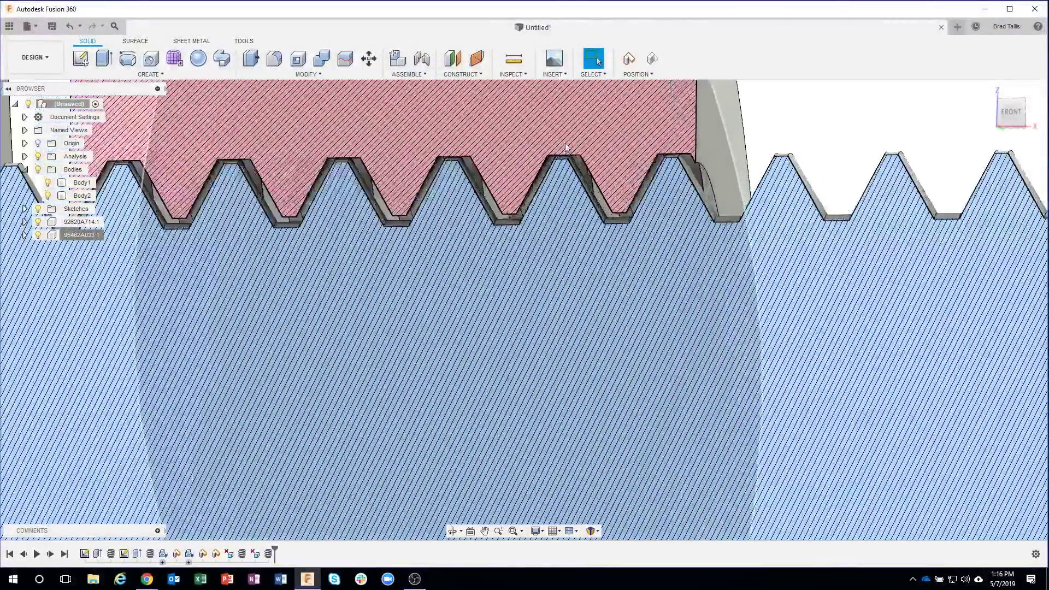
Offset the nut's thread root face by -0.003 in with Press Pull to increase clearance above the screw's thread crests.
{"action": "scroll", "coordinate": [565, 143], "scroll_direction": "up", "scroll_amount": 4}
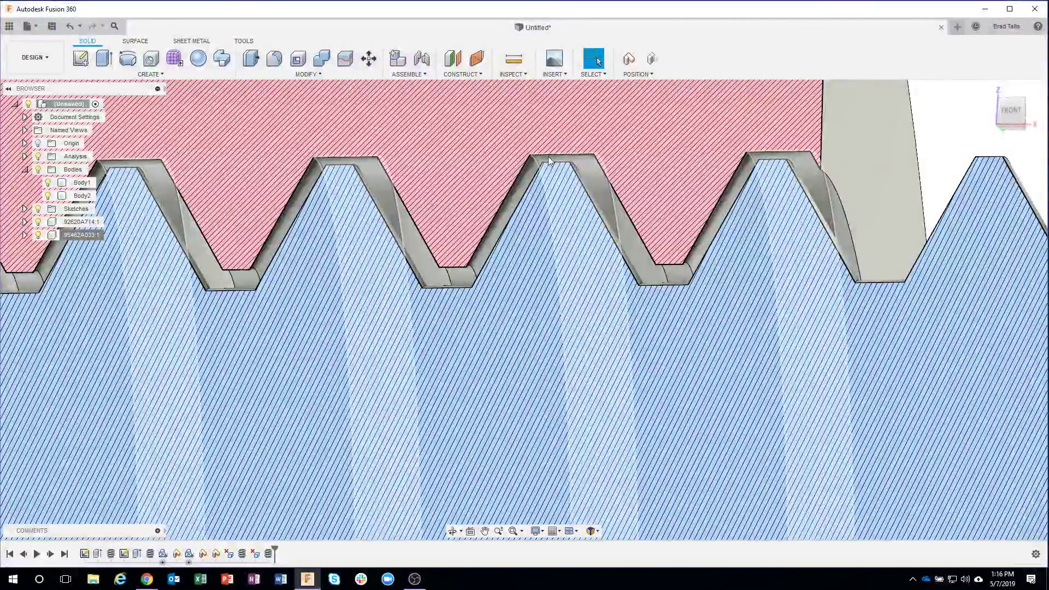
{"action": "left_click", "coordinate": [548, 160]}
{"action": "right_click", "coordinate": [551, 161]}
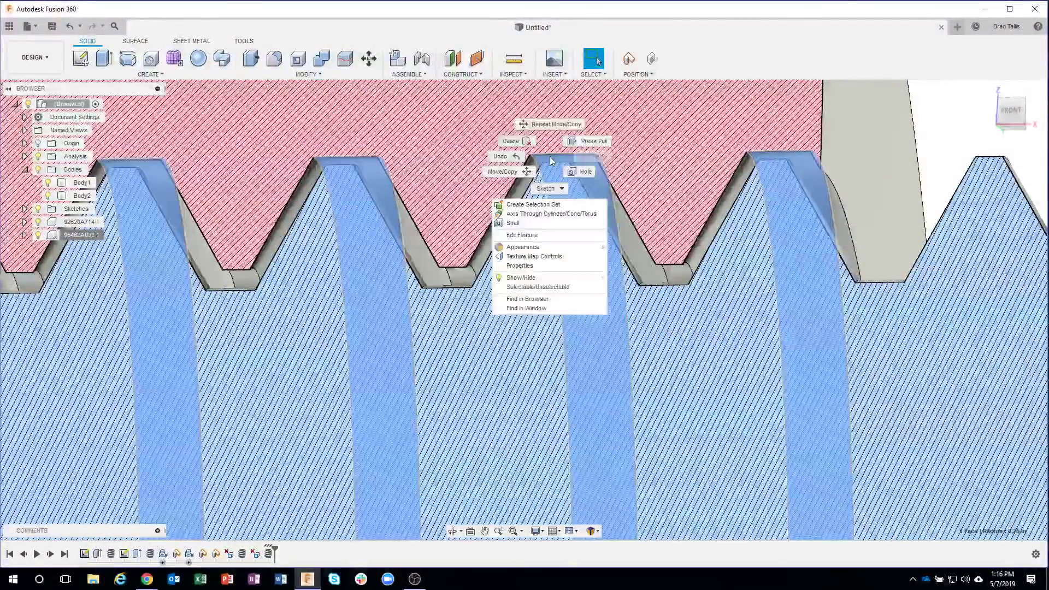
{"action": "left_click", "coordinate": [586, 141]}
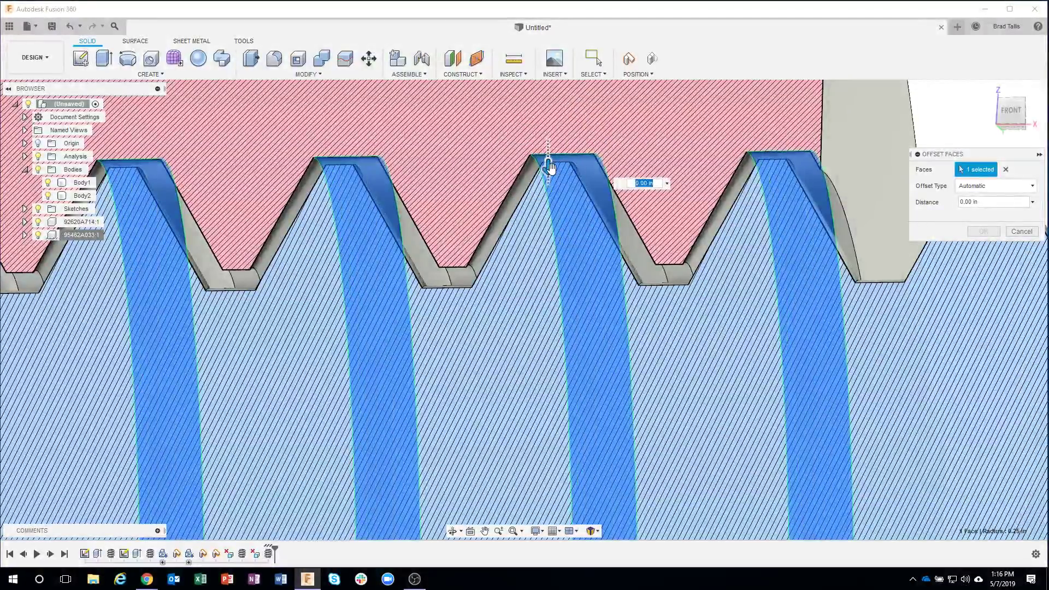
{"action": "left_click_drag", "start_coordinate": [548, 167], "coordinate": [548, 160]}
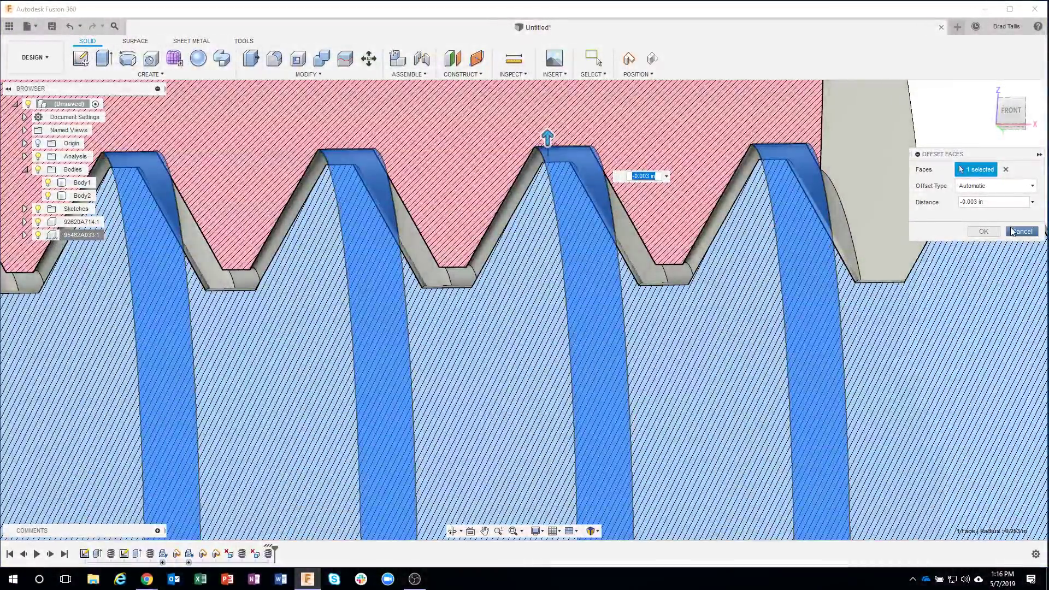
{"action": "left_click", "coordinate": [983, 232]}
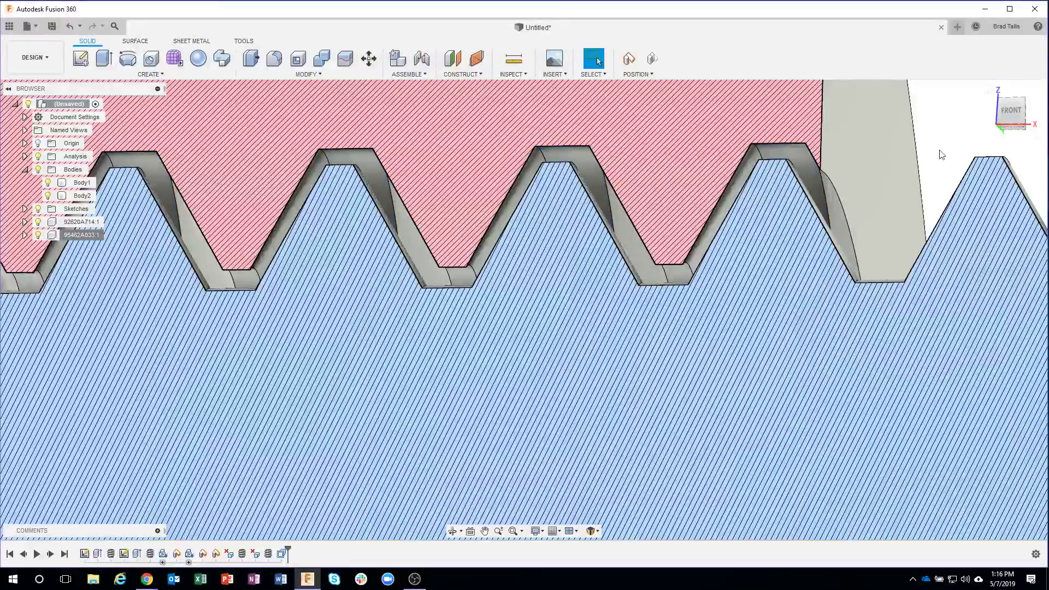
Examine the meshed threads across the whole sectioned screw and nut, and capture the components' current position.
{"action": "middle_click_drag", "start_coordinate": [557, 235], "coordinate": [581, 257]}
{"action": "scroll", "coordinate": [581, 256], "scroll_direction": "down", "scroll_amount": 8}
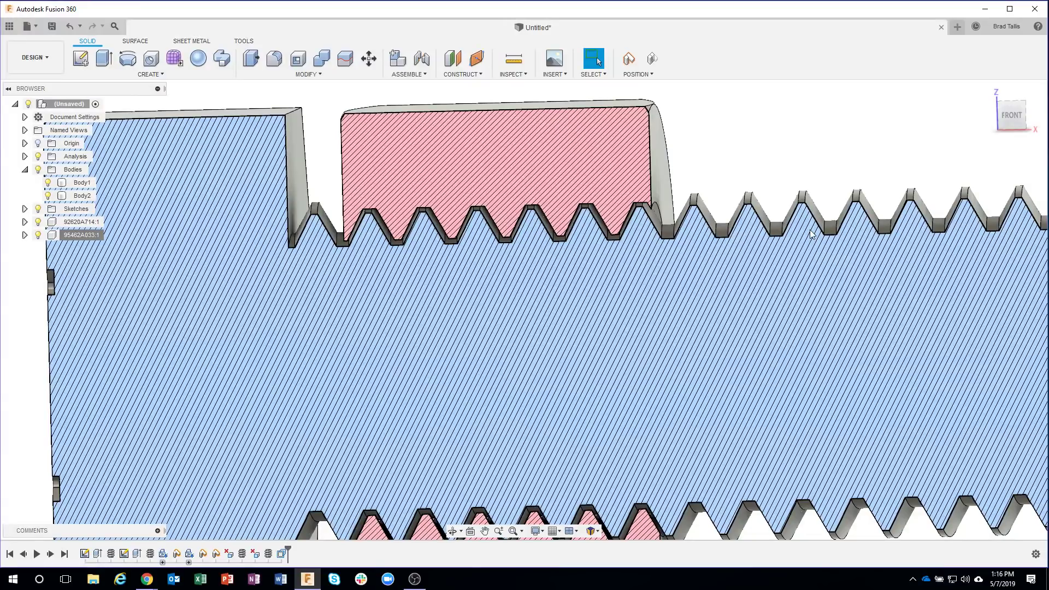
{"action": "key", "text": "F6"}
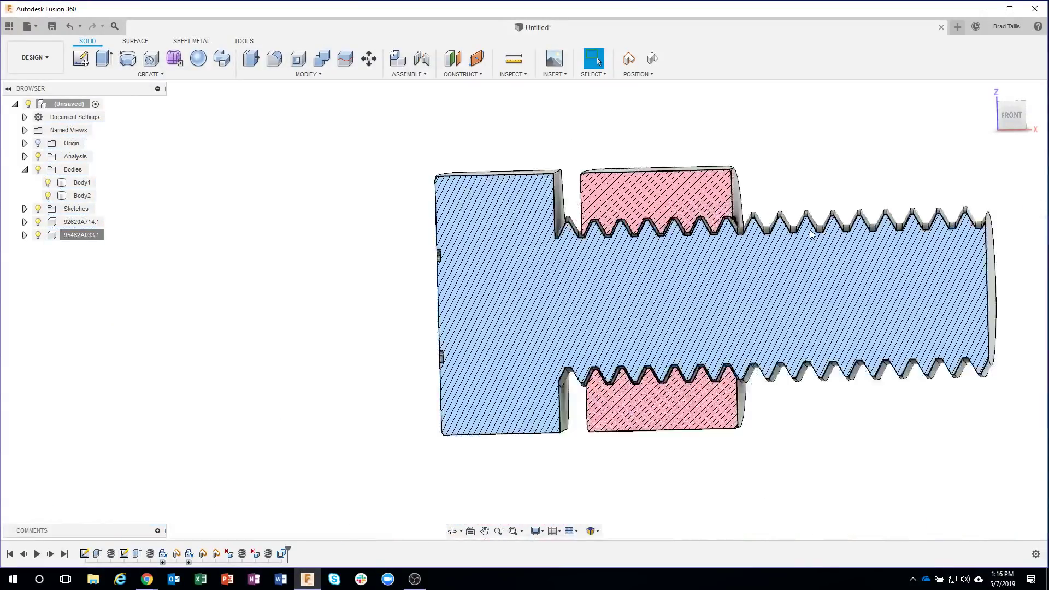
{"action": "middle_click_drag", "start_coordinate": [809, 229], "coordinate": [628, 57], "text": "shift"}
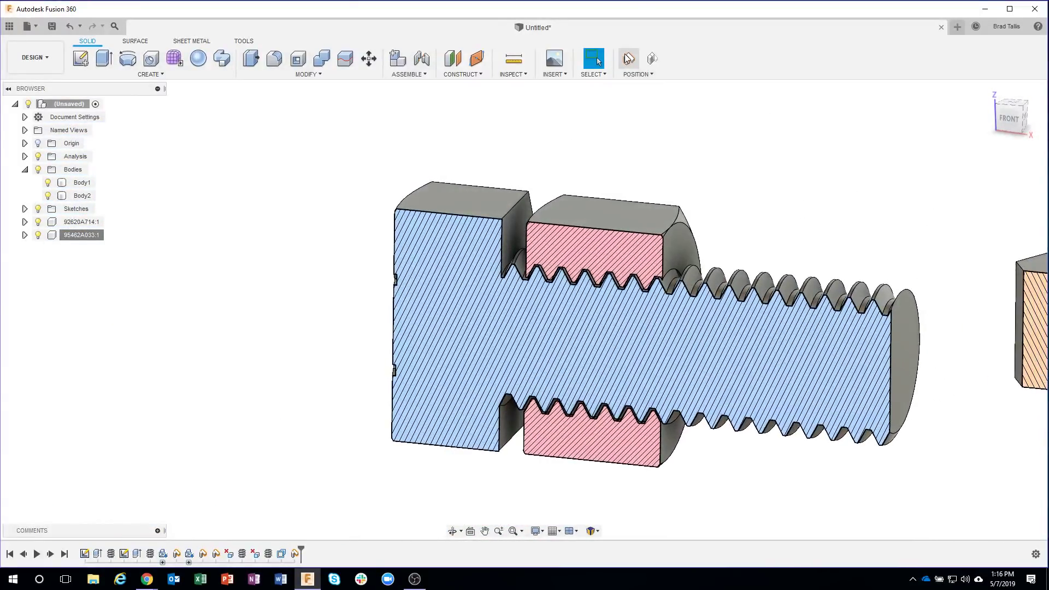
{"action": "middle_click_drag", "start_coordinate": [612, 179], "coordinate": [252, 115], "text": "shift"}
Turn off the section analysis with both screw-and-nut pairs in view.
{"action": "left_click", "coordinate": [148, 74]}
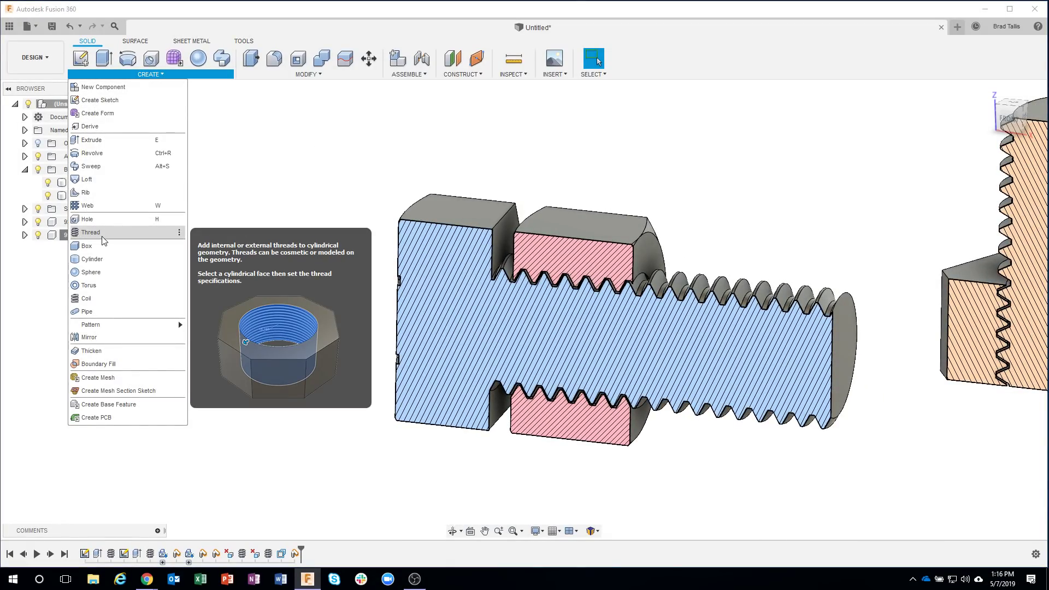
{"action": "left_click", "coordinate": [695, 193]}
{"action": "middle_click", "coordinate": [699, 181]}
{"action": "middle_click", "coordinate": [699, 181]}
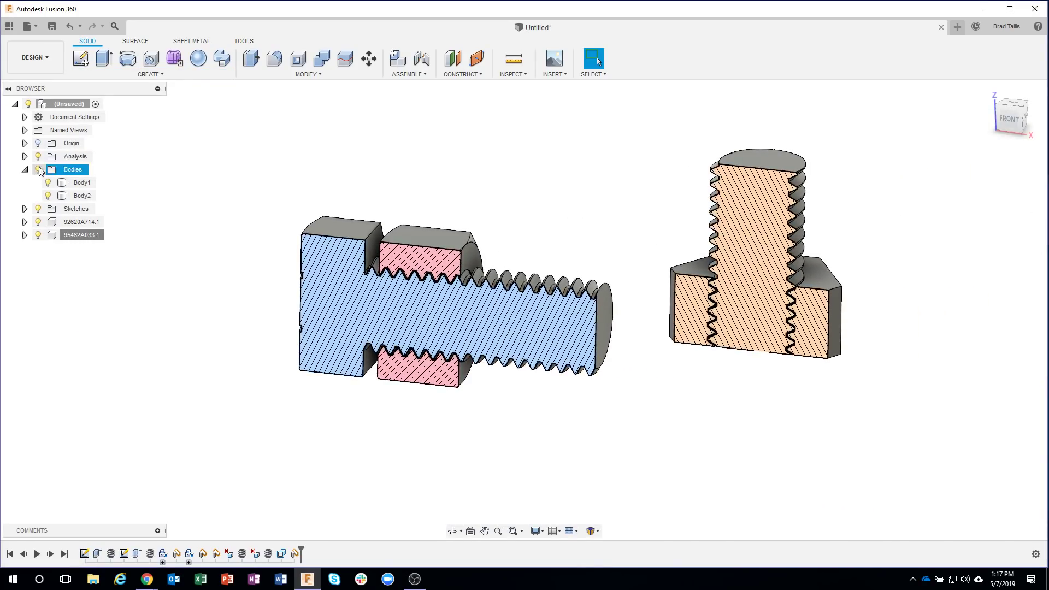
{"action": "left_click", "coordinate": [38, 157]}
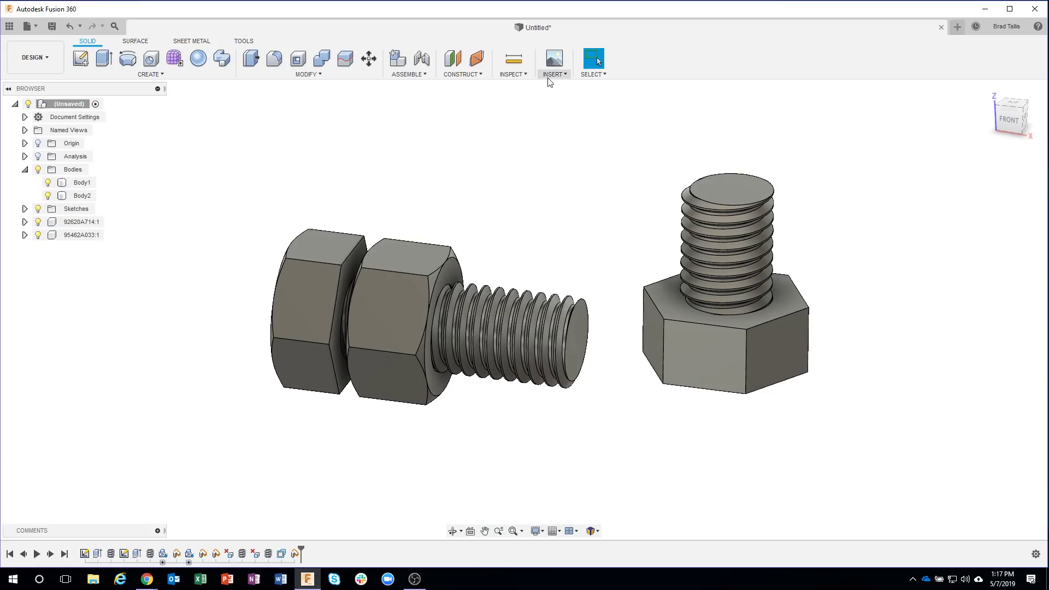
Browse the McMaster-Carr catalog for standard socket head screws, filter them to thread size 5/8"-11, and close the catalog without inserting a part.
{"action": "left_click", "coordinate": [552, 75]}
{"action": "left_click", "coordinate": [556, 165]}
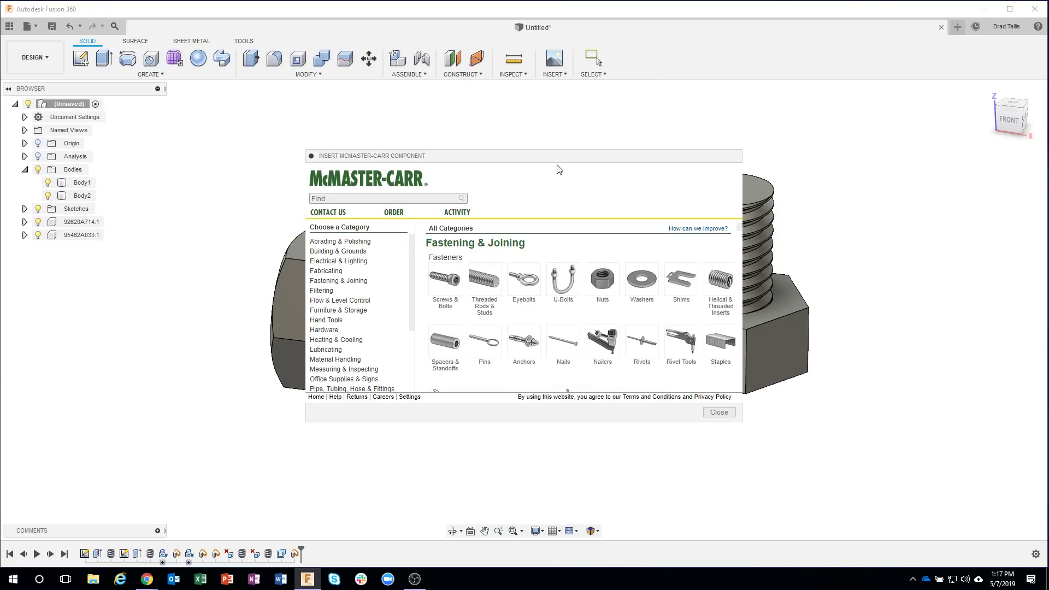
{"action": "left_click", "coordinate": [444, 280]}
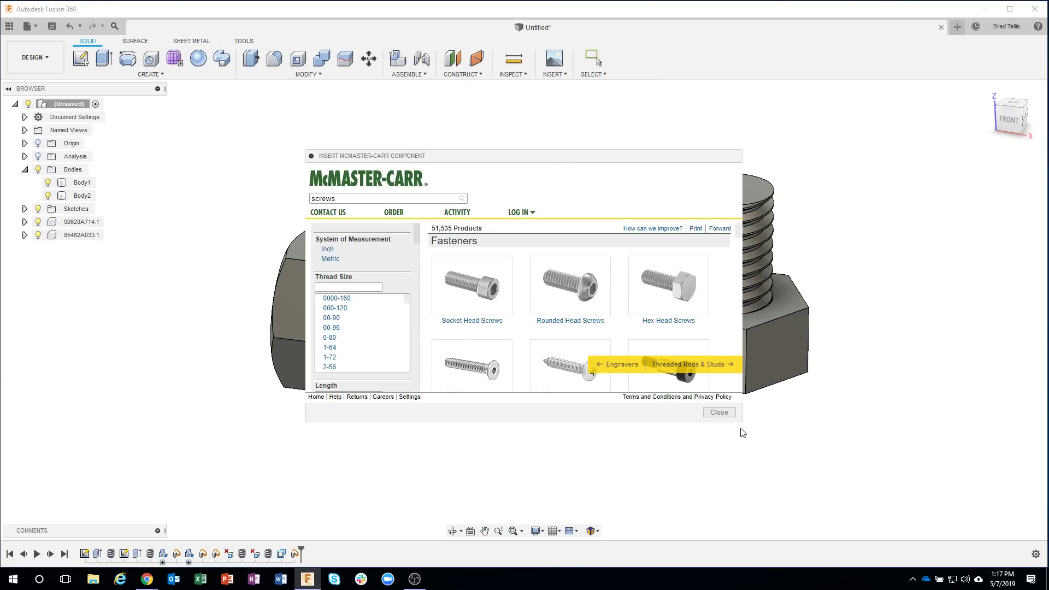
{"action": "left_click_drag", "start_coordinate": [740, 423], "coordinate": [831, 528]}
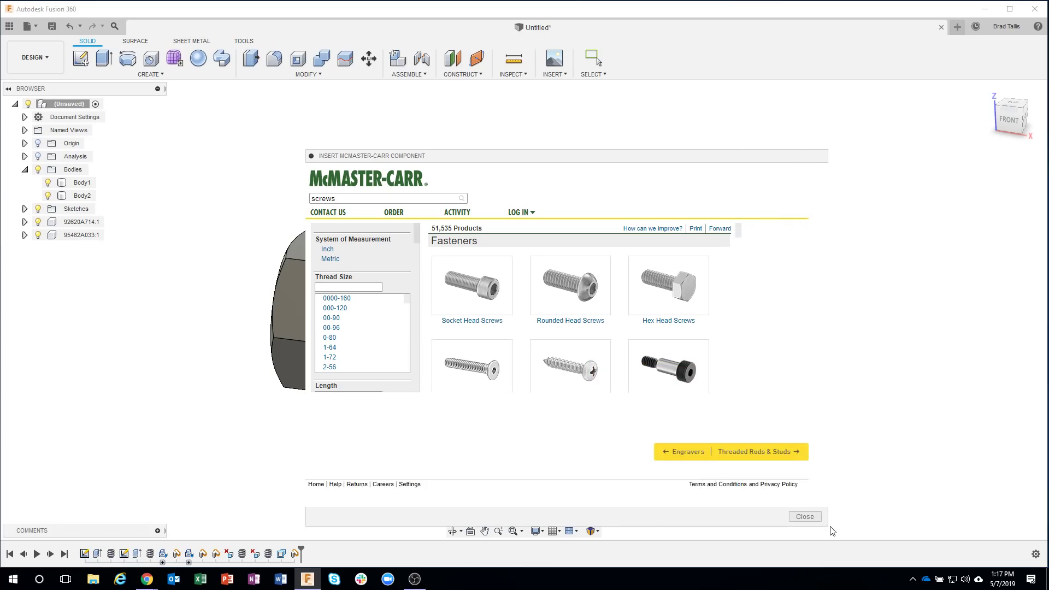
{"action": "left_click", "coordinate": [466, 281]}
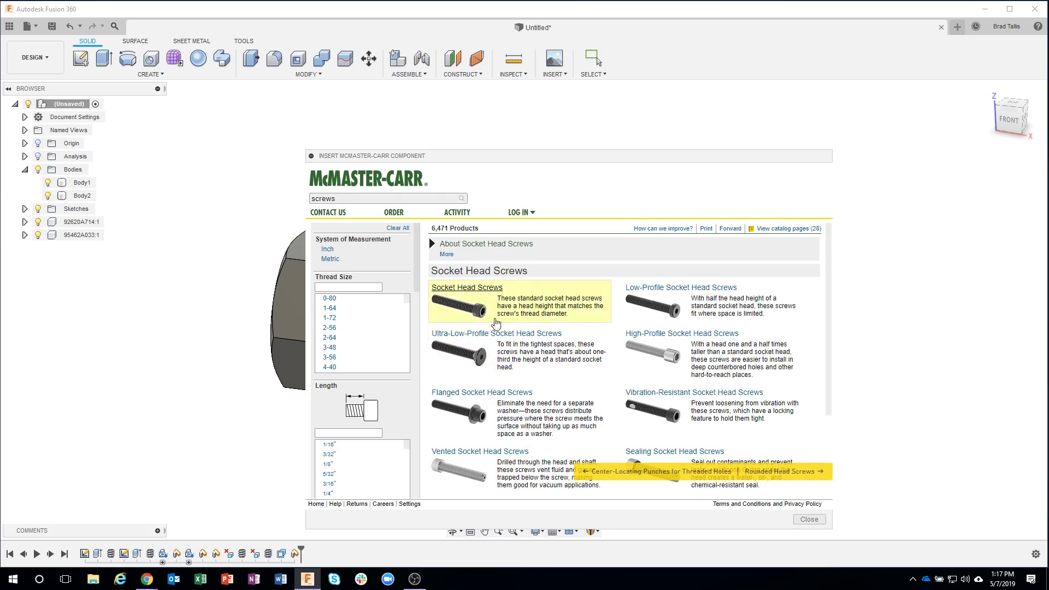
{"action": "left_click", "coordinate": [493, 313]}
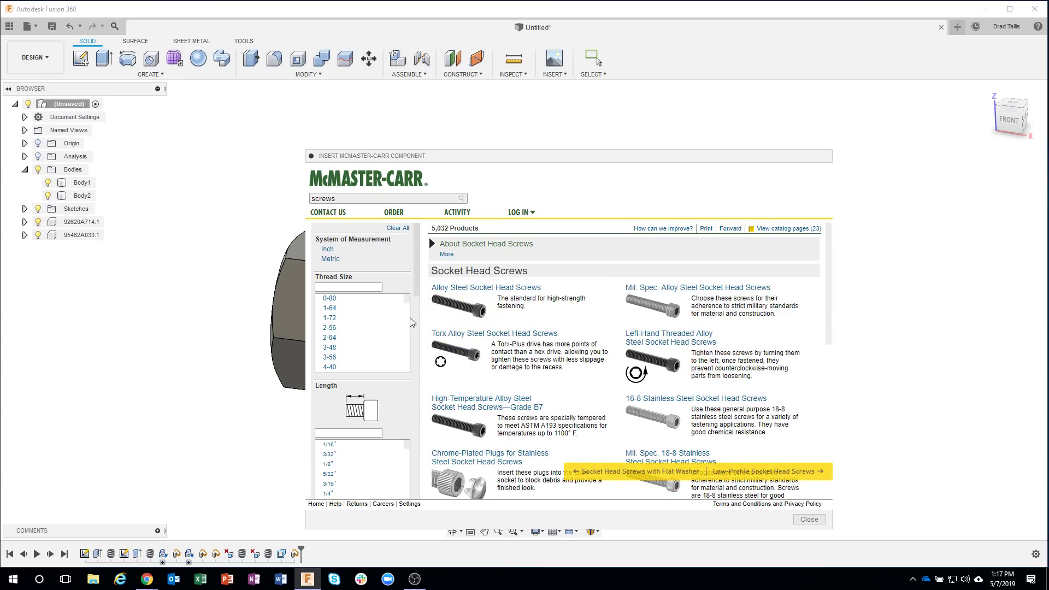
{"action": "scroll", "coordinate": [336, 343], "scroll_direction": "down", "scroll_amount": 5}
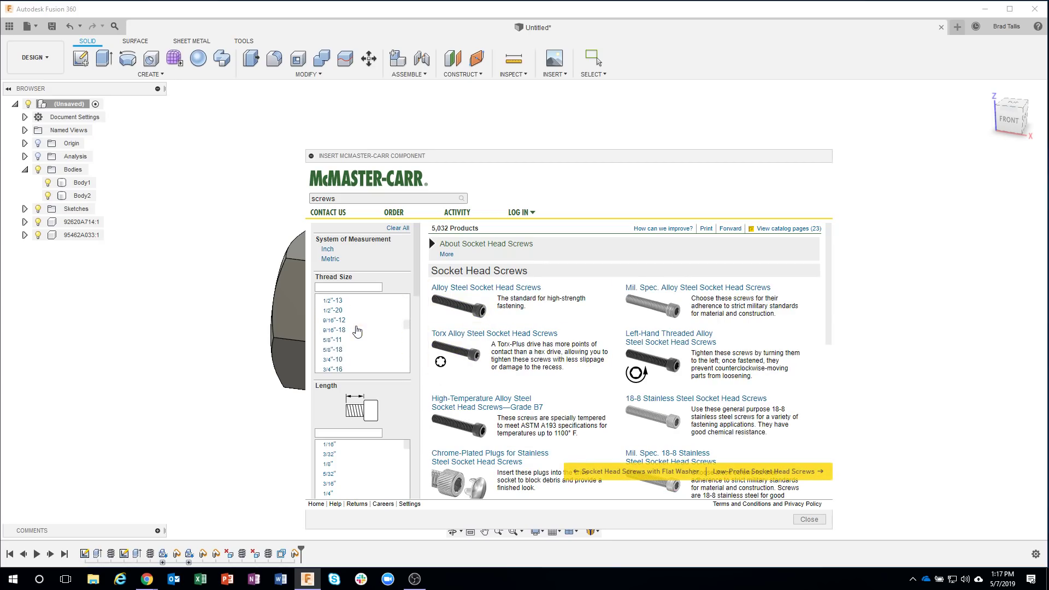
{"action": "left_click", "coordinate": [333, 340]}
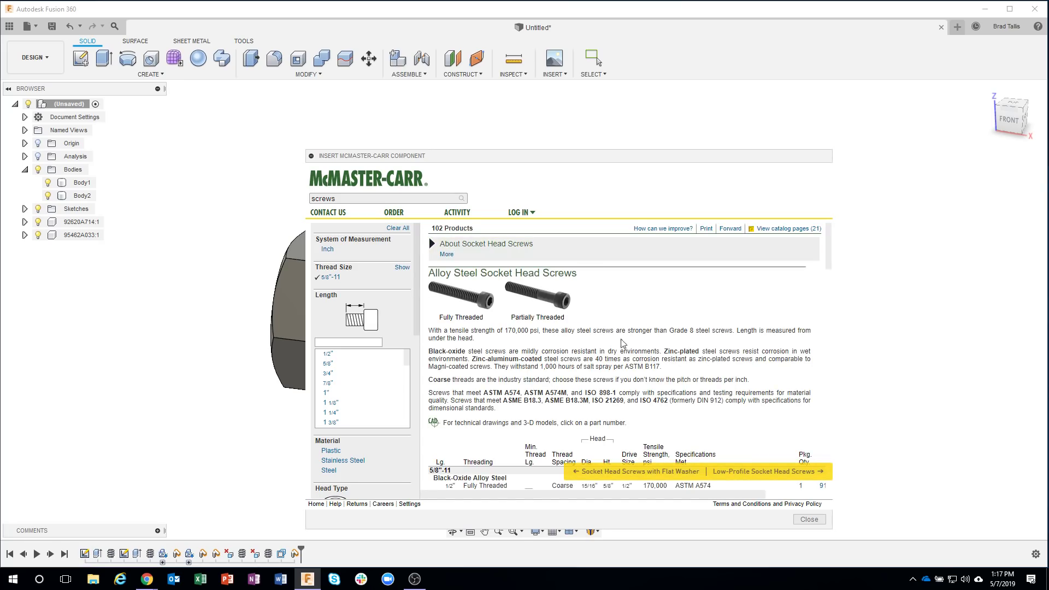
{"action": "mouse_move", "coordinate": [479, 302]}
{"action": "left_click", "coordinate": [806, 519]}
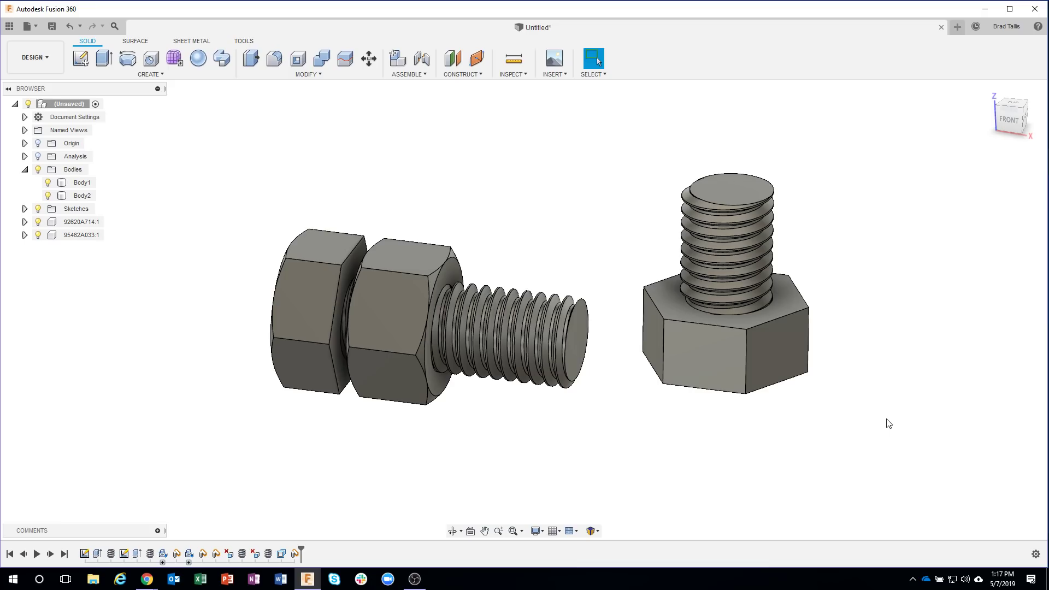
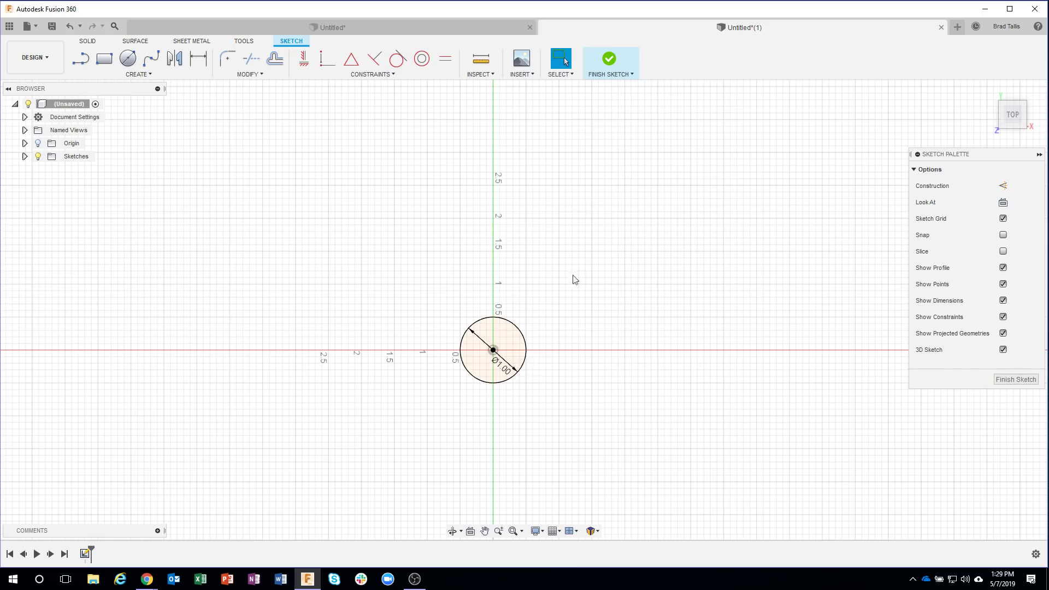
Finish the 1 in circle sketch and extrude its profile 2 in upward as a new body.
{"action": "left_click", "coordinate": [606, 60]}
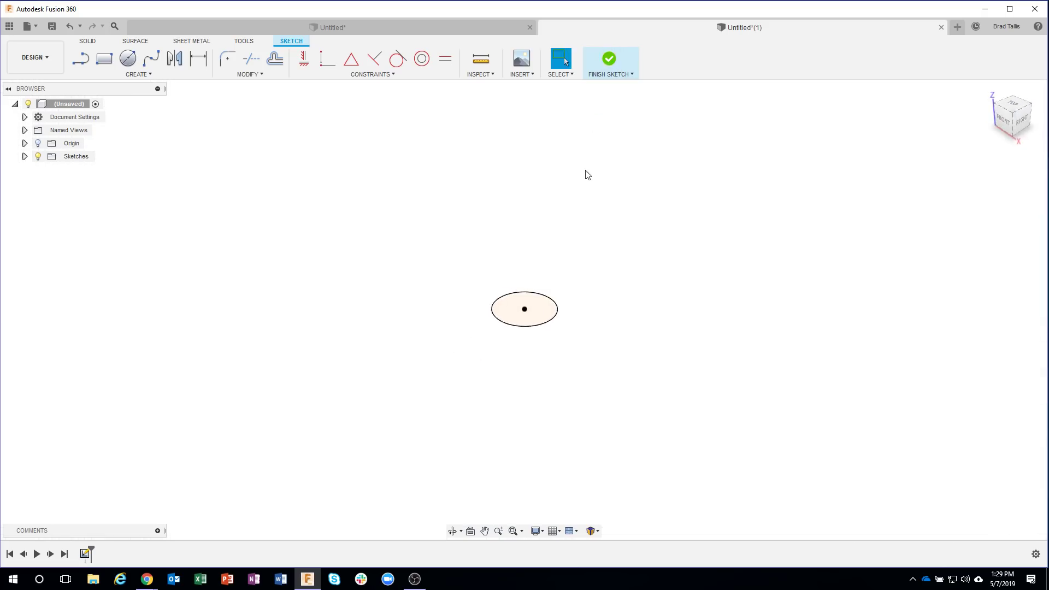
{"action": "right_click", "coordinate": [542, 322]}
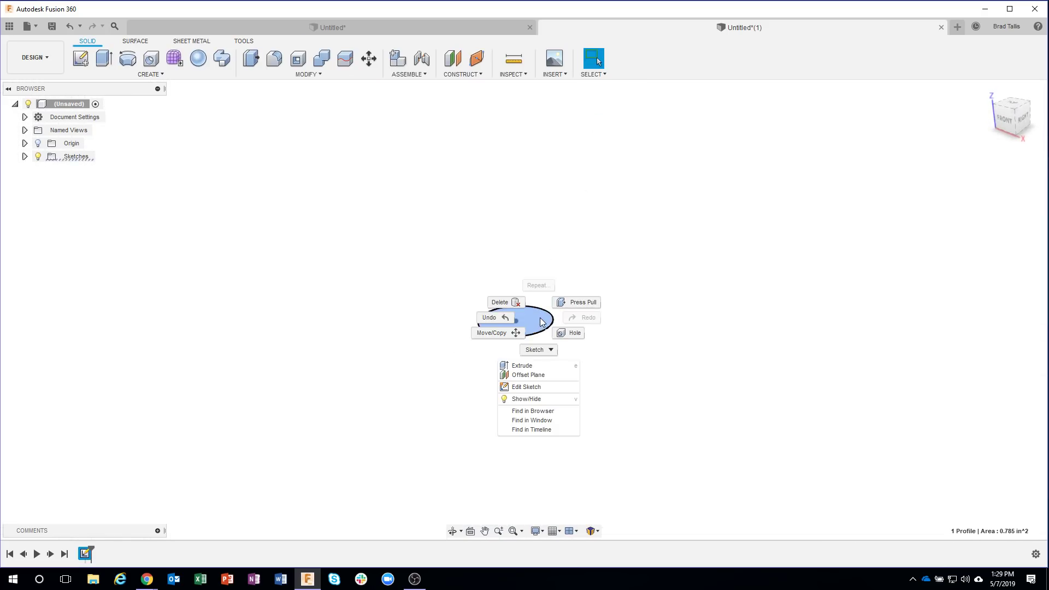
{"action": "left_click", "coordinate": [538, 366]}
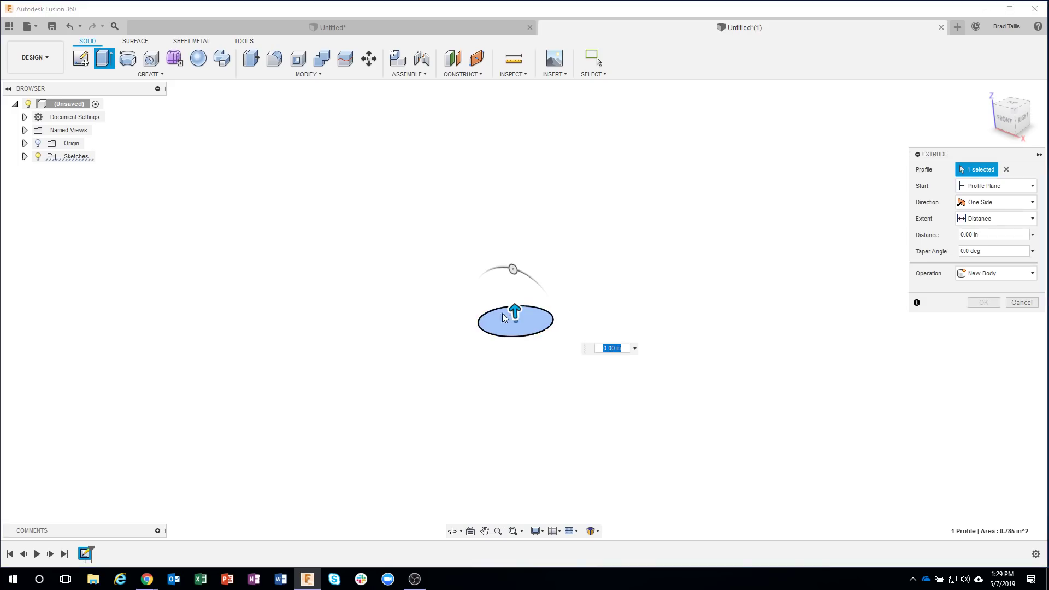
{"action": "left_click_drag", "start_coordinate": [513, 307], "coordinate": [525, 216]}
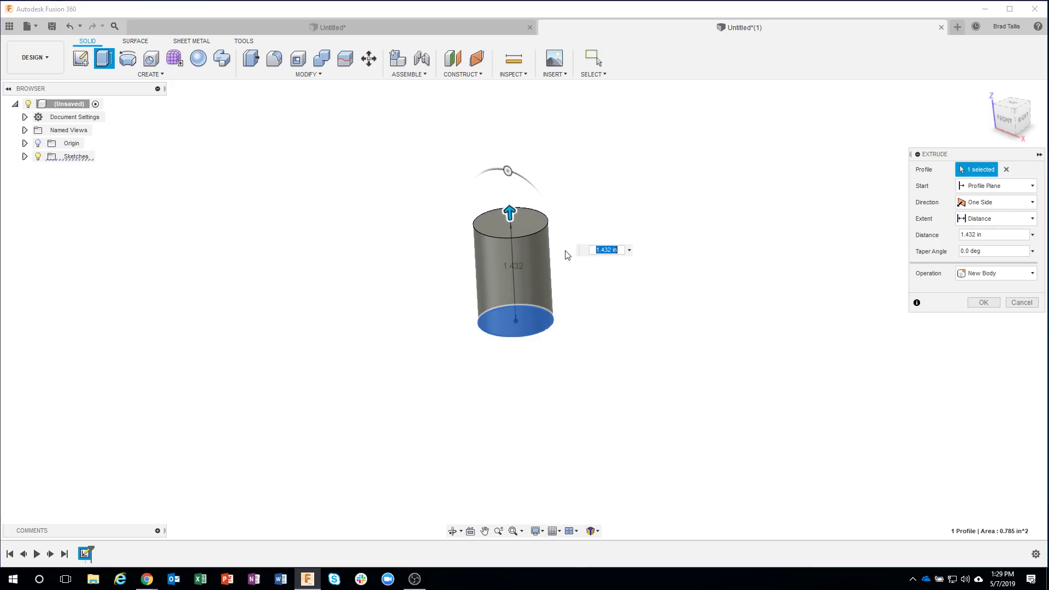
{"action": "type", "text": "2"}
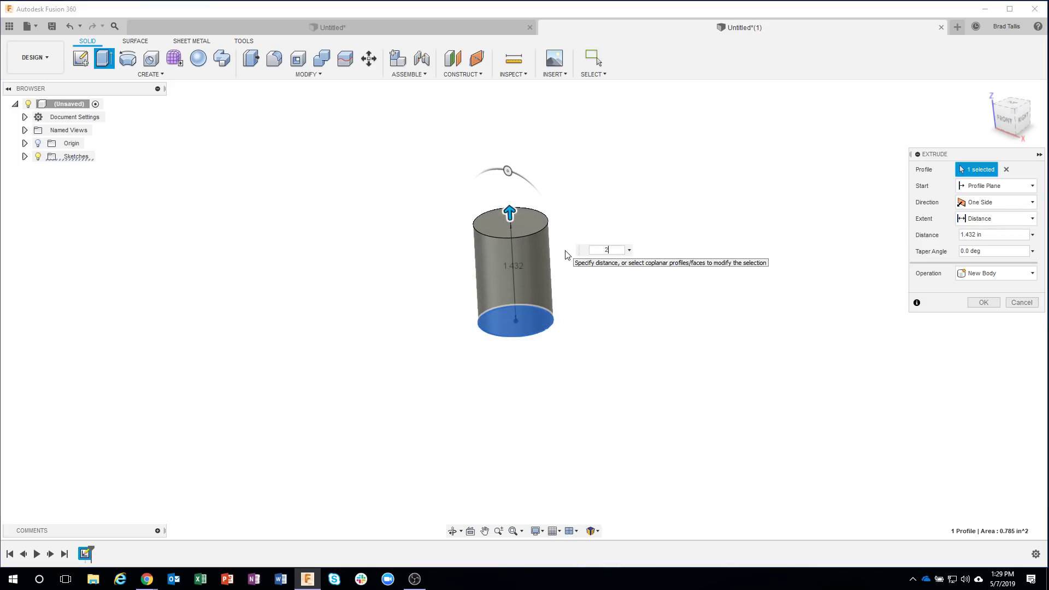
{"action": "key", "text": "Return"}
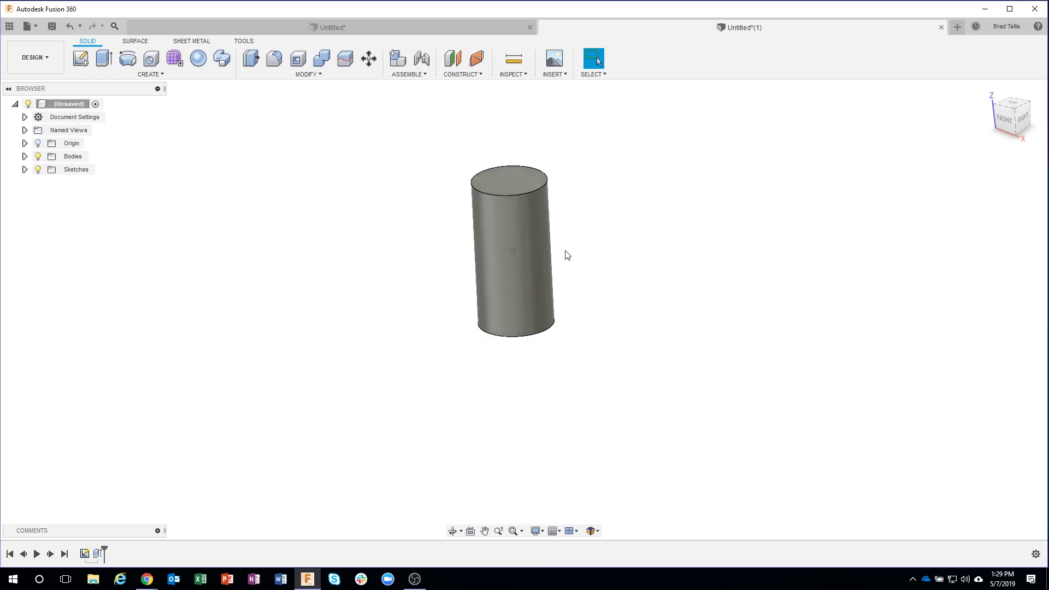
Start a Coil on the cylinder's bottom face, drawing its 1 in diameter base circle from the face's center out to the edge.
{"action": "scroll", "coordinate": [609, 206], "scroll_direction": "up", "scroll_amount": 3}
{"action": "scroll", "coordinate": [490, 212], "scroll_direction": "up", "scroll_amount": 1}
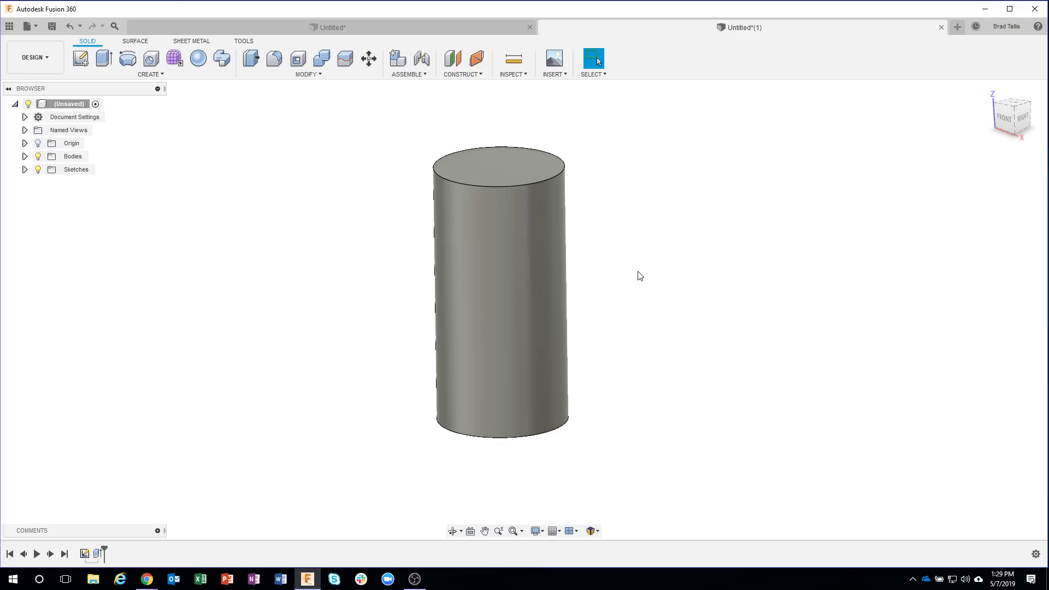
{"action": "left_click", "coordinate": [148, 73]}
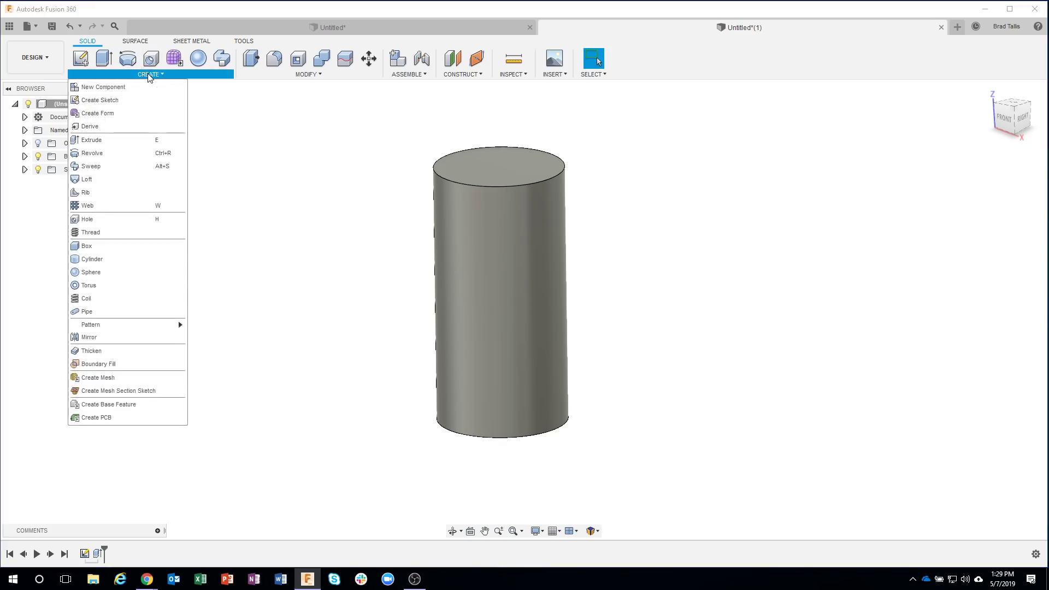
{"action": "left_click", "coordinate": [104, 299]}
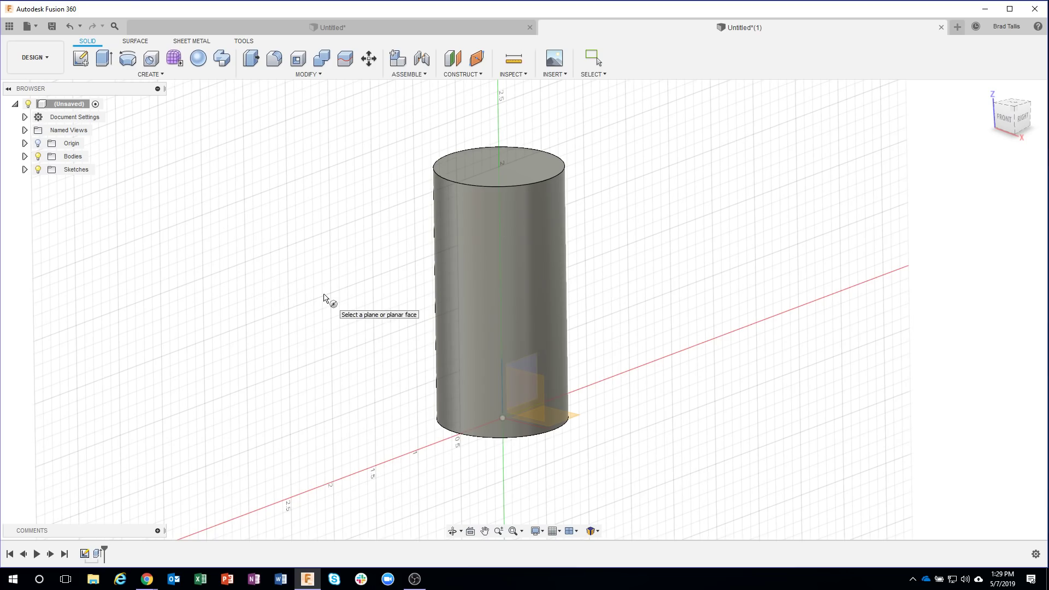
{"action": "middle_click_drag", "start_coordinate": [353, 307], "coordinate": [503, 406], "text": "shift"}
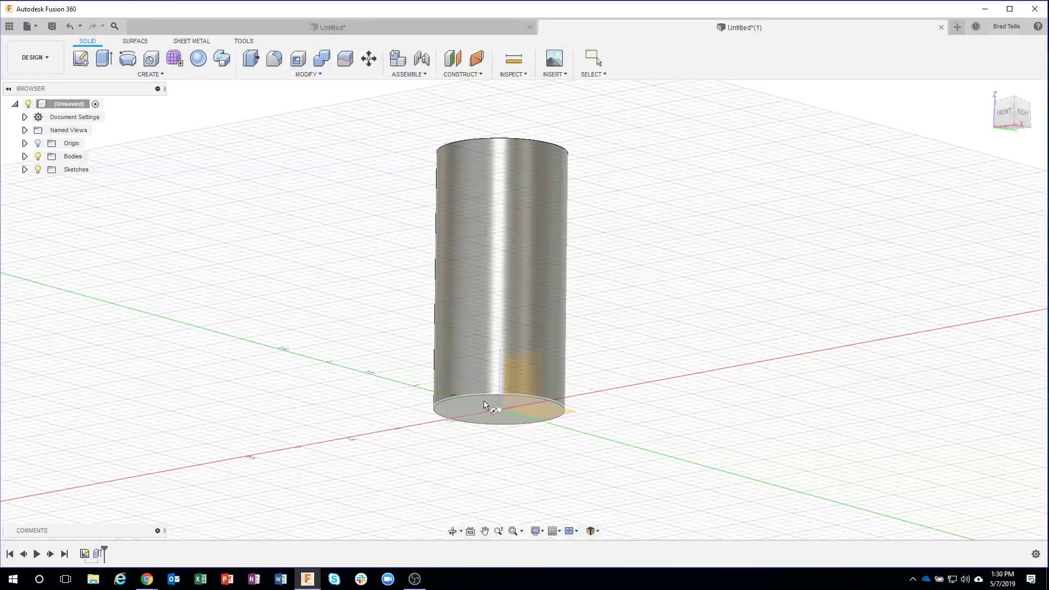
{"action": "left_click", "coordinate": [484, 405]}
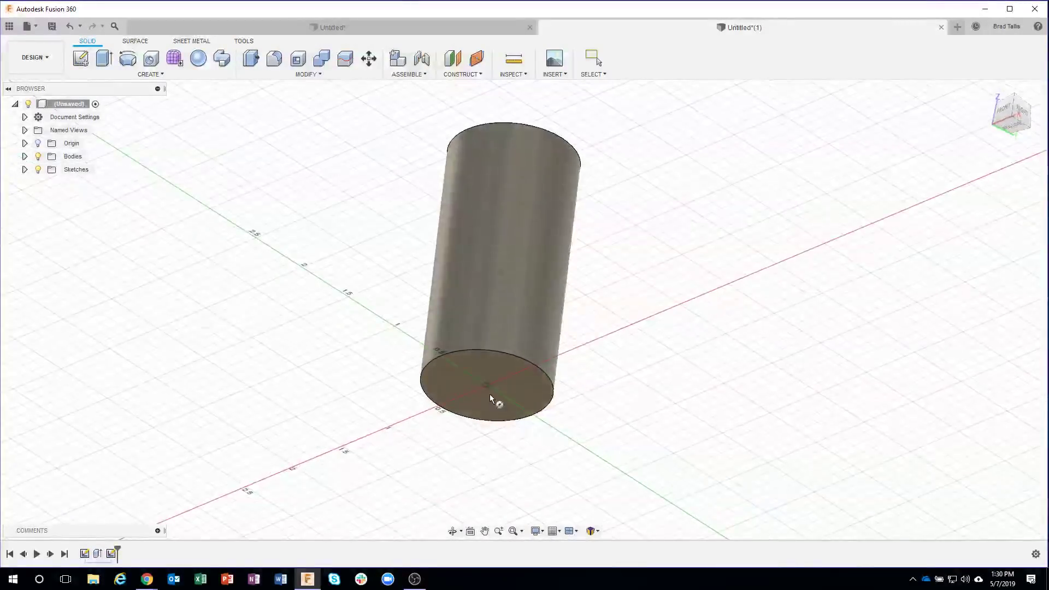
{"action": "left_click", "coordinate": [487, 384]}
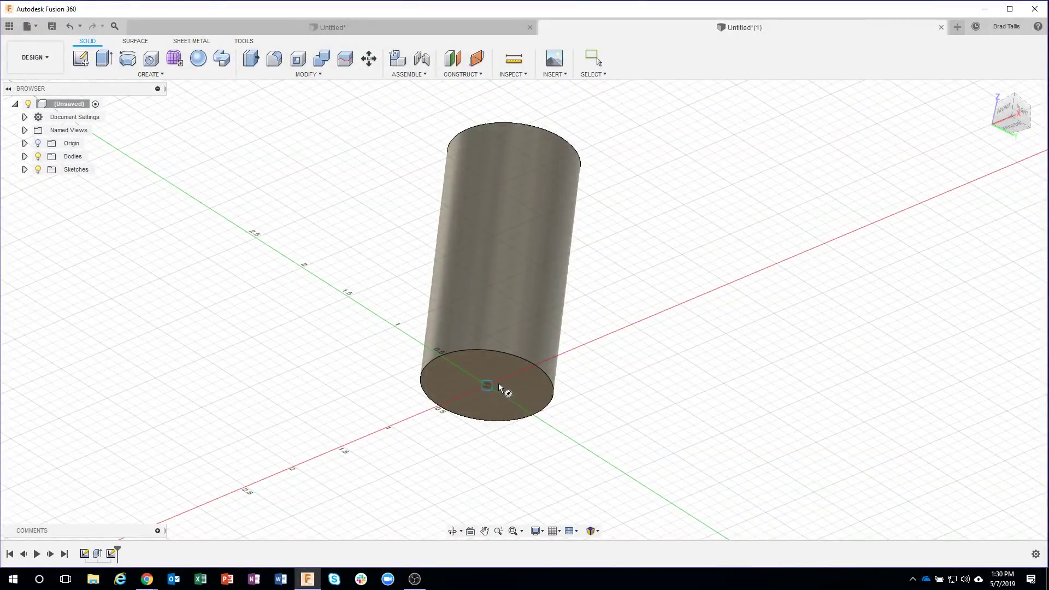
{"action": "left_click", "coordinate": [537, 369]}
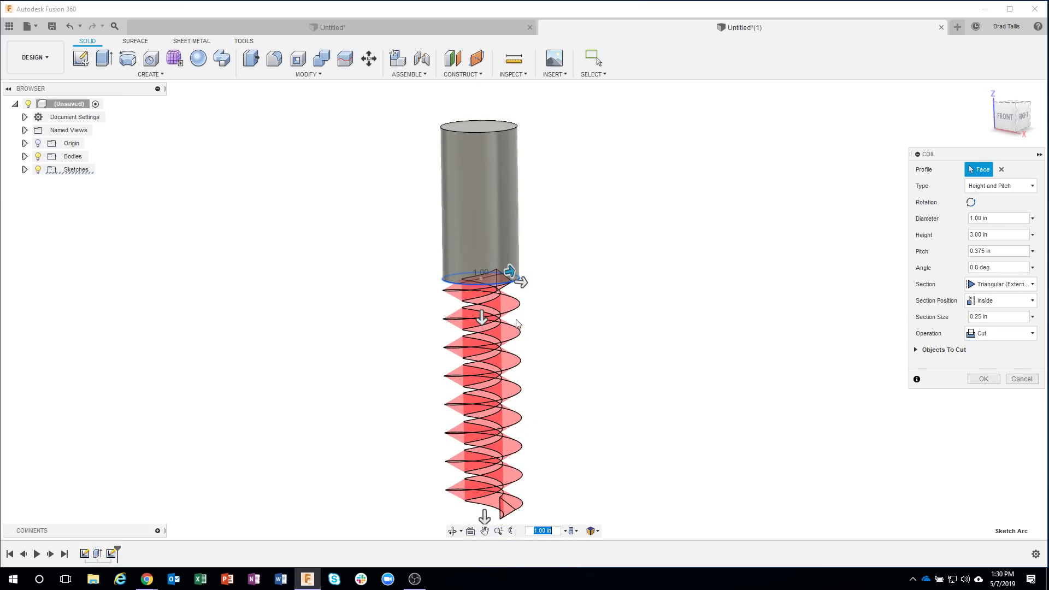
{"action": "left_click_drag", "start_coordinate": [484, 516], "coordinate": [483, 442]}
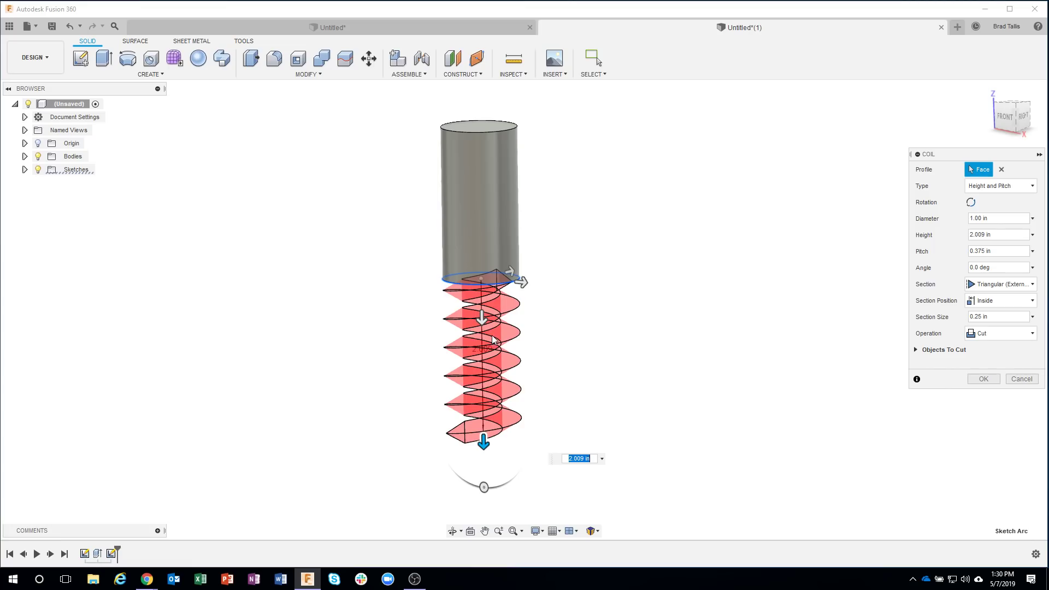
{"action": "left_click_drag", "start_coordinate": [487, 327], "coordinate": [485, 178]}
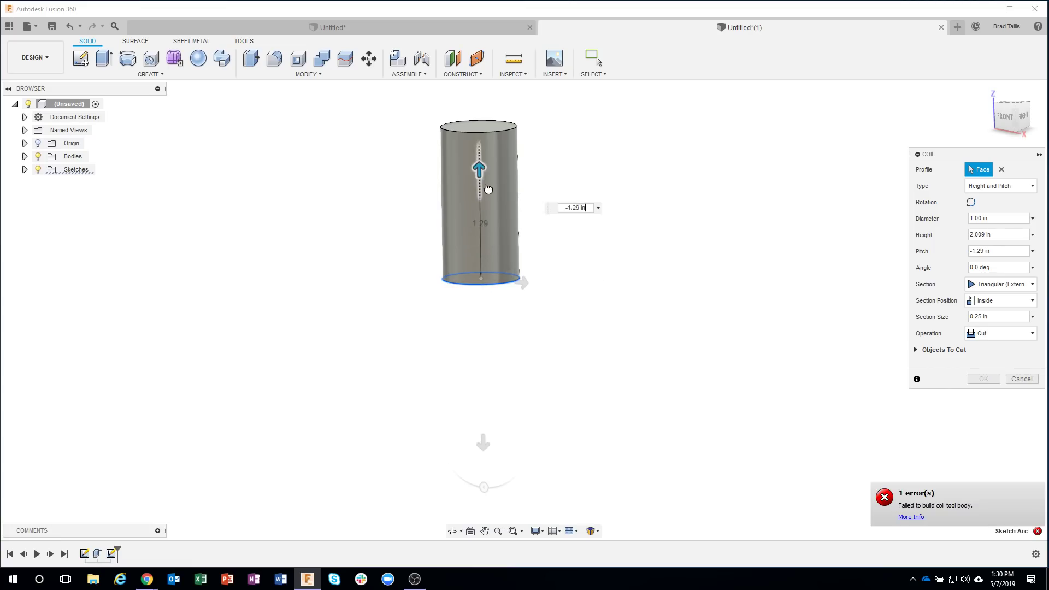
{"action": "middle_click_drag", "start_coordinate": [676, 206], "coordinate": [673, 240]}
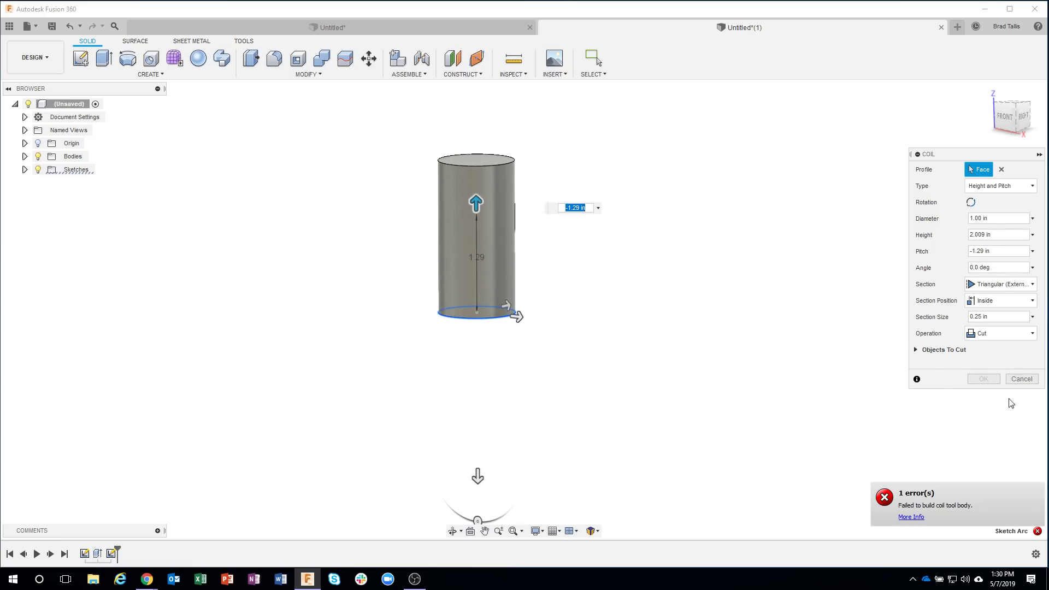
{"action": "left_click", "coordinate": [1022, 379]}
Start a new Coil on the cylinder's bottom face, drawing its 1 in base circle from the face's center out to the edge.
{"action": "middle_click_drag", "start_coordinate": [538, 250], "coordinate": [129, 77], "text": "shift"}
{"action": "left_click", "coordinate": [129, 78]}
{"action": "left_click", "coordinate": [90, 286]}
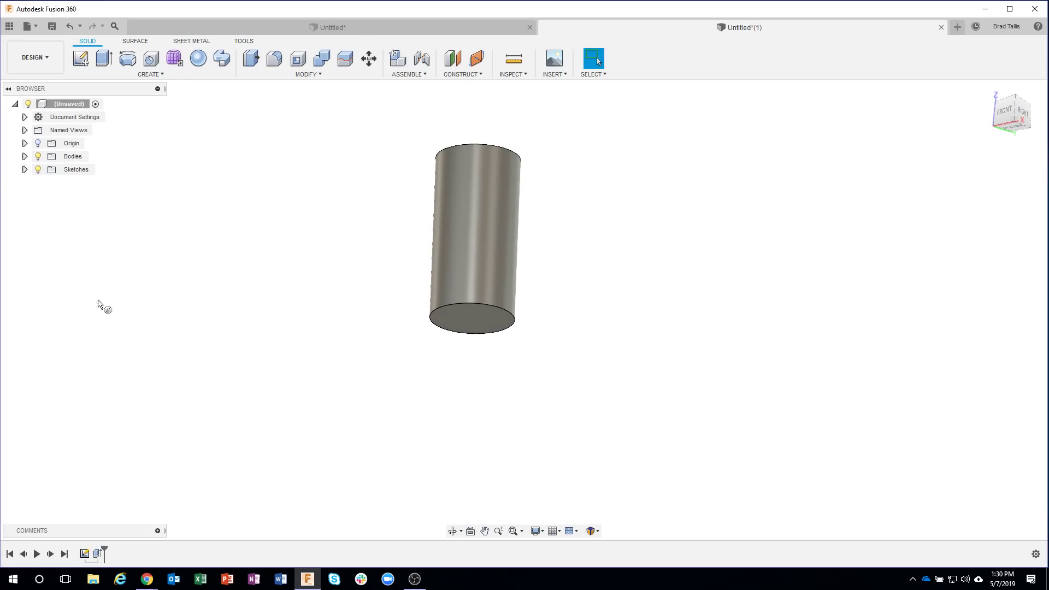
{"action": "left_click", "coordinate": [437, 324]}
{"action": "left_click", "coordinate": [472, 318]}
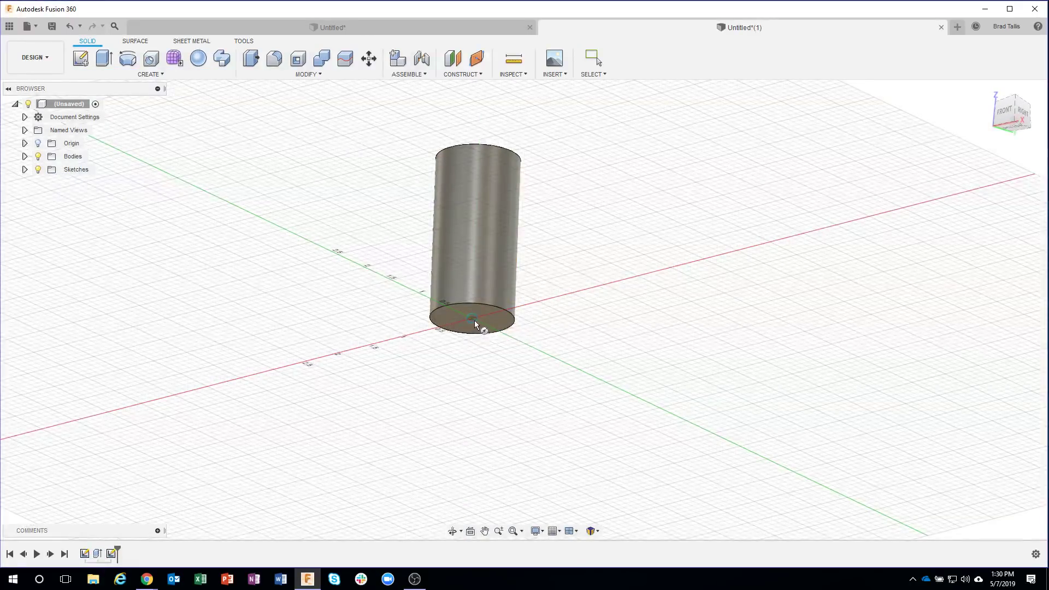
{"action": "left_click", "coordinate": [509, 313]}
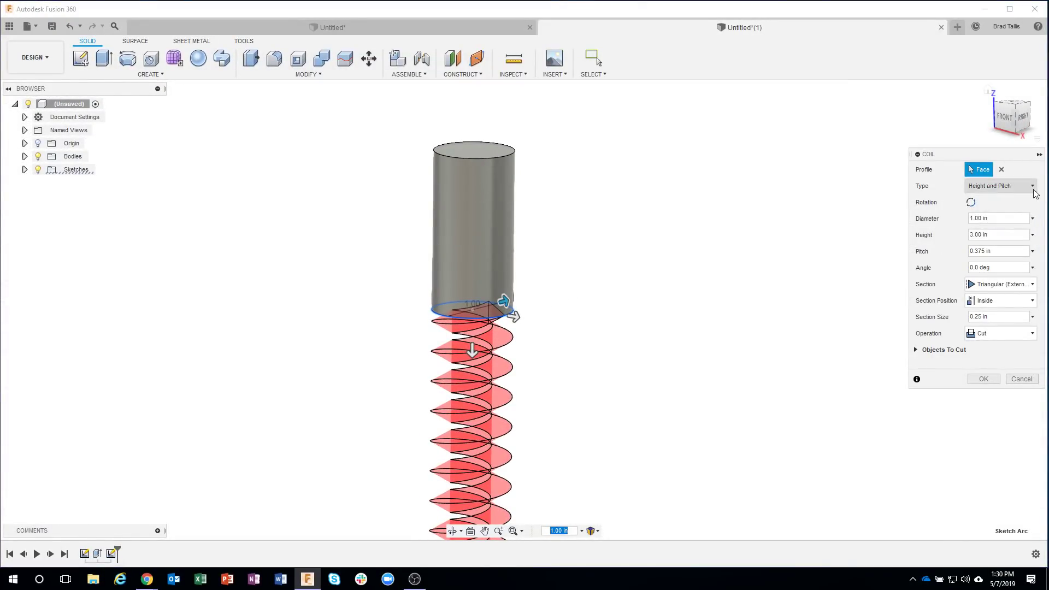
Try the Revolution and Height coil type, switch to Revolution and Pitch, and flip the rotation direction and back.
{"action": "left_click", "coordinate": [1007, 185]}
{"action": "left_click", "coordinate": [1017, 201]}
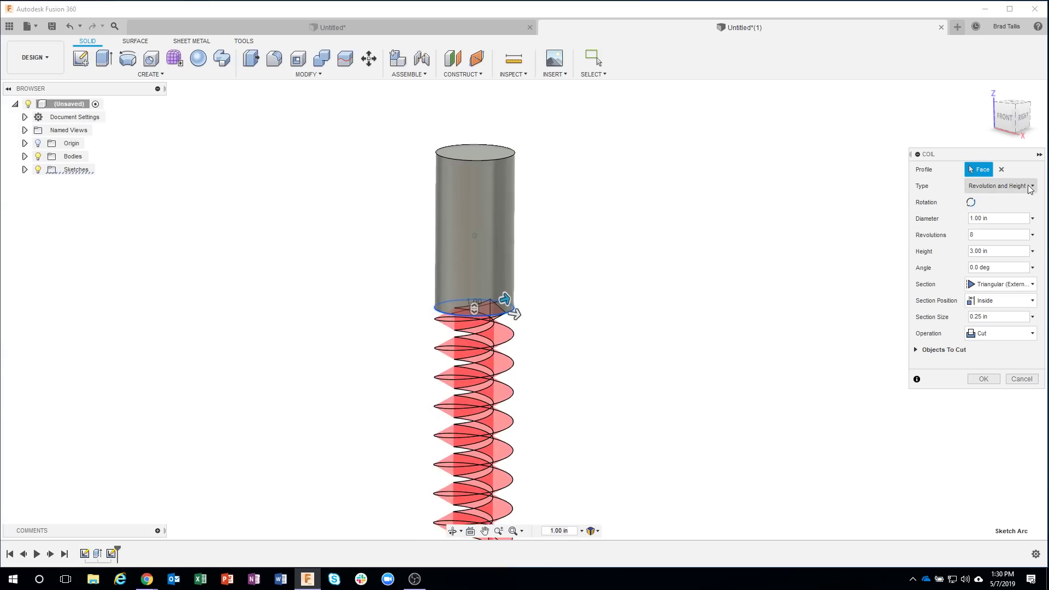
{"action": "left_click", "coordinate": [1025, 188]}
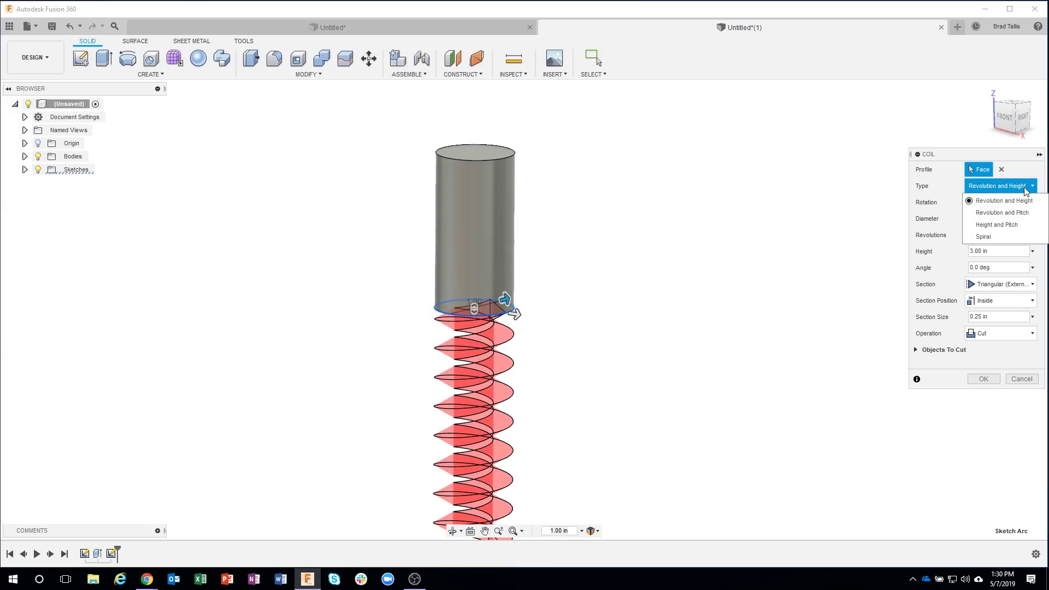
{"action": "left_click", "coordinate": [1002, 213]}
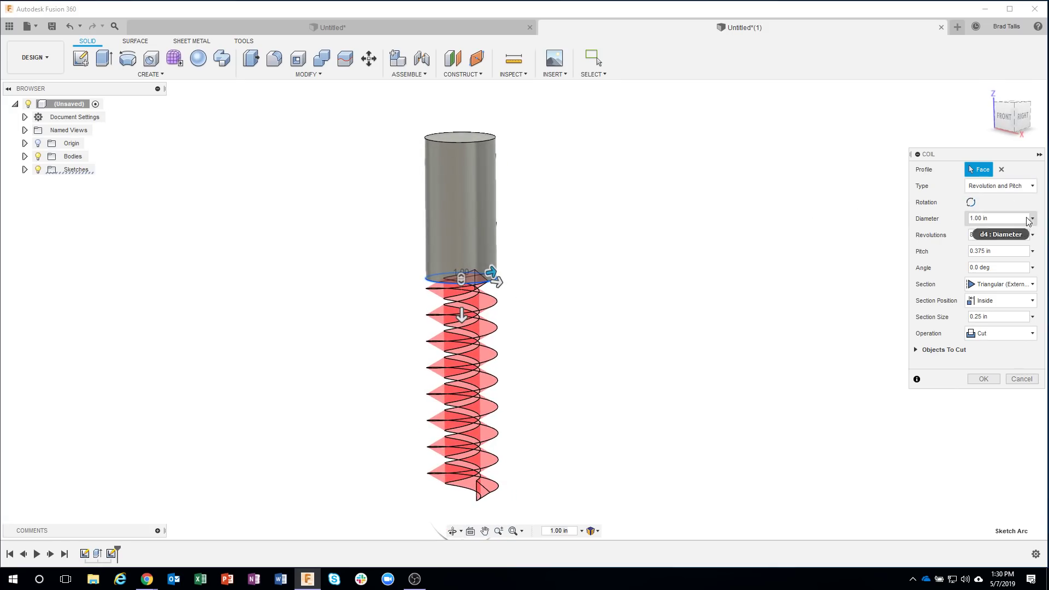
{"action": "middle_click_drag", "start_coordinate": [557, 341], "coordinate": [468, 480], "text": "shift"}
{"action": "mouse_move", "coordinate": [470, 478]}
{"action": "left_mouse_down"}
{"action": "mouse_move", "coordinate": [524, 403]}
{"action": "mouse_move", "coordinate": [474, 492]}
{"action": "mouse_move", "coordinate": [470, 480]}
{"action": "left_mouse_up"}
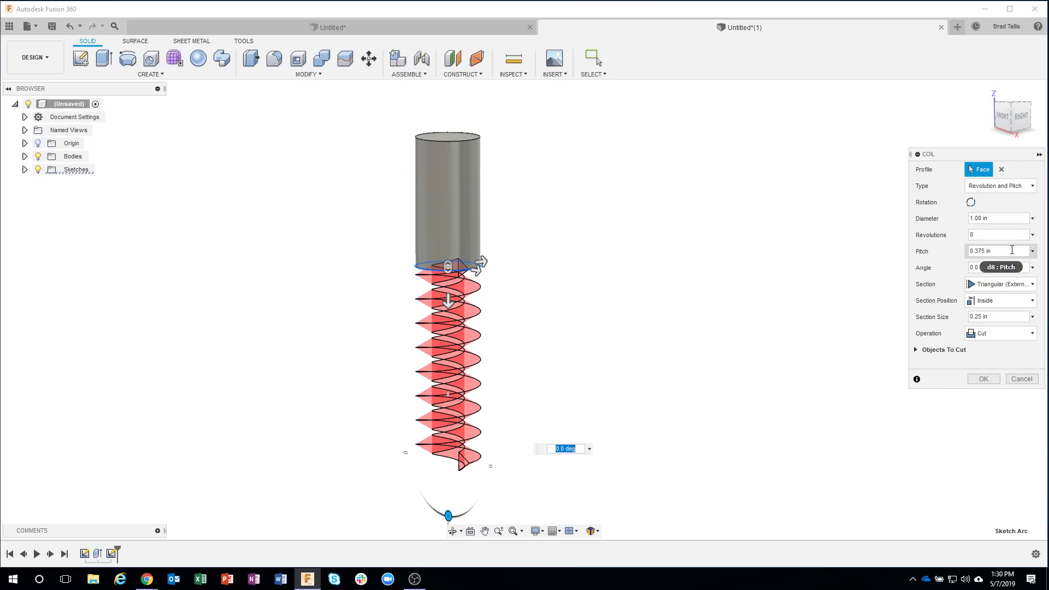
{"action": "left_click", "coordinate": [971, 202]}
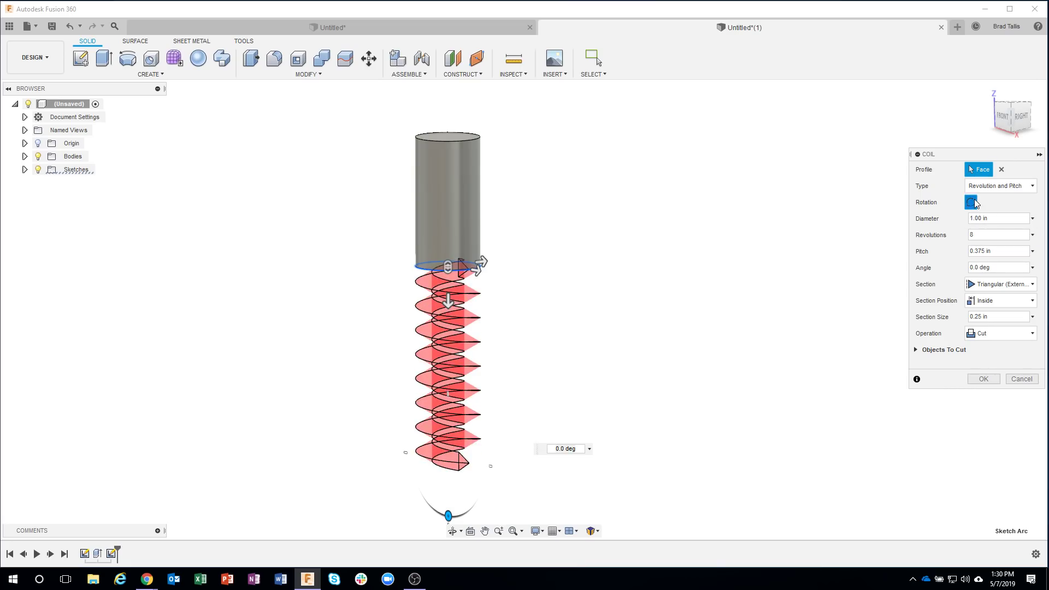
{"action": "left_click", "coordinate": [971, 202]}
Adjust the coil to 7 revolutions with a pitch of about -0.388 in, running it upward through the cylinder.
{"action": "middle_click_drag", "start_coordinate": [484, 252], "coordinate": [476, 265], "text": "shift"}
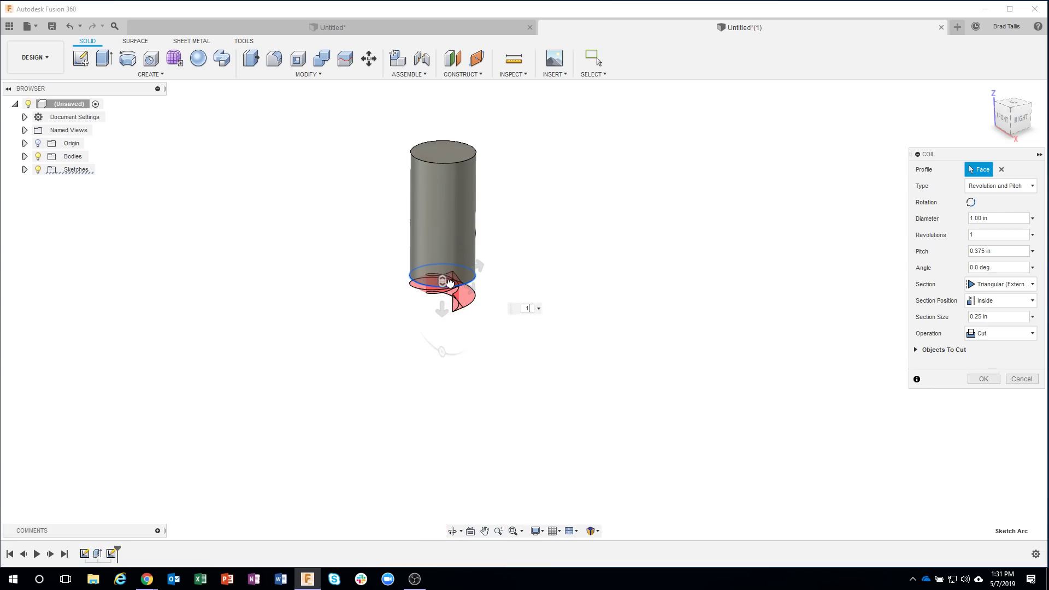
{"action": "mouse_move", "coordinate": [450, 270]}
{"action": "left_mouse_down"}
{"action": "mouse_move", "coordinate": [444, 363]}
{"action": "mouse_move", "coordinate": [446, 206]}
{"action": "mouse_move", "coordinate": [454, 262]}
{"action": "left_mouse_up"}
{"action": "middle_click_drag", "start_coordinate": [466, 187], "coordinate": [529, 173], "text": "shift"}
{"action": "scroll", "coordinate": [523, 161], "scroll_direction": "up", "scroll_amount": 4}
Set the coil's section to Circular and view the cut preview around the cylinder.
{"action": "left_click", "coordinate": [995, 285]}
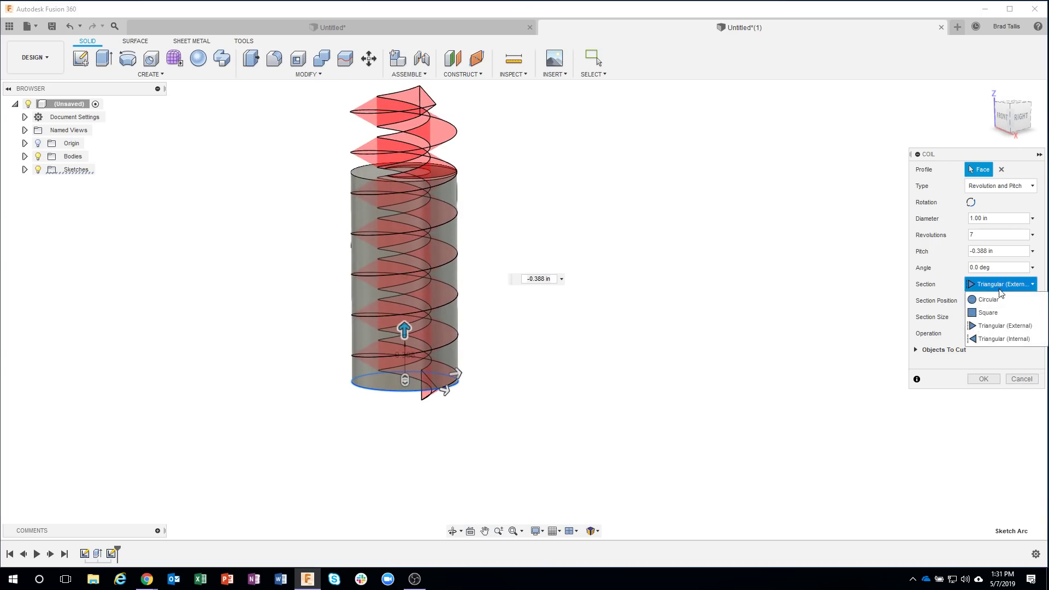
{"action": "left_click", "coordinate": [987, 300]}
{"action": "middle_click_drag", "start_coordinate": [675, 231], "coordinate": [466, 244], "text": "shift"}
{"action": "middle_click_drag", "start_coordinate": [547, 436], "coordinate": [453, 474], "text": "shift"}
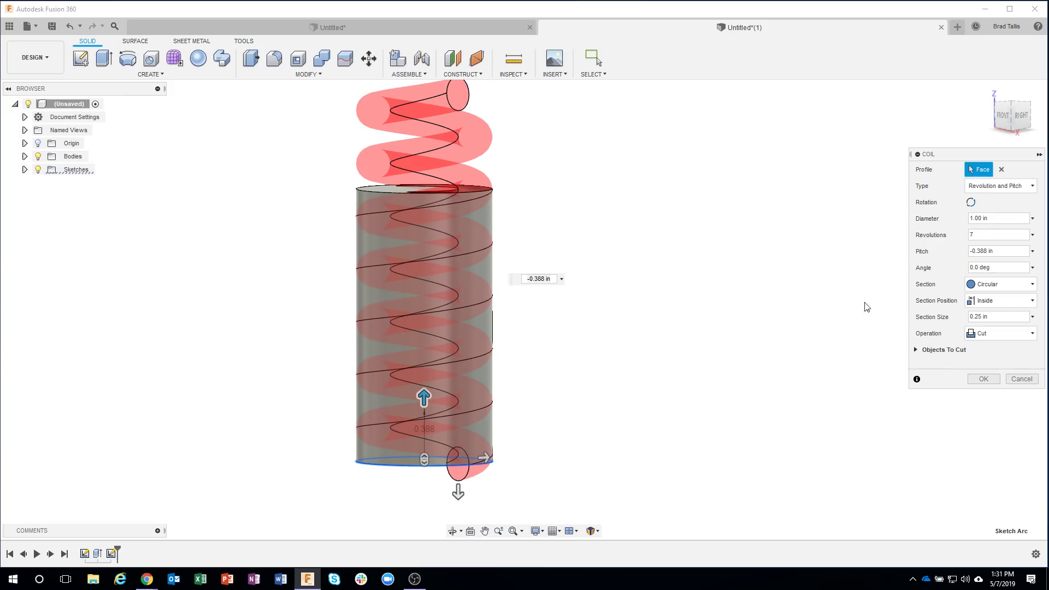
Keep the Revolution and Pitch type and set the coil to 4 revolutions with a -0.75 in pitch.
{"action": "left_click", "coordinate": [993, 187]}
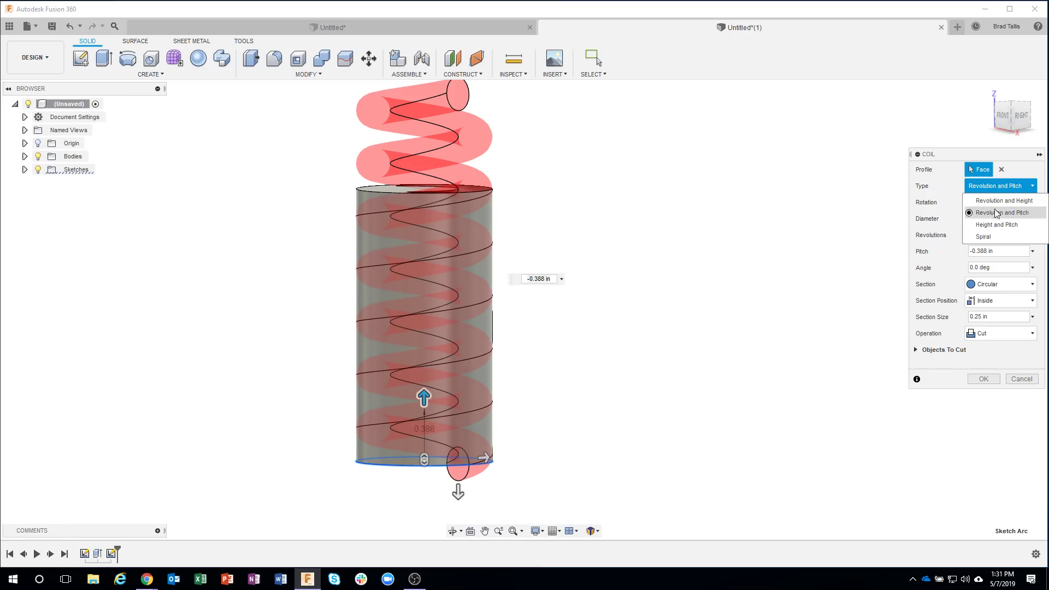
{"action": "left_click", "coordinate": [995, 213]}
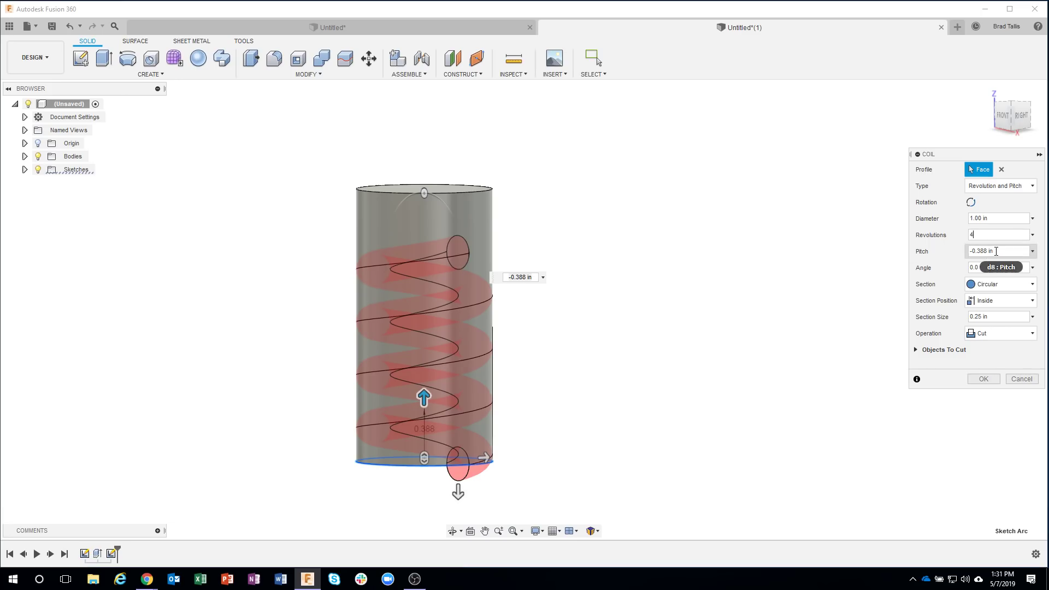
{"action": "left_click_drag", "start_coordinate": [996, 252], "coordinate": [968, 251]}
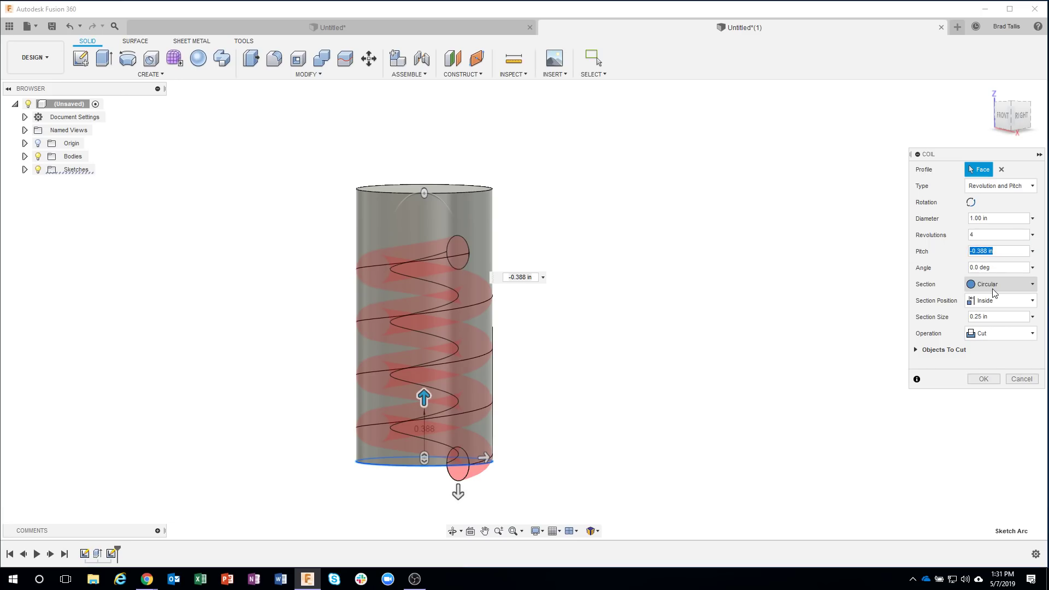
{"action": "type", "text": "-.75"}
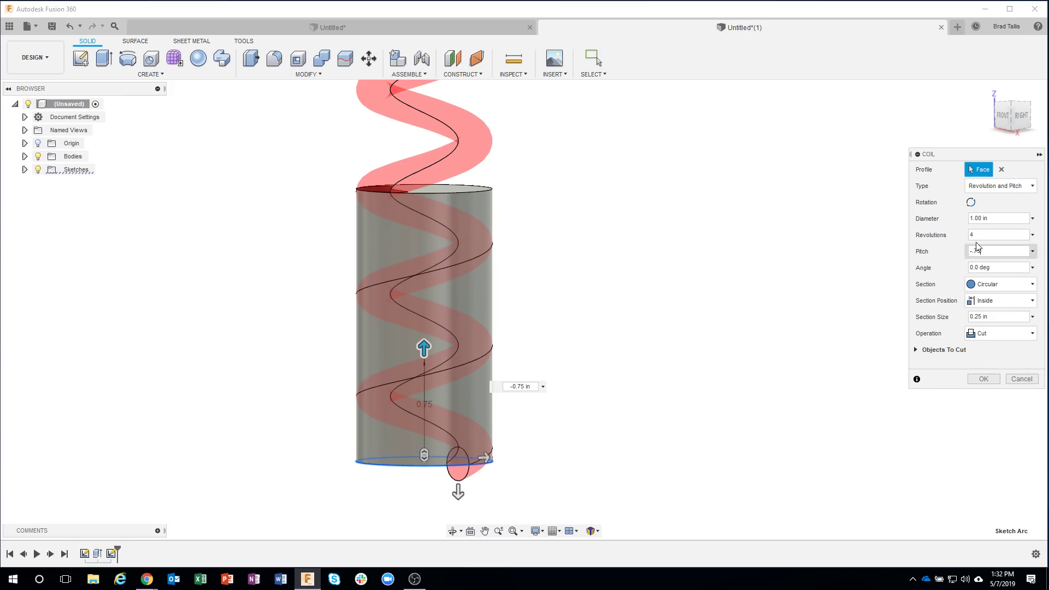
Switch the coil type to Revolution and Height, with a height of -2 in and 6 revolutions after trying 2.
{"action": "left_click", "coordinate": [1005, 187]}
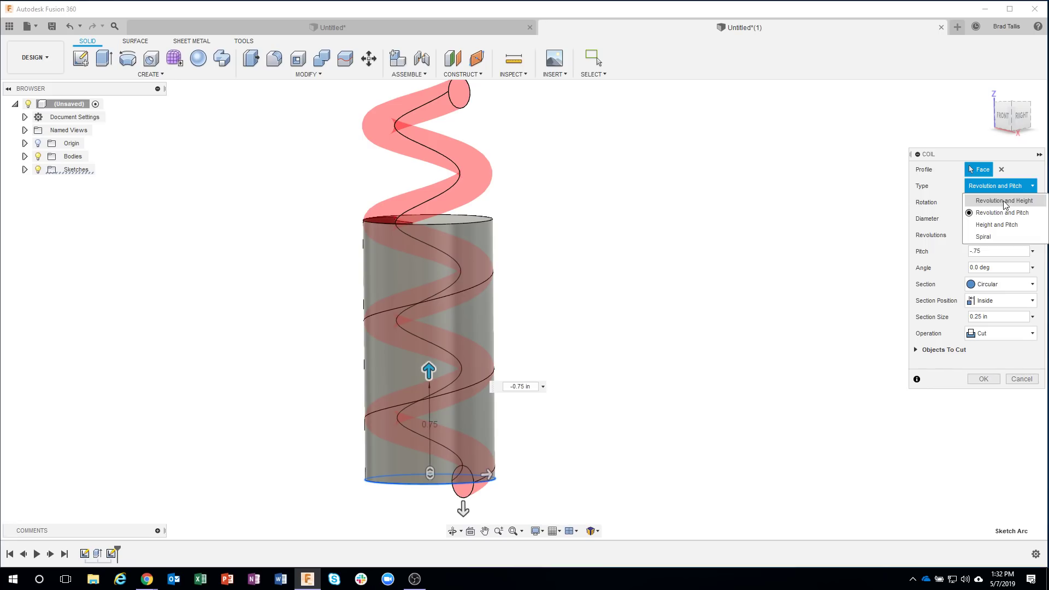
{"action": "left_click", "coordinate": [1004, 200]}
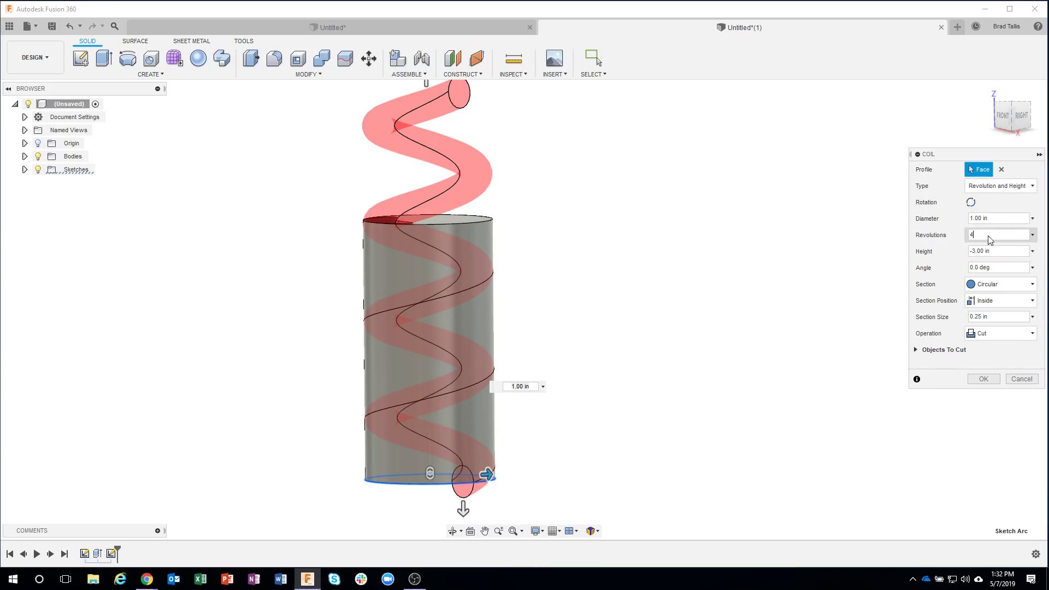
{"action": "type", "text": "6"}
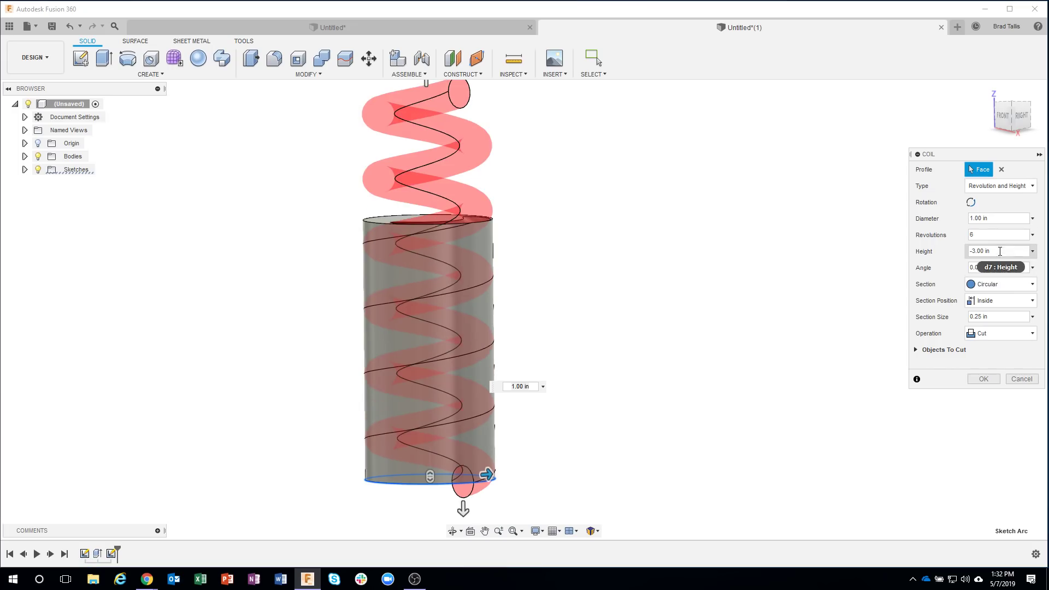
{"action": "left_click_drag", "start_coordinate": [990, 251], "coordinate": [971, 249]}
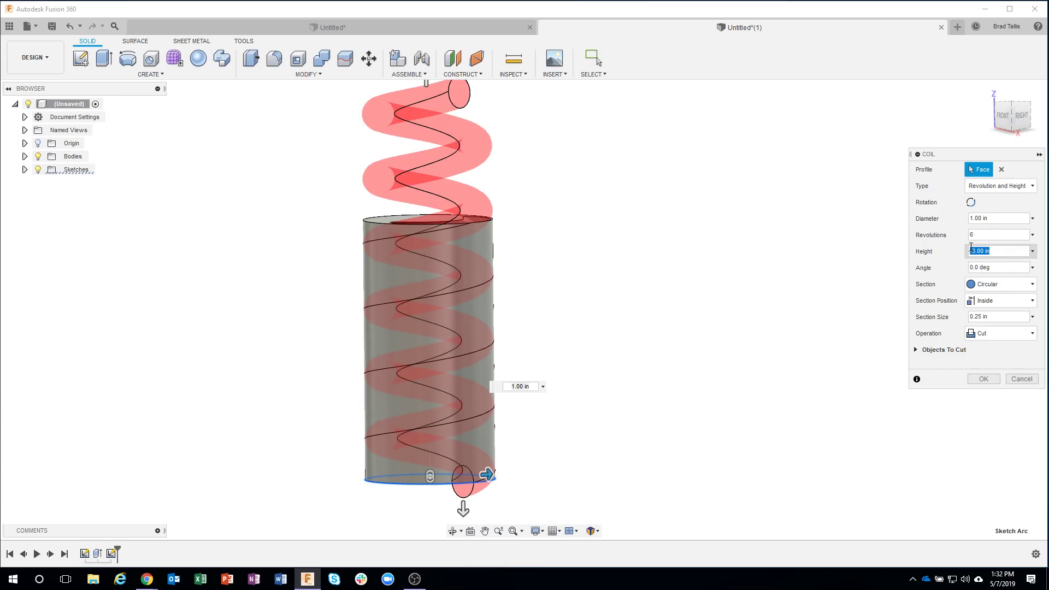
{"action": "type", "text": "-2"}
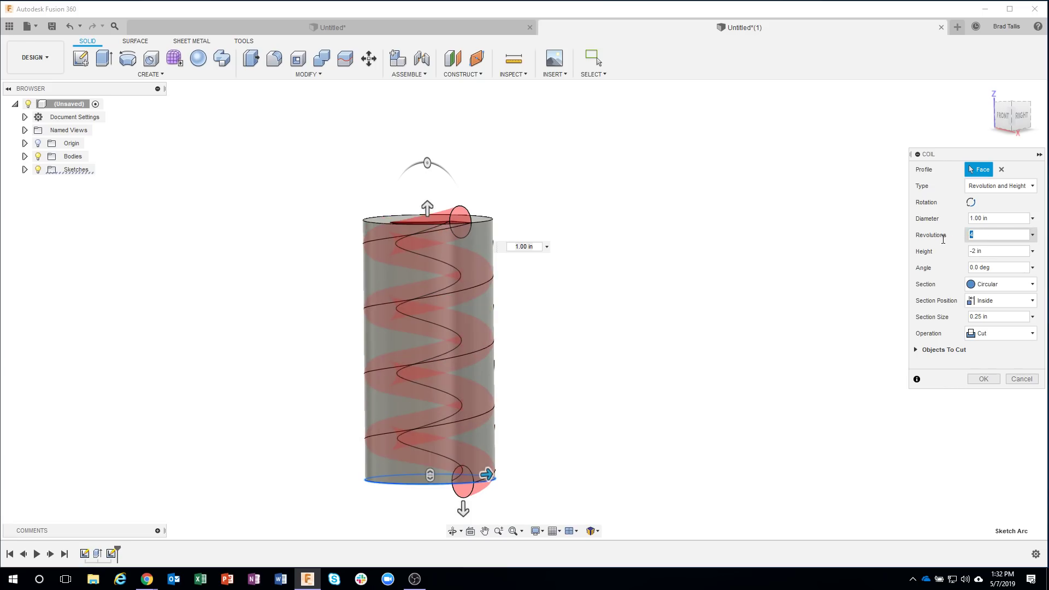
{"action": "type", "text": "2"}
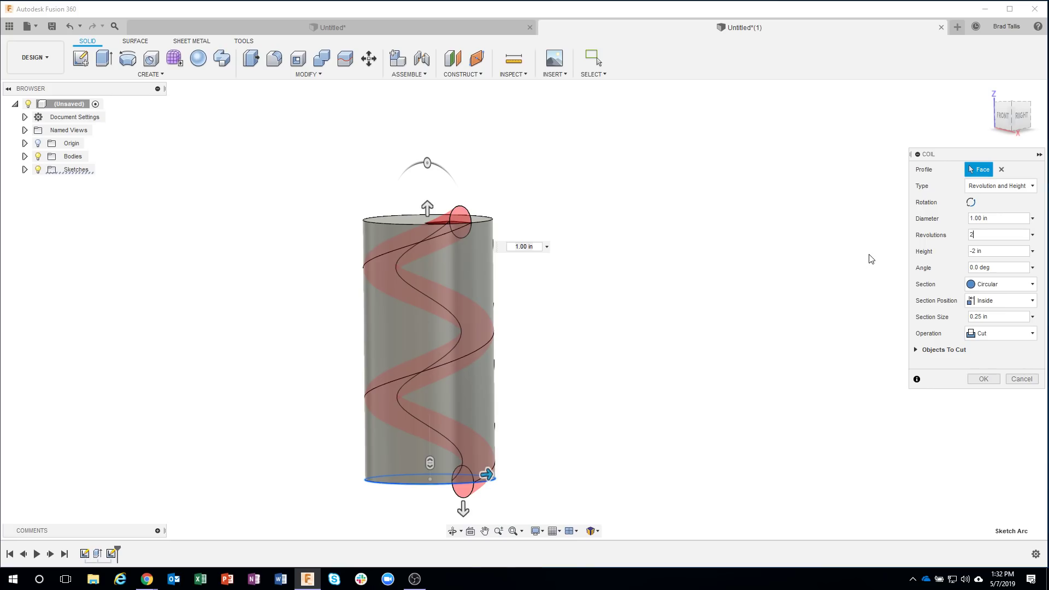
{"action": "type", "text": "6"}
Preview the Height and Pitch and Spiral coil types, and return the type to Revolution and Height.
{"action": "left_click", "coordinate": [1016, 187]}
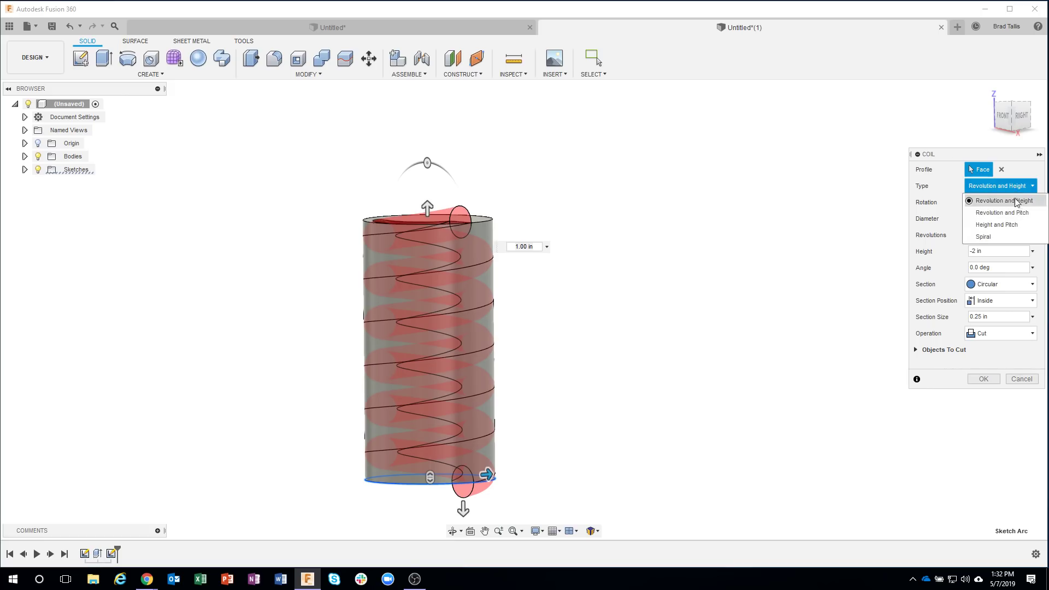
{"action": "left_click", "coordinate": [1012, 225]}
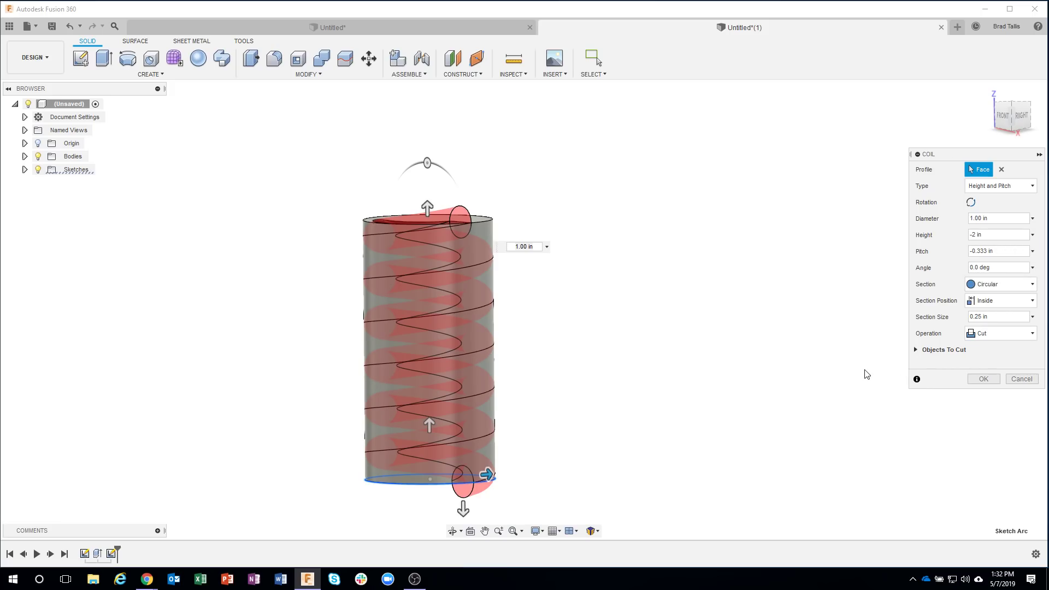
{"action": "left_click", "coordinate": [988, 188]}
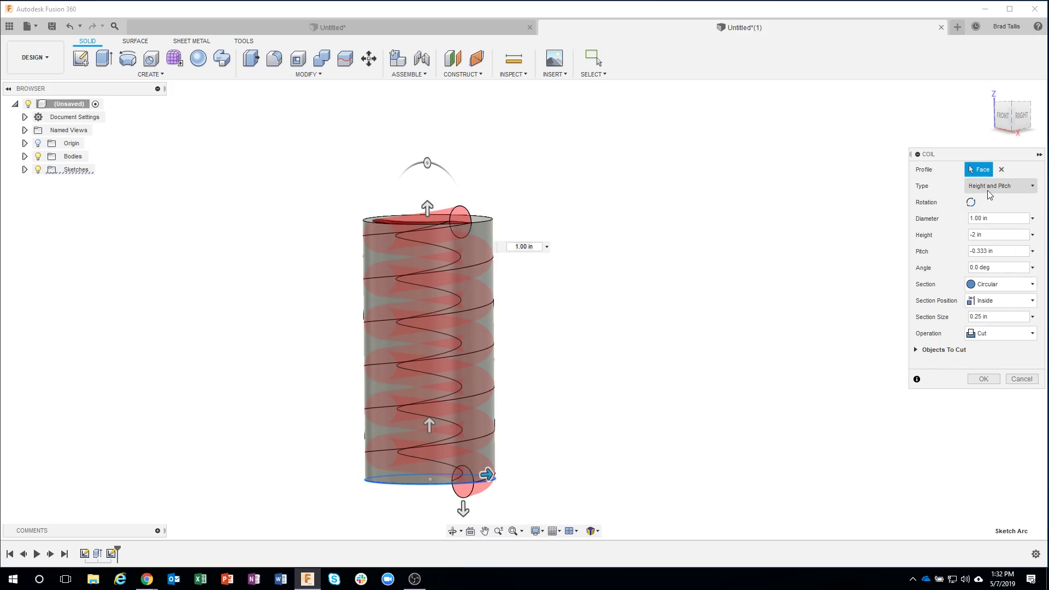
{"action": "left_click", "coordinate": [985, 235]}
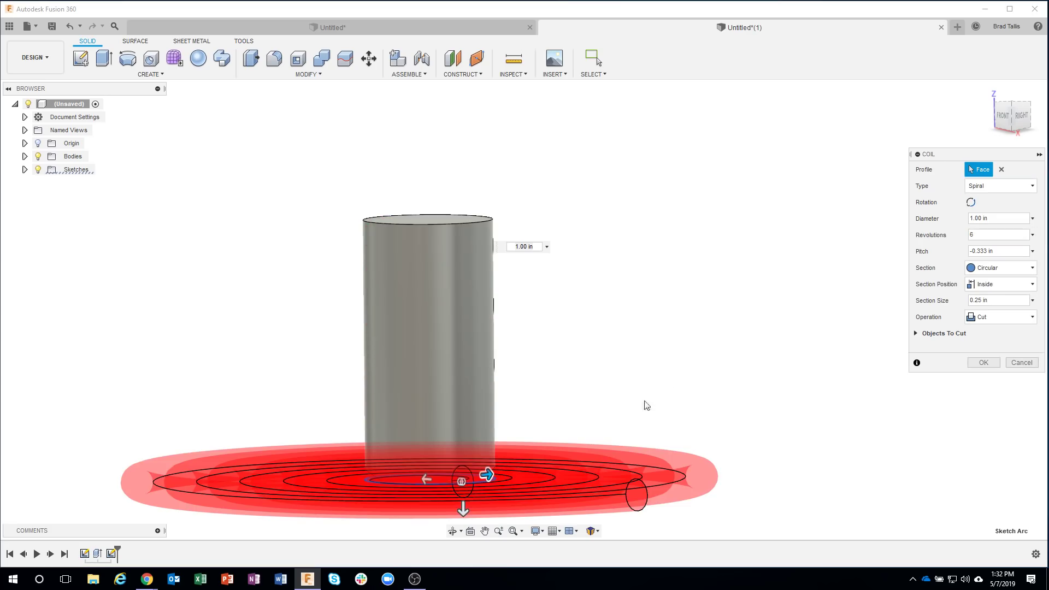
{"action": "middle_click_drag", "start_coordinate": [671, 381], "coordinate": [457, 248], "text": "shift"}
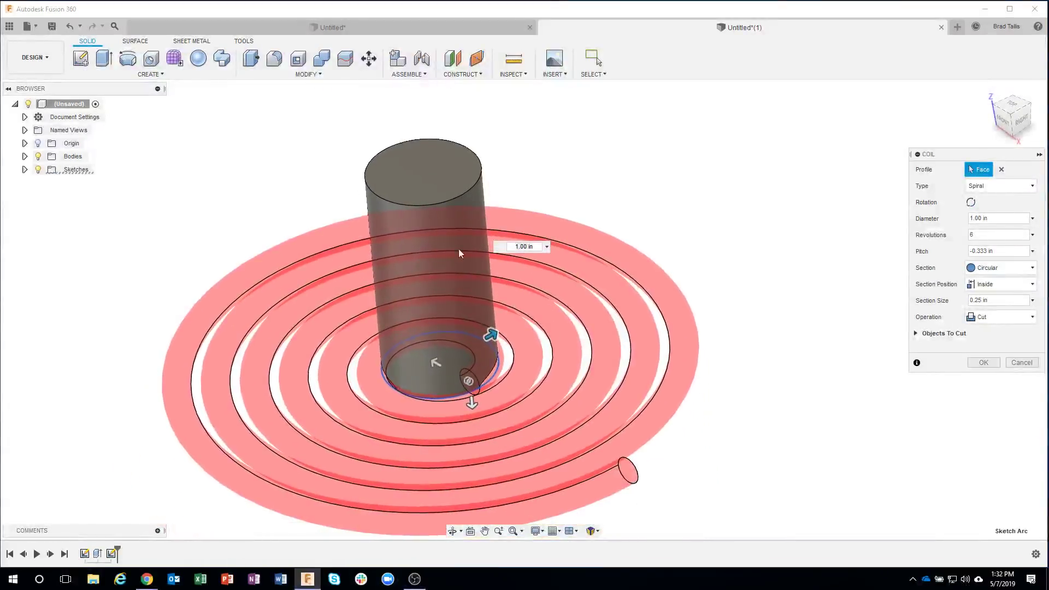
{"action": "middle_click_drag", "start_coordinate": [700, 286], "coordinate": [673, 326], "text": "shift"}
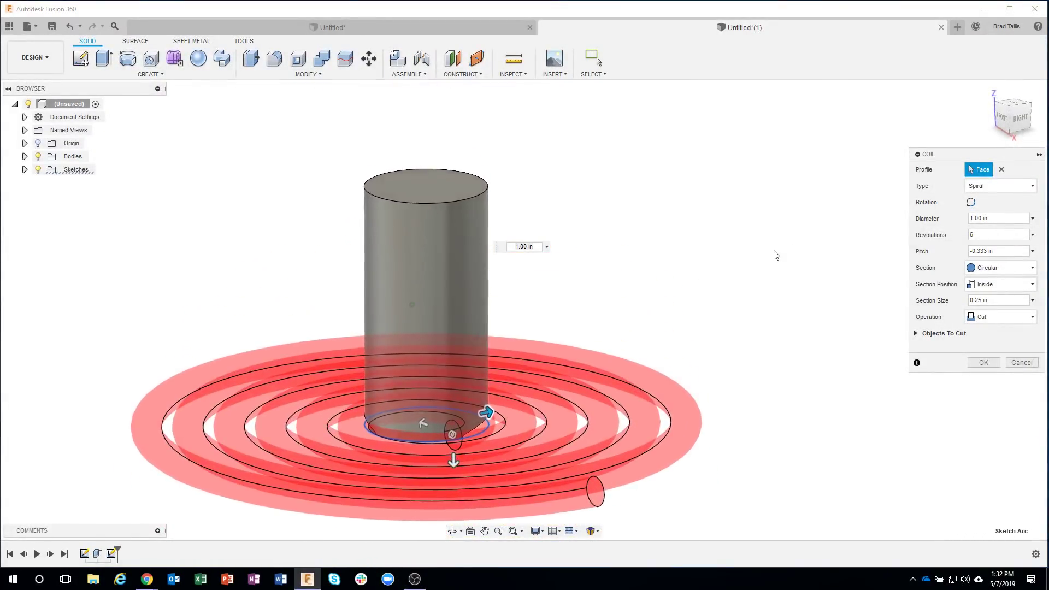
{"action": "left_click", "coordinate": [1023, 186]}
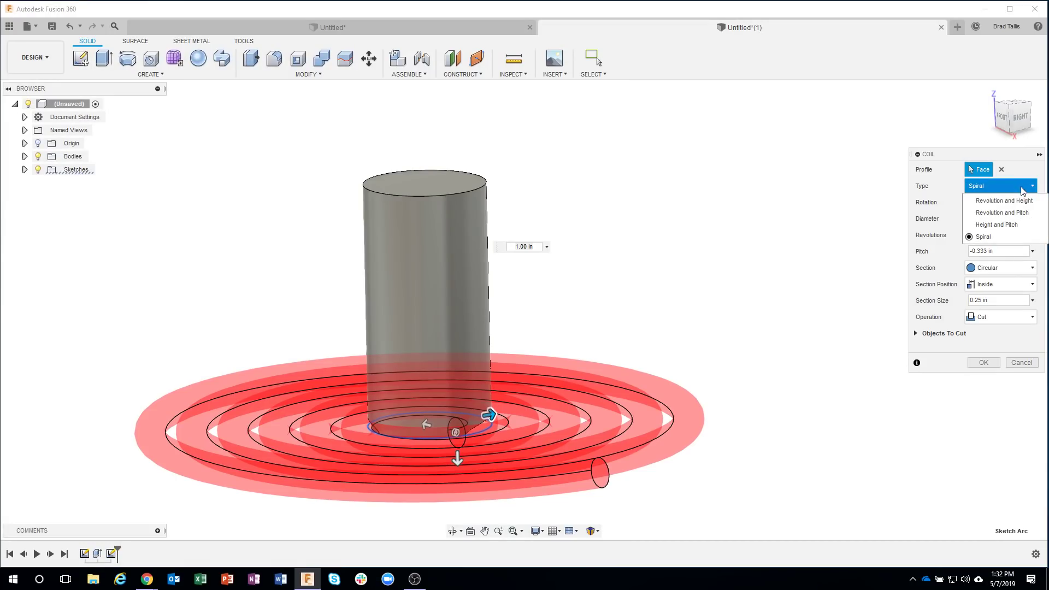
{"action": "left_click", "coordinate": [1008, 201]}
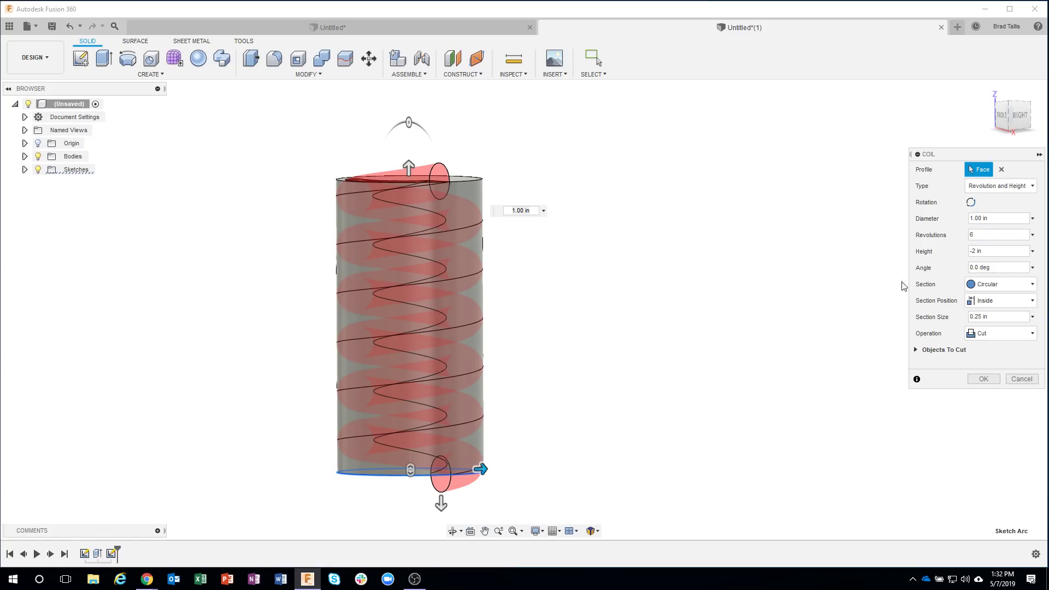
Set the coil's section to Triangular (External) after trying Triangular (Internal), and inspect the cut preview.
{"action": "left_click", "coordinate": [986, 290]}
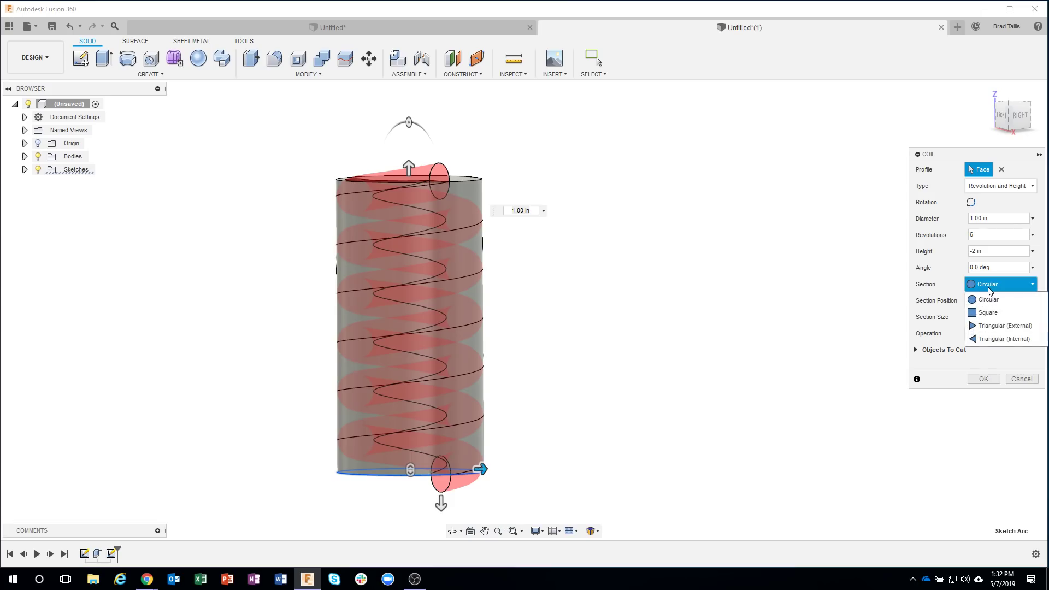
{"action": "left_click", "coordinate": [997, 339]}
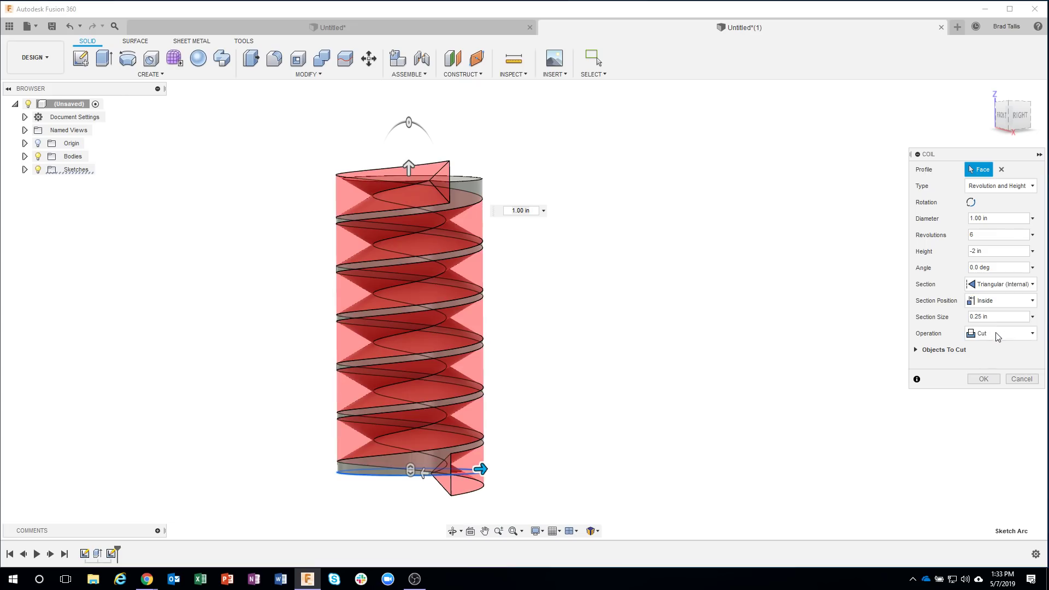
{"action": "left_click", "coordinate": [1008, 284]}
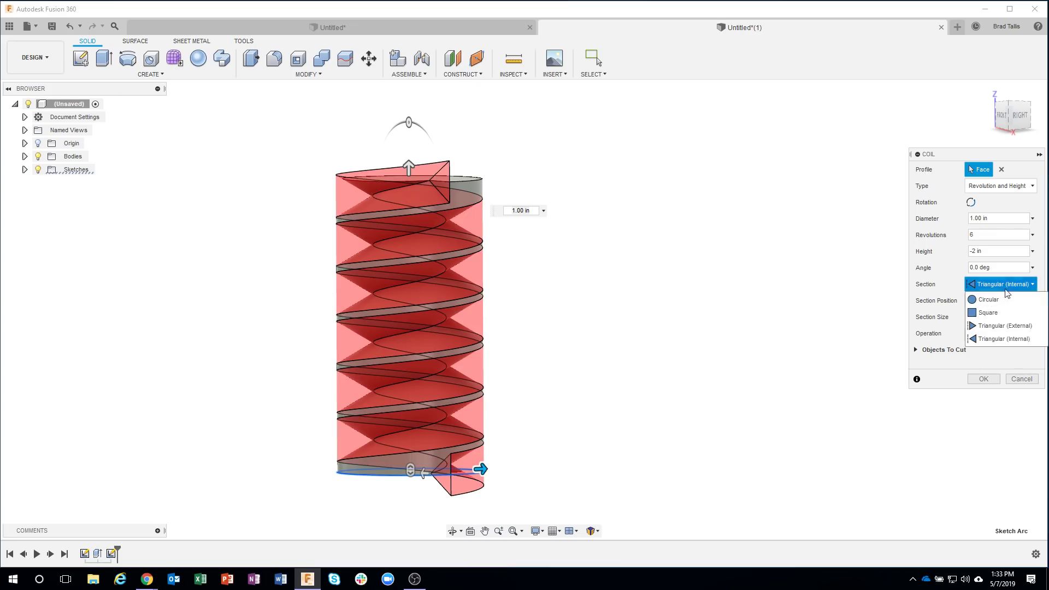
{"action": "left_click", "coordinate": [1001, 327]}
{"action": "middle_click_drag", "start_coordinate": [475, 491], "coordinate": [466, 457], "text": "shift"}
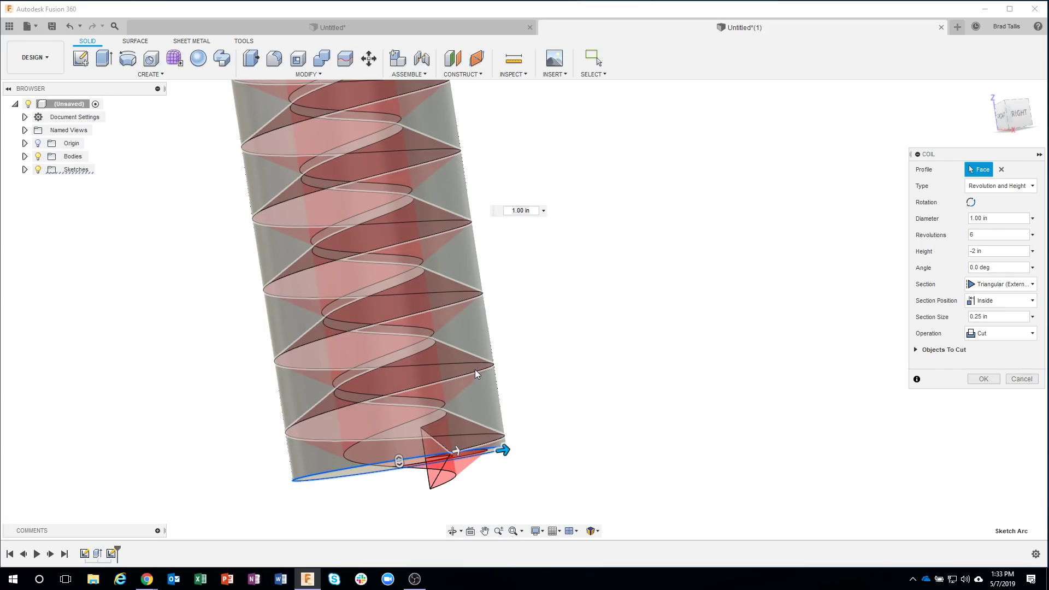
{"action": "middle_click_drag", "start_coordinate": [538, 370], "coordinate": [510, 327], "text": "shift"}
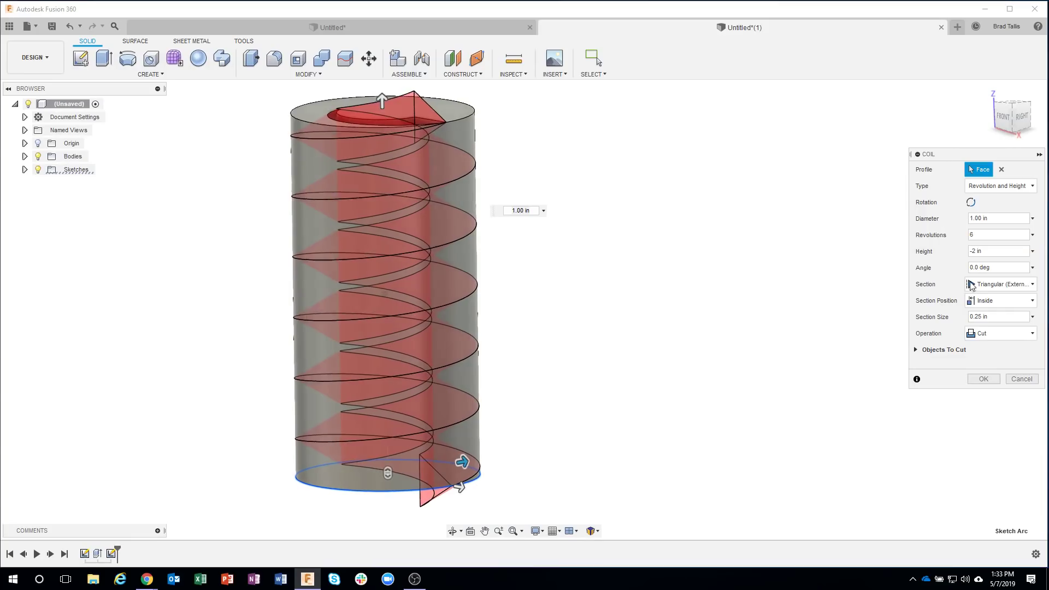
Preview the On Center and Outside section positions for the coil, and return the position to Inside.
{"action": "left_click", "coordinate": [995, 301]}
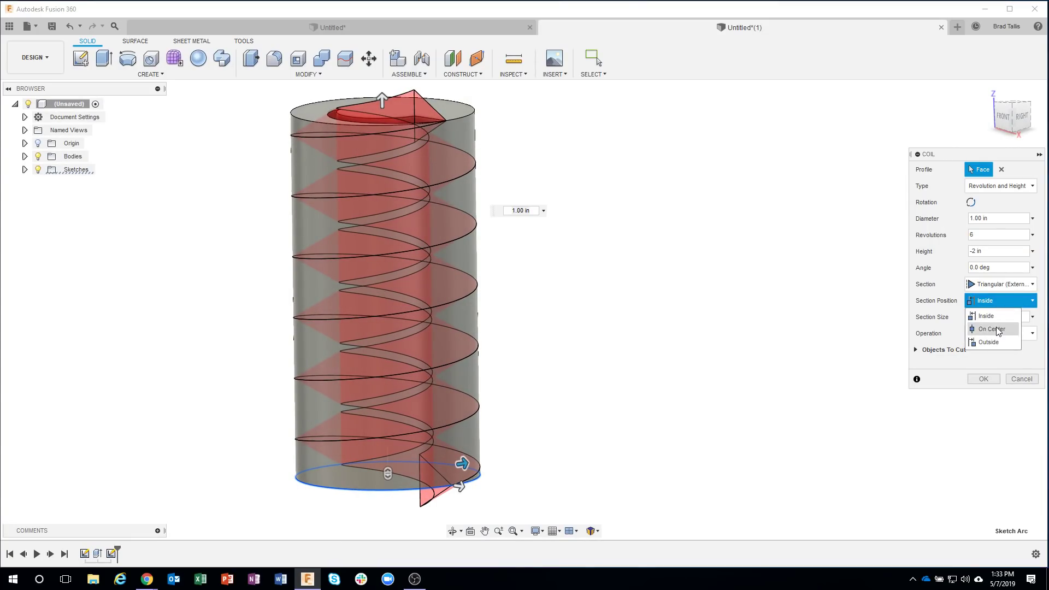
{"action": "left_click", "coordinate": [995, 327]}
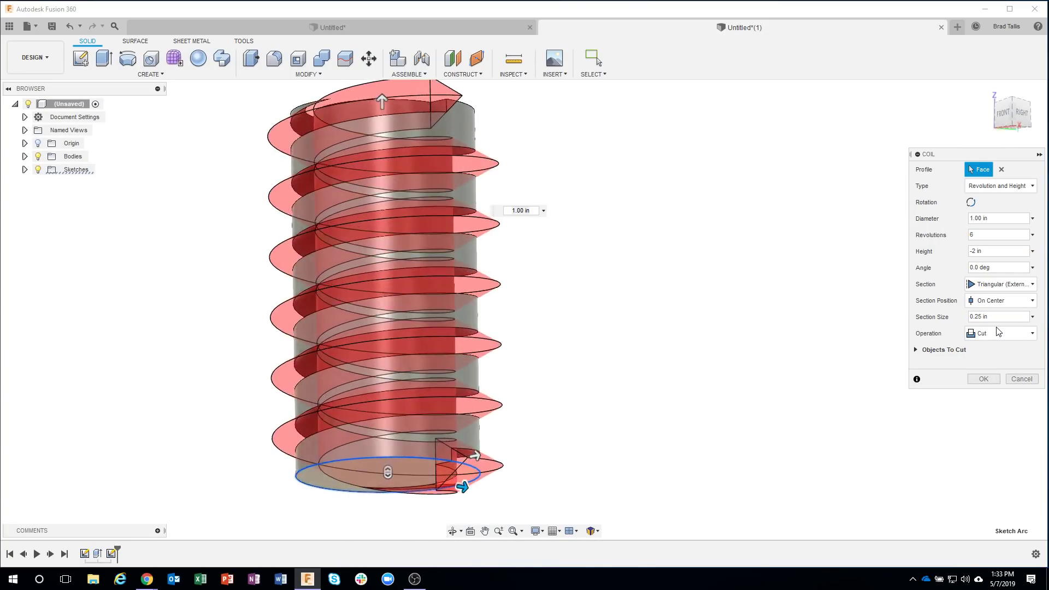
{"action": "left_click", "coordinate": [1000, 306]}
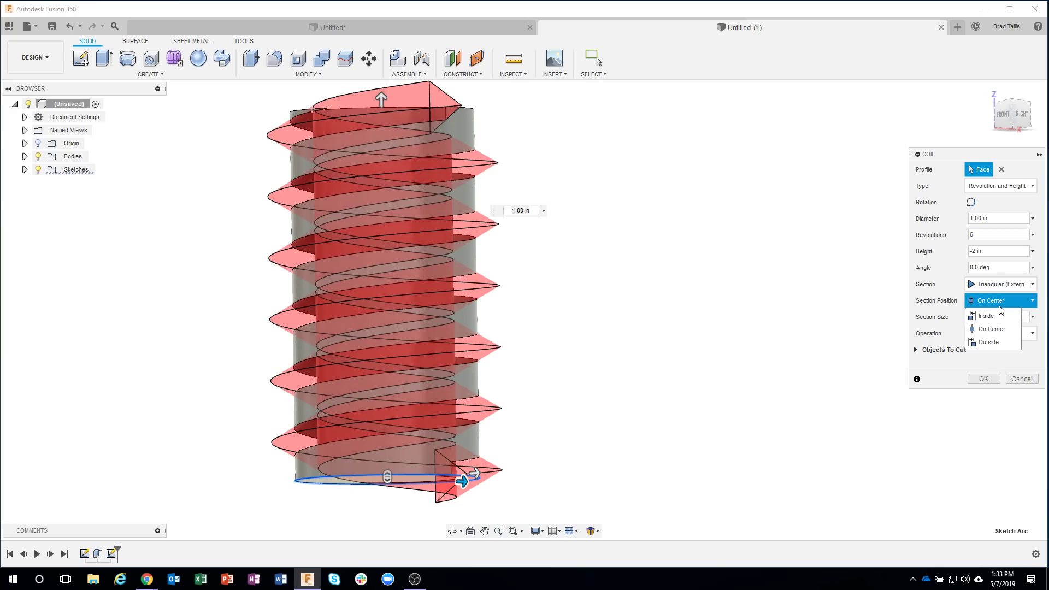
{"action": "left_click", "coordinate": [995, 343]}
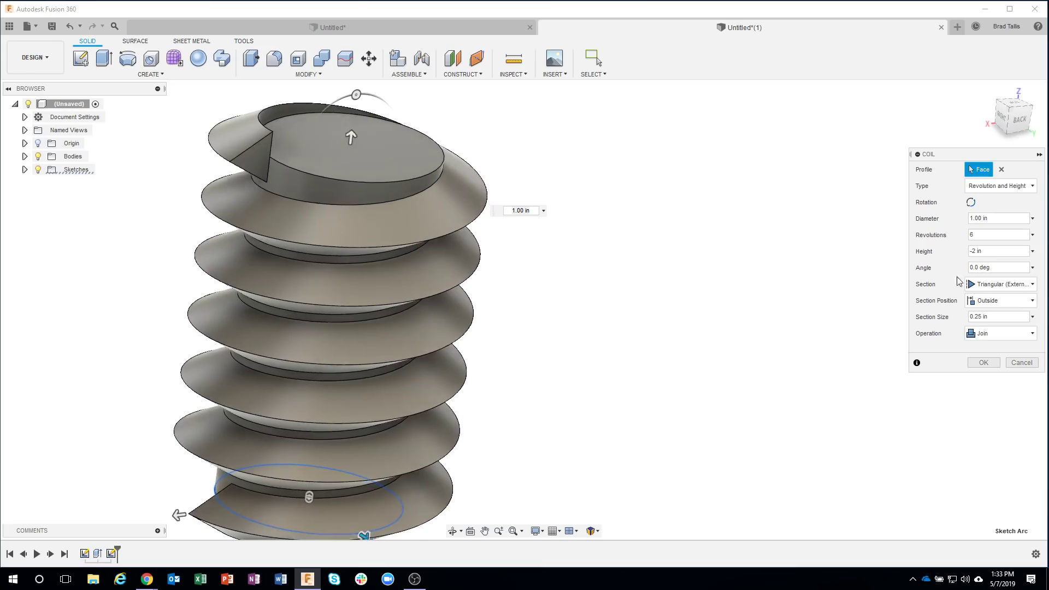
{"action": "left_click", "coordinate": [997, 300]}
{"action": "left_click", "coordinate": [992, 329]}
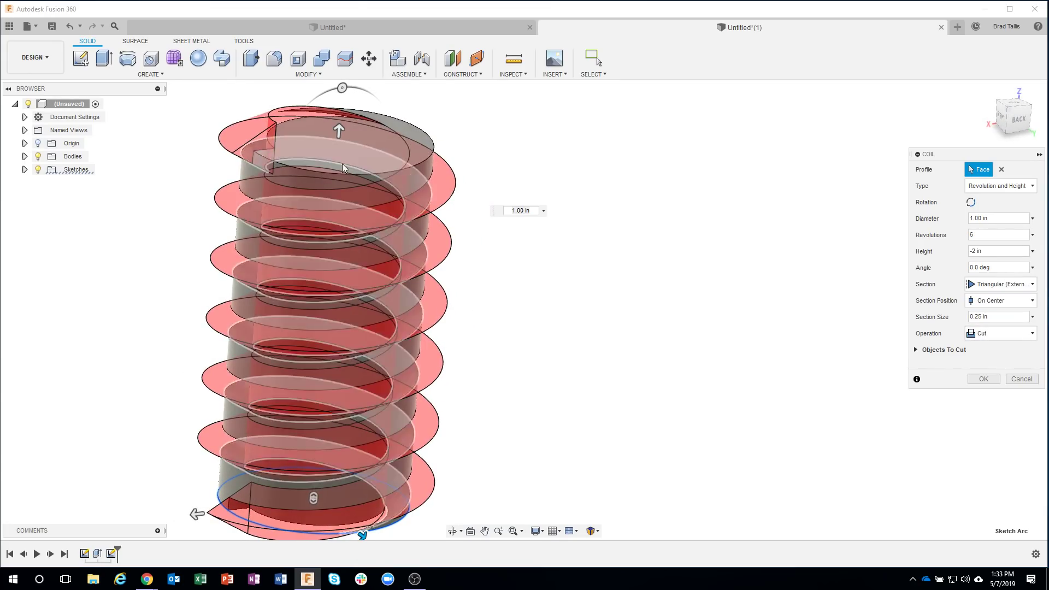
{"action": "left_click", "coordinate": [986, 303]}
{"action": "left_click", "coordinate": [987, 317]}
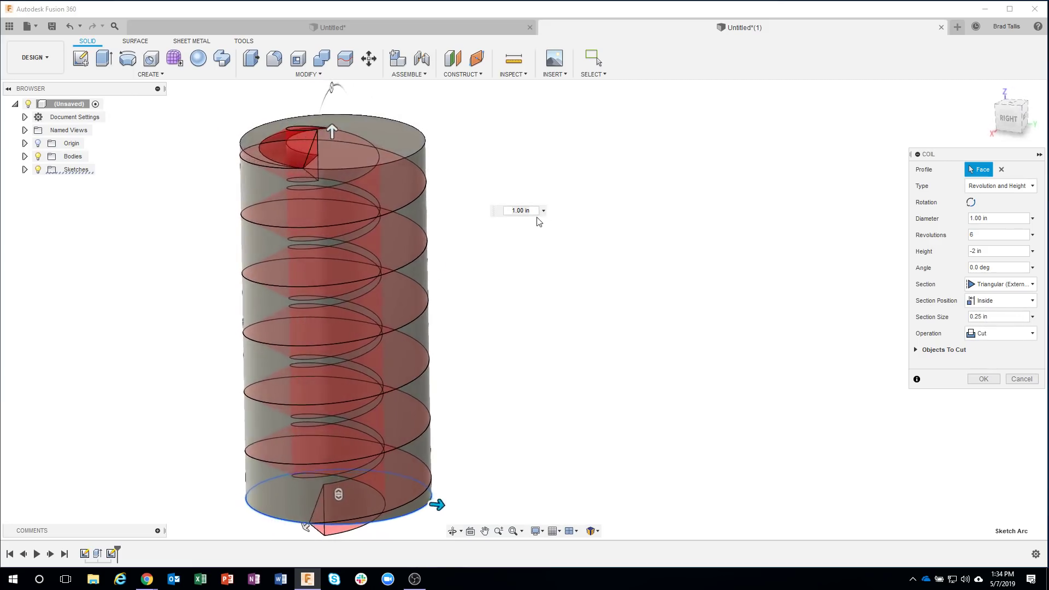
Switch the coil type to Height and Pitch and set the pitch to -0.375 in after trying -0.35.
{"action": "middle_click_drag", "start_coordinate": [538, 215], "coordinate": [744, 220], "text": "shift"}
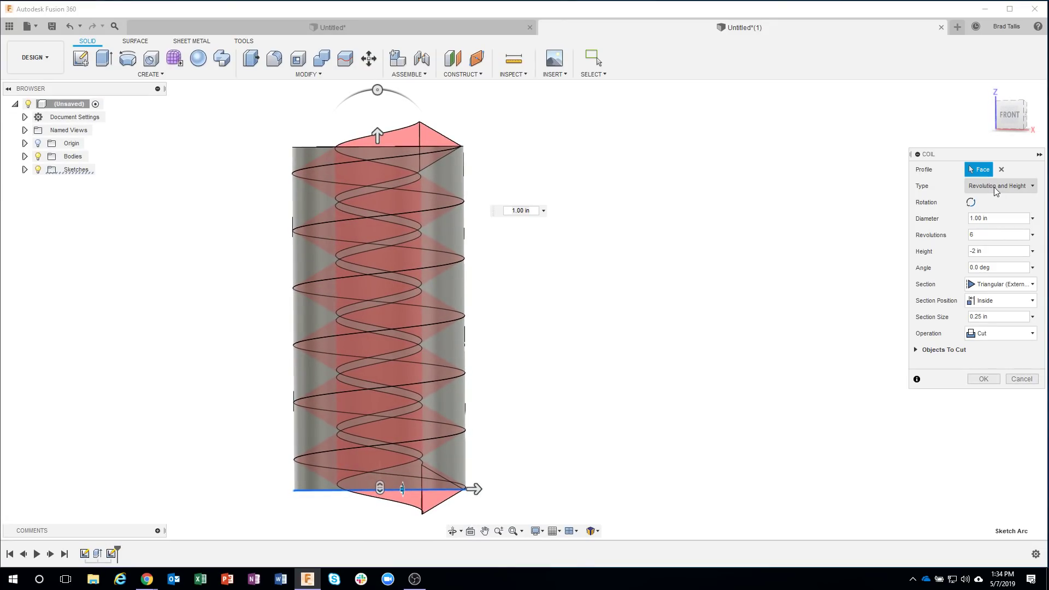
{"action": "left_click", "coordinate": [1023, 188]}
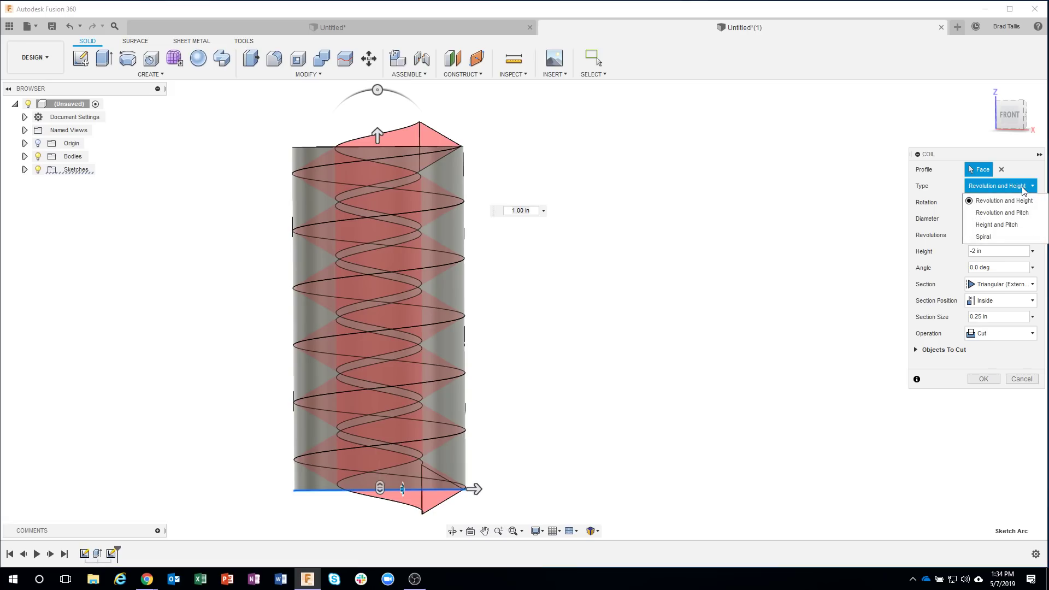
{"action": "left_click", "coordinate": [1007, 225]}
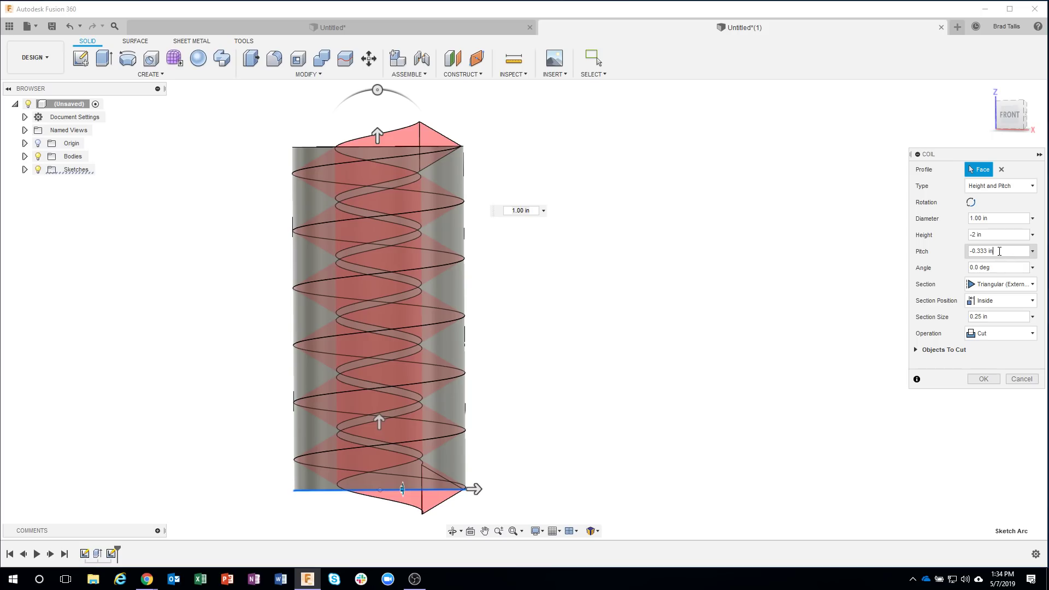
{"action": "left_click_drag", "start_coordinate": [996, 255], "coordinate": [976, 252]}
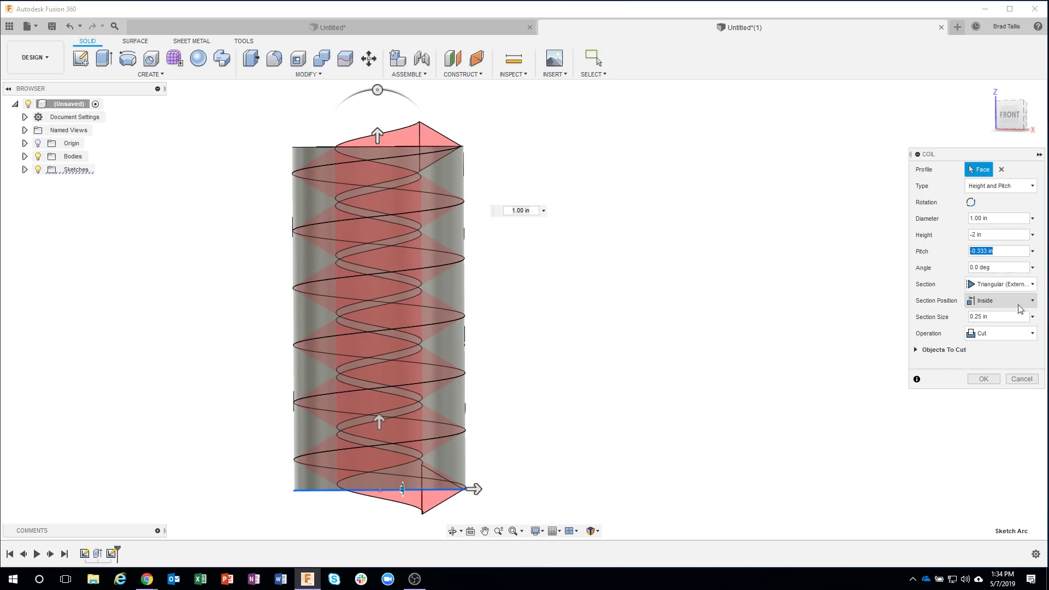
{"action": "type", "text": "-.35"}
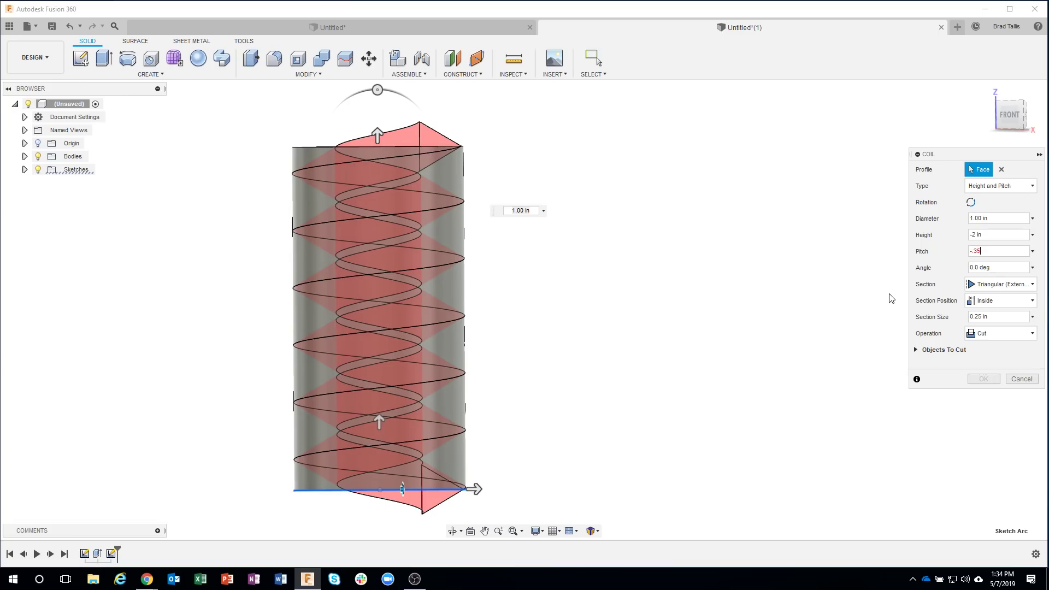
{"action": "key", "text": "Return"}
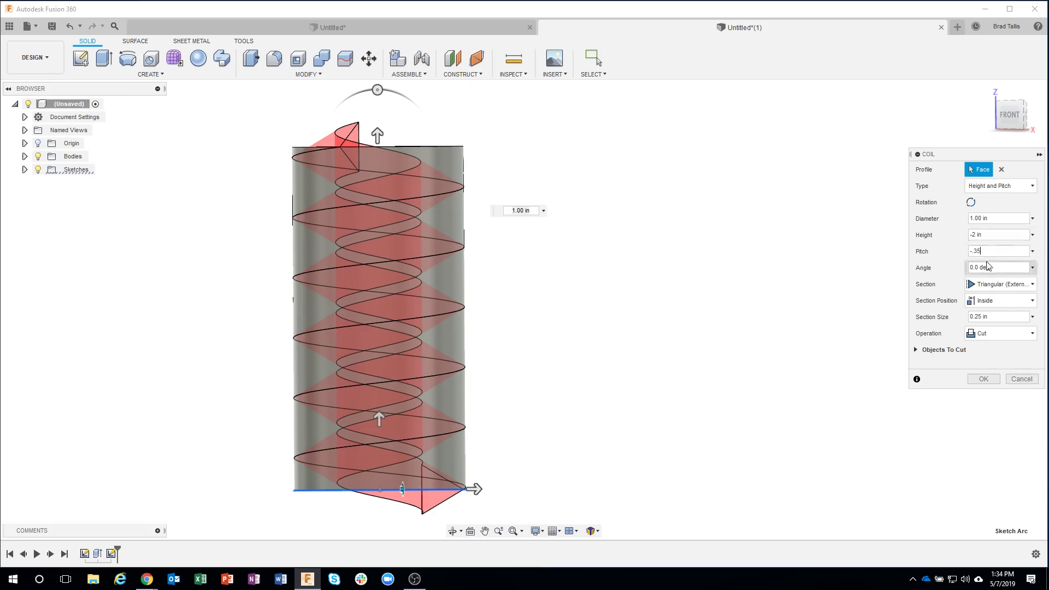
{"action": "left_click", "coordinate": [1012, 253]}
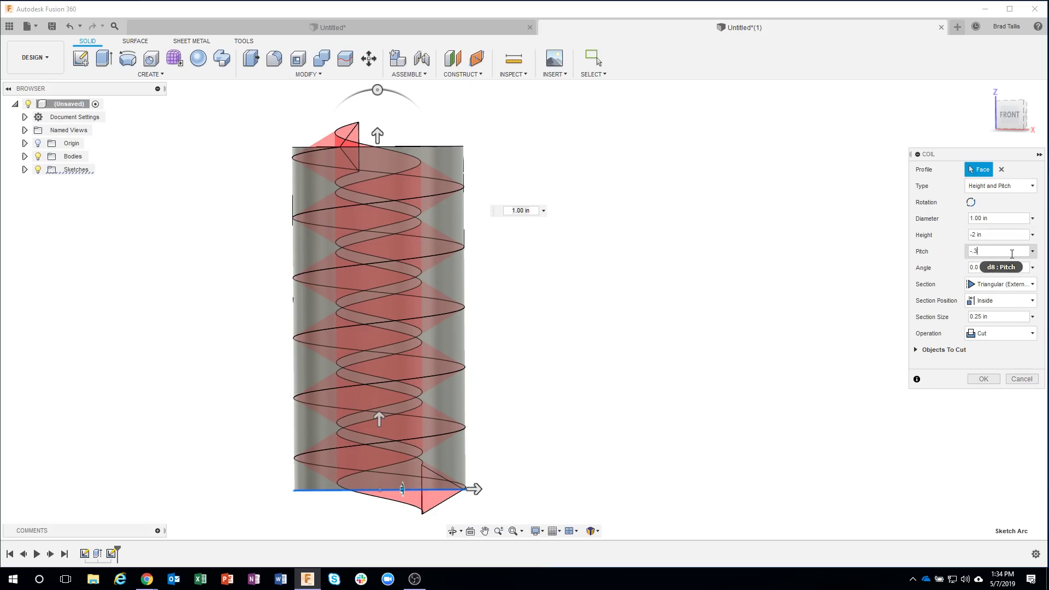
{"action": "key", "text": "BackSpace"}
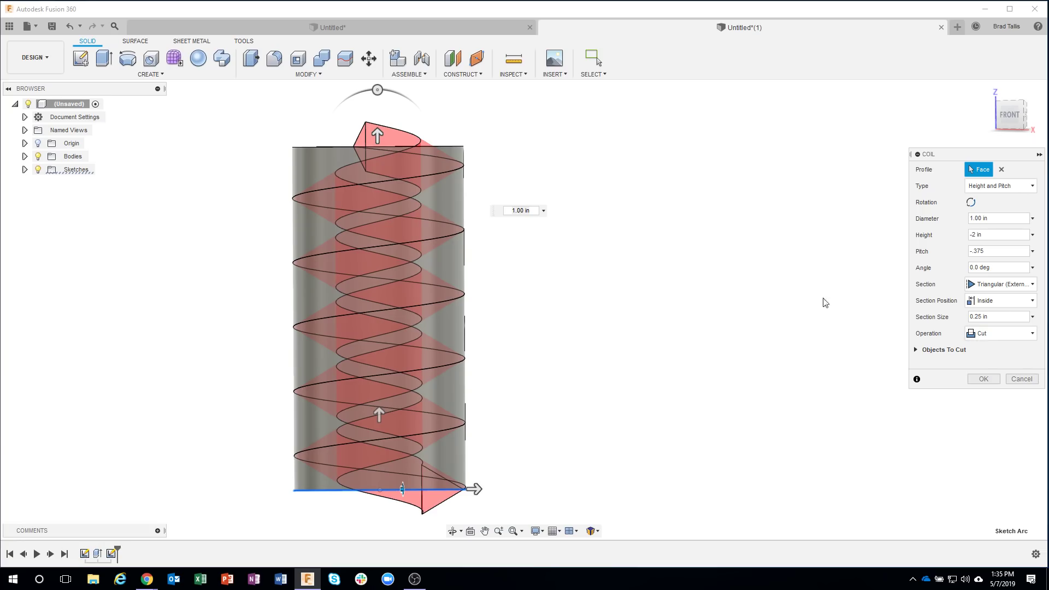
Set the coil's operation to New Body and create the coil.
{"action": "middle_click_drag", "start_coordinate": [855, 283], "coordinate": [1003, 337], "text": "shift"}
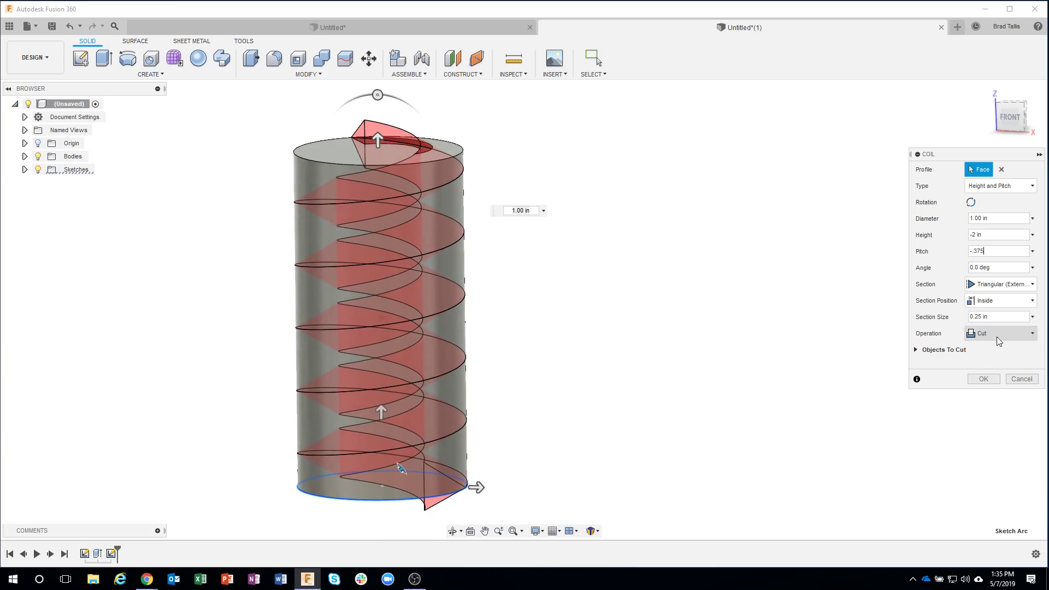
{"action": "left_click", "coordinate": [995, 337]}
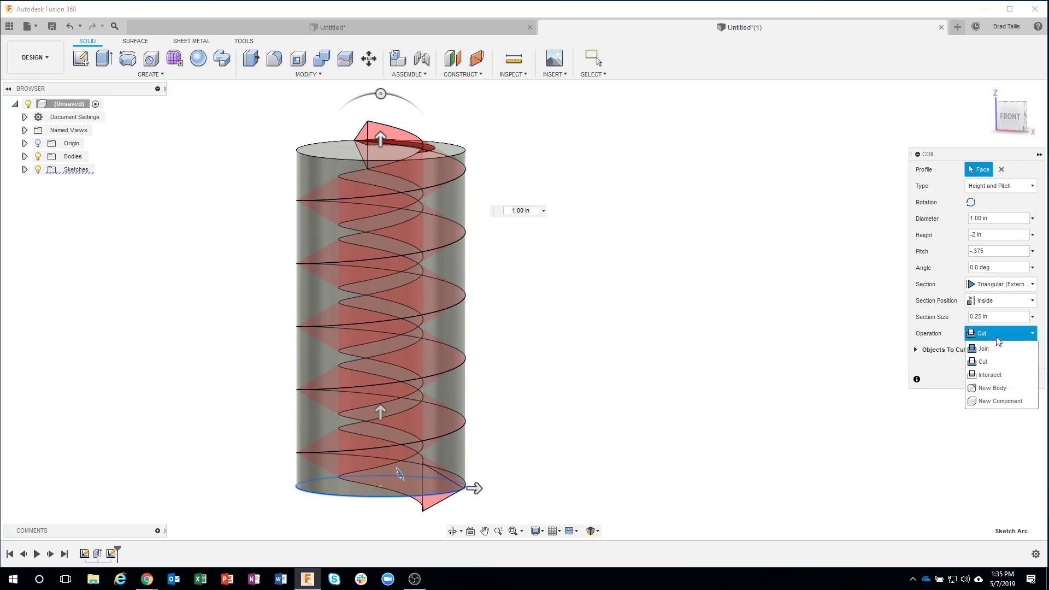
{"action": "left_click", "coordinate": [995, 389]}
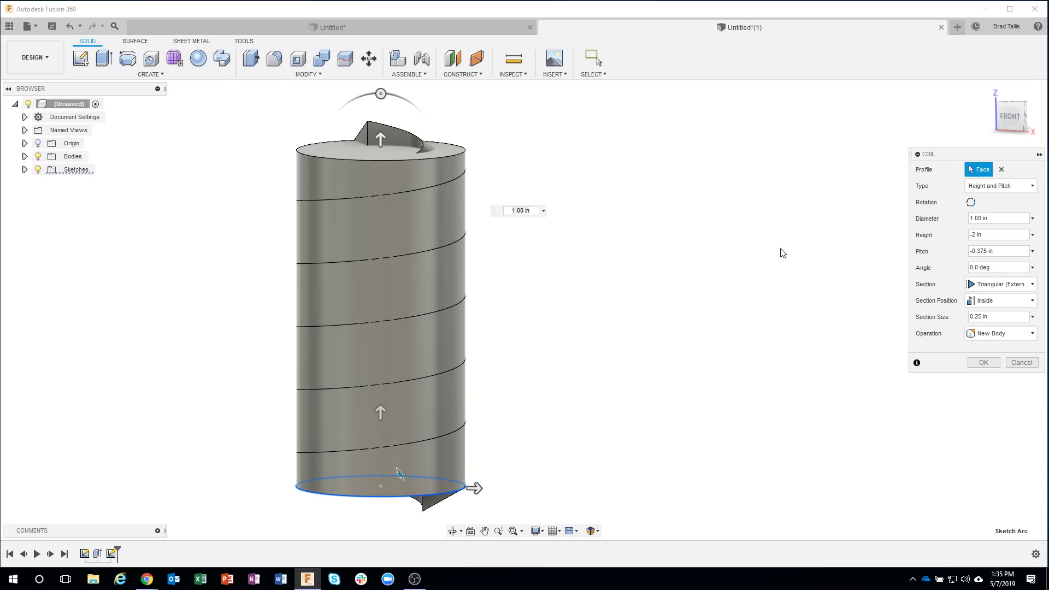
{"action": "left_click", "coordinate": [983, 362]}
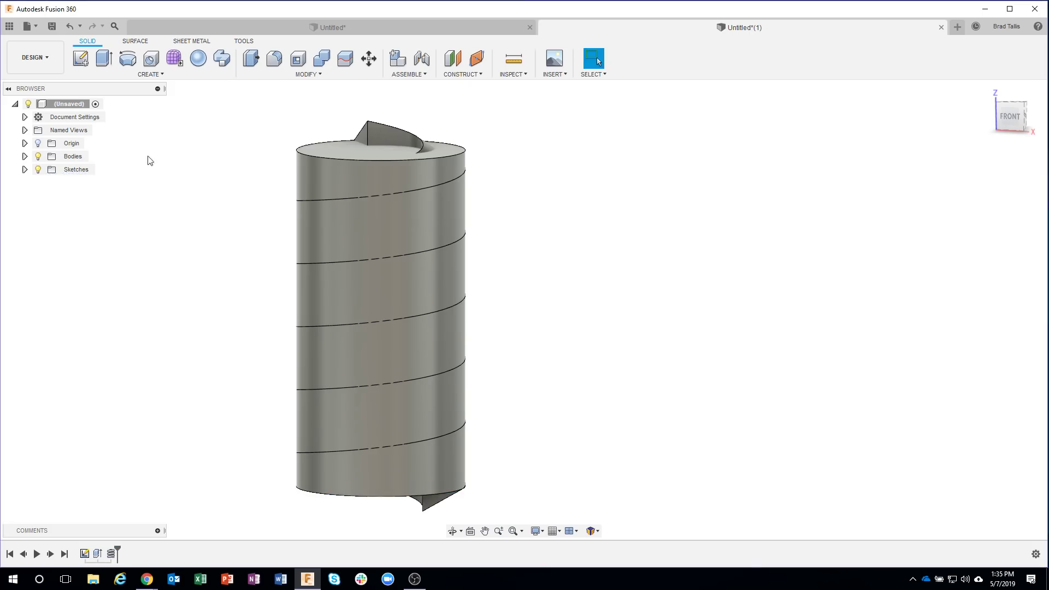
Show the coil and the cylinder bodies separately for comparison, and leave only the coil body visible.
{"action": "left_click", "coordinate": [24, 156]}
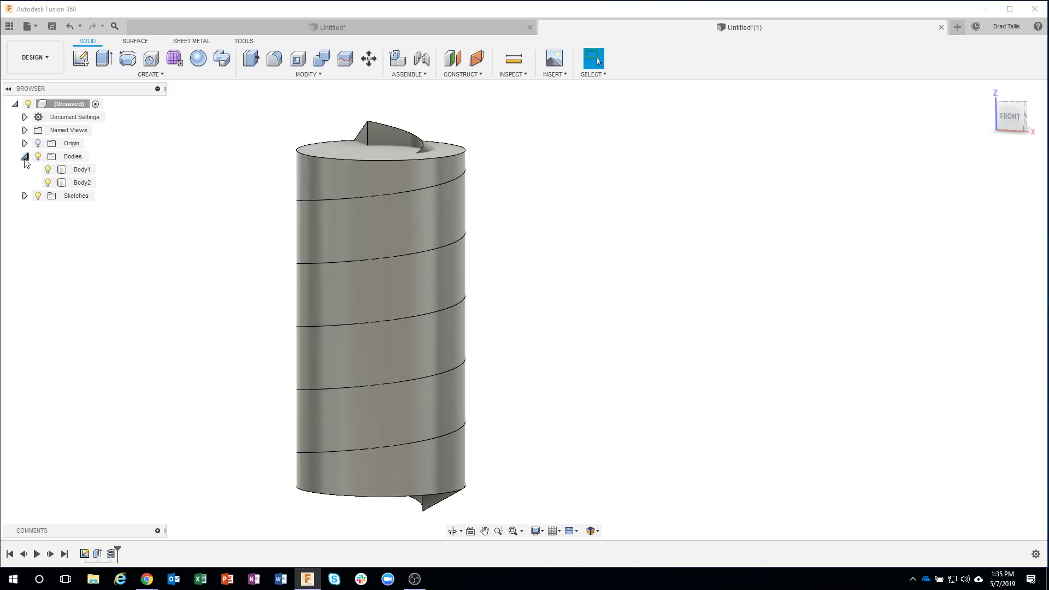
{"action": "left_click", "coordinate": [50, 170]}
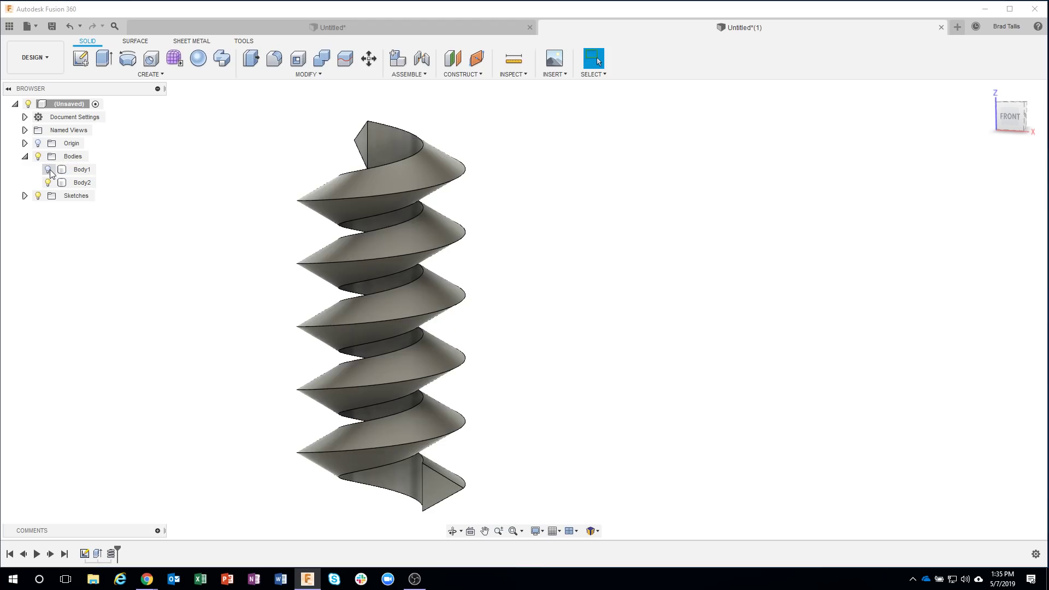
{"action": "left_click", "coordinate": [50, 169]}
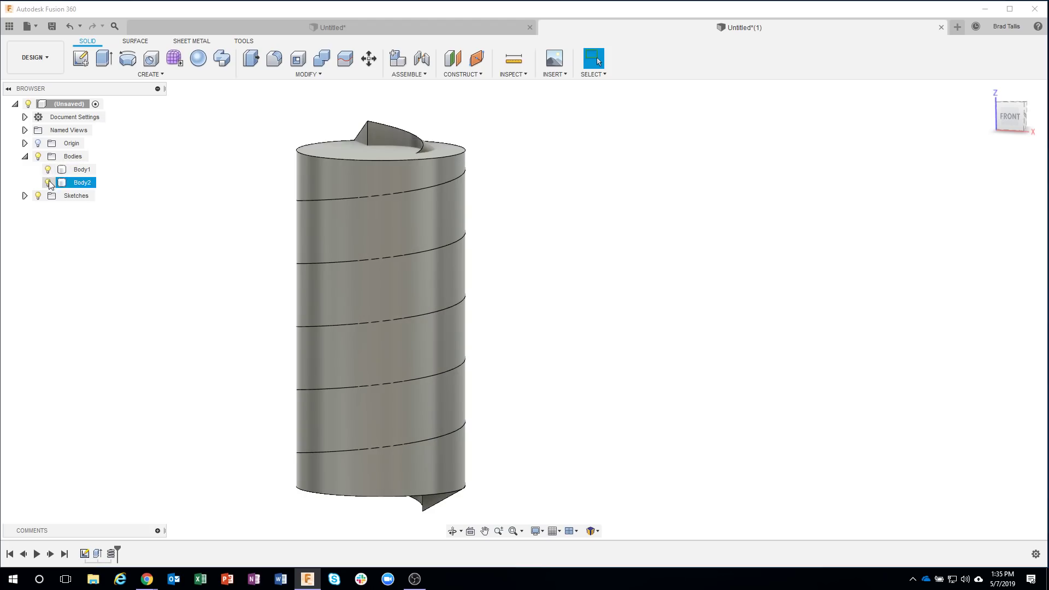
{"action": "left_click", "coordinate": [49, 183]}
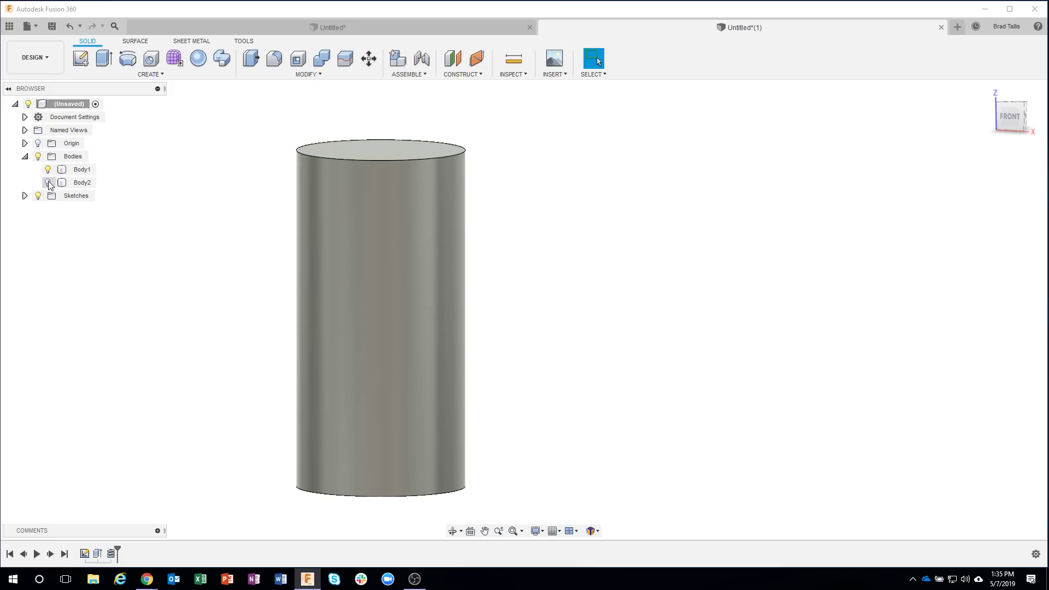
{"action": "left_click", "coordinate": [54, 187]}
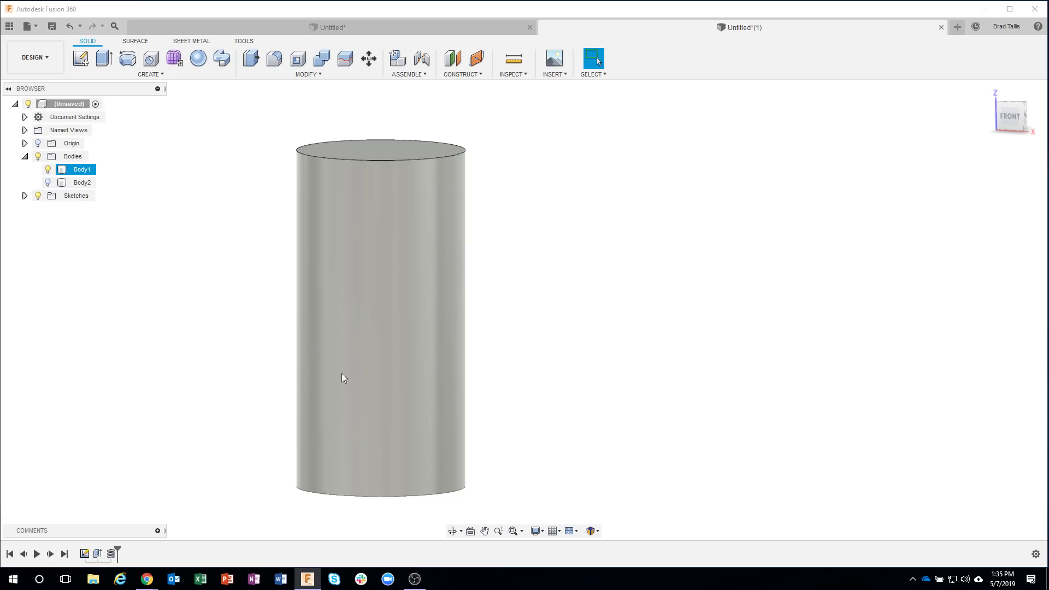
{"action": "left_click", "coordinate": [48, 181]}
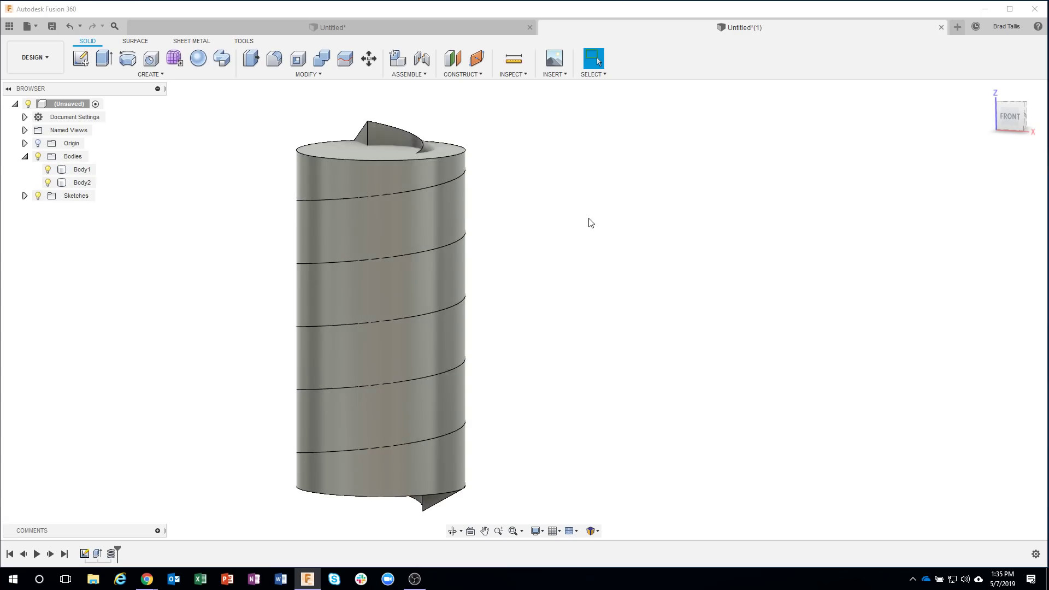
{"action": "left_click", "coordinate": [48, 170]}
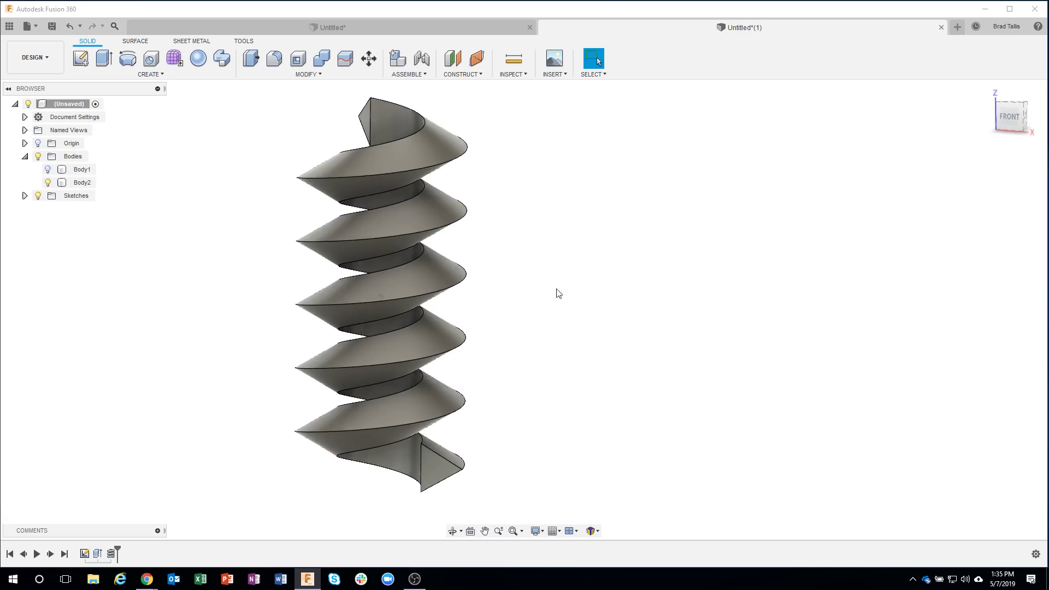
Create a Plane Along Path on the coil's outer helical edge with a proportional distance of 0.00, at the lower end.
{"action": "middle_click_drag", "start_coordinate": [557, 293], "coordinate": [477, 61], "text": "shift"}
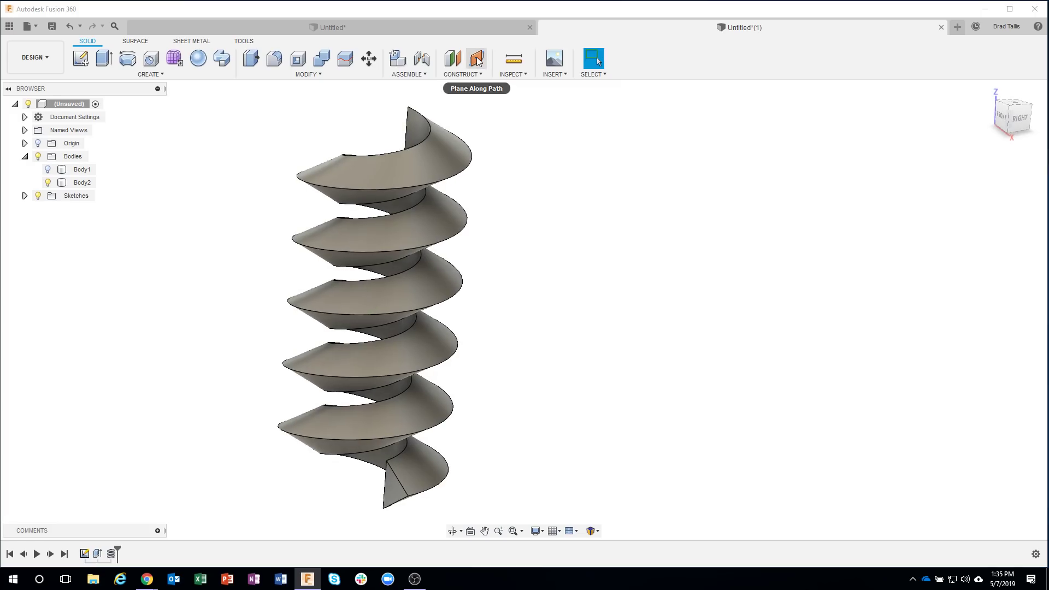
{"action": "left_click", "coordinate": [476, 59]}
{"action": "middle_click_drag", "start_coordinate": [529, 260], "coordinate": [499, 440], "text": "shift"}
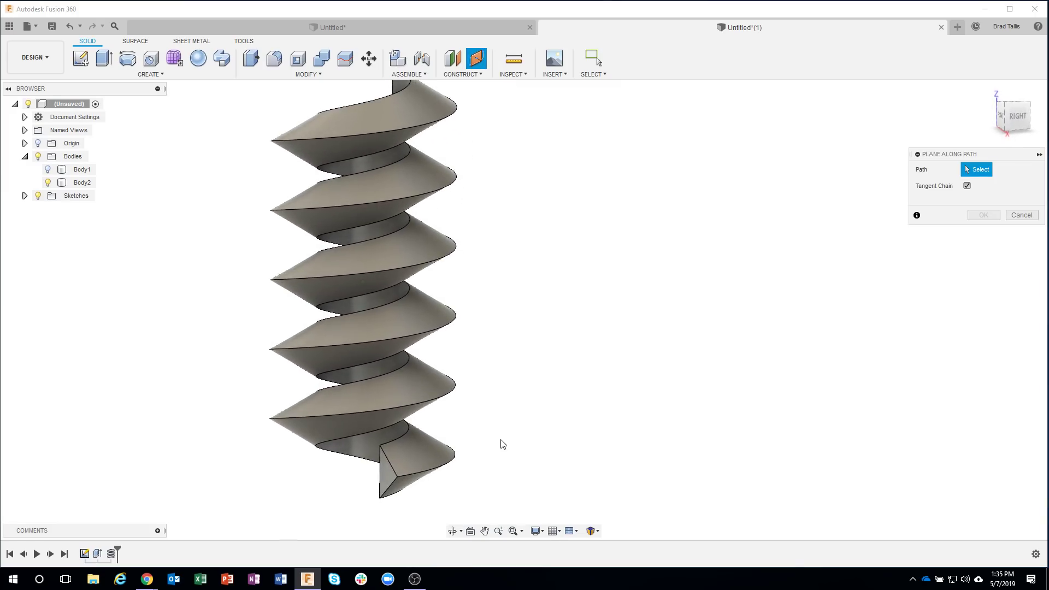
{"action": "left_click", "coordinate": [436, 468]}
{"action": "left_click_drag", "start_coordinate": [435, 469], "coordinate": [394, 480]}
{"action": "middle_click_drag", "start_coordinate": [557, 470], "coordinate": [410, 469], "text": "shift"}
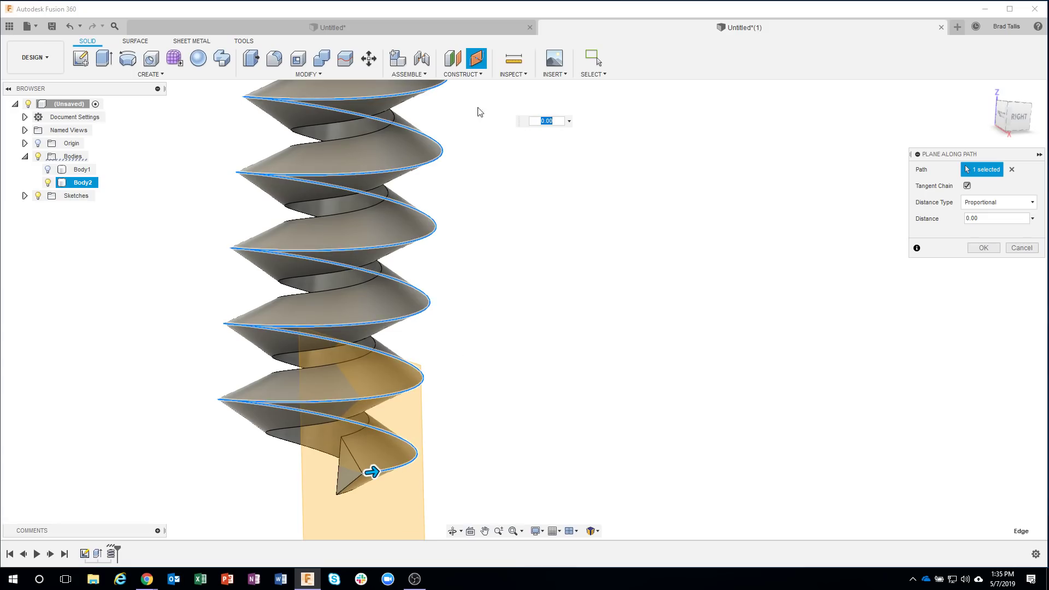
{"action": "left_click", "coordinate": [478, 75]}
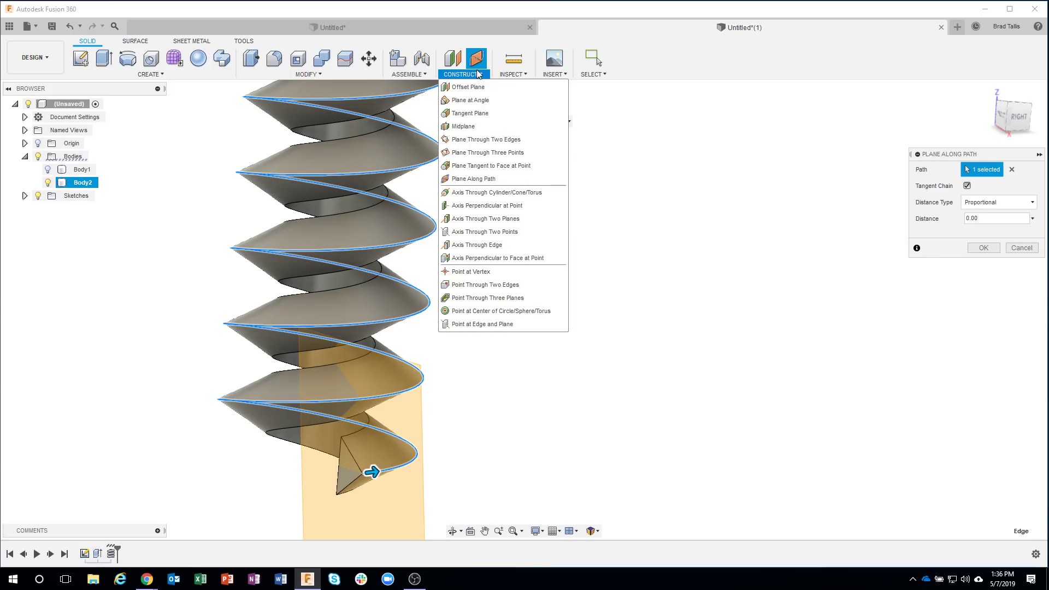
{"action": "left_click", "coordinate": [516, 1]}
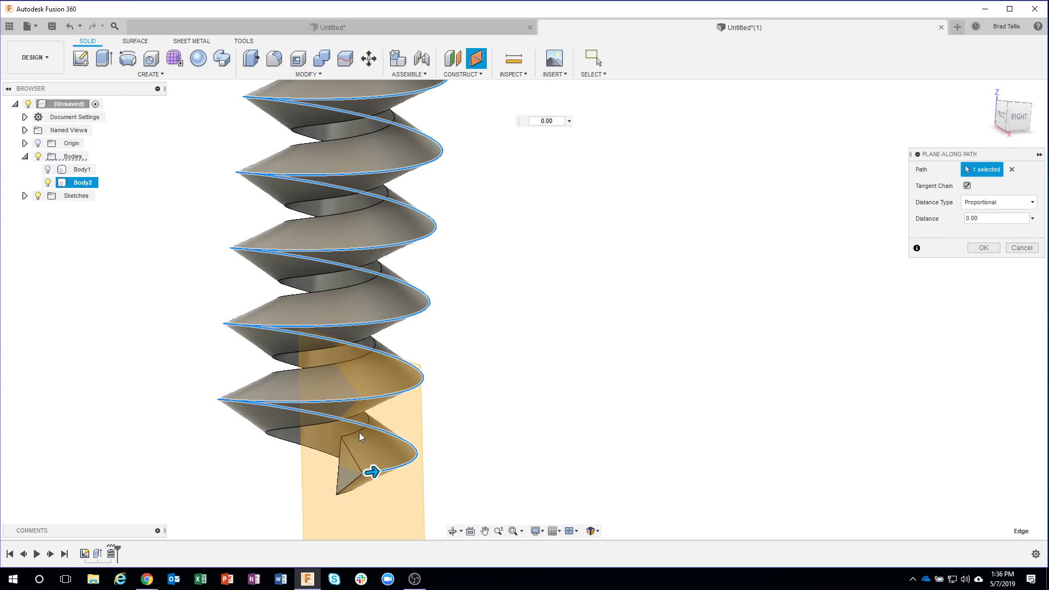
{"action": "left_click_drag", "start_coordinate": [372, 473], "coordinate": [390, 472]}
{"action": "left_click_drag", "start_coordinate": [407, 464], "coordinate": [364, 480]}
{"action": "left_click", "coordinate": [983, 247]}
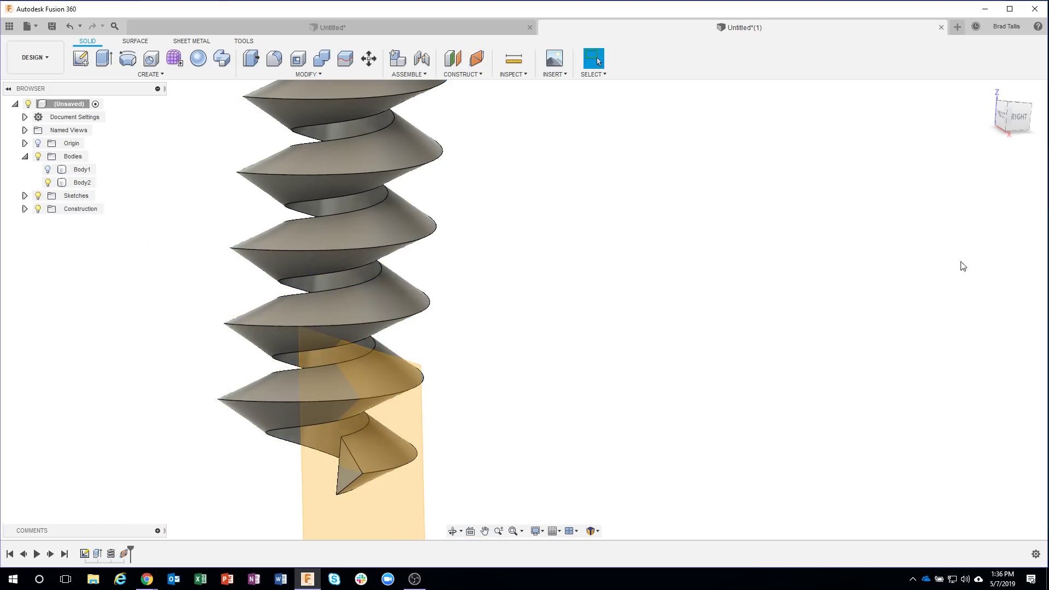
Start a new sketch on the construction plane at the coil's lower end.
{"action": "middle_click_drag", "start_coordinate": [566, 405], "coordinate": [483, 320], "text": "shift"}
{"action": "left_click", "coordinate": [483, 316]}
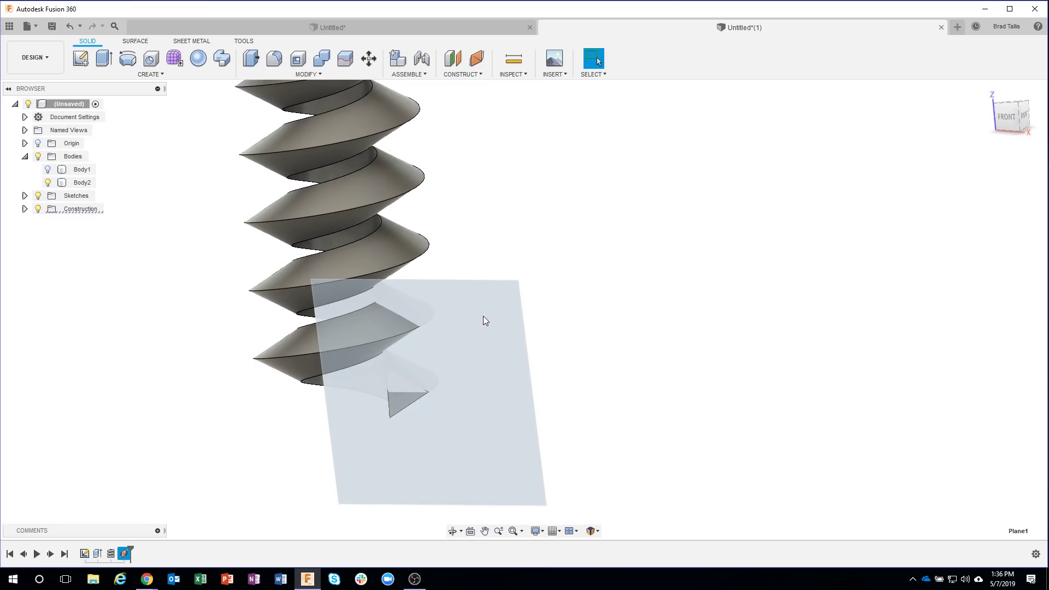
{"action": "right_click", "coordinate": [483, 316]}
{"action": "left_click", "coordinate": [484, 375]}
{"action": "scroll", "coordinate": [456, 332], "scroll_direction": "up", "scroll_amount": 5}
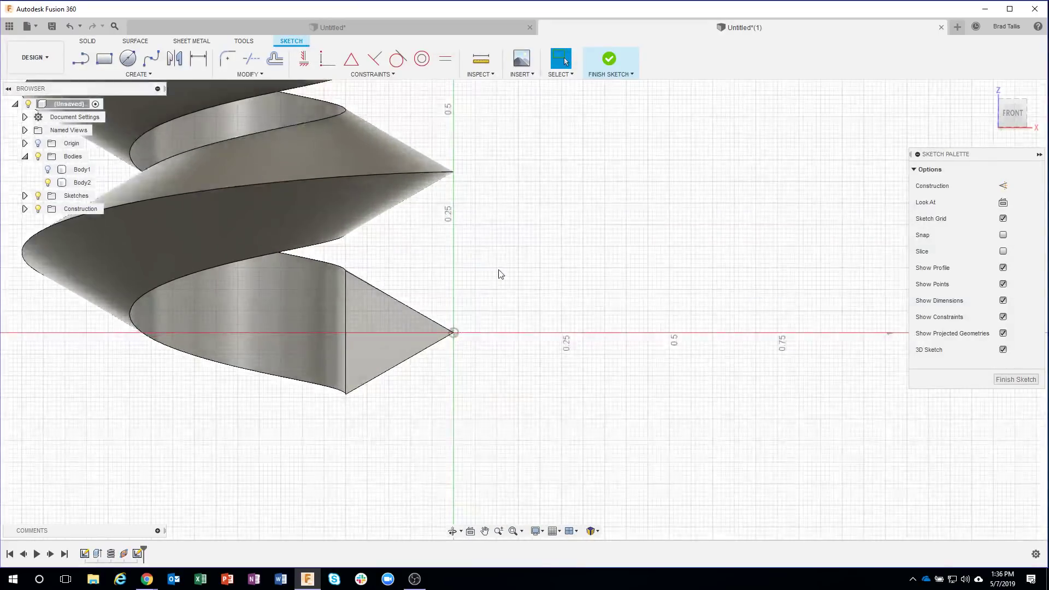
Sketch a vertical center-point slot about 0.08 in wide, centred on the coil profile's outer tip, and finish the sketch.
{"action": "left_click", "coordinate": [145, 81]}
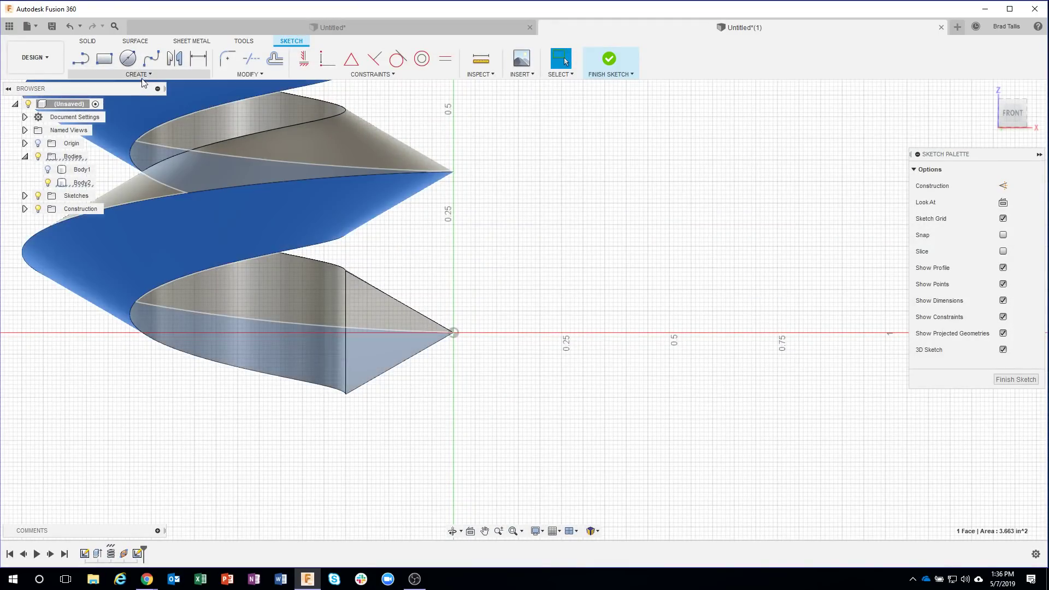
{"action": "left_click", "coordinate": [583, 155]}
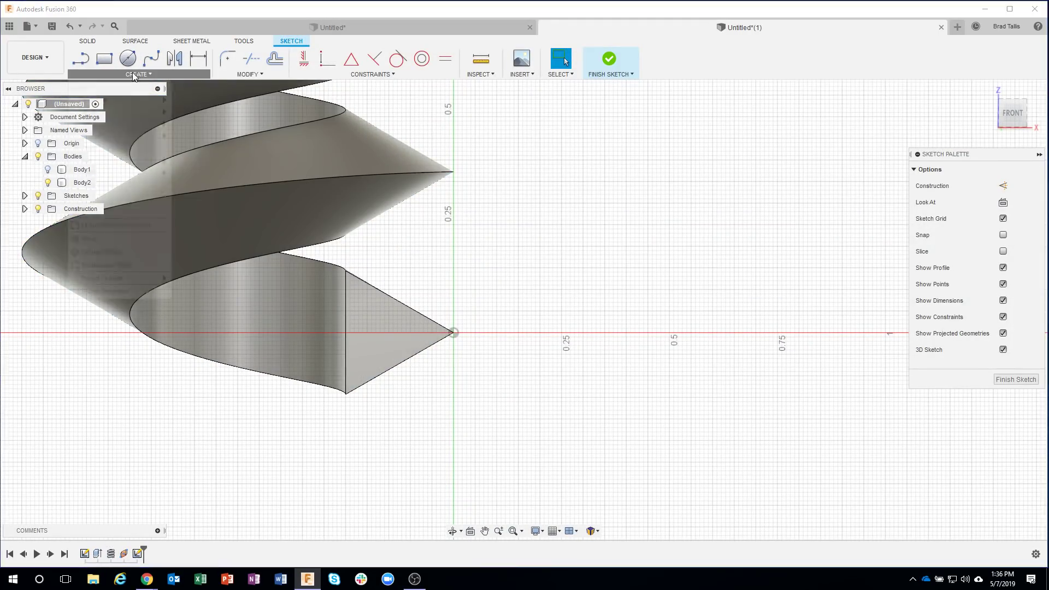
{"action": "left_click", "coordinate": [132, 73]}
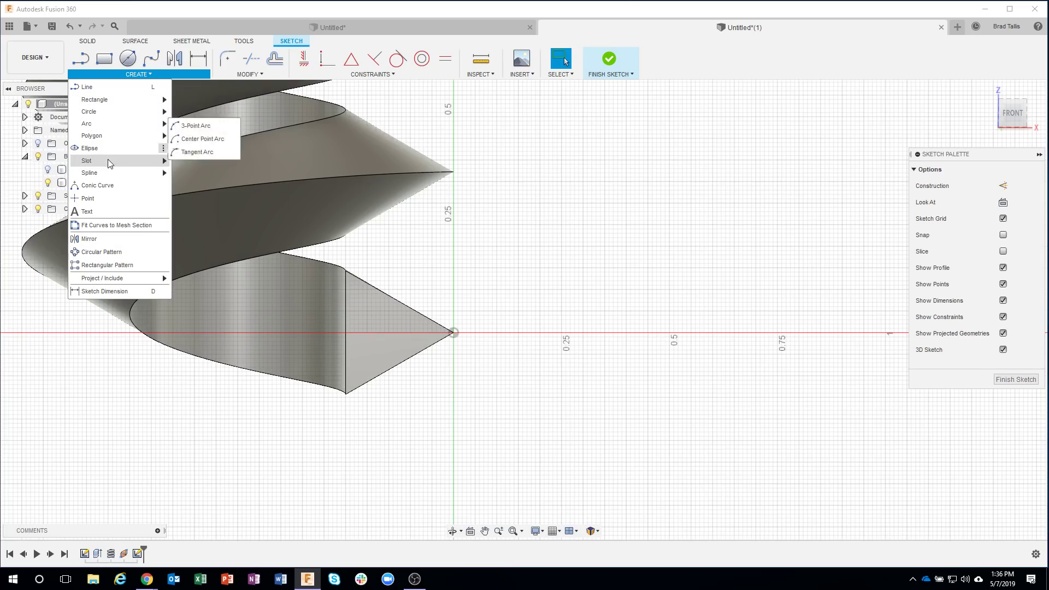
{"action": "mouse_move", "coordinate": [127, 162]}
{"action": "left_click", "coordinate": [196, 176]}
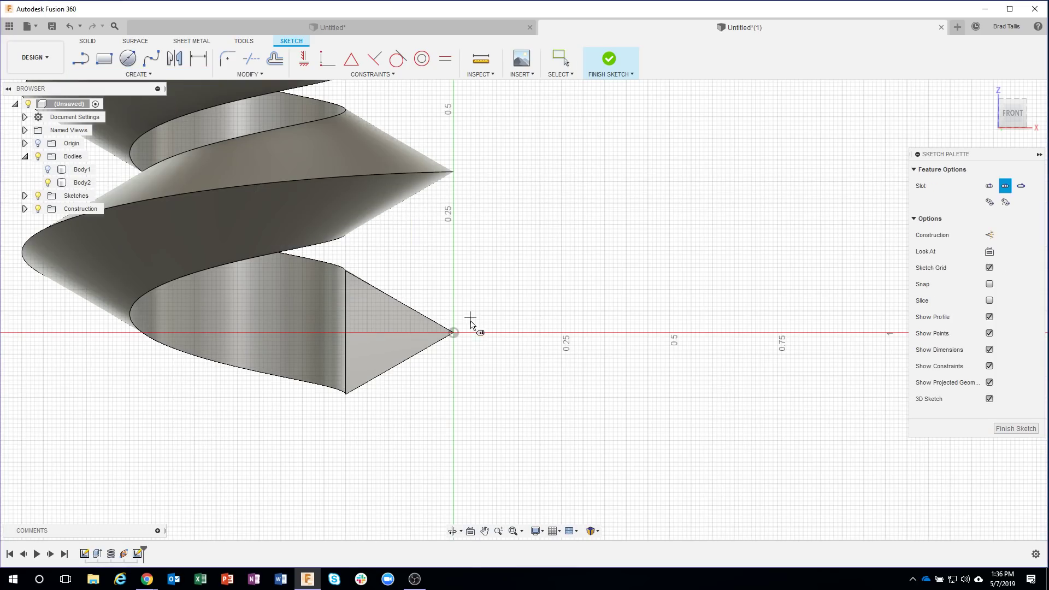
{"action": "left_click", "coordinate": [452, 333]}
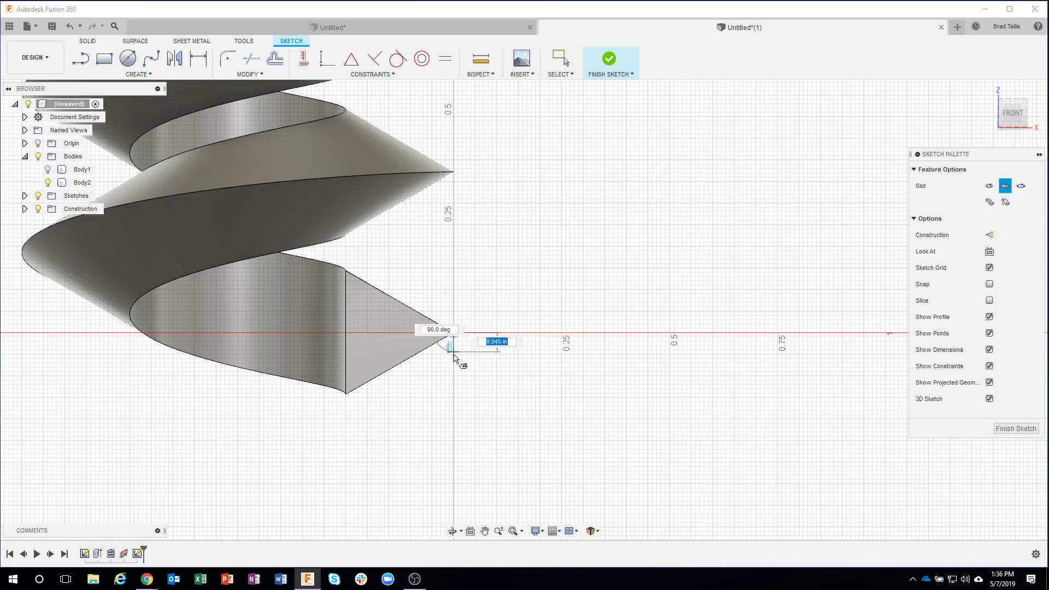
{"action": "left_click", "coordinate": [453, 356]}
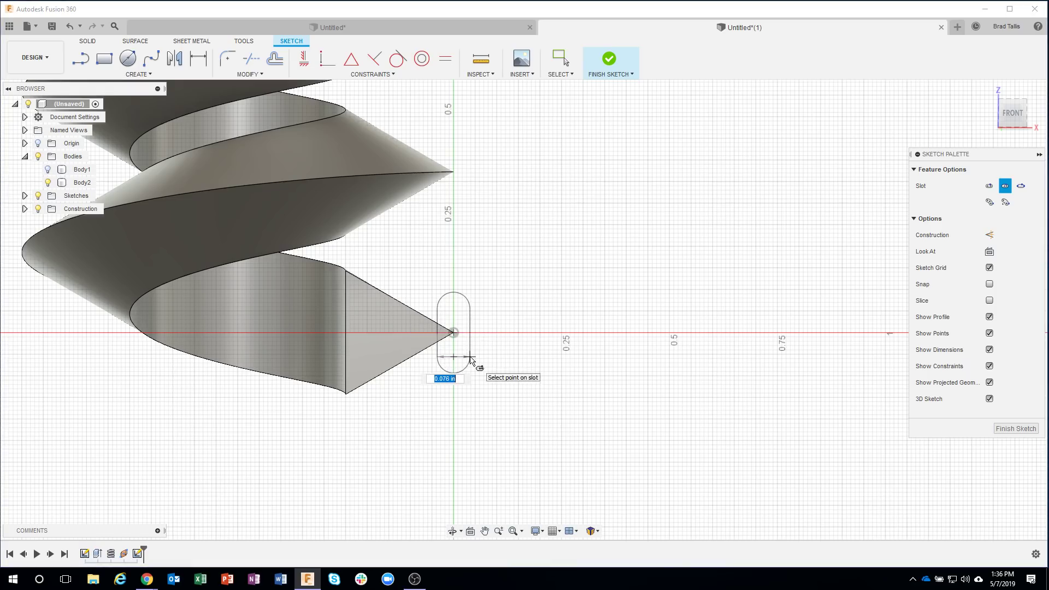
{"action": "left_click", "coordinate": [474, 335]}
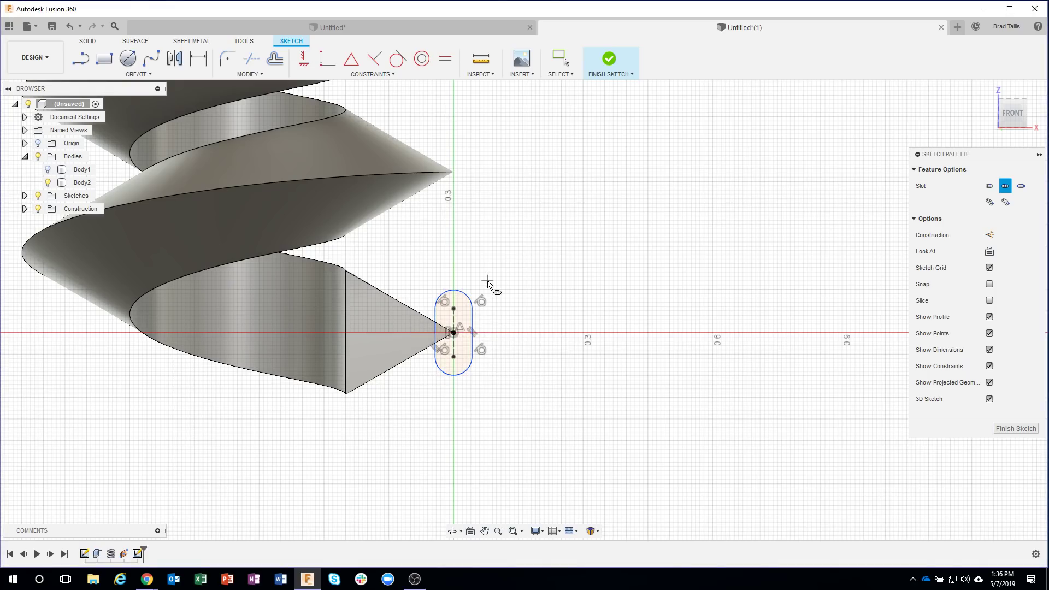
{"action": "left_click", "coordinate": [604, 58]}
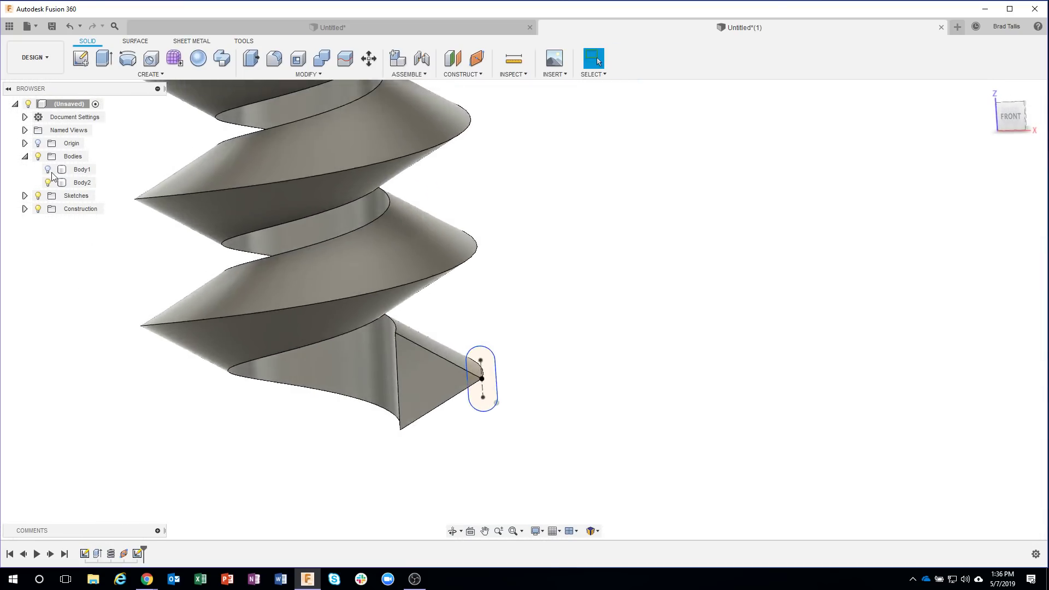
Show the cylinder body together with the coil and the slot sketch.
{"action": "left_click", "coordinate": [51, 172]}
{"action": "left_click", "coordinate": [48, 170]}
{"action": "middle_click_drag", "start_coordinate": [280, 260], "coordinate": [526, 424], "text": "shift"}
{"action": "left_click", "coordinate": [347, 397]}
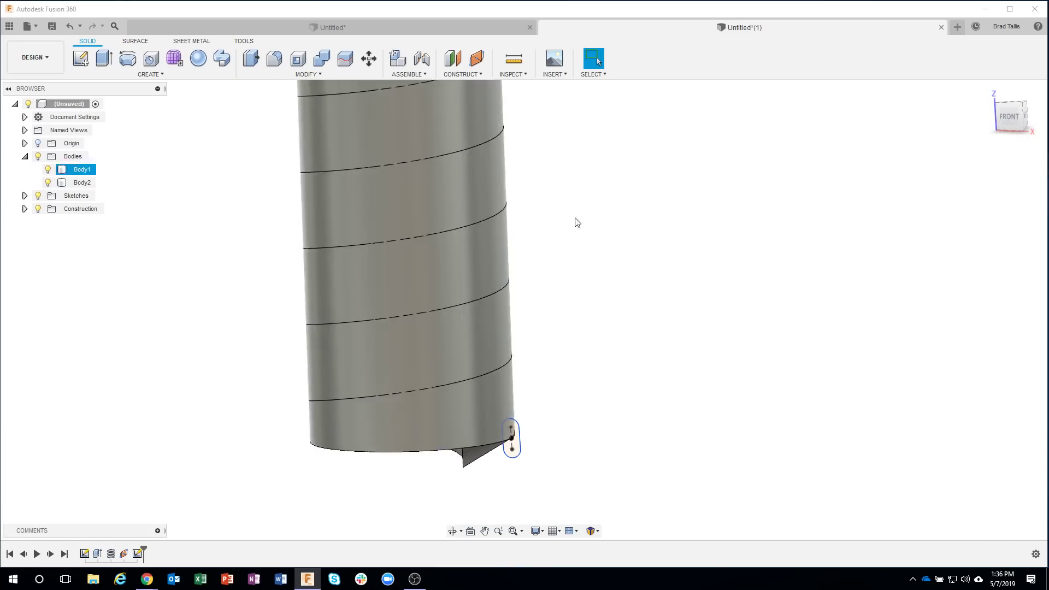
{"action": "middle_click_drag", "start_coordinate": [576, 222], "coordinate": [536, 235], "text": "shift"}
{"action": "middle_click_drag", "start_coordinate": [526, 468], "coordinate": [519, 448], "text": "shift"}
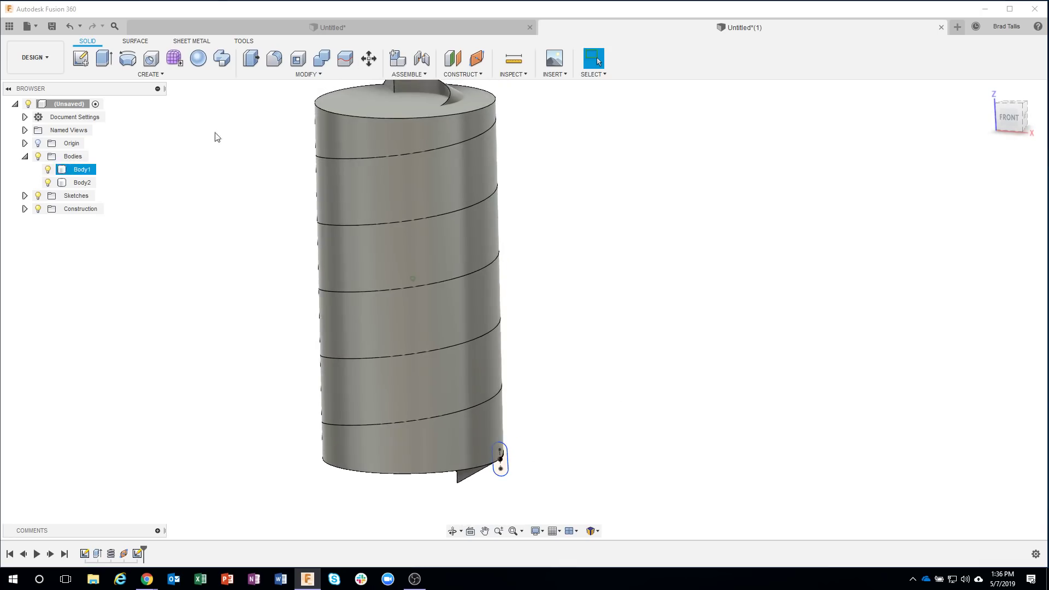
Set up a Single Path sweep with the slot as profile and the coil's outer helical edge as path.
{"action": "left_click", "coordinate": [150, 75]}
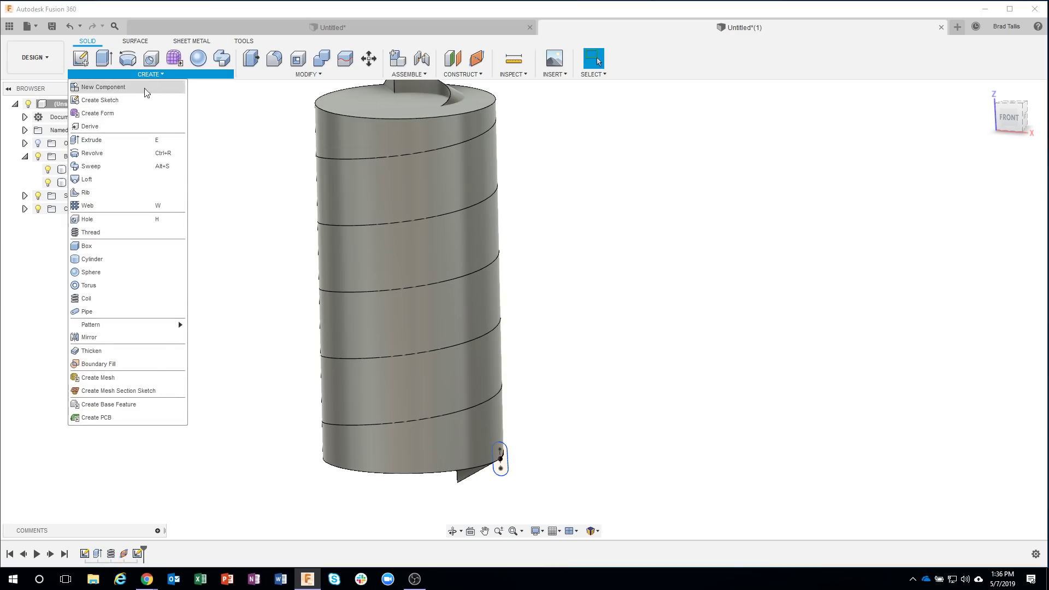
{"action": "left_click", "coordinate": [114, 167]}
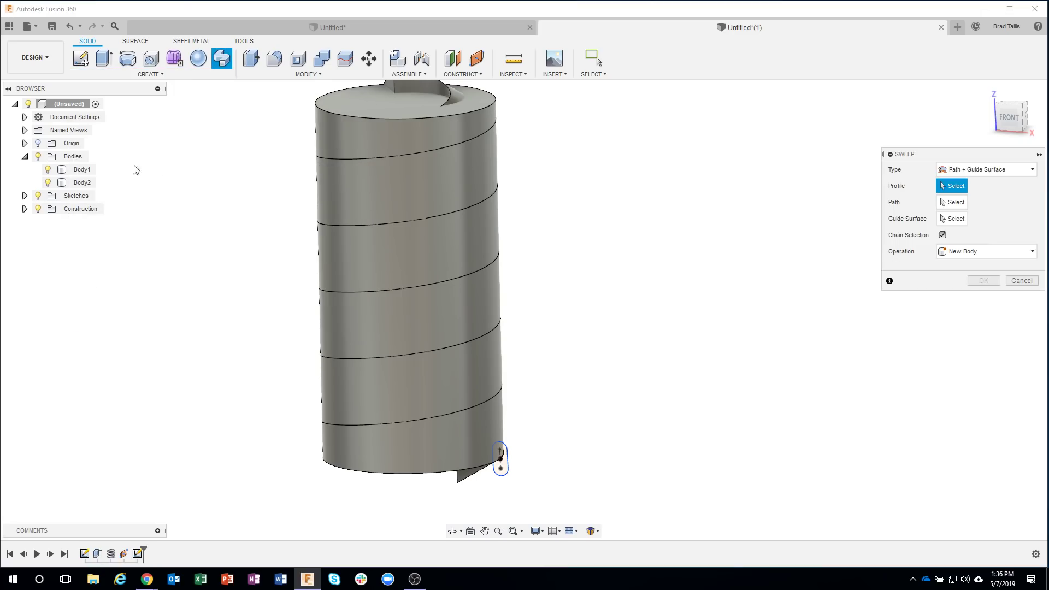
{"action": "left_click", "coordinate": [963, 172]}
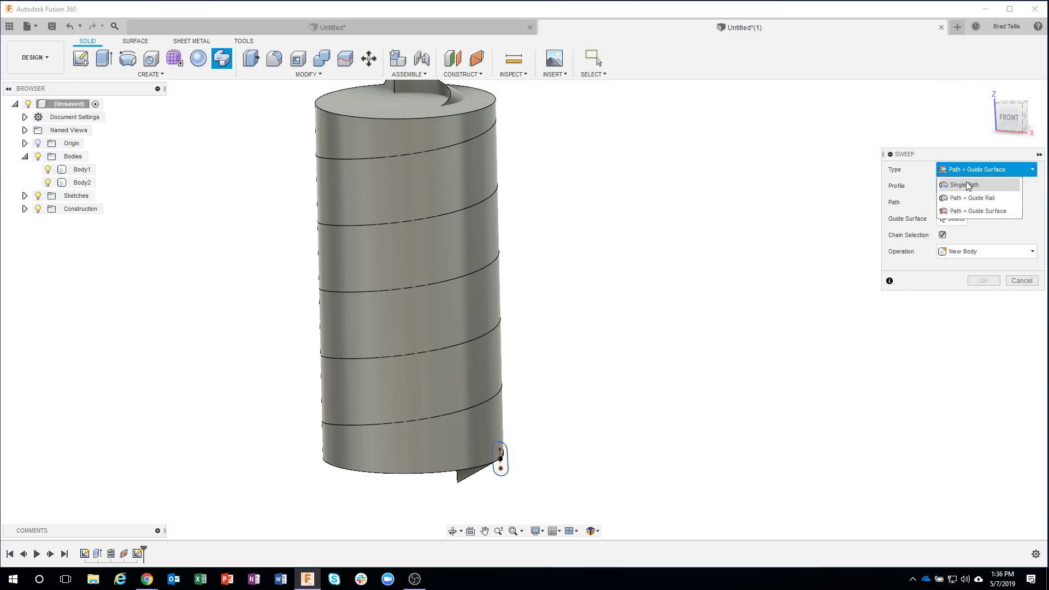
{"action": "left_click", "coordinate": [964, 185]}
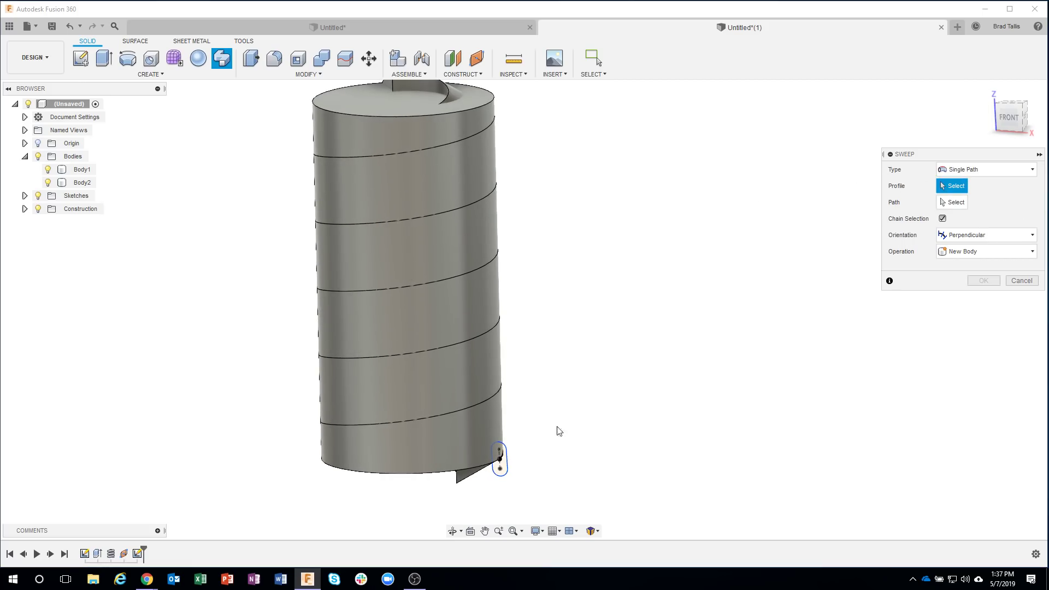
{"action": "left_click", "coordinate": [499, 458]}
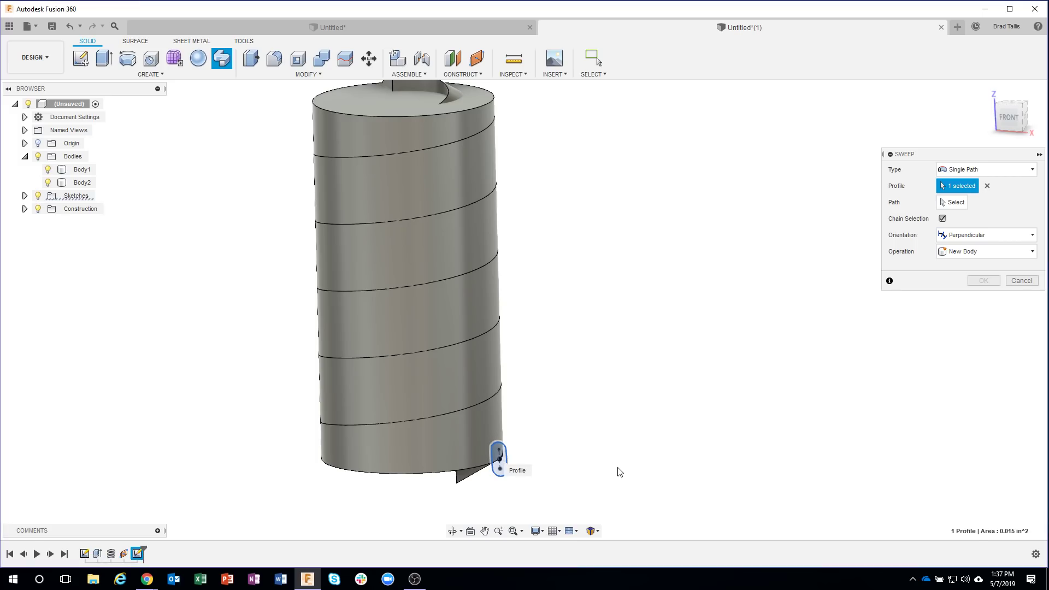
{"action": "left_click", "coordinate": [951, 202]}
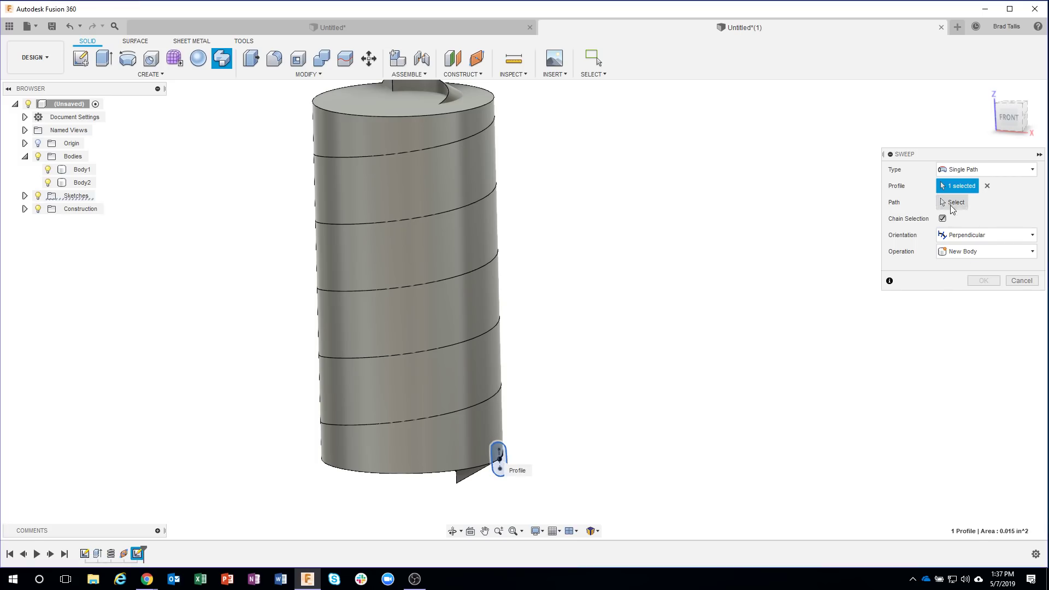
{"action": "left_click", "coordinate": [477, 405]}
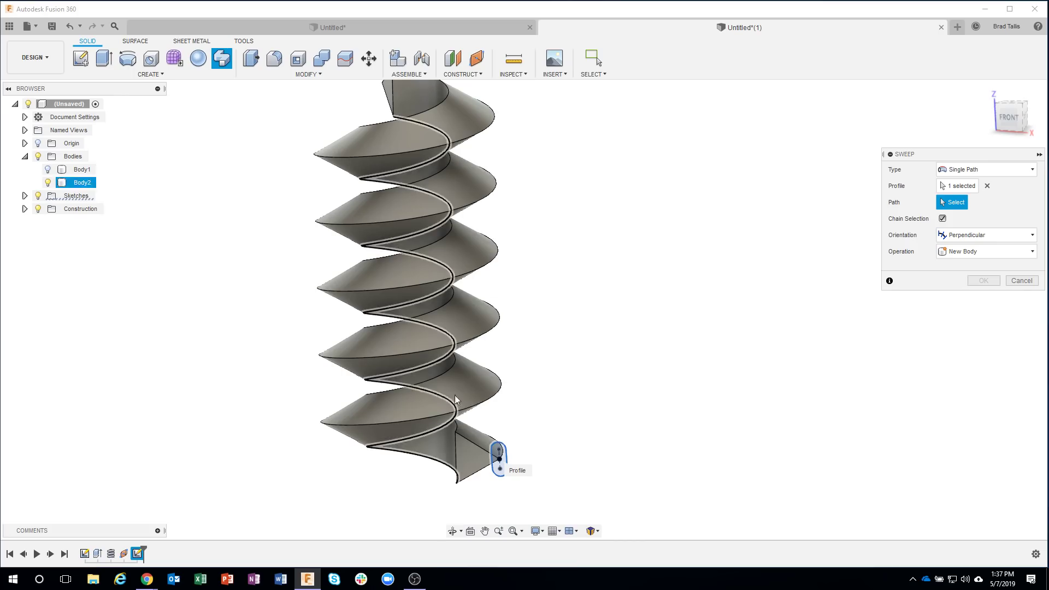
{"action": "left_click", "coordinate": [47, 170]}
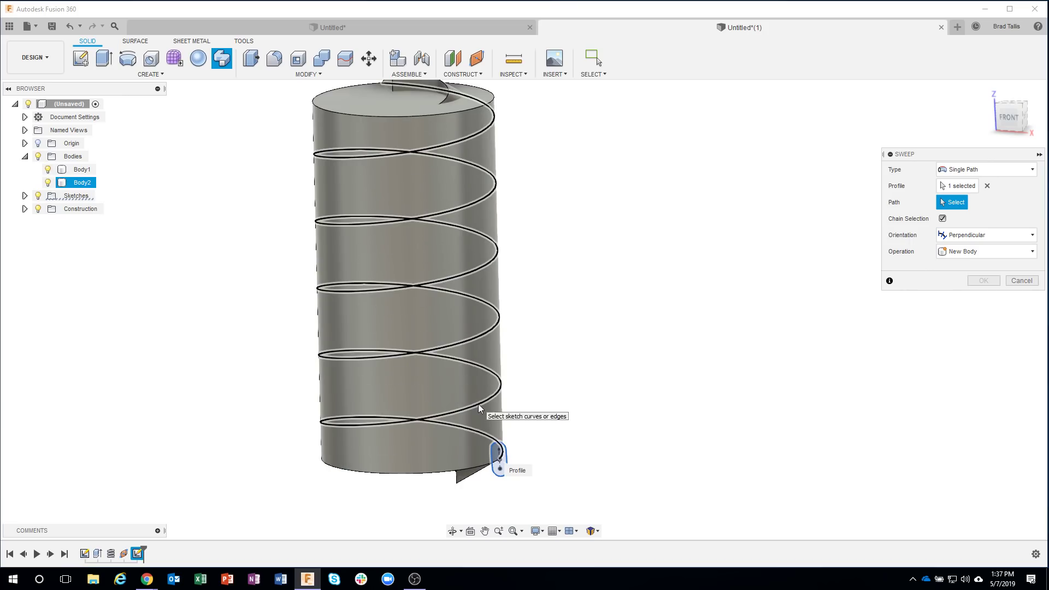
{"action": "left_click", "coordinate": [478, 404]}
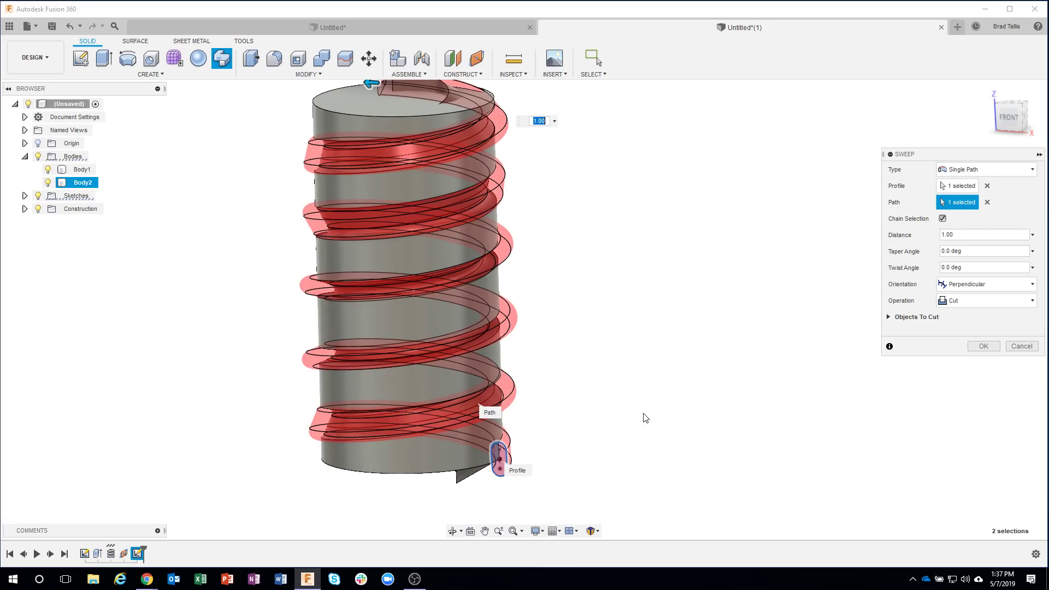
Try the Parallel orientation for the sweep, and return it to Perpendicular.
{"action": "middle_click_drag", "start_coordinate": [678, 394], "coordinate": [671, 386], "text": "shift"}
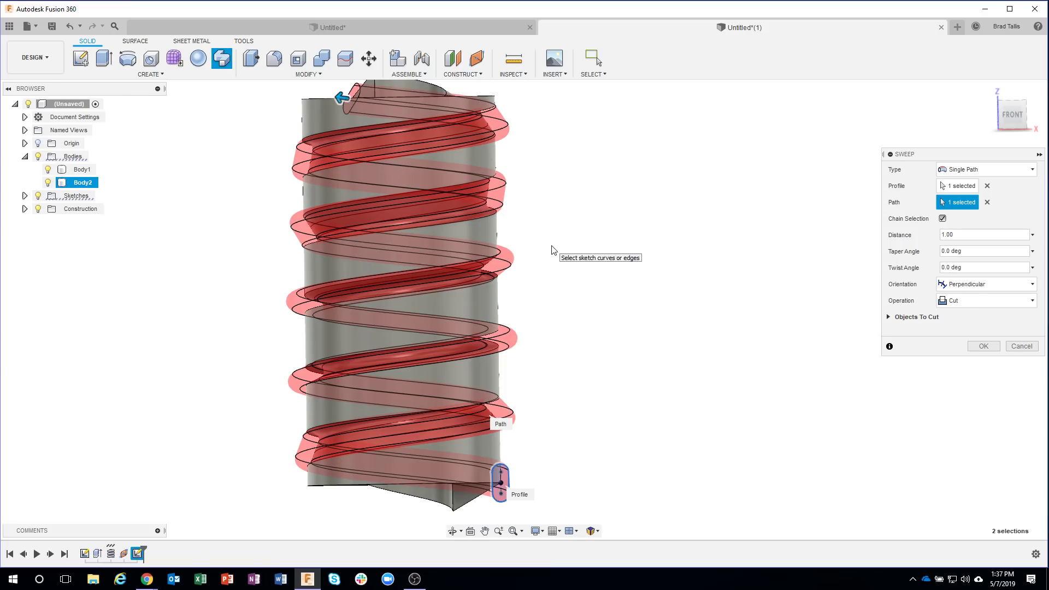
{"action": "left_click", "coordinate": [972, 283]}
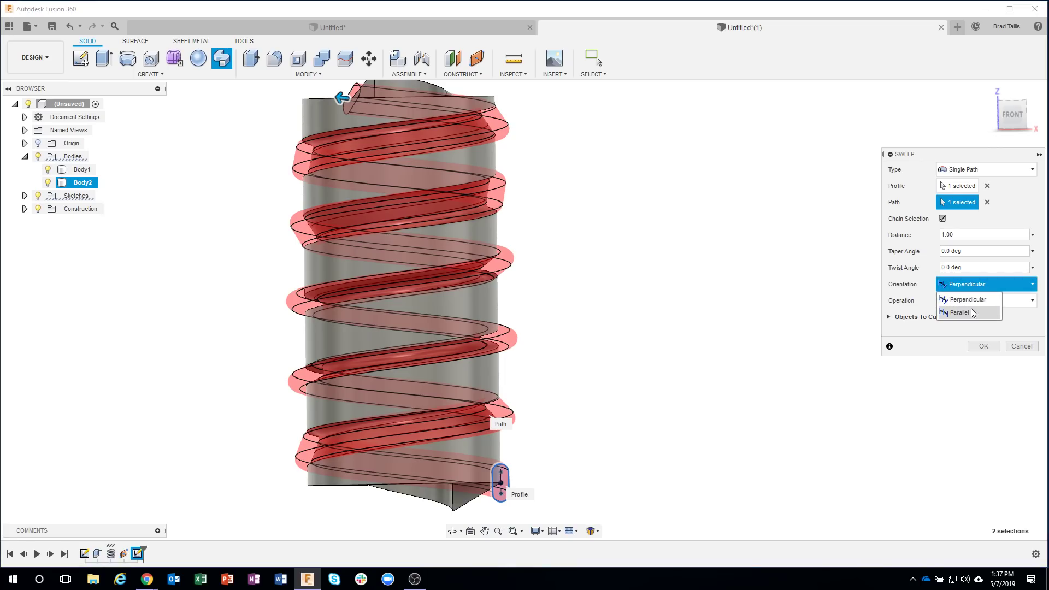
{"action": "left_click", "coordinate": [971, 310]}
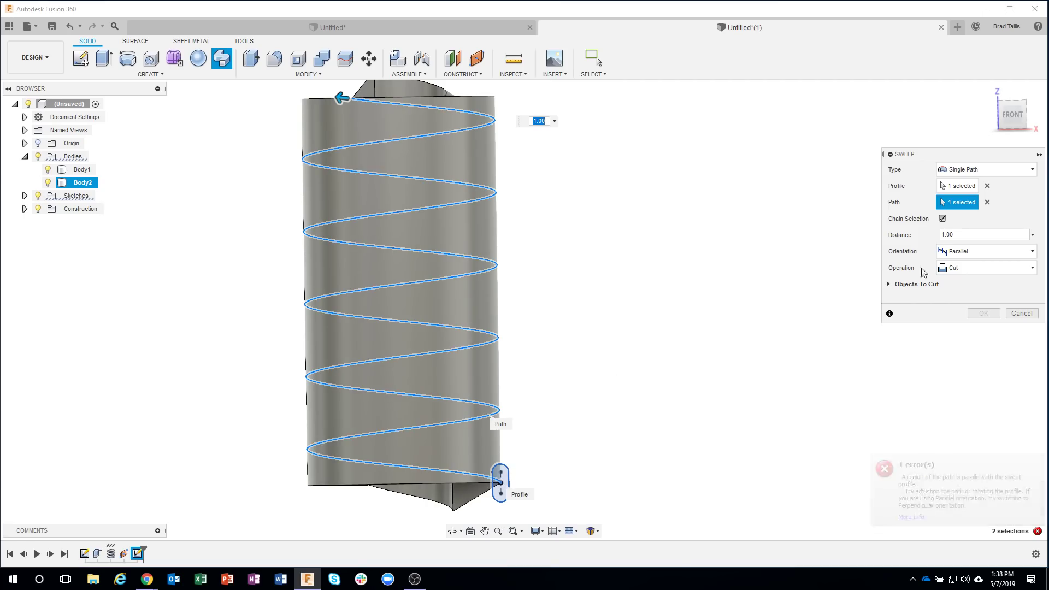
{"action": "left_click", "coordinate": [973, 254]}
{"action": "left_click", "coordinate": [970, 266]}
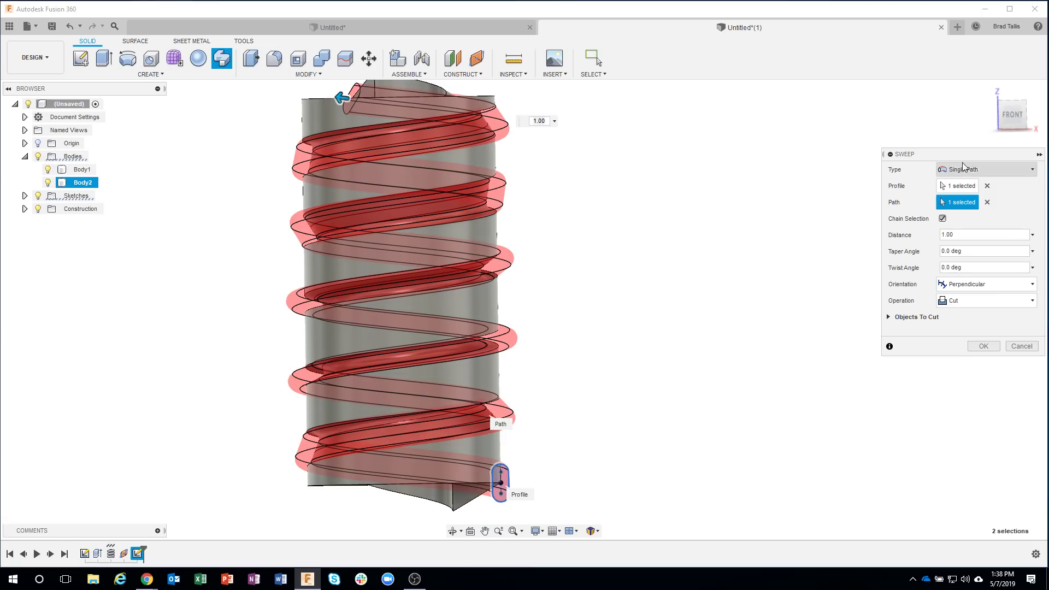
Switch the sweep to Path + Guide Surface with the cylinder's outer face as guide, and cut only the cylinder body.
{"action": "left_click", "coordinate": [987, 172]}
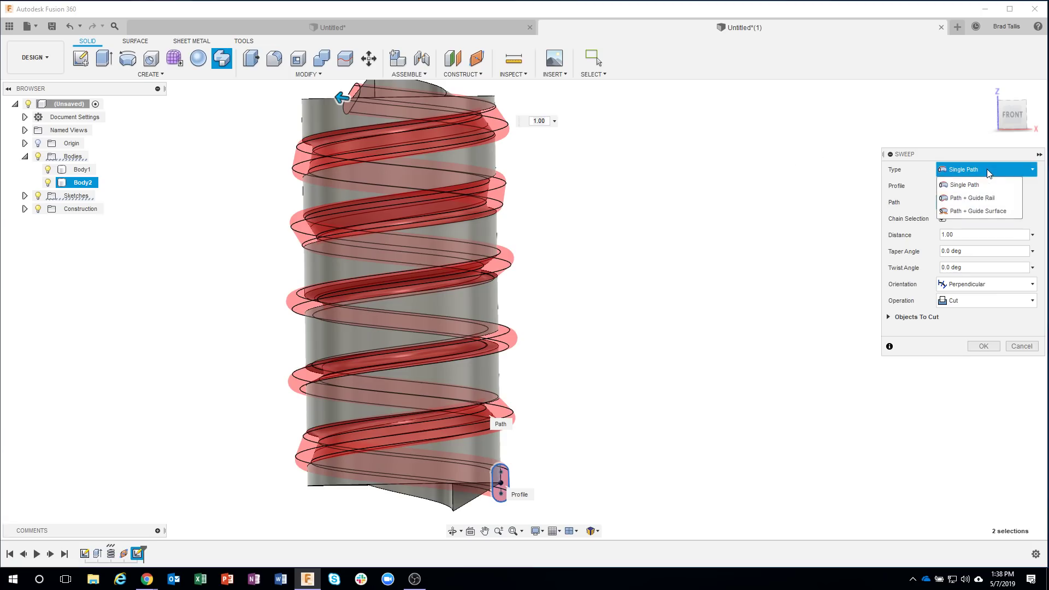
{"action": "left_click", "coordinate": [976, 210]}
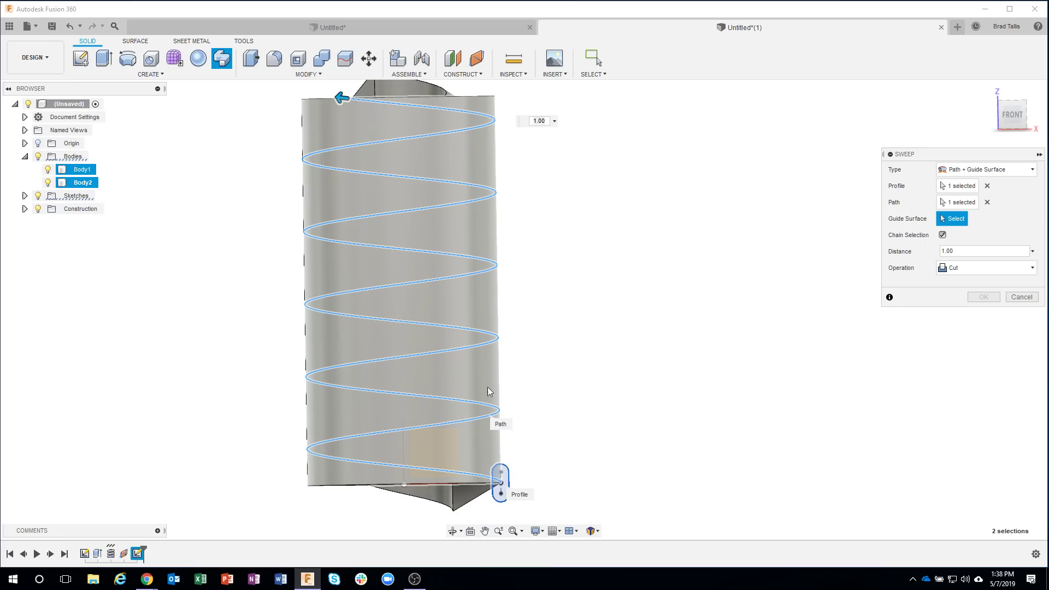
{"action": "left_click", "coordinate": [474, 371]}
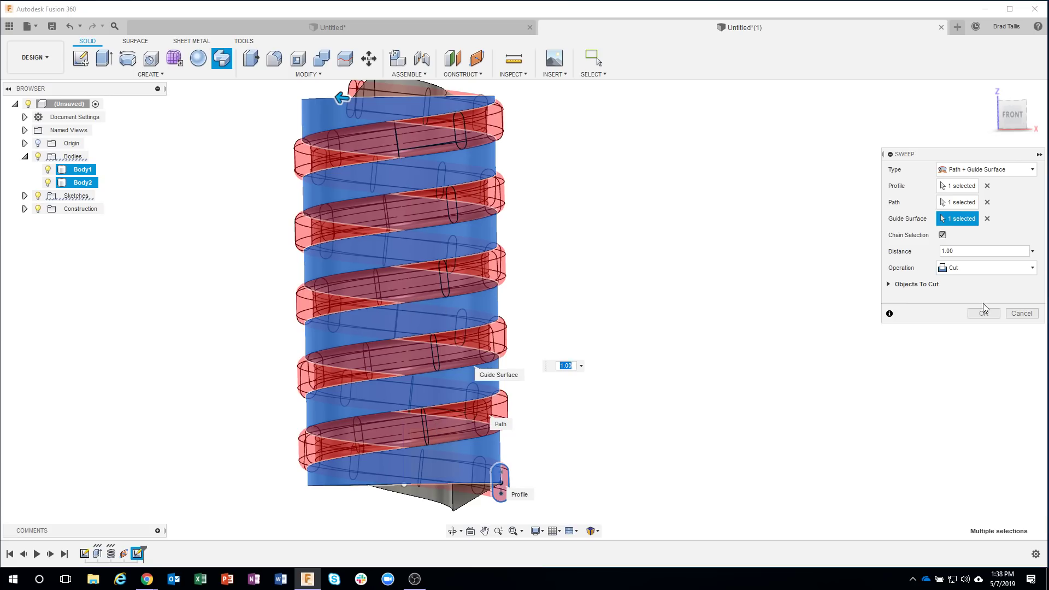
{"action": "left_click", "coordinate": [888, 285]}
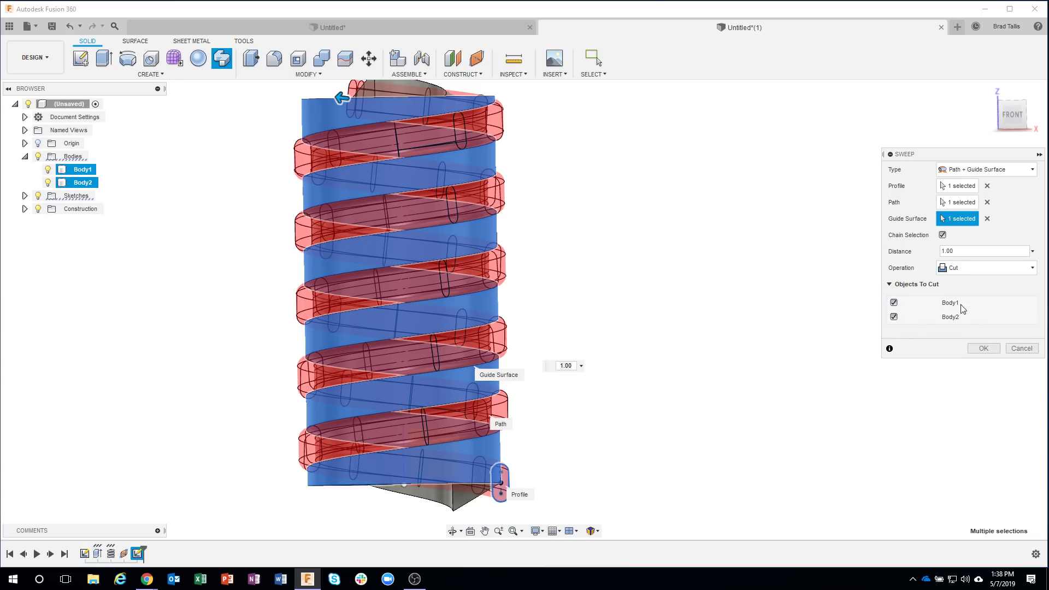
{"action": "left_click", "coordinate": [893, 318]}
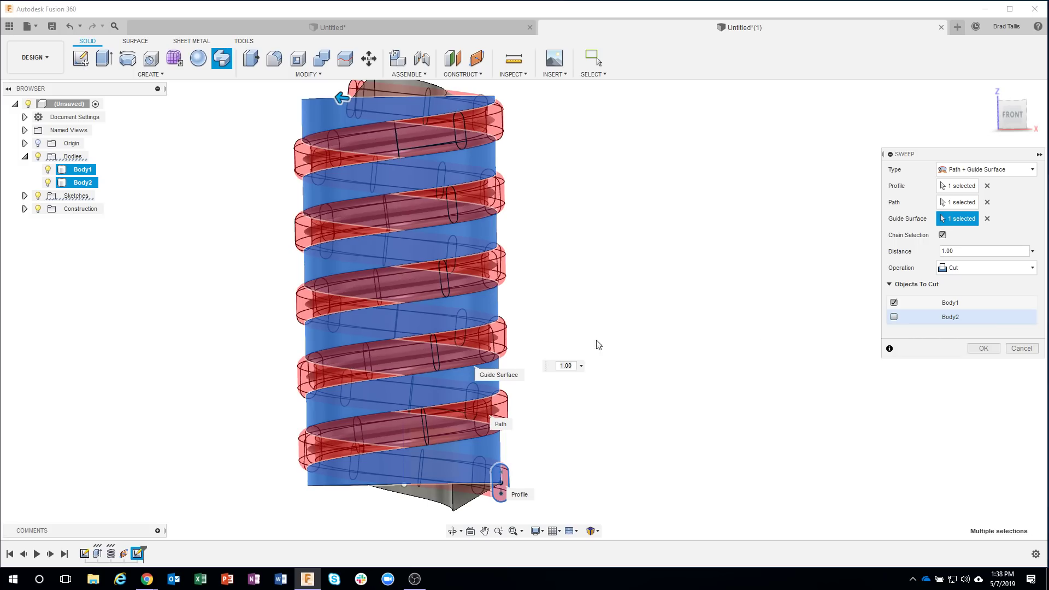
{"action": "left_click", "coordinate": [982, 347]}
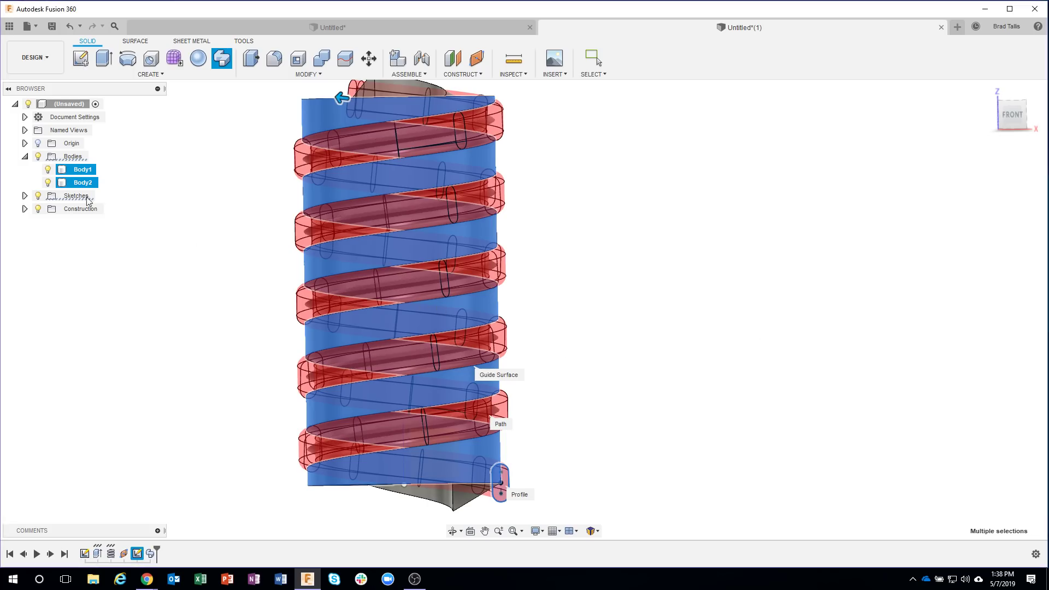